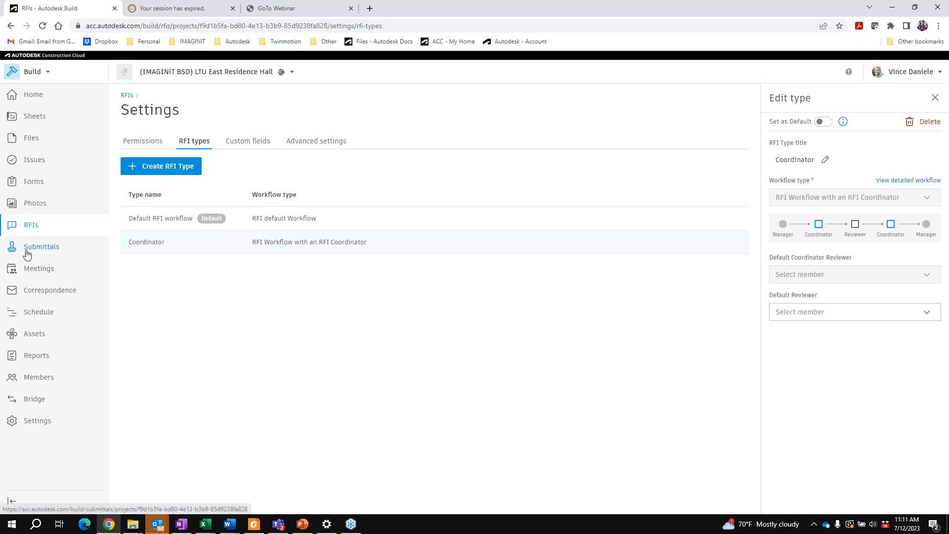
- Open the Submittals log and switch to the LTU Assets project by searching the project list for "asset"
{"action": "left_click", "coordinate": [23, 248]}
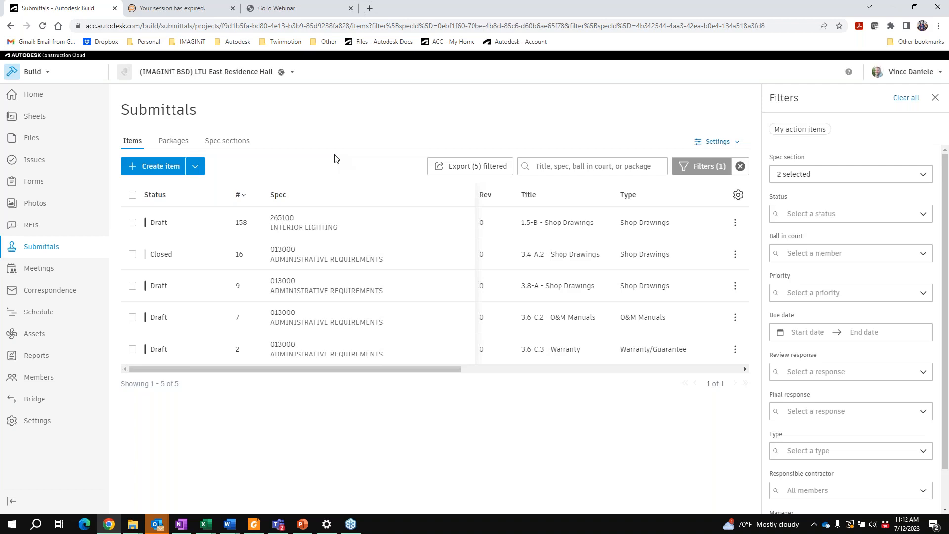
{"action": "left_click", "coordinate": [34, 73]}
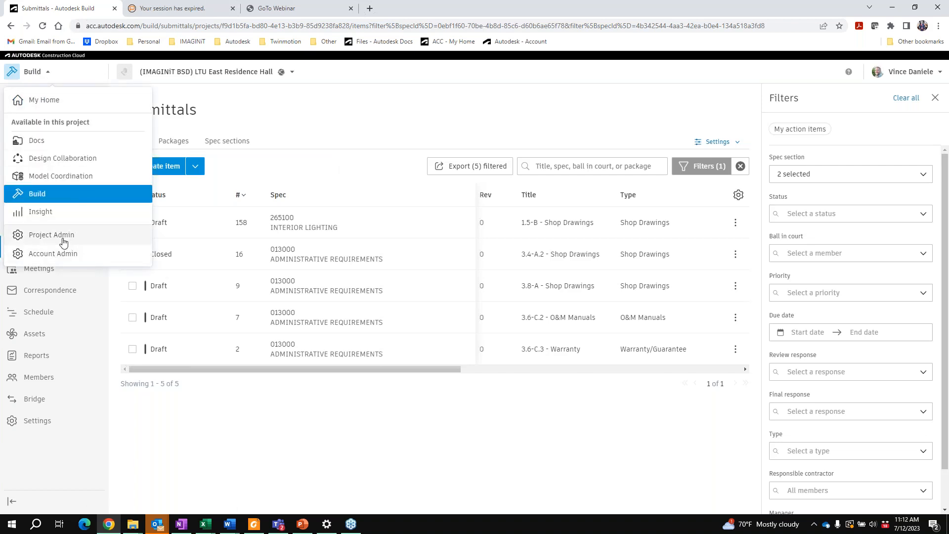
{"action": "left_click", "coordinate": [234, 73]}
{"action": "left_click", "coordinate": [234, 73]}
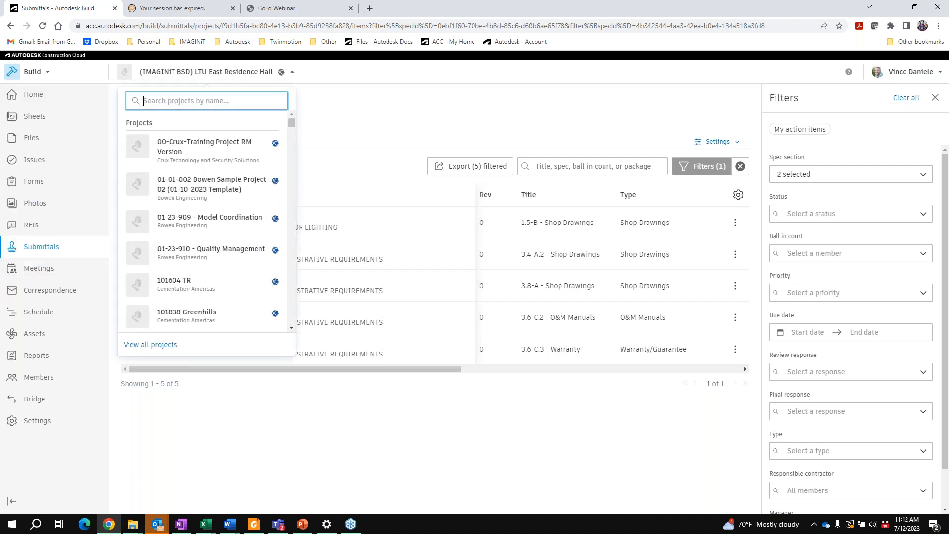
{"action": "type", "text": "asset"}
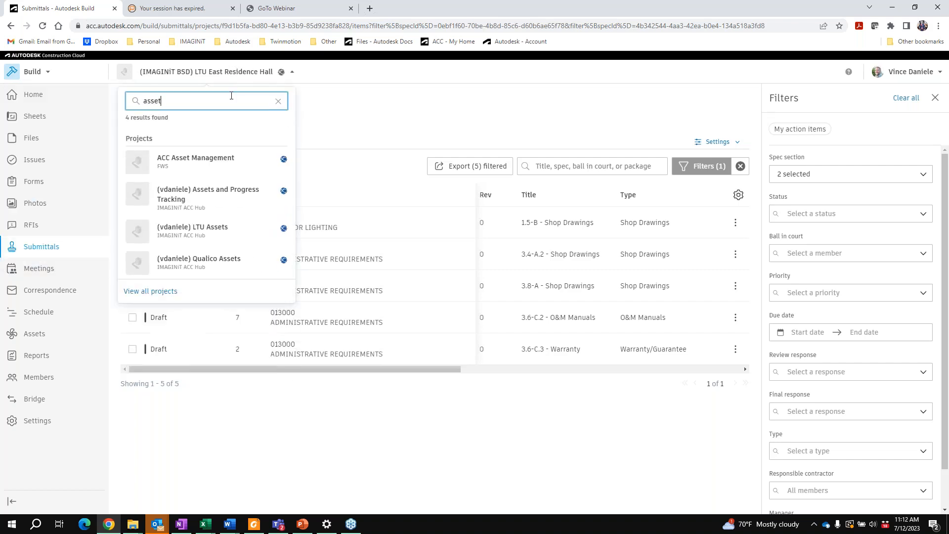
{"action": "left_click", "coordinate": [218, 240]}
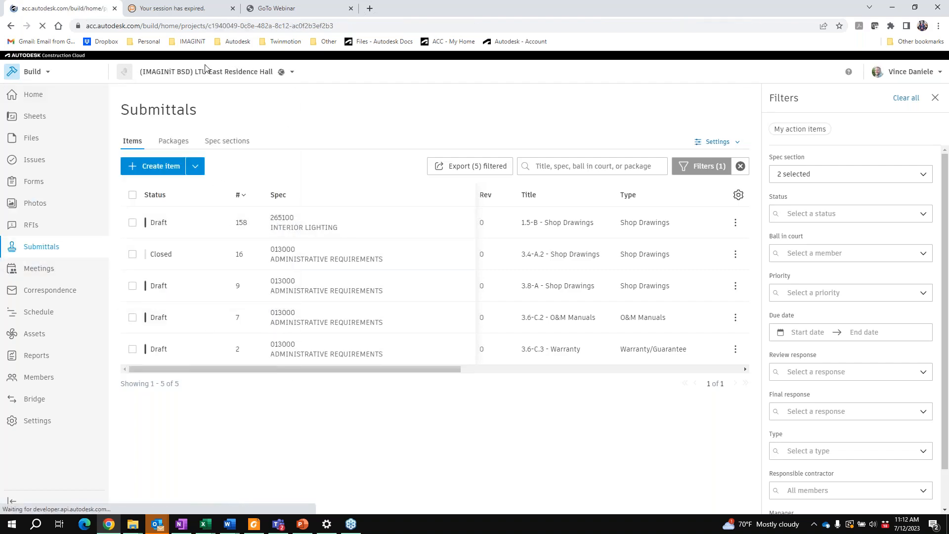
- Switch to AutoSpecs and sign in through Autodesk BIM 360, allowing Pype AutoSpecs the requested account access
{"action": "left_click", "coordinate": [37, 73]}
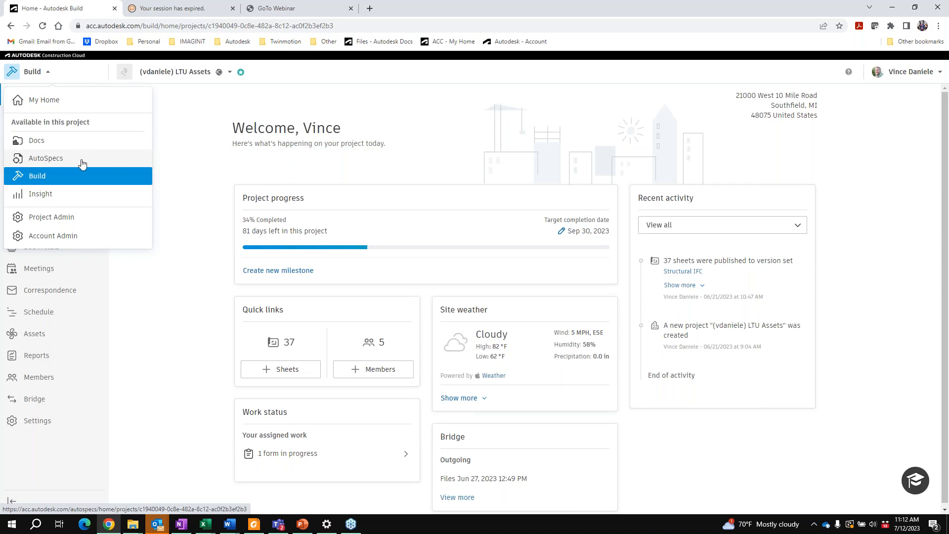
{"action": "left_click", "coordinate": [46, 158]}
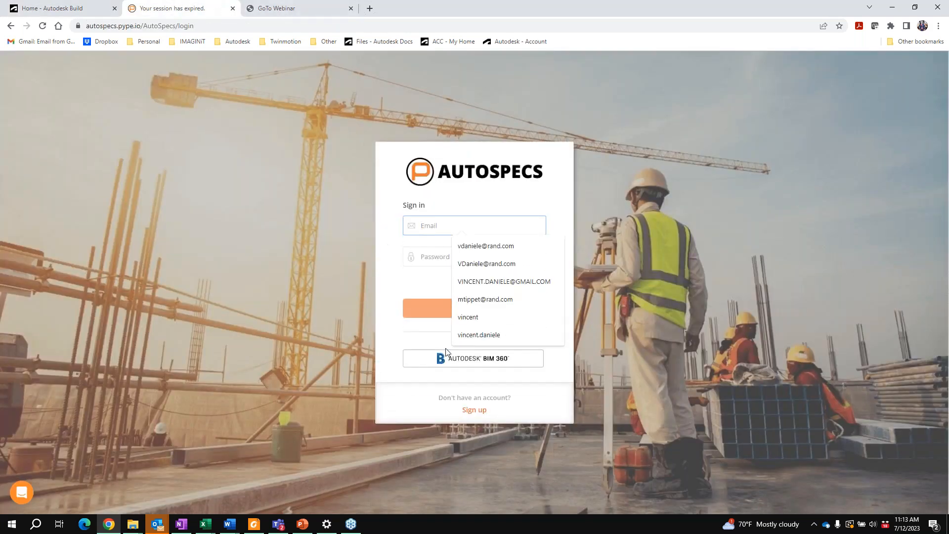
{"action": "left_click", "coordinate": [530, 381]}
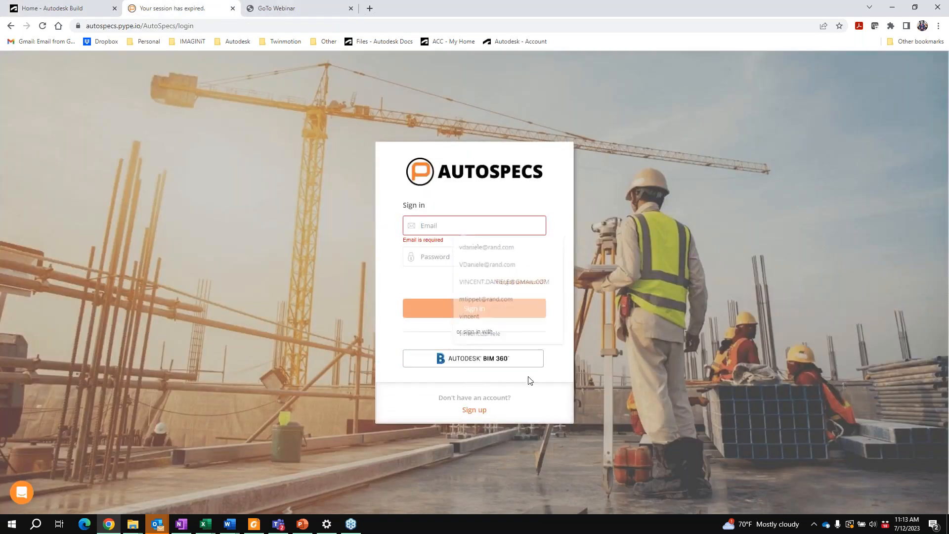
{"action": "left_click", "coordinate": [471, 361]}
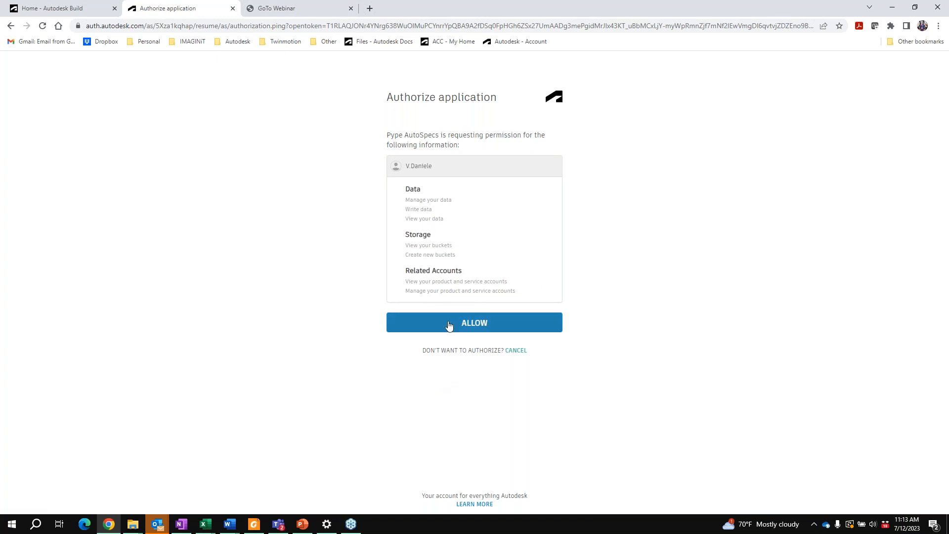
{"action": "left_click", "coordinate": [449, 326]}
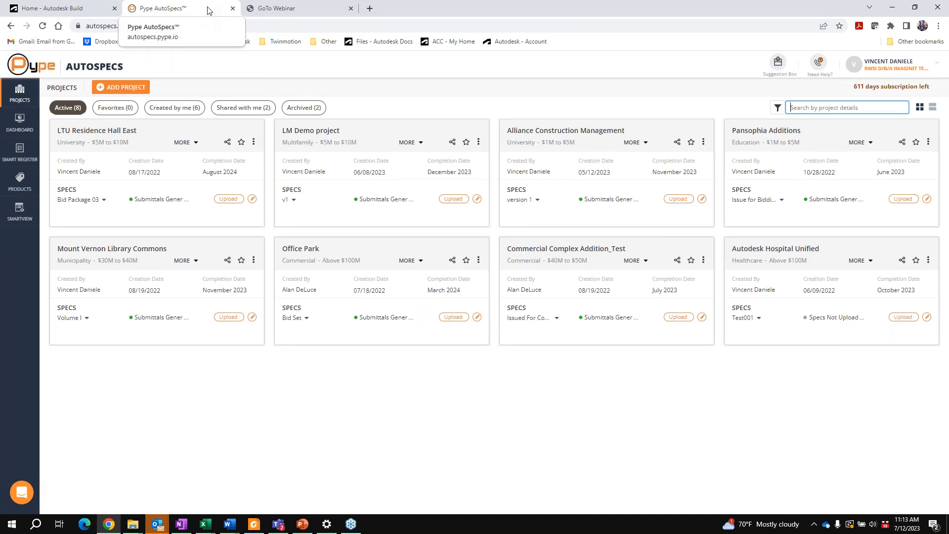
- Open the LTU Residence Hall East smart register and start its export to Autodesk Build Submittals, authorizing the connection
{"action": "mouse_move", "coordinate": [152, 141]}
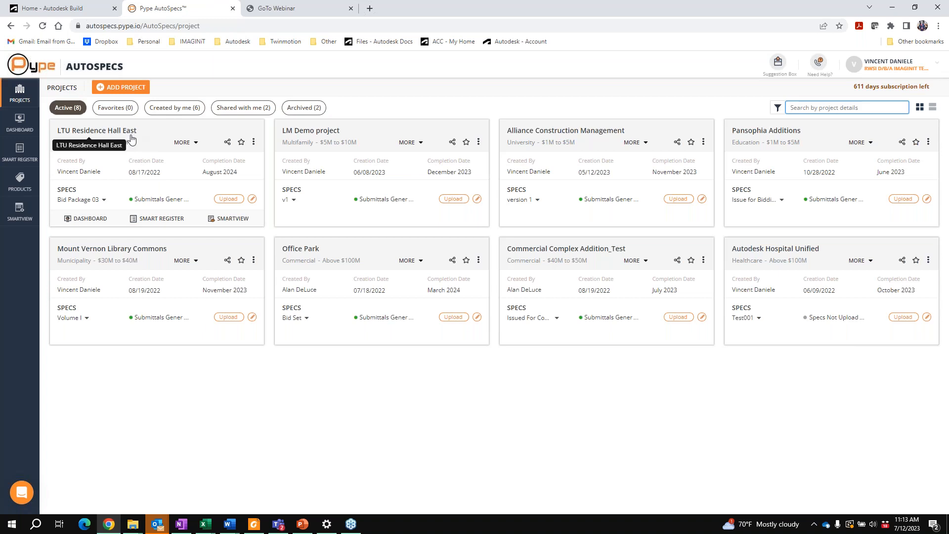
{"action": "left_click", "coordinate": [131, 140]}
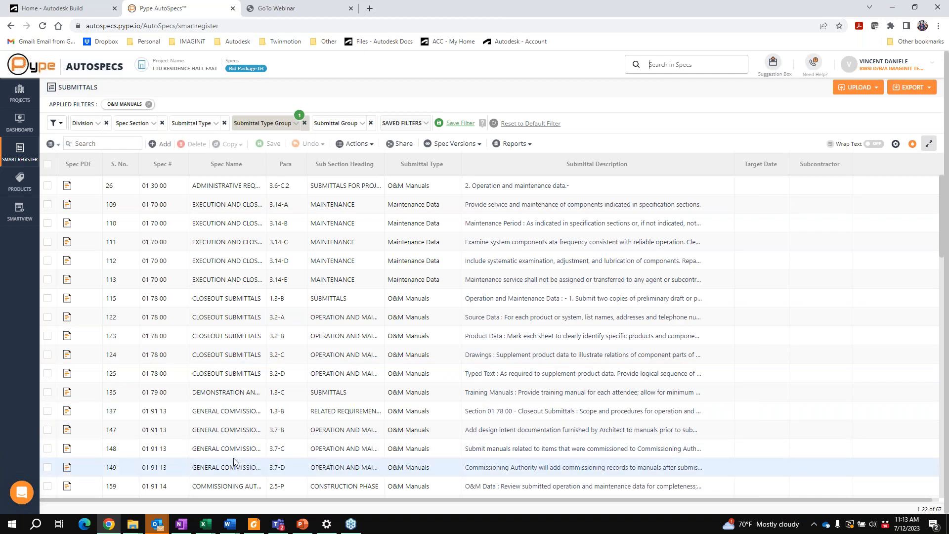
{"action": "left_click", "coordinate": [913, 87]}
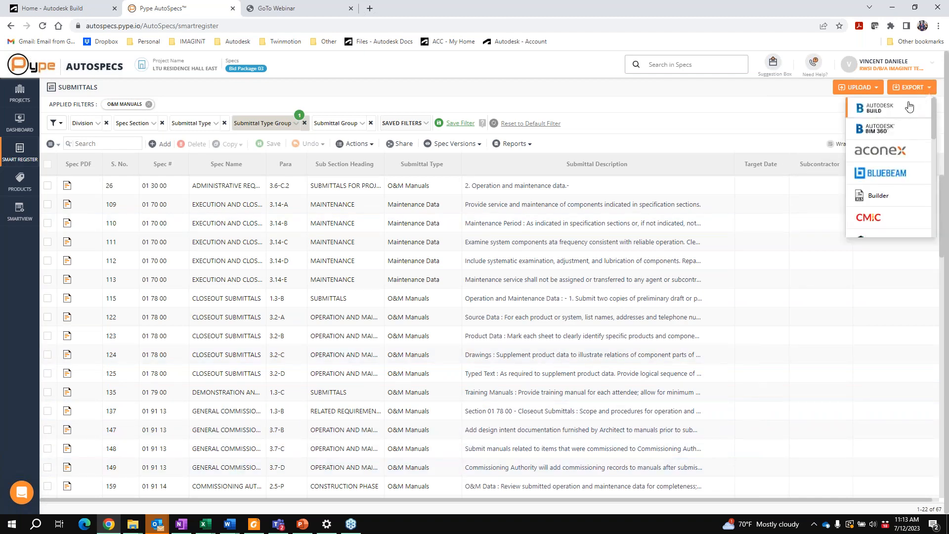
{"action": "left_click", "coordinate": [909, 107]}
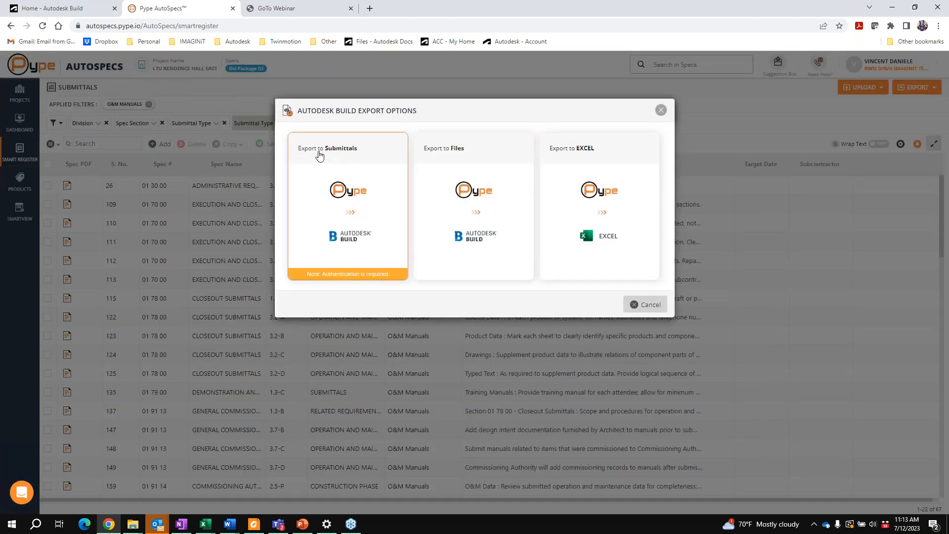
{"action": "left_click", "coordinate": [336, 209]}
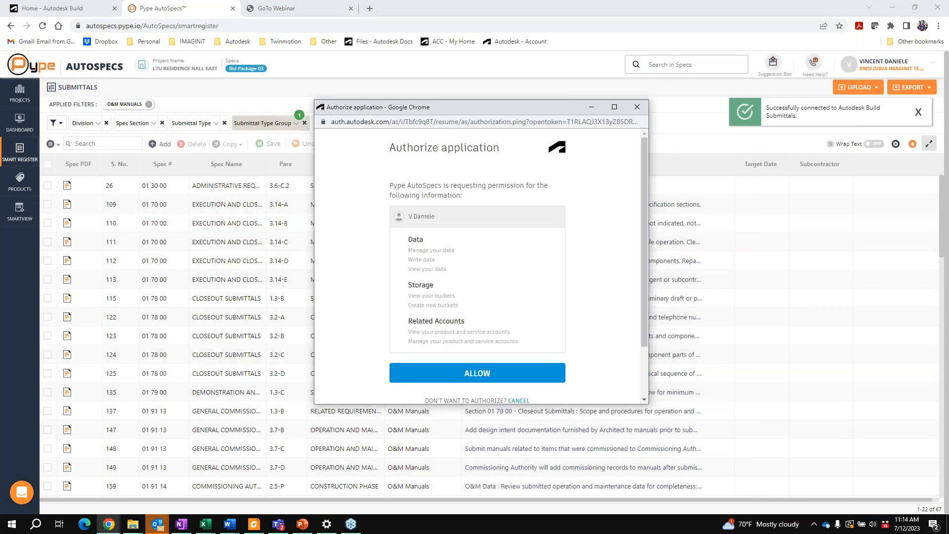
{"action": "left_click", "coordinate": [489, 373]}
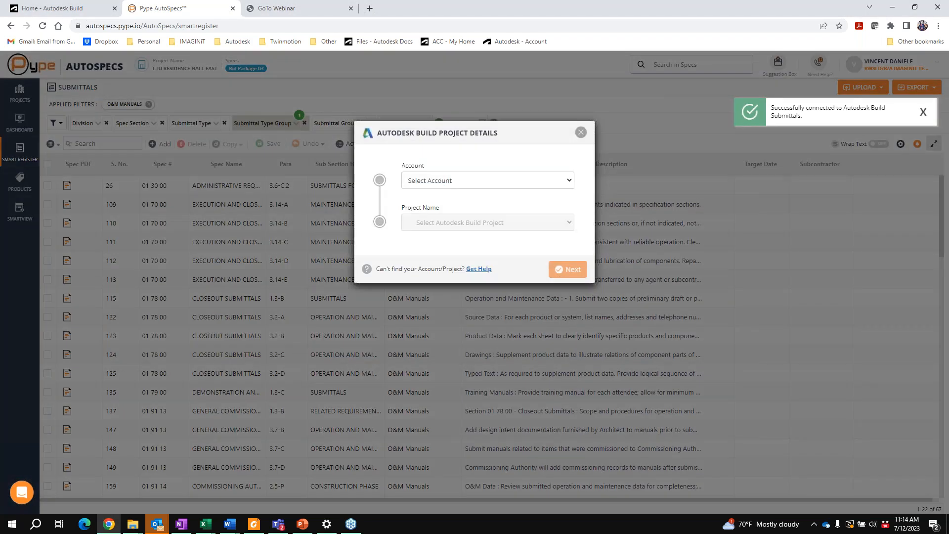
- Choose the IMAGINIT ACC Hub account and the LTU Assets project as the export target, and close the dialog without exporting
{"action": "left_click", "coordinate": [494, 187]}
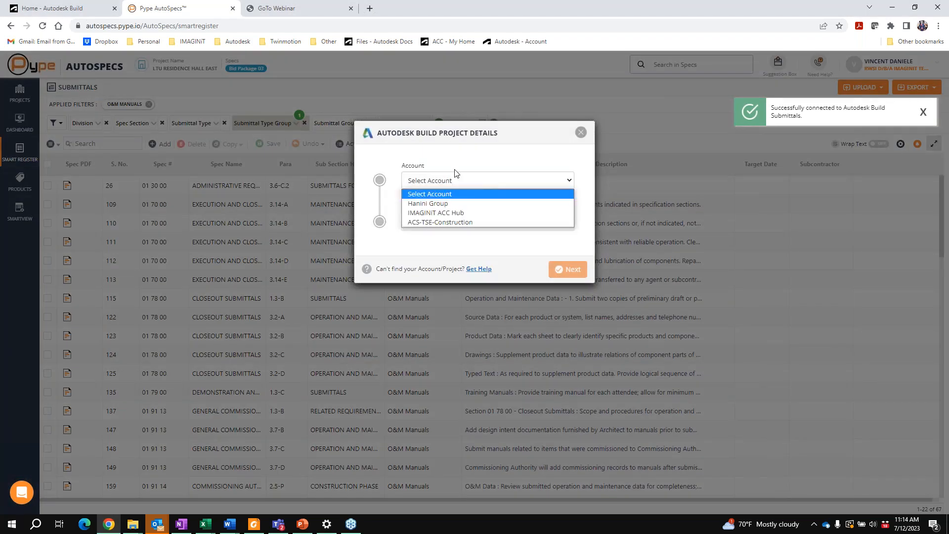
{"action": "left_click", "coordinate": [487, 213]}
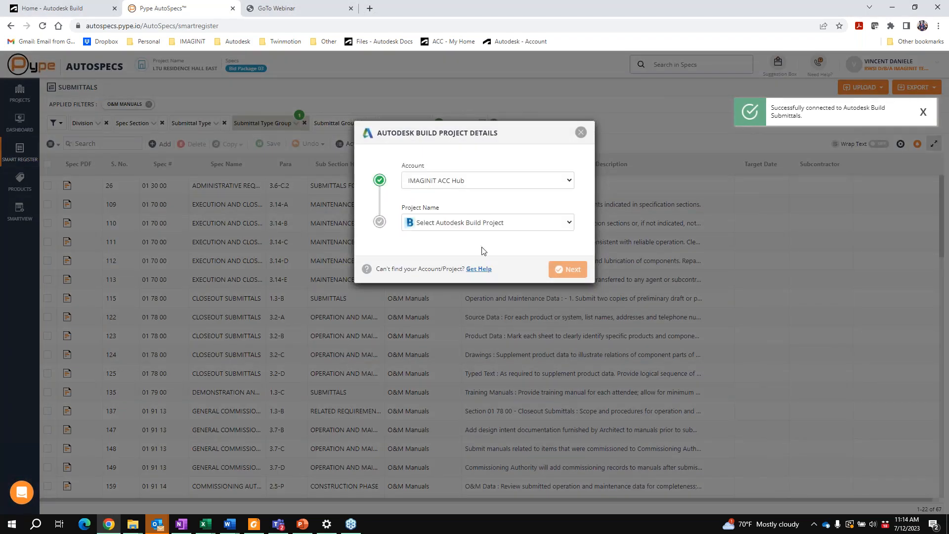
{"action": "left_click", "coordinate": [443, 223]}
{"action": "scroll", "coordinate": [480, 356], "scroll_direction": "down", "scroll_amount": 5}
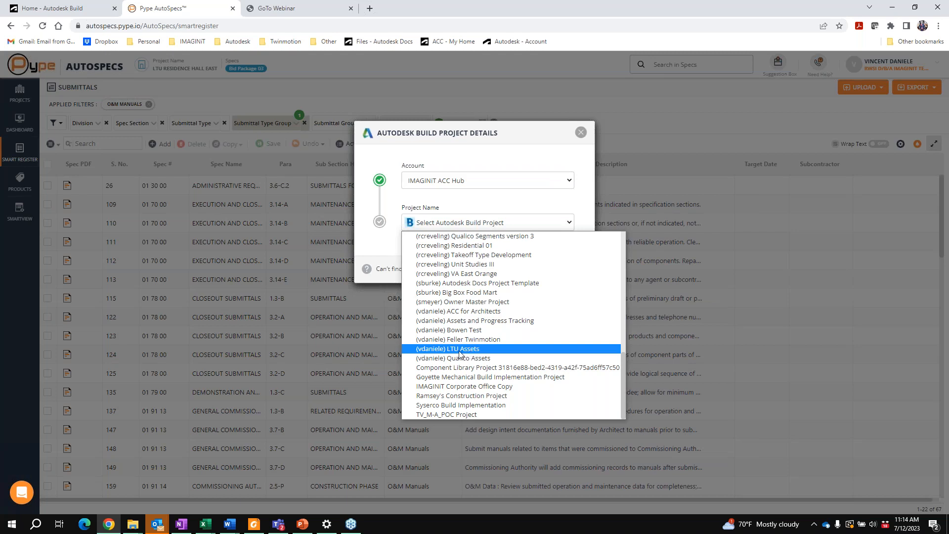
{"action": "left_click", "coordinate": [471, 352]}
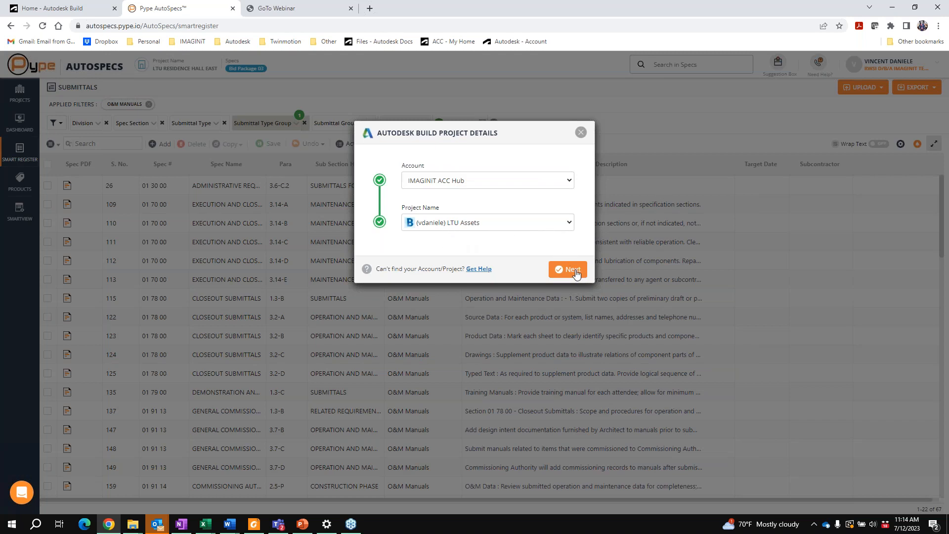
{"action": "left_click", "coordinate": [581, 132]}
- Return to Autodesk Build, switch to the LTU East Residence Hall project by searching "ltu", and open its Submittals log
{"action": "left_click", "coordinate": [79, 8]}
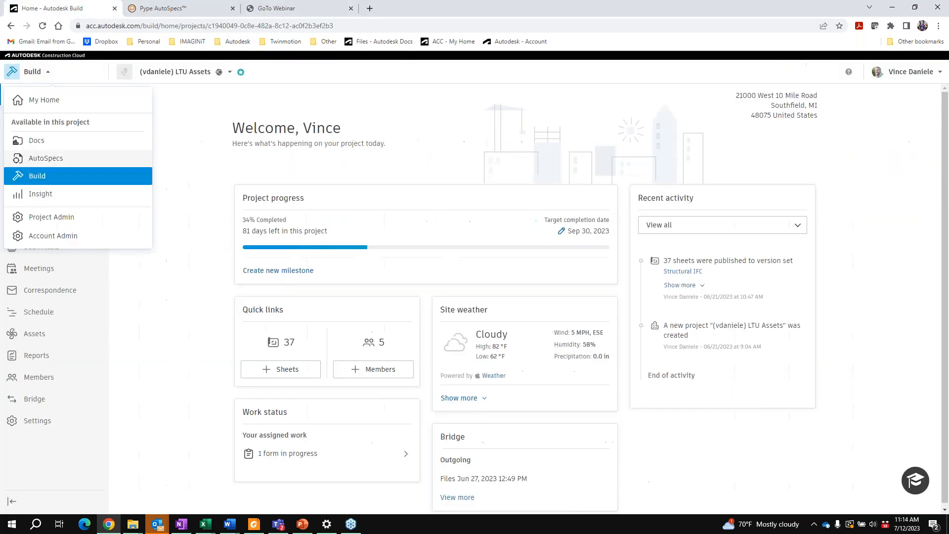
{"action": "left_click", "coordinate": [60, 253]}
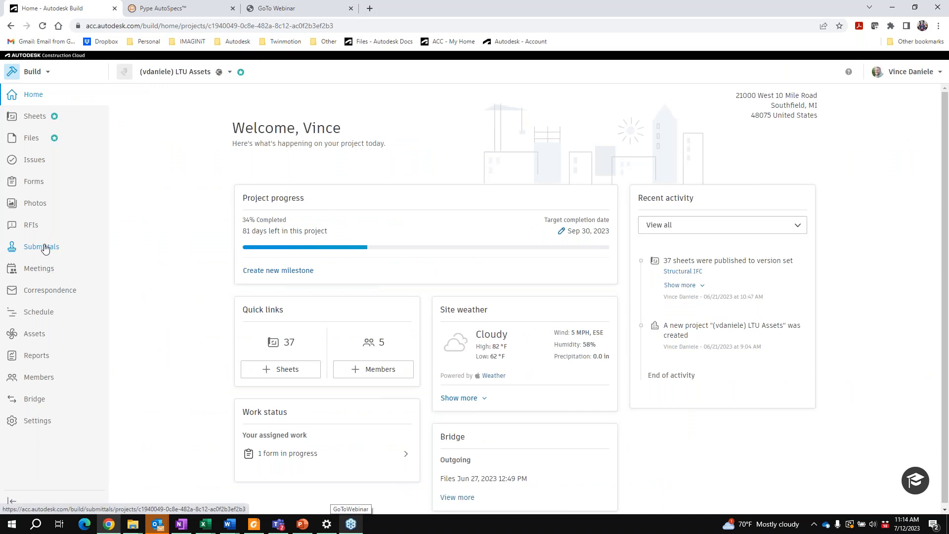
{"action": "left_click", "coordinate": [165, 72]}
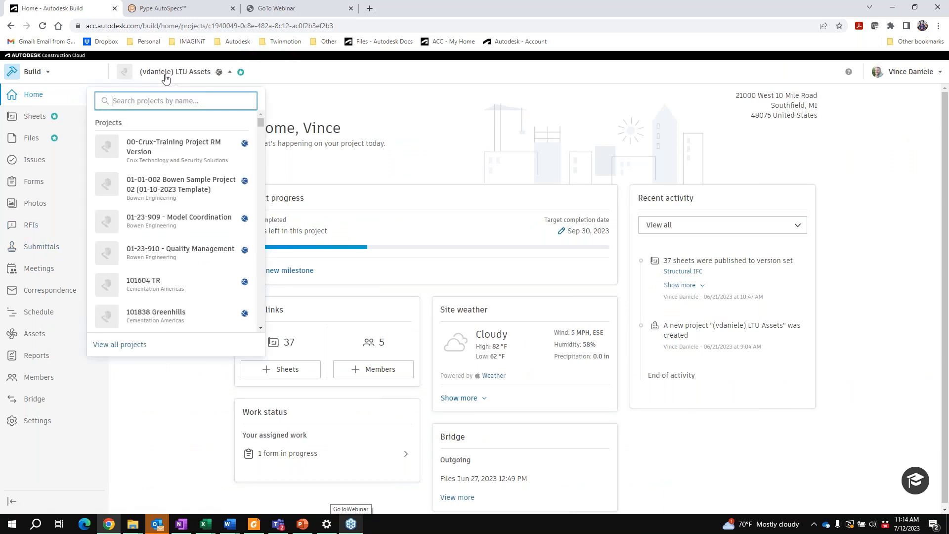
{"action": "type", "text": "ltu"}
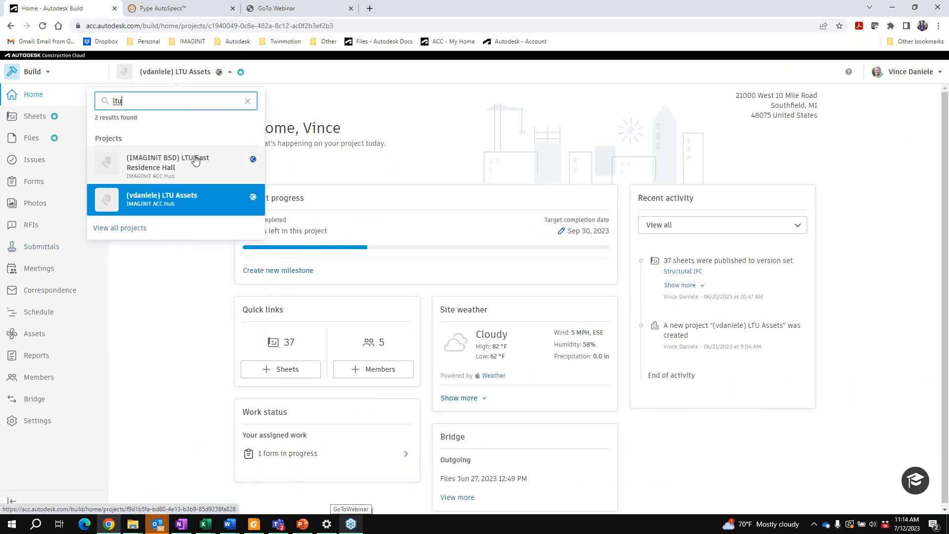
{"action": "left_click", "coordinate": [173, 162]}
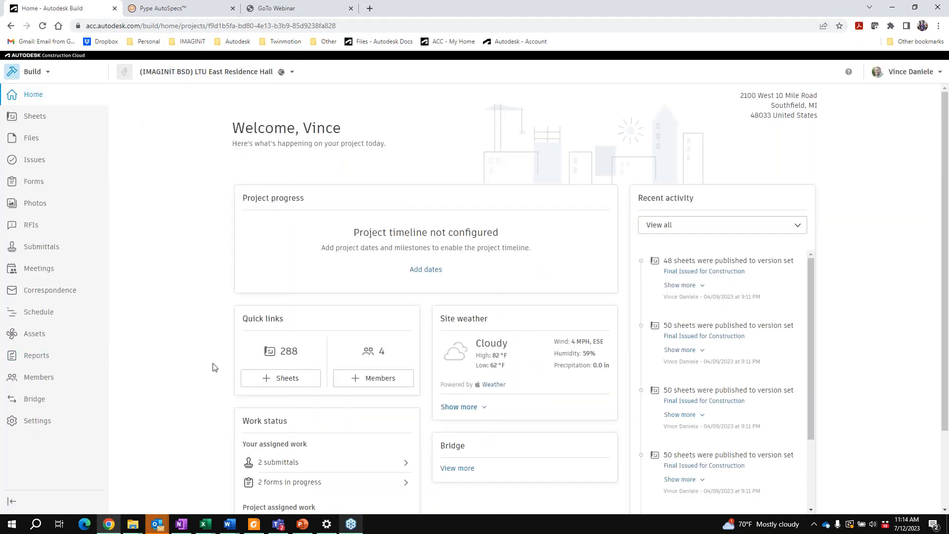
{"action": "left_click", "coordinate": [42, 246]}
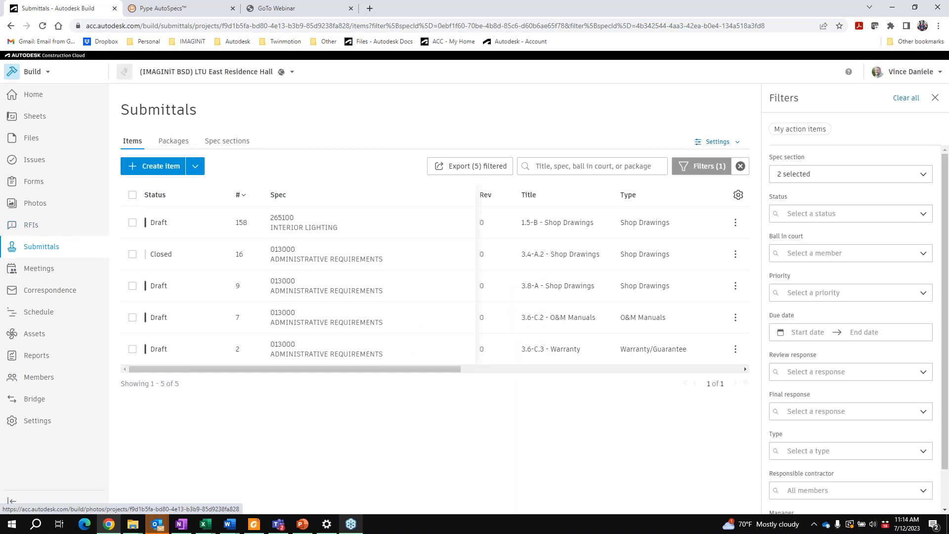
- Start a new submittal item and browse the available spec sections without choosing one
{"action": "left_click", "coordinate": [155, 168]}
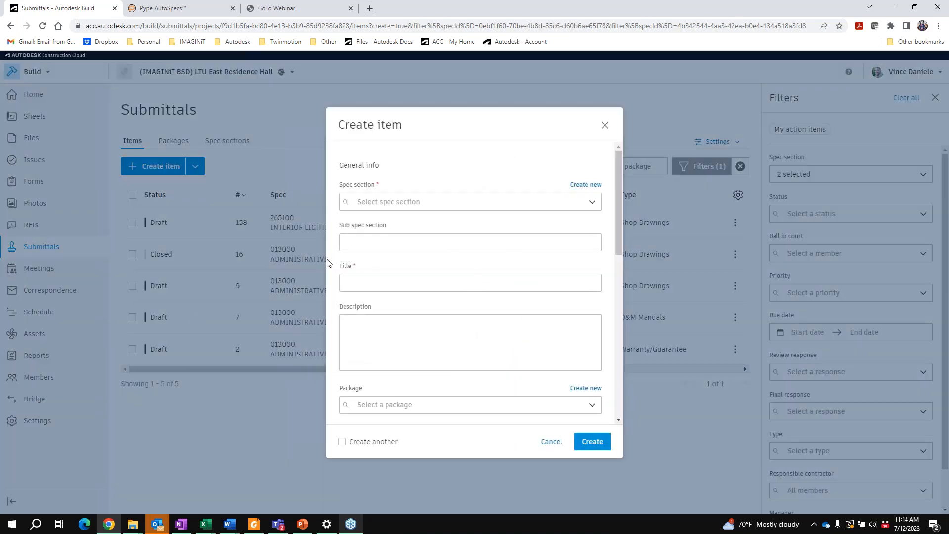
{"action": "left_click", "coordinate": [435, 201]}
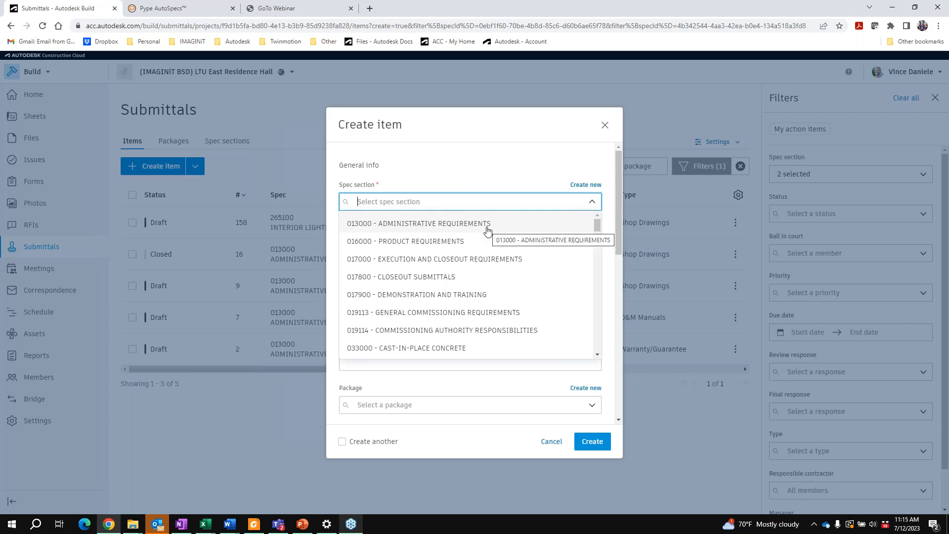
{"action": "scroll", "coordinate": [378, 226], "scroll_direction": "down", "scroll_amount": 2}
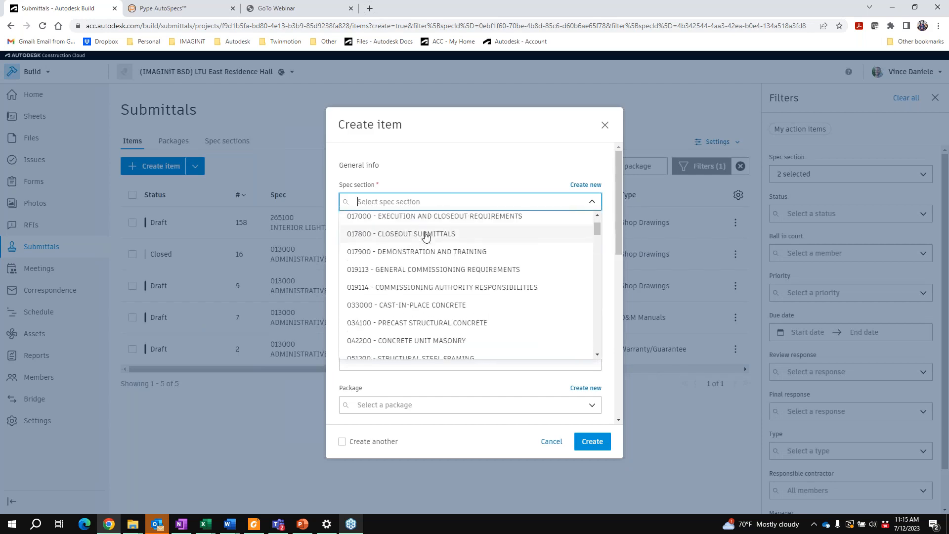
{"action": "scroll", "coordinate": [376, 230], "scroll_direction": "up", "scroll_amount": 2}
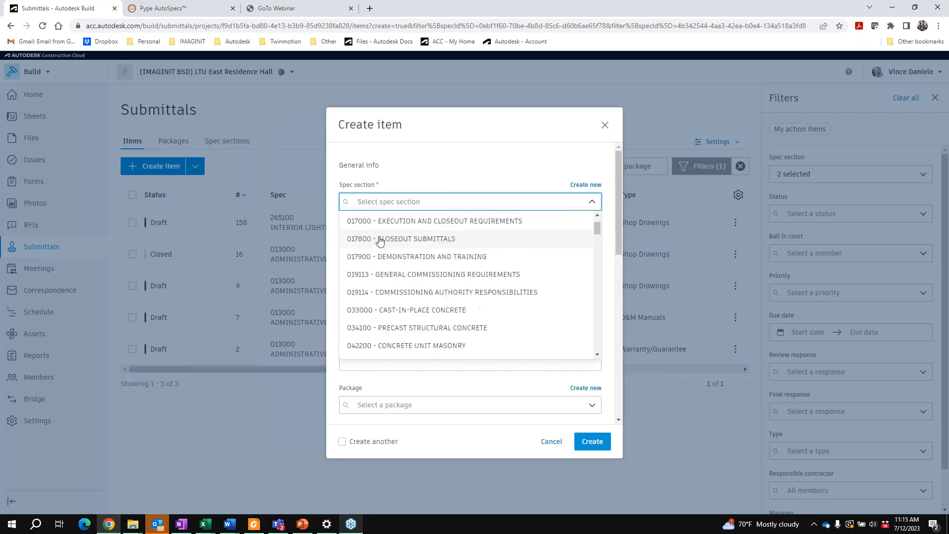
{"action": "scroll", "coordinate": [433, 249], "scroll_direction": "down", "scroll_amount": 2}
{"action": "scroll", "coordinate": [441, 329], "scroll_direction": "down", "scroll_amount": 2}
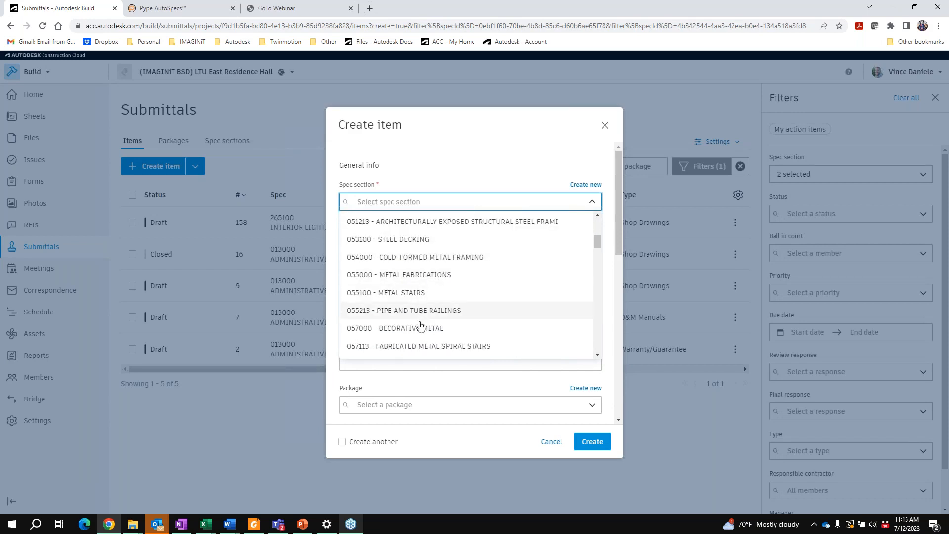
{"action": "left_click", "coordinate": [452, 153]}
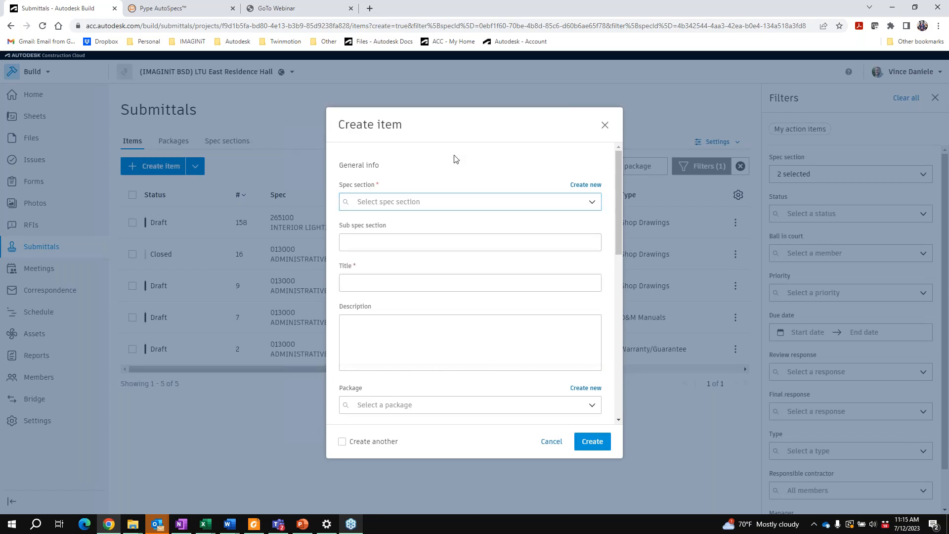
- Set the new submittal item's type to O&M Manuals, check the available templates, and close the form without creating the item
{"action": "left_click", "coordinate": [397, 278]}
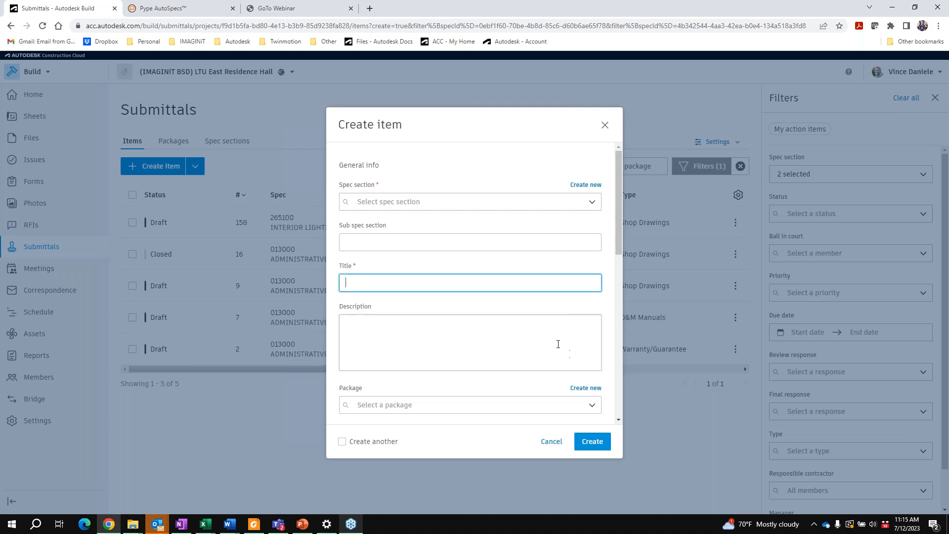
{"action": "scroll", "coordinate": [515, 328], "scroll_direction": "down", "scroll_amount": 3}
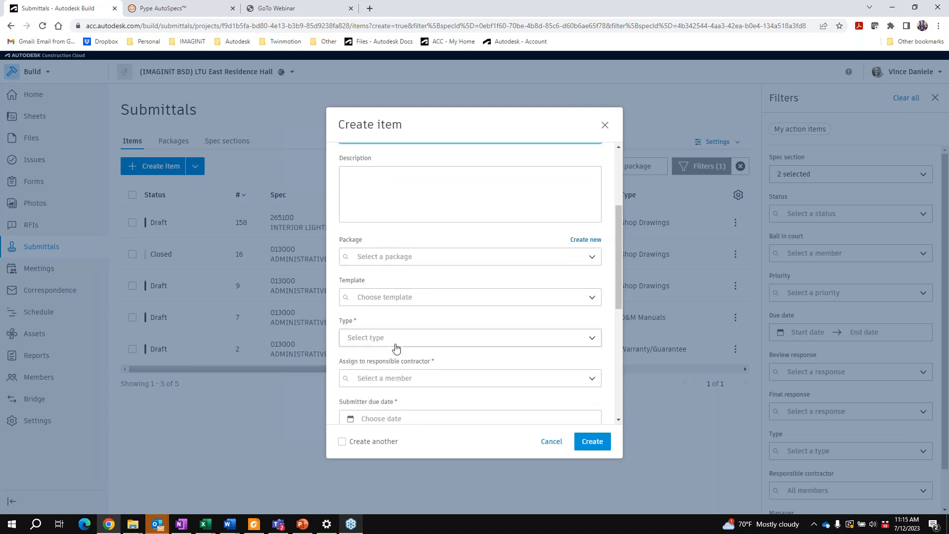
{"action": "left_click", "coordinate": [396, 346]}
{"action": "left_click", "coordinate": [397, 351]}
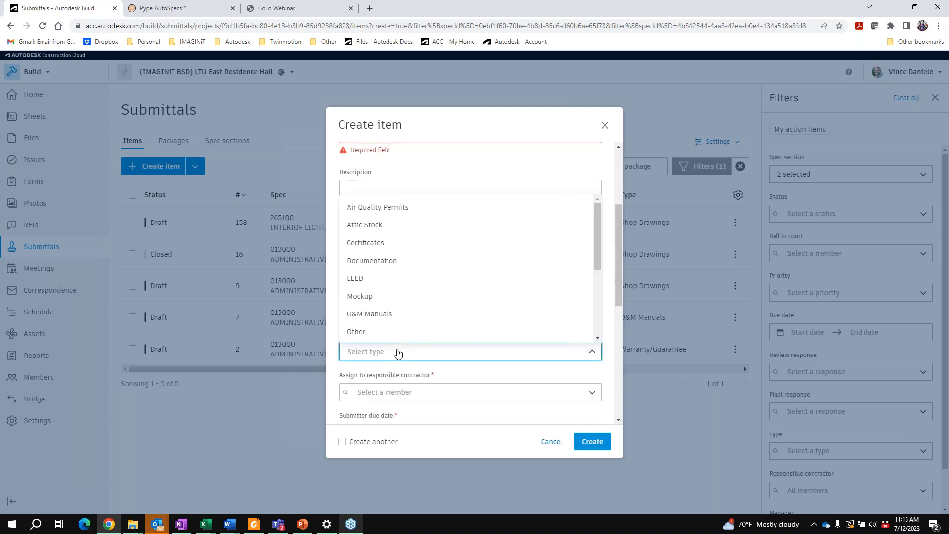
{"action": "left_click", "coordinate": [375, 315]}
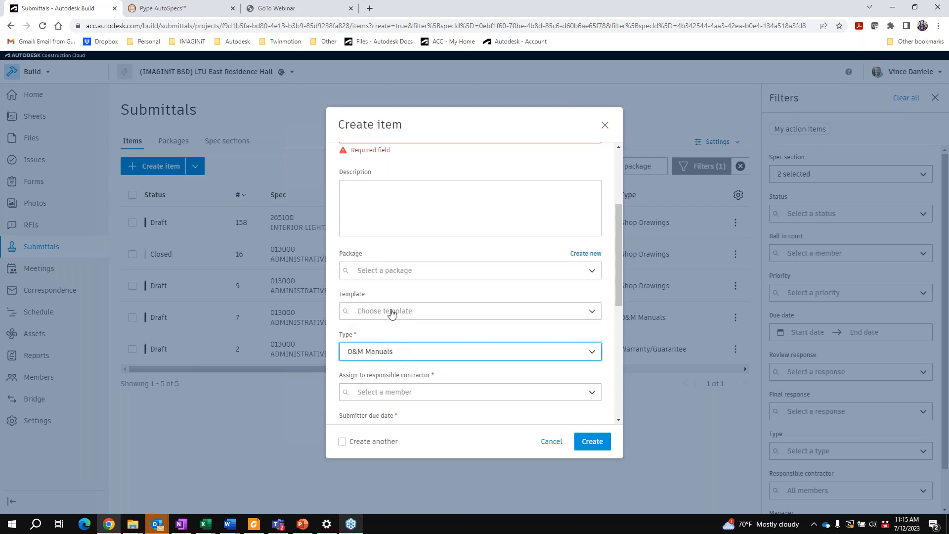
{"action": "left_click", "coordinate": [423, 312]}
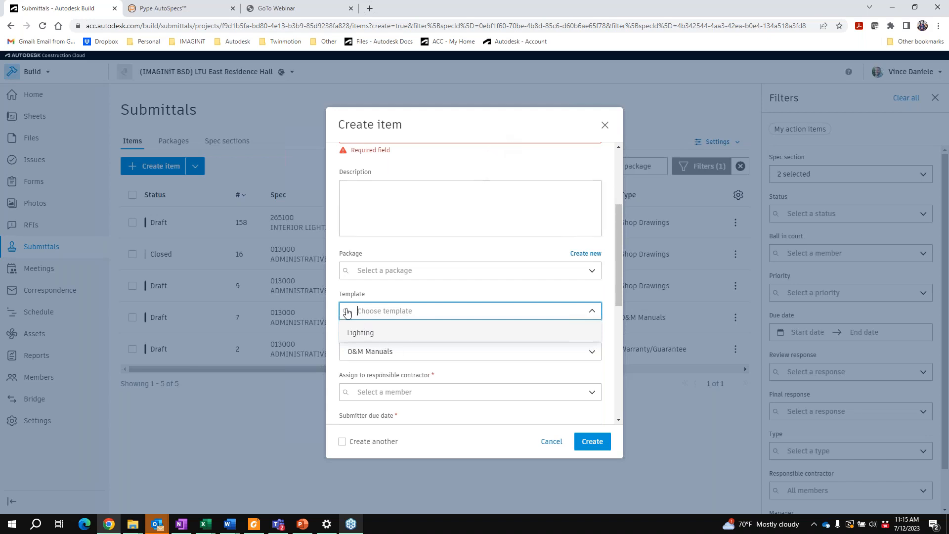
{"action": "left_click", "coordinate": [527, 126]}
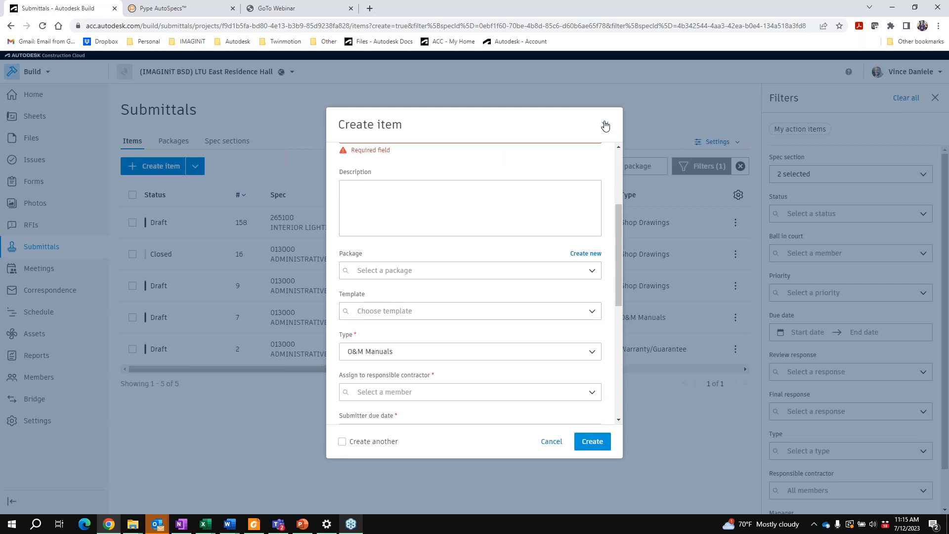
{"action": "left_click", "coordinate": [604, 125]}
{"action": "left_click", "coordinate": [585, 238]}
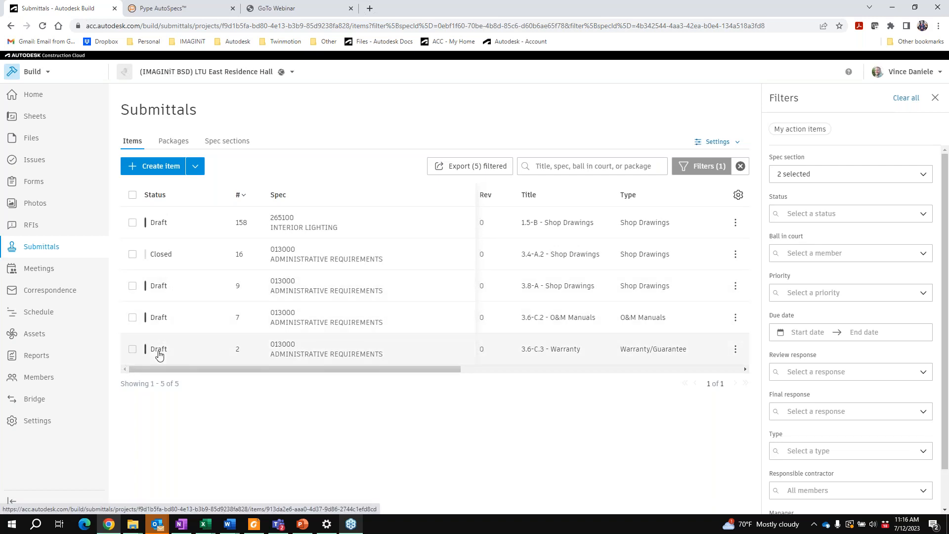
- Start importing submittal items, then download the sample import template and open it in Excel
{"action": "left_click", "coordinate": [195, 166]}
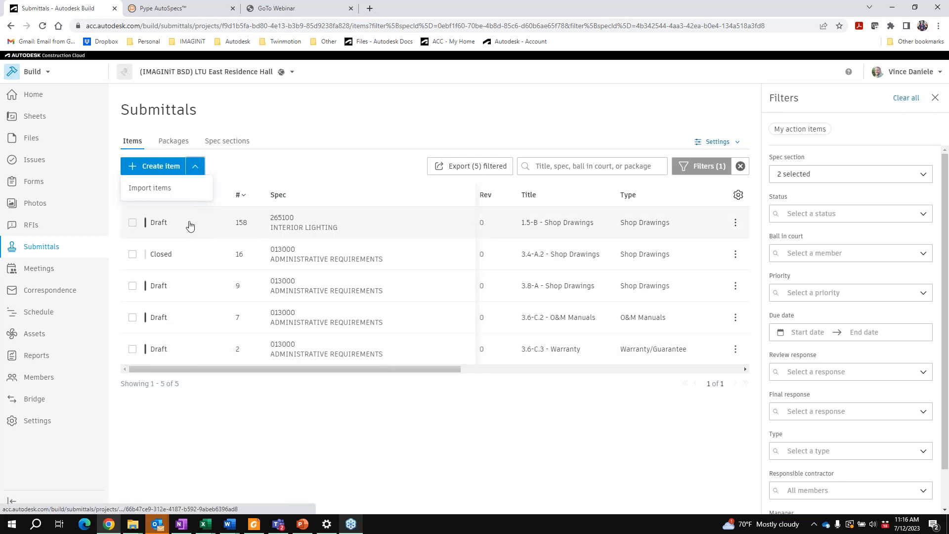
{"action": "left_click", "coordinate": [162, 193]}
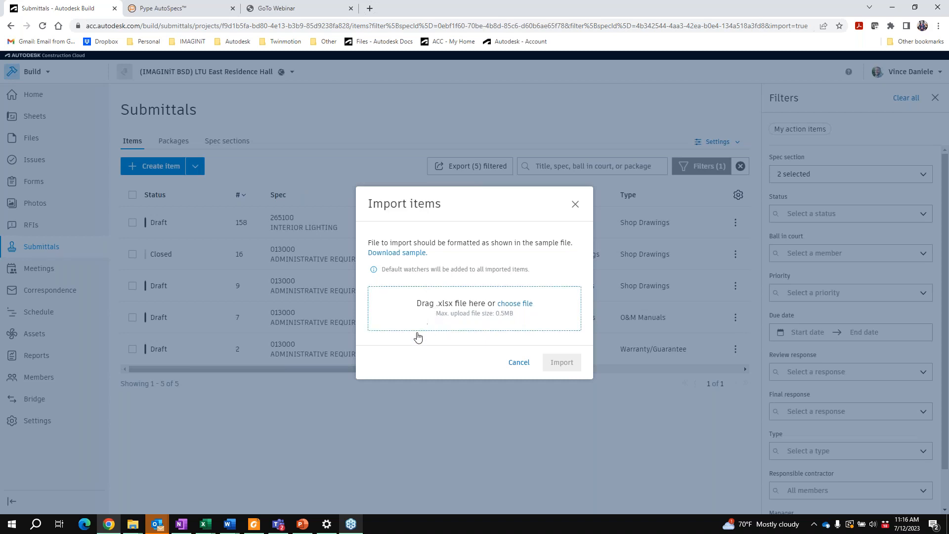
{"action": "left_click", "coordinate": [403, 254]}
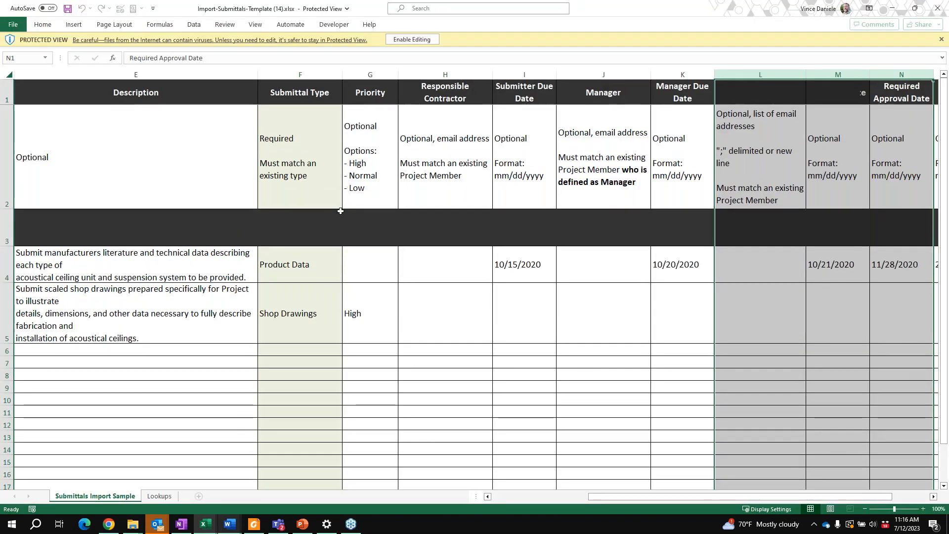
- Examine the import template's required and optional columns, including Submittal Type, Priority, Responsible Contractor and the spec section fields
{"action": "scroll", "coordinate": [397, 251], "scroll_direction": "down", "scroll_amount": 3}
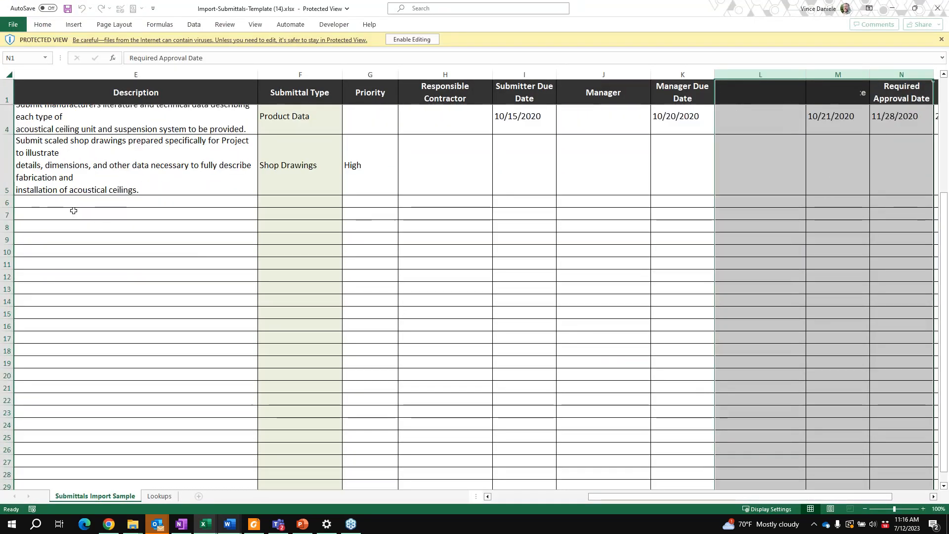
{"action": "scroll", "coordinate": [311, 210], "scroll_direction": "up", "scroll_amount": 3}
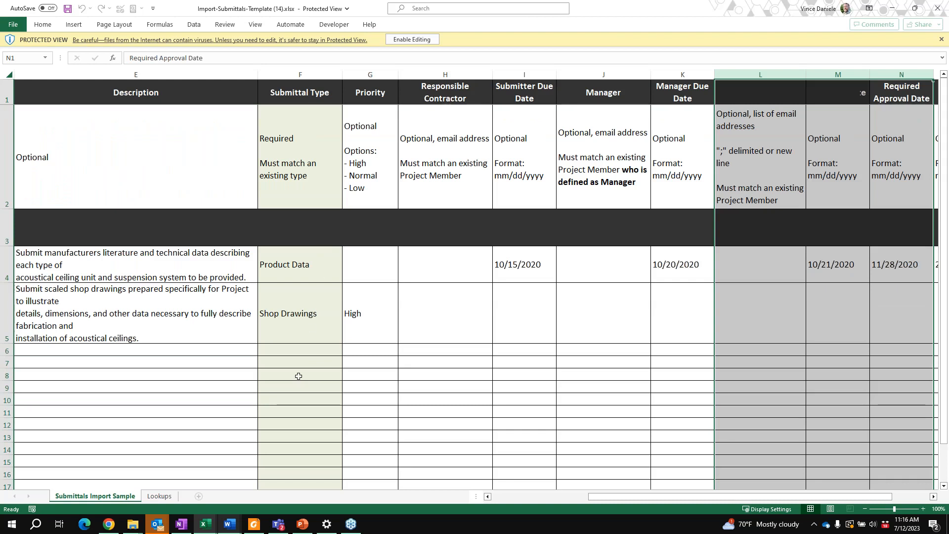
{"action": "left_click", "coordinate": [306, 351]}
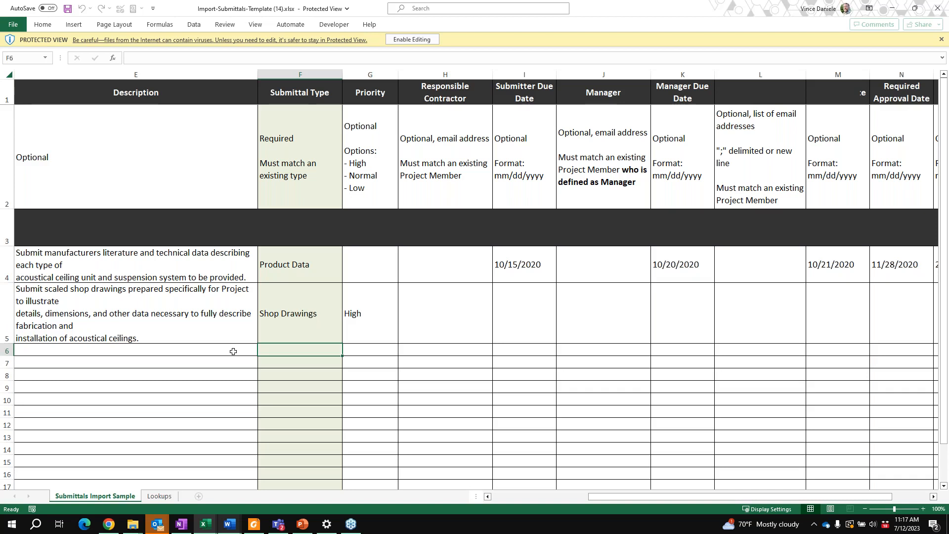
{"action": "left_click", "coordinate": [300, 75]}
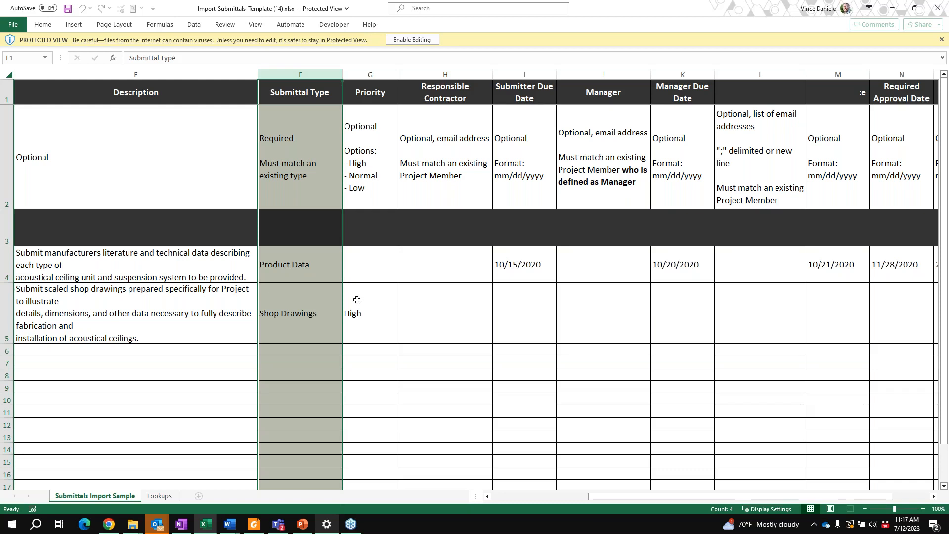
{"action": "left_click", "coordinate": [367, 351]}
{"action": "left_click", "coordinate": [408, 349]}
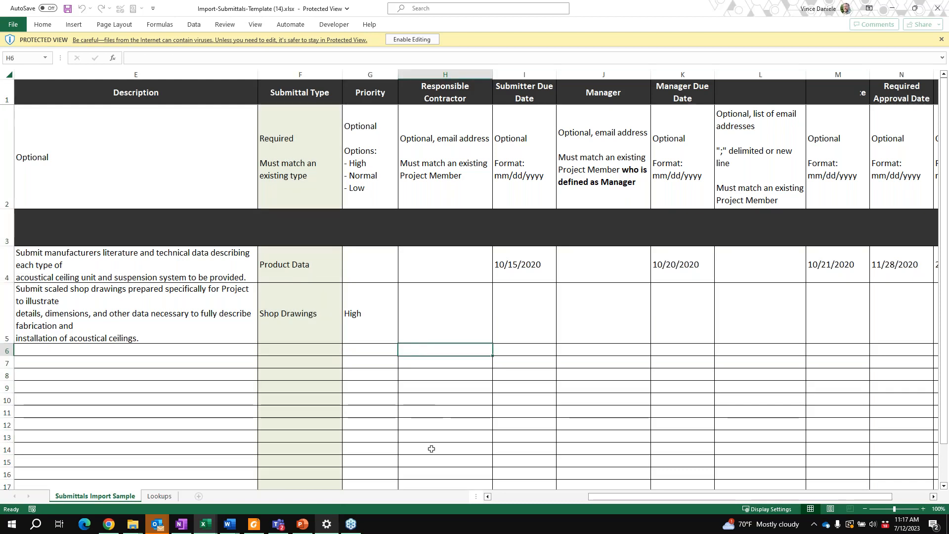
{"action": "left_click", "coordinate": [296, 351]}
{"action": "left_click_drag", "start_coordinate": [627, 497], "coordinate": [490, 488]}
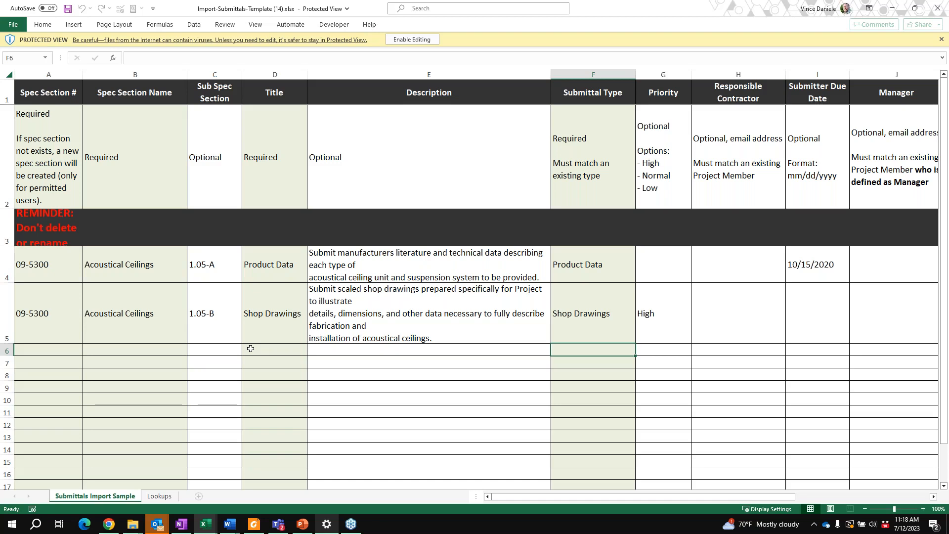
- Put the Excel workbooks away, return to Autodesk Build, and close the item import without choosing a file
{"action": "left_click", "coordinate": [890, 10]}
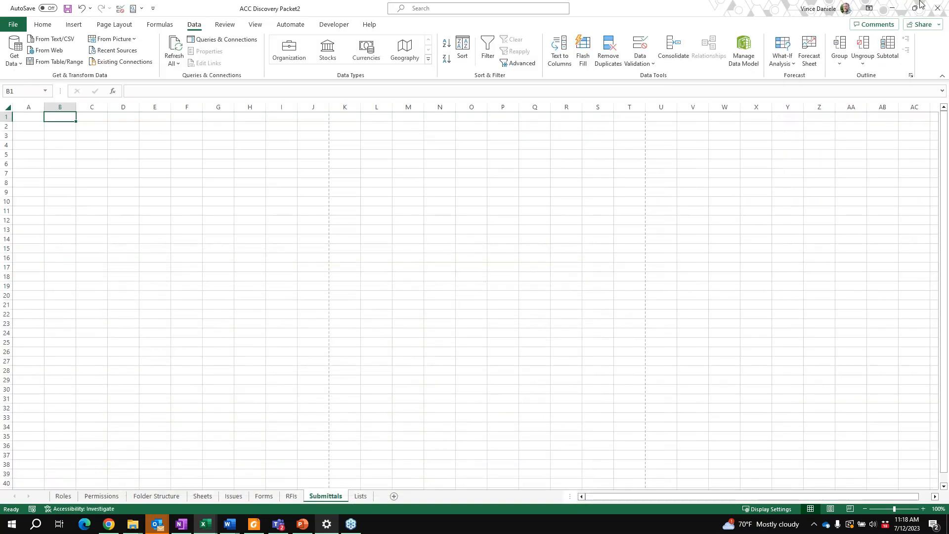
{"action": "left_click", "coordinate": [893, 8]}
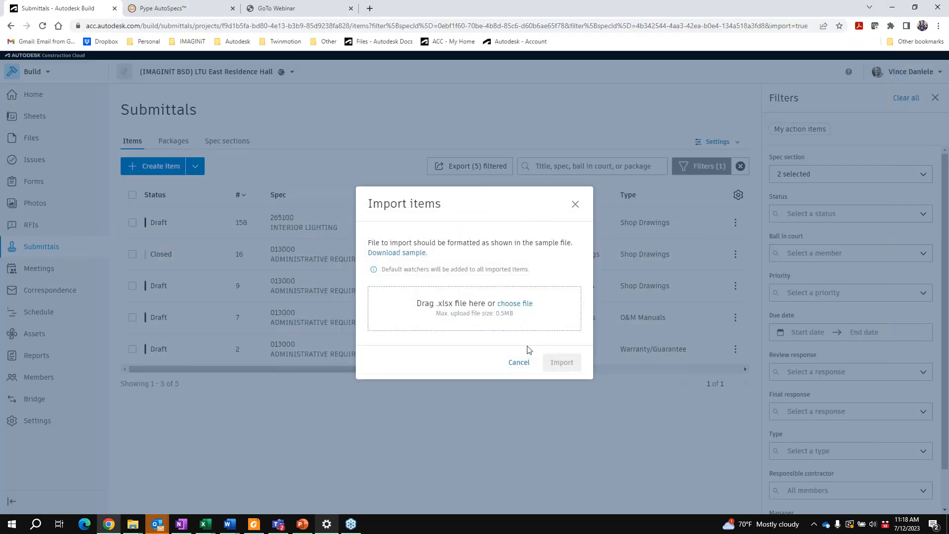
{"action": "left_click", "coordinate": [575, 204]}
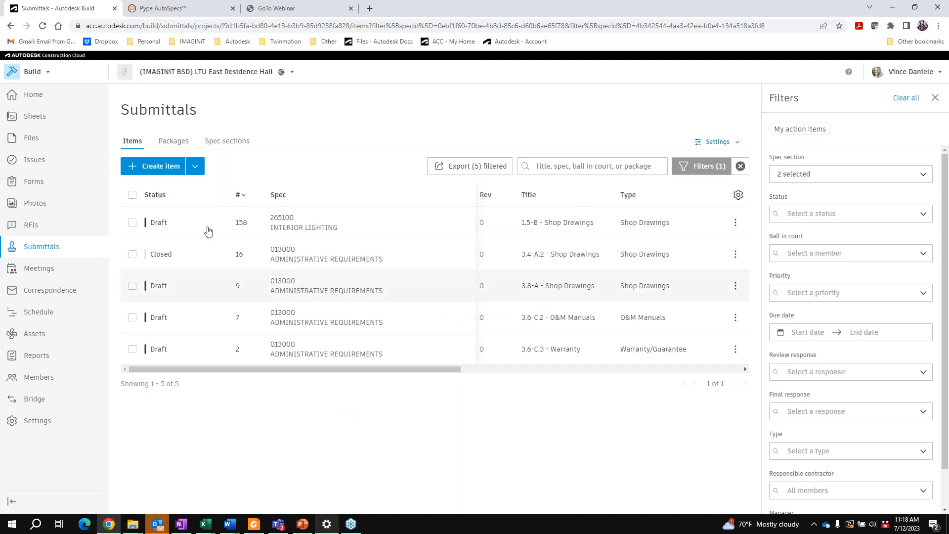
- Create a submittal package titled "Lighting Fixtures" under spec section 265100 - INTERIOR LIGHTING
{"action": "left_click", "coordinate": [176, 143]}
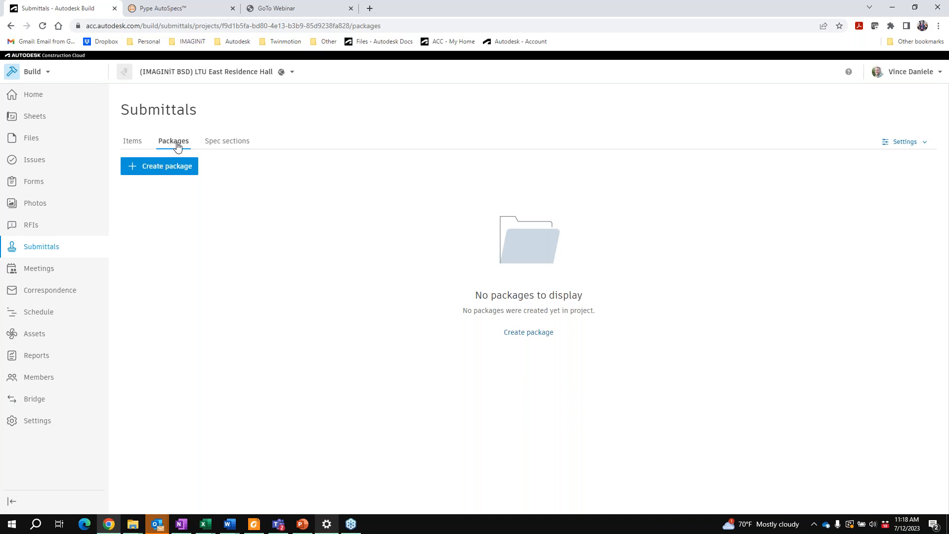
{"action": "left_click", "coordinate": [132, 167]}
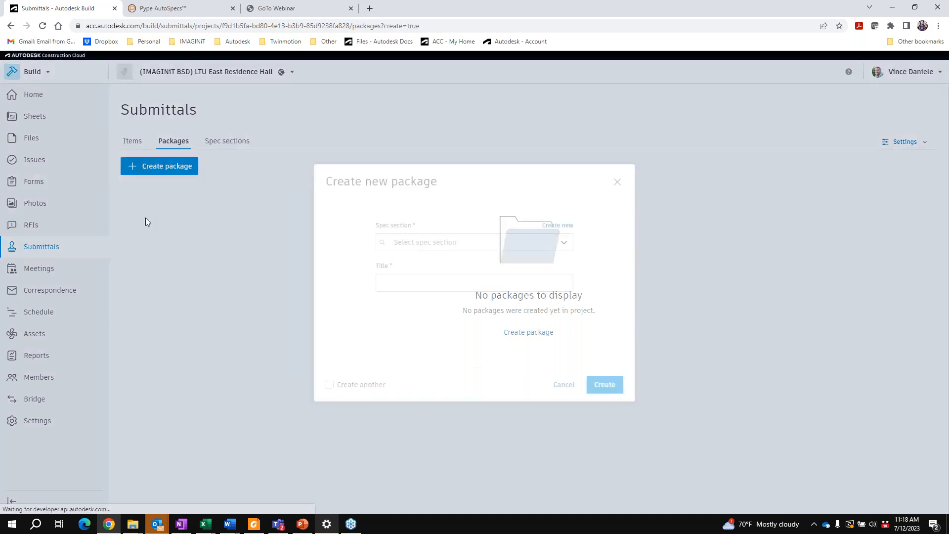
{"action": "left_click", "coordinate": [545, 243]}
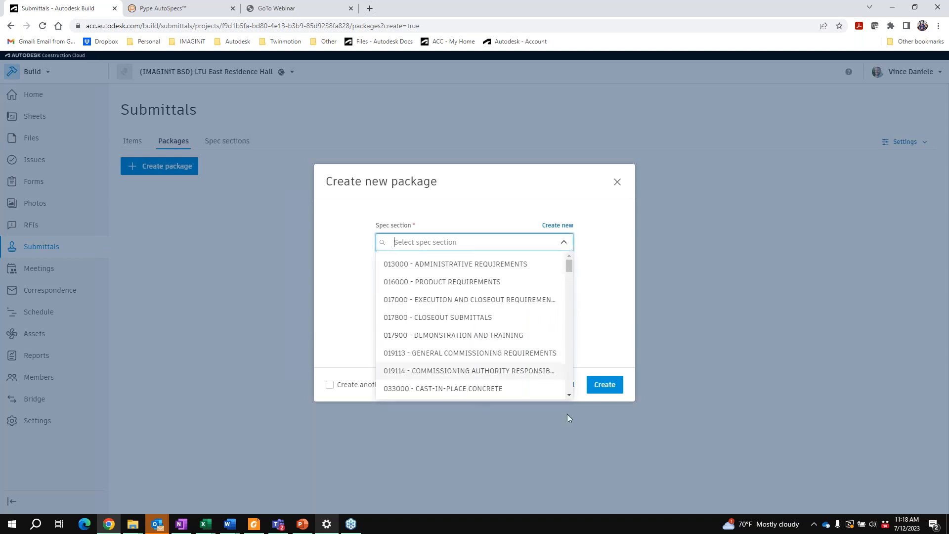
{"action": "left_click_drag", "start_coordinate": [569, 272], "coordinate": [578, 386]}
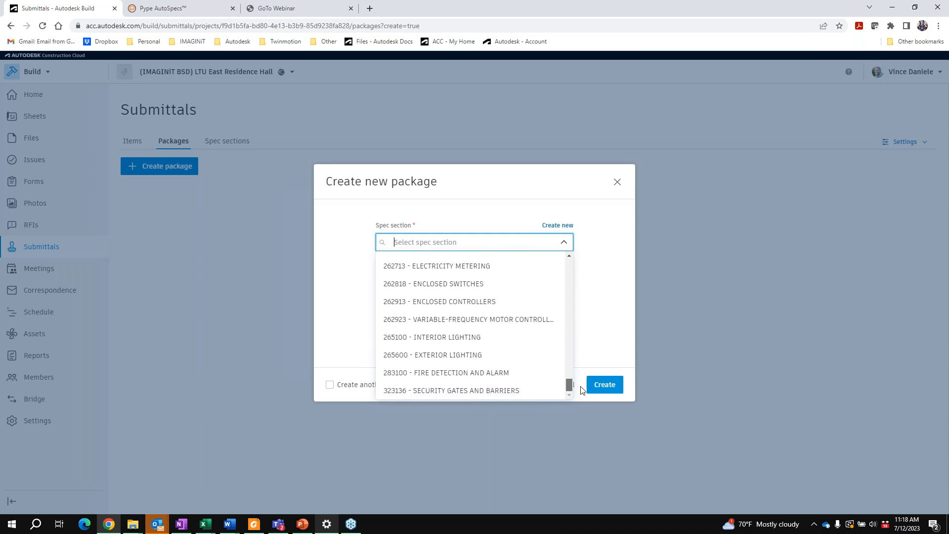
{"action": "left_click", "coordinate": [434, 340]}
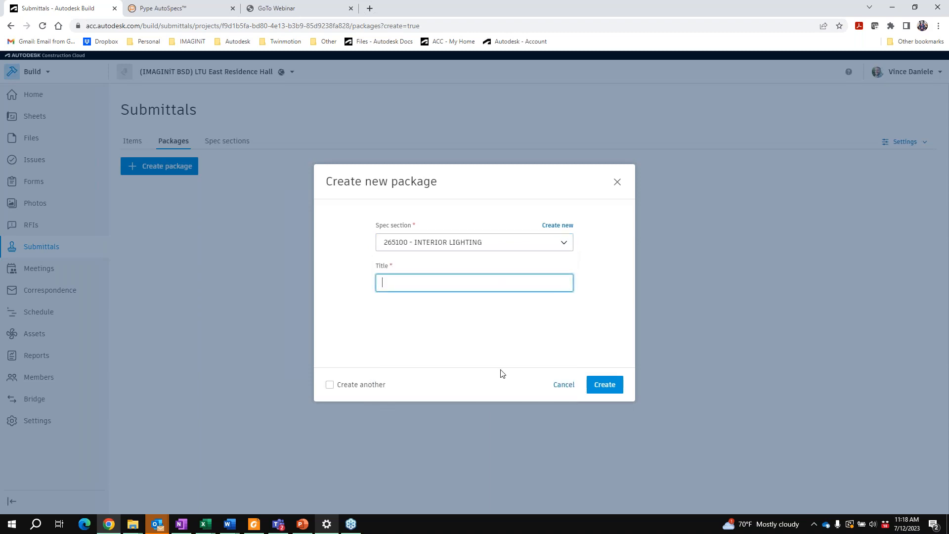
{"action": "type", "text": "Lighting Fixtures"}
{"action": "left_click", "coordinate": [465, 295]}
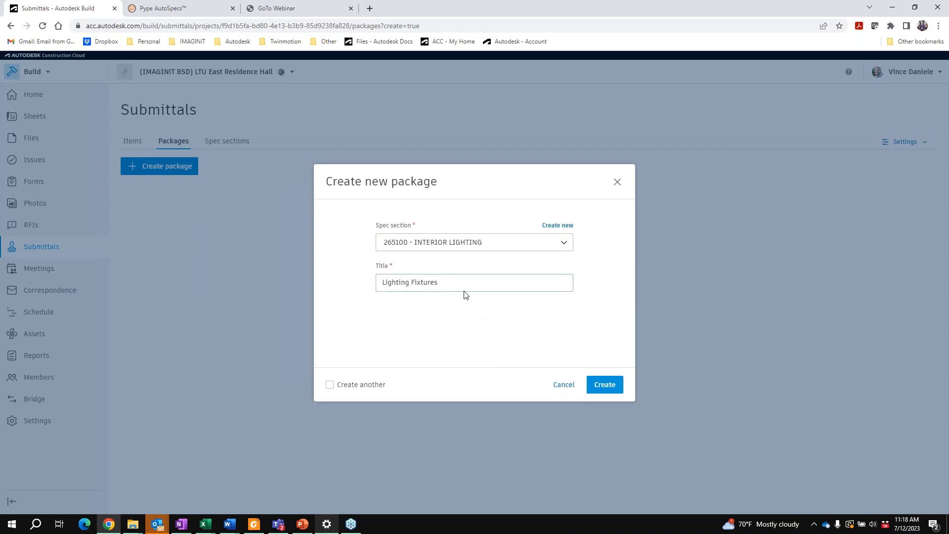
{"action": "left_click", "coordinate": [607, 391]}
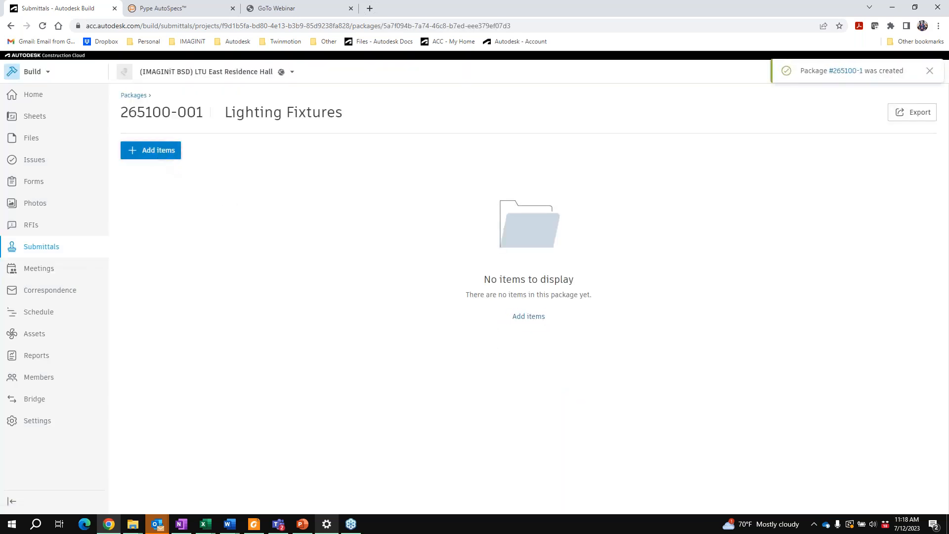
- Search for "lighting", add shop drawing items 158-265100 and 157-265600 to the Lighting Fixtures package, and return to the submittal items list
{"action": "left_click", "coordinate": [528, 317]}
{"action": "scroll", "coordinate": [391, 255], "scroll_direction": "down", "scroll_amount": 3}
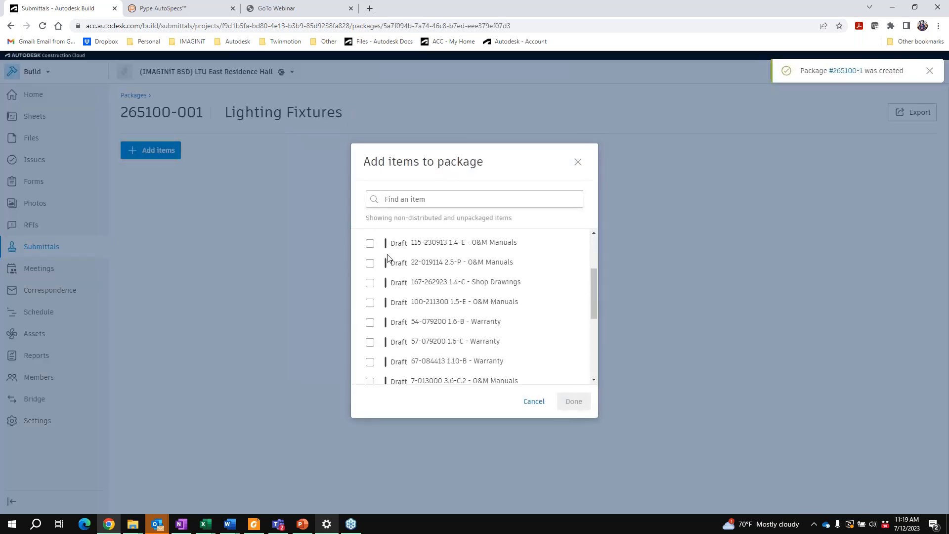
{"action": "scroll", "coordinate": [389, 257], "scroll_direction": "down", "scroll_amount": 4}
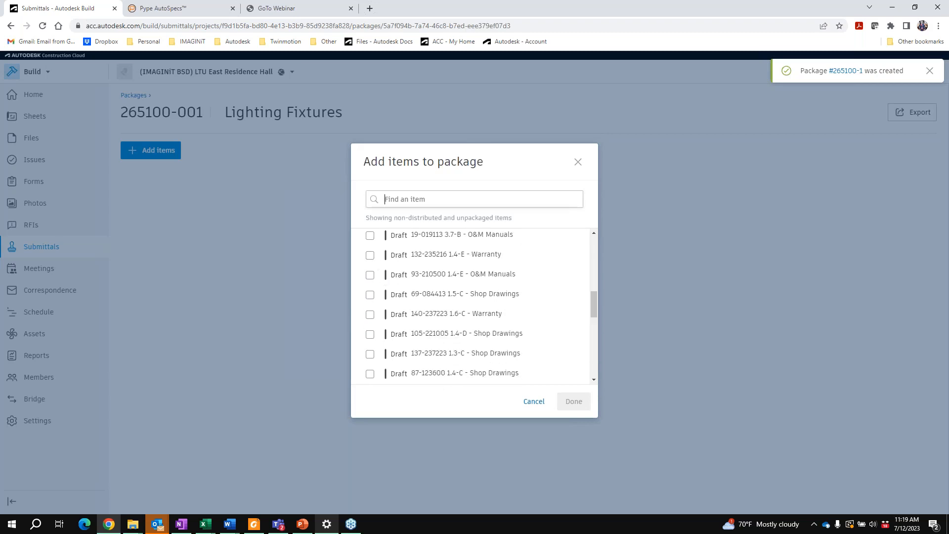
{"action": "scroll", "coordinate": [445, 307], "scroll_direction": "down", "scroll_amount": 5}
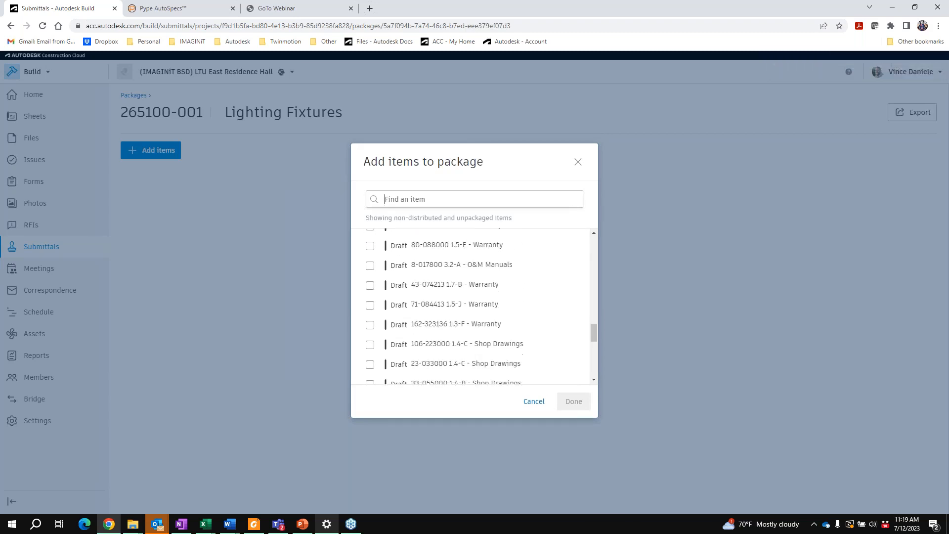
{"action": "scroll", "coordinate": [445, 307], "scroll_direction": "down", "scroll_amount": 5}
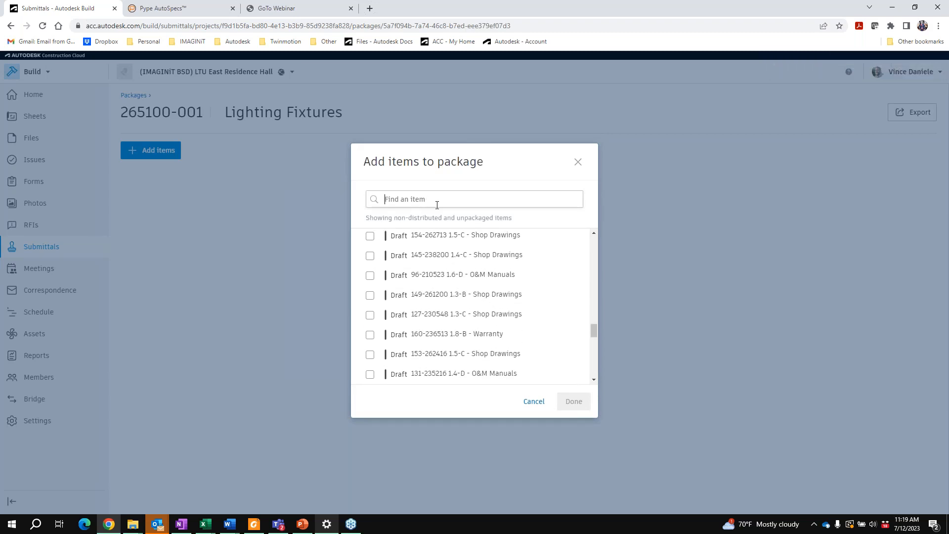
{"action": "type", "text": "lighting"}
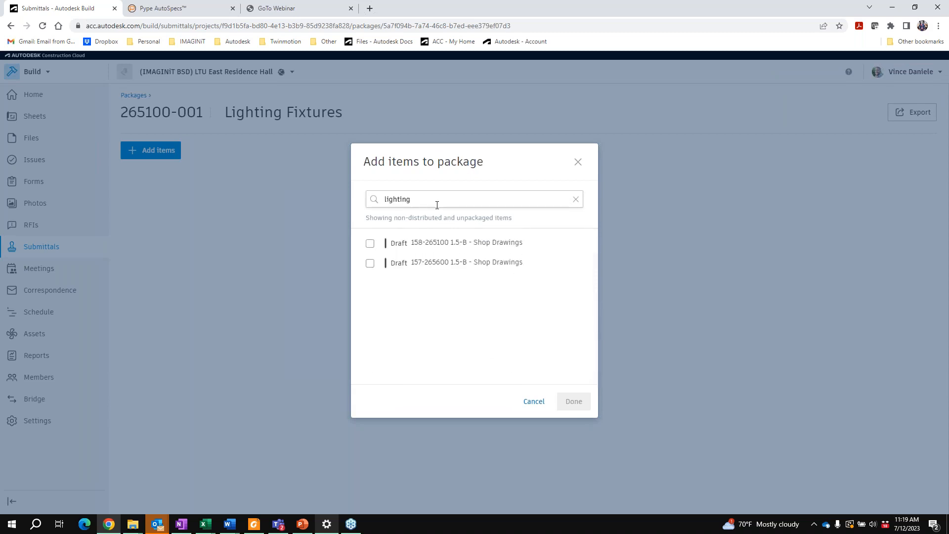
{"action": "left_click", "coordinate": [371, 245]}
{"action": "left_click", "coordinate": [371, 263]}
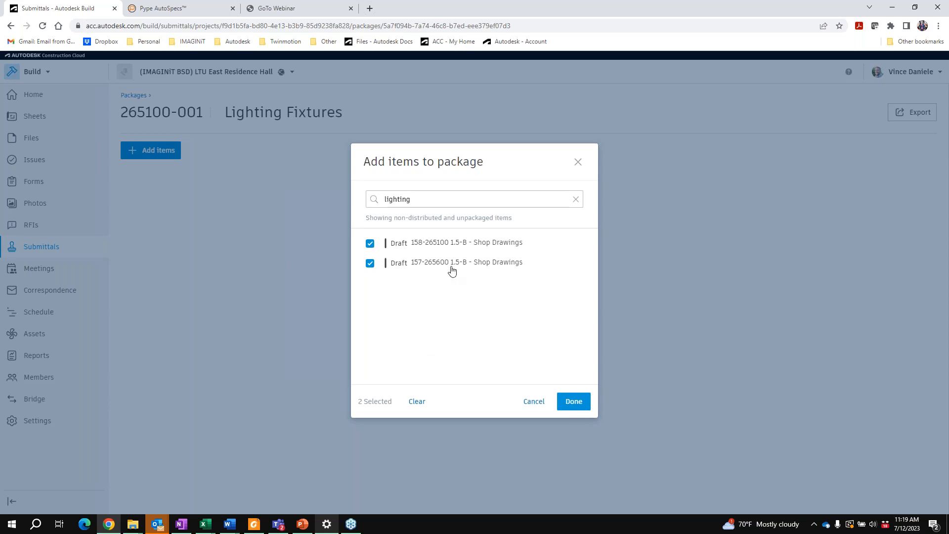
{"action": "left_click", "coordinate": [575, 402]}
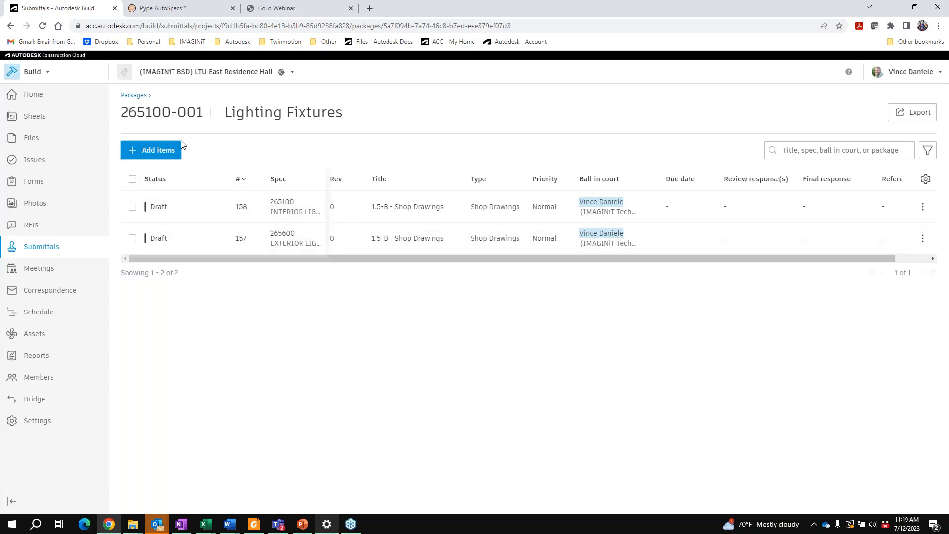
{"action": "left_click", "coordinate": [141, 95]}
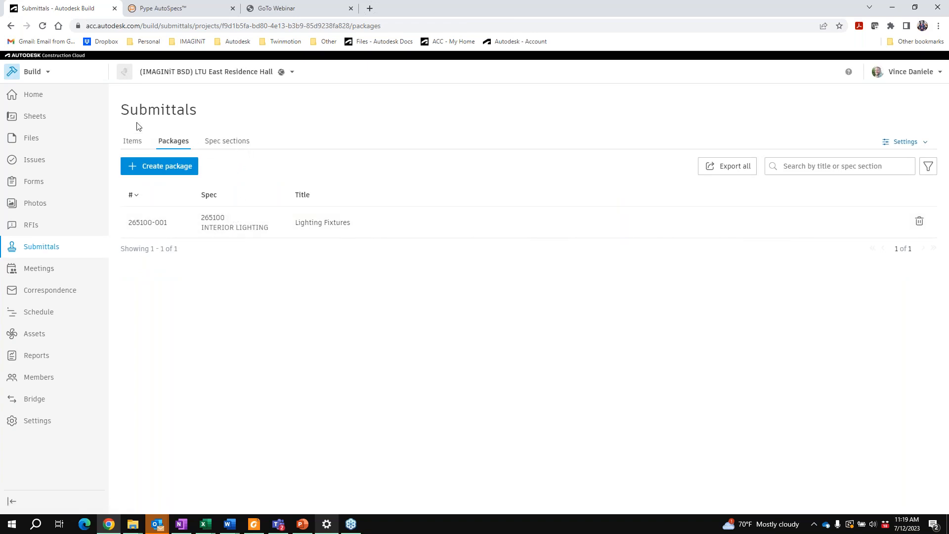
{"action": "left_click", "coordinate": [131, 143]}
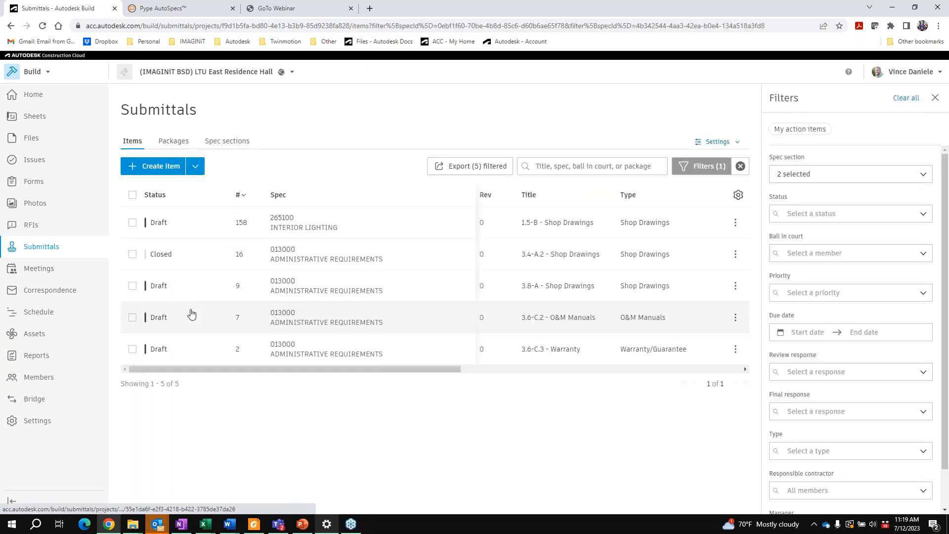
- Open the Lighting Fixtures package, review the submittal items it contains, and return to the submittal items list
{"action": "left_click", "coordinate": [174, 143]}
{"action": "left_click", "coordinate": [165, 219]}
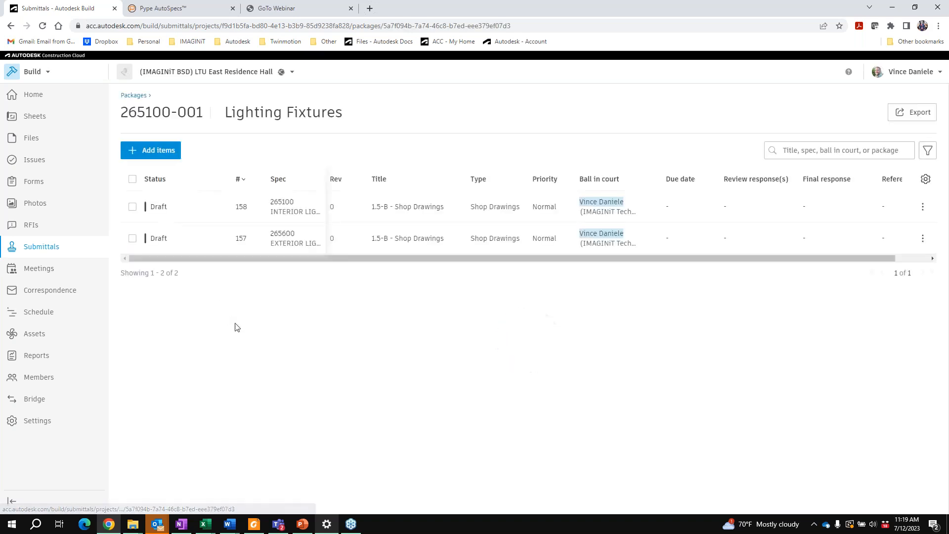
{"action": "left_click", "coordinate": [166, 174]}
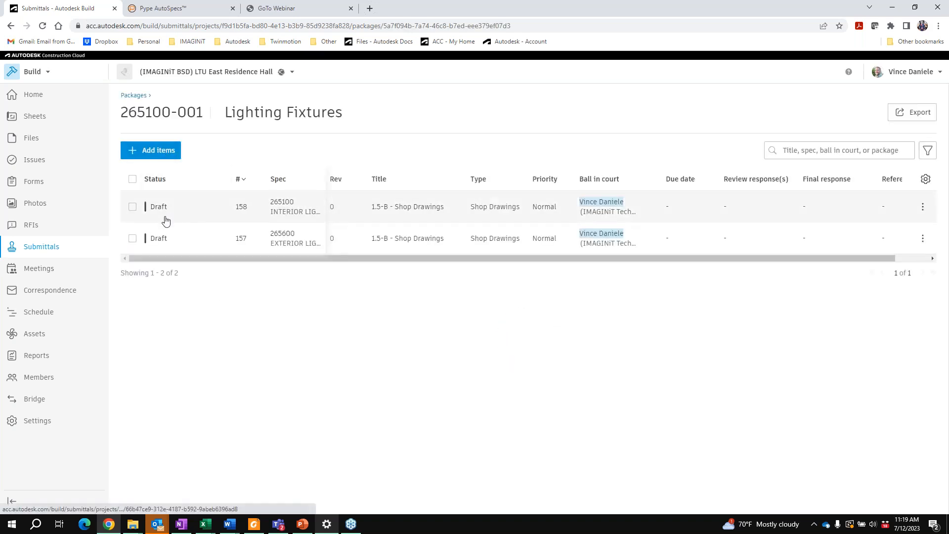
{"action": "left_click", "coordinate": [140, 101]}
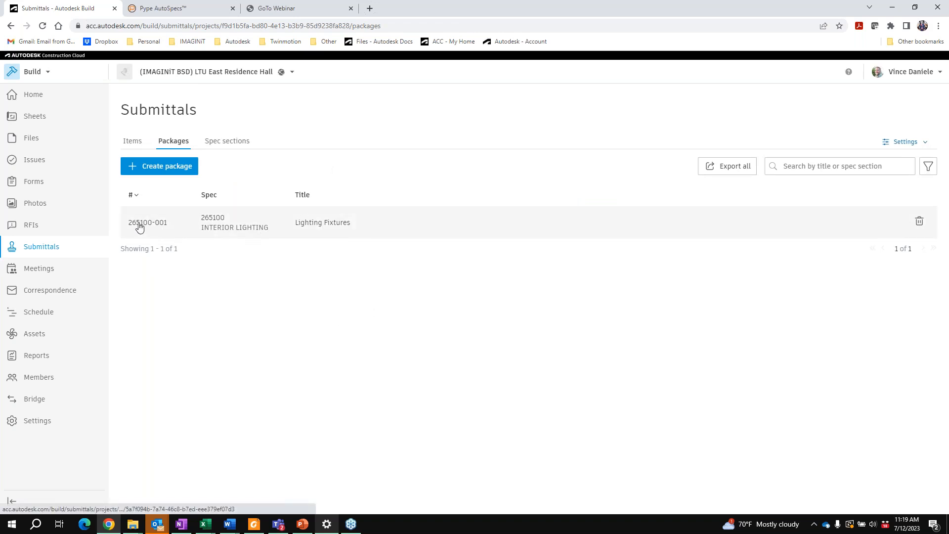
{"action": "left_click", "coordinate": [132, 142]}
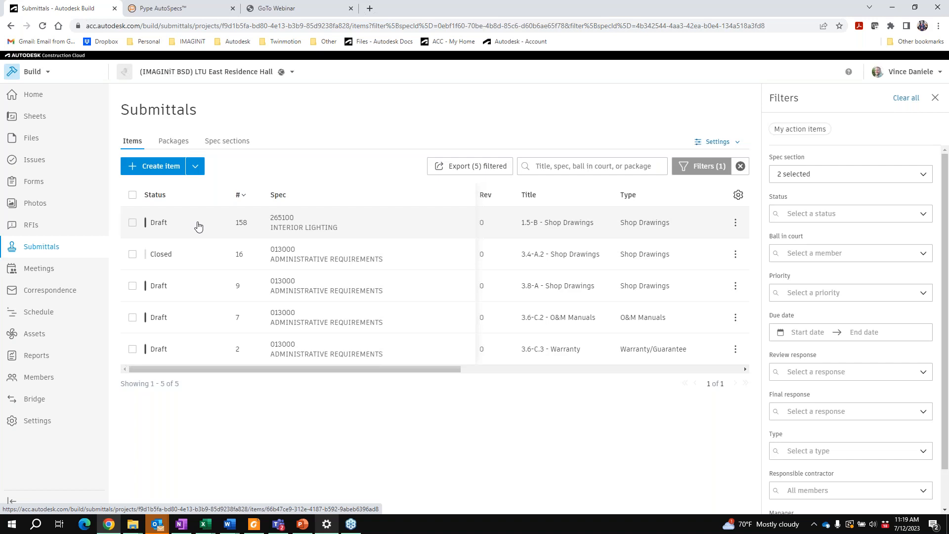
- Check who is listed in the submittal settings' permissions and return to the items list
{"action": "left_click", "coordinate": [736, 143]}
{"action": "left_click", "coordinate": [725, 161]}
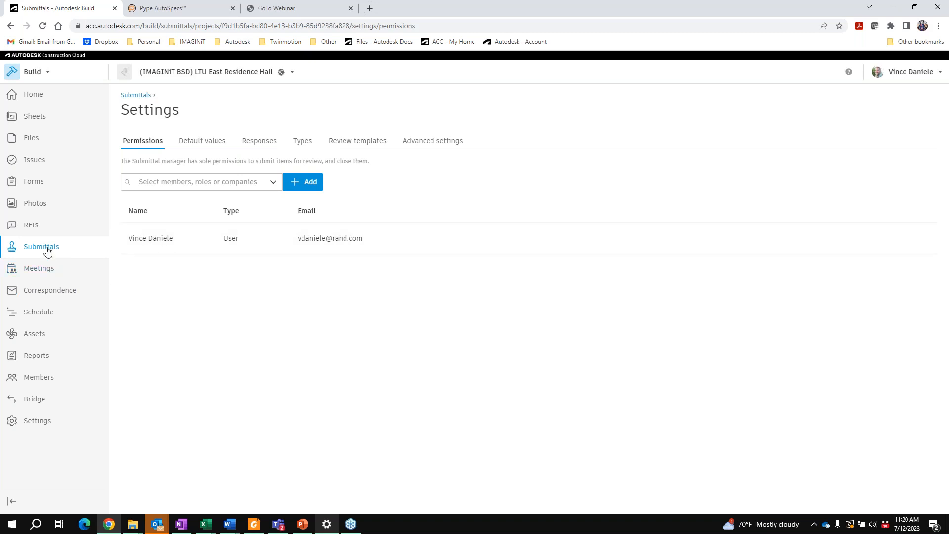
{"action": "left_click", "coordinate": [127, 96]}
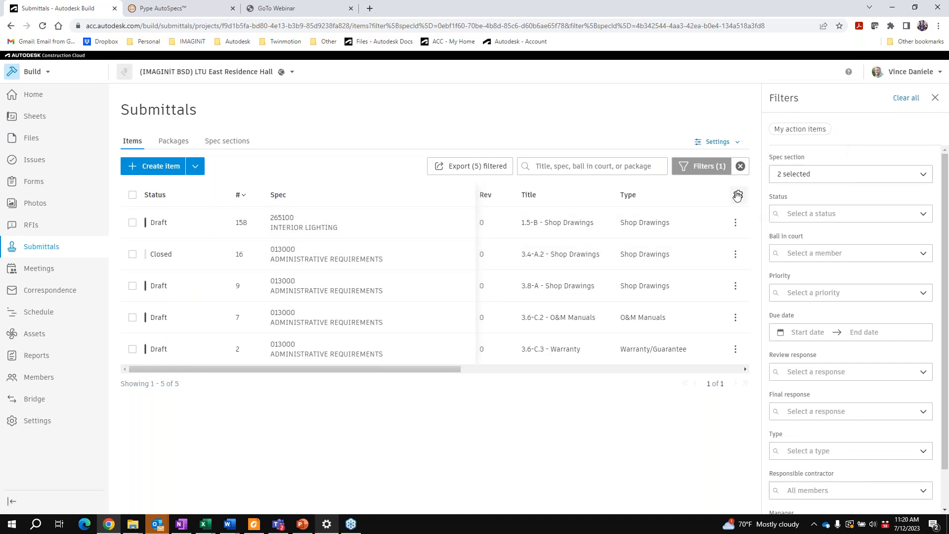
- Narrow the spec section filter to 265100 - INTERIOR LIGHTING by removing 013000 - ADMINISTRATIVE REQUIREMENTS
{"action": "left_click", "coordinate": [841, 176]}
{"action": "left_click", "coordinate": [790, 198]}
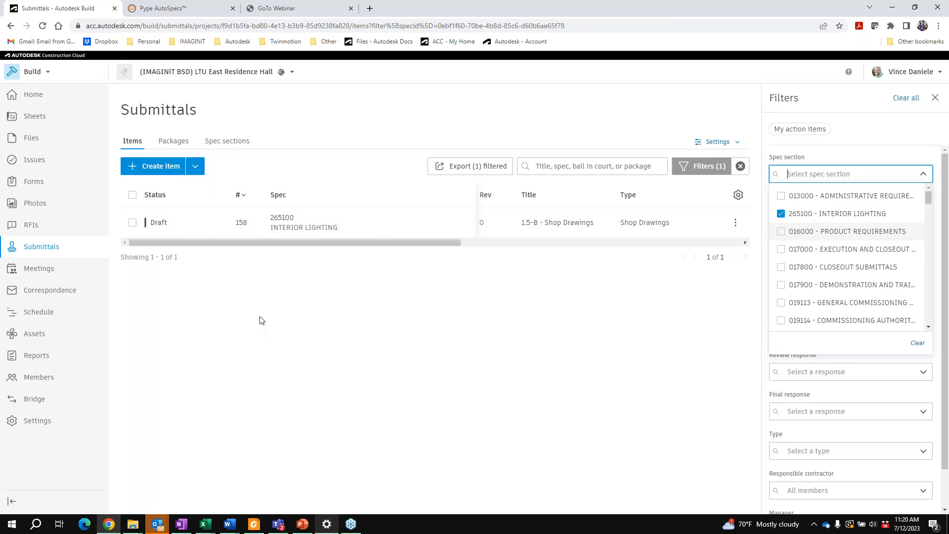
- Reopen the Lighting Fixtures package, widen its Spec column to show full section names, and return to the items list
{"action": "left_click", "coordinate": [173, 142]}
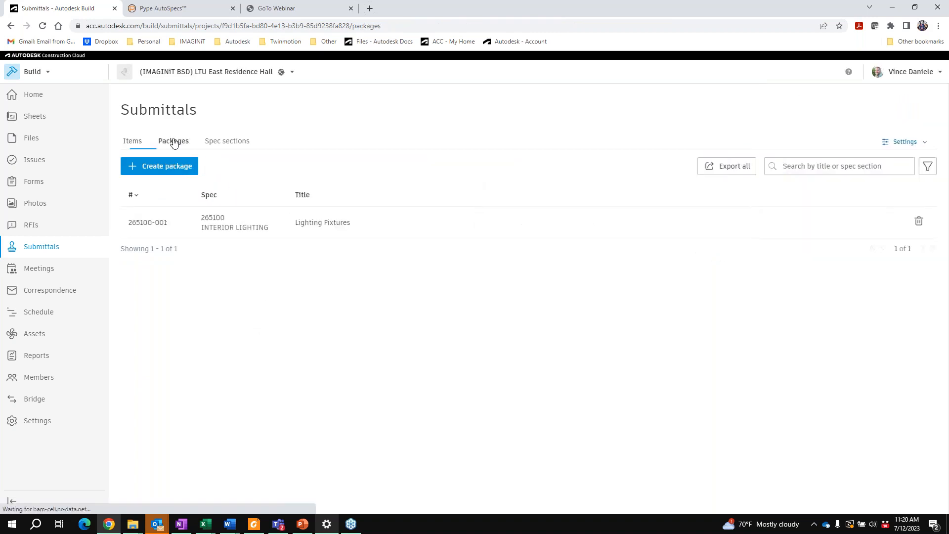
{"action": "left_click", "coordinate": [214, 223]}
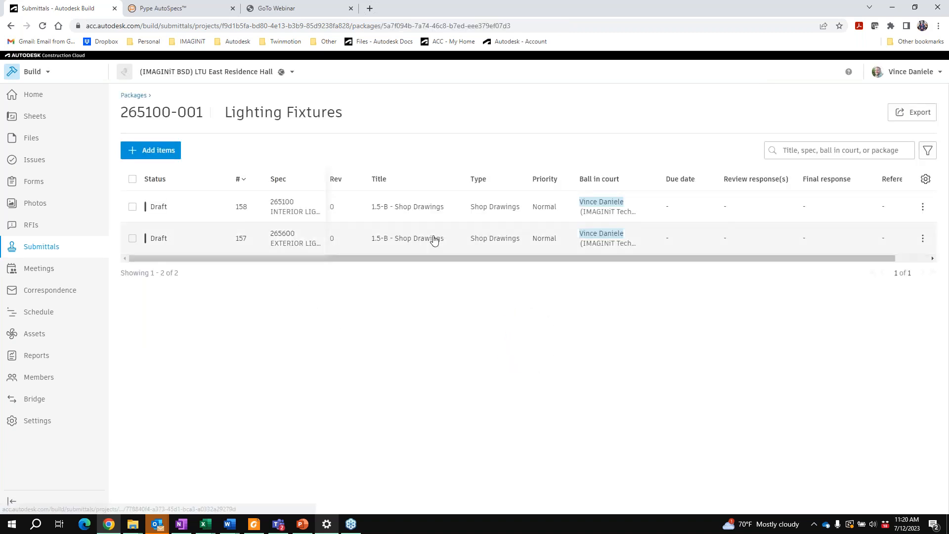
{"action": "left_click_drag", "start_coordinate": [325, 173], "coordinate": [401, 169]}
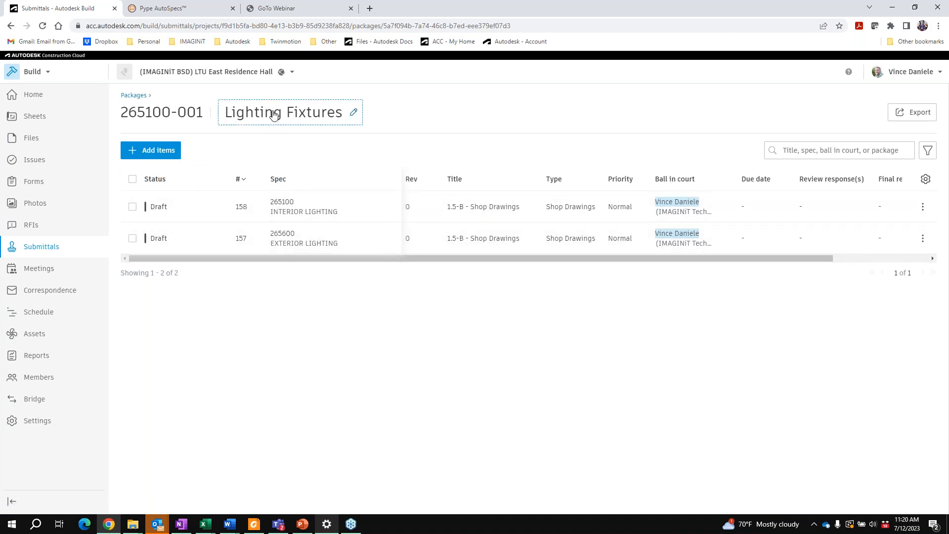
{"action": "left_click", "coordinate": [139, 96]}
{"action": "left_click", "coordinate": [133, 141]}
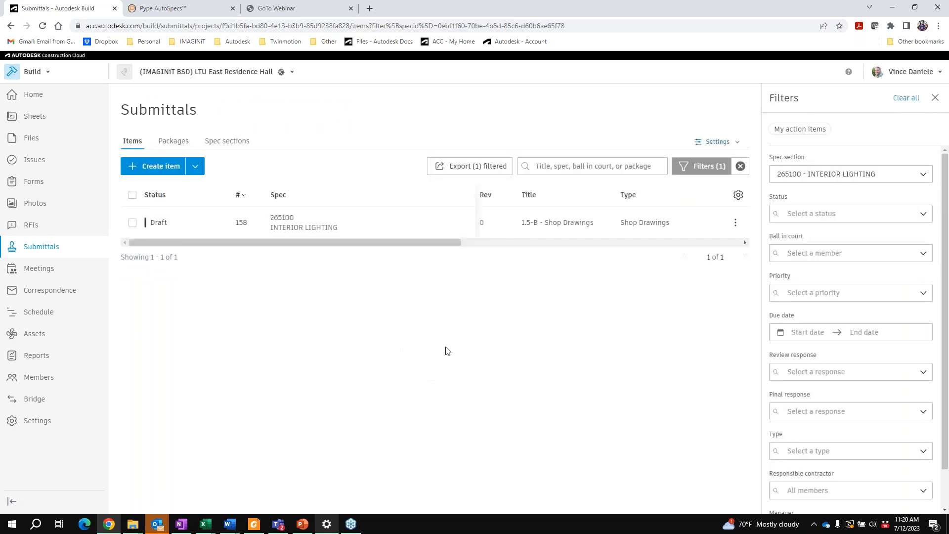
- Open shop drawings item 158-265100 and copy the spec number 265100 from its heading
{"action": "left_click", "coordinate": [332, 221]}
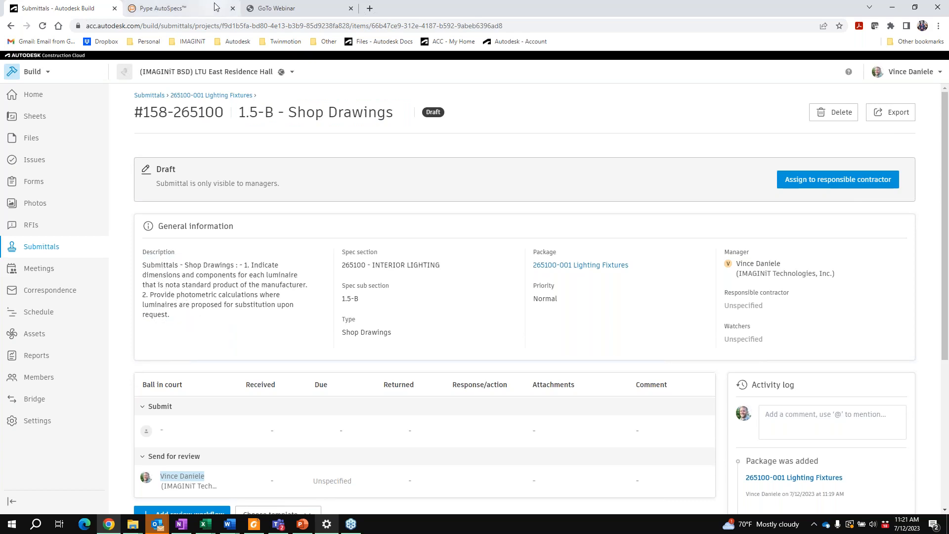
{"action": "left_click_drag", "start_coordinate": [223, 112], "coordinate": [174, 112]}
{"action": "right_click", "coordinate": [181, 110]}
{"action": "left_click", "coordinate": [203, 121]}
- Switch to Pype AutoSpecs, search the submittals register for 265100, and remove the O&M Manuals submittal type group filter
{"action": "left_click", "coordinate": [180, 9]}
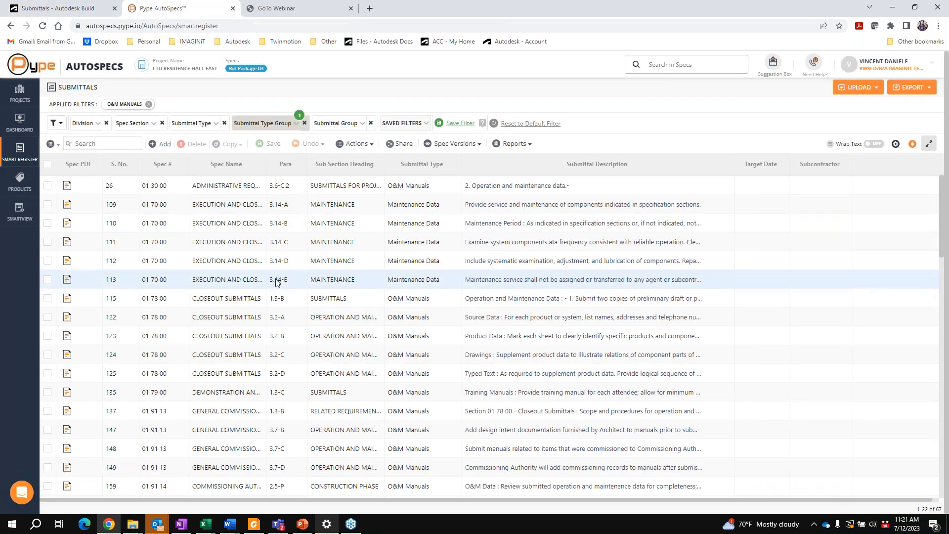
{"action": "right_click", "coordinate": [117, 146]}
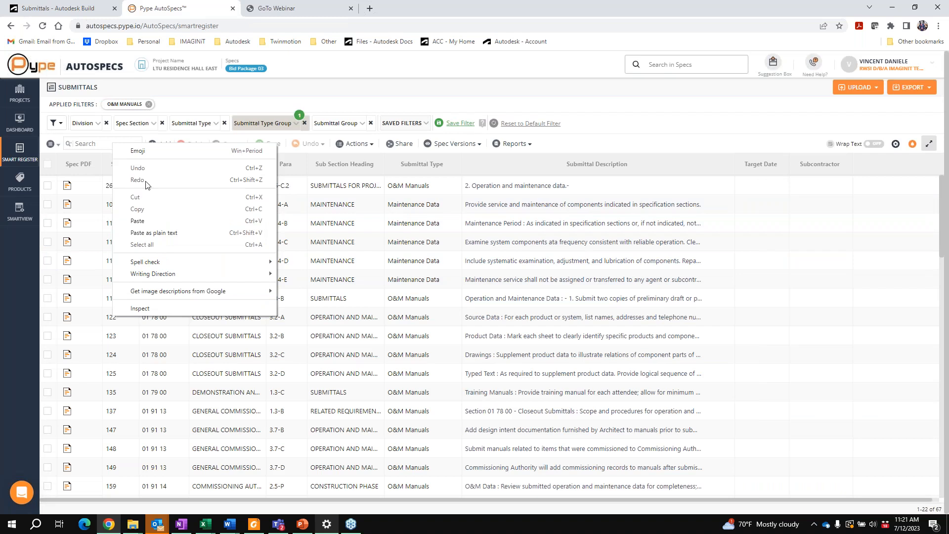
{"action": "left_click", "coordinate": [146, 218]}
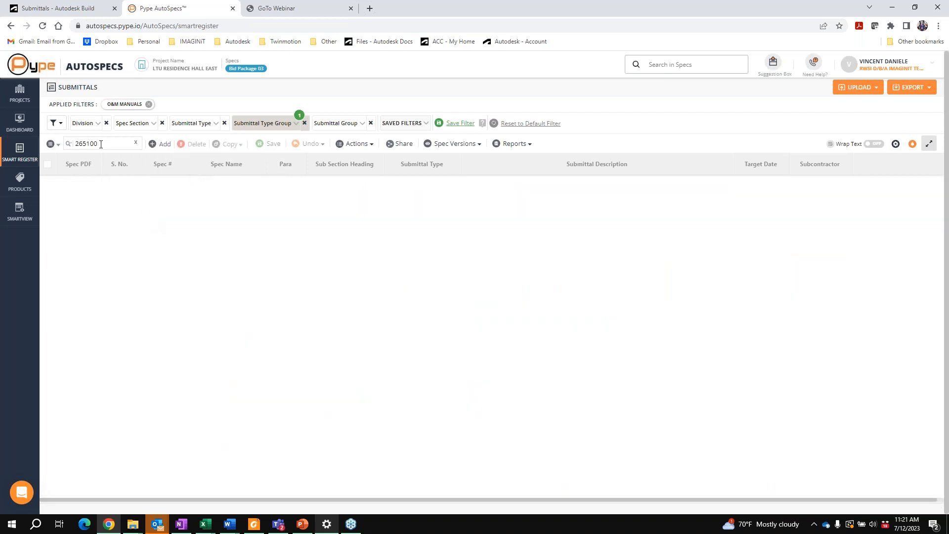
{"action": "left_click", "coordinate": [304, 123]}
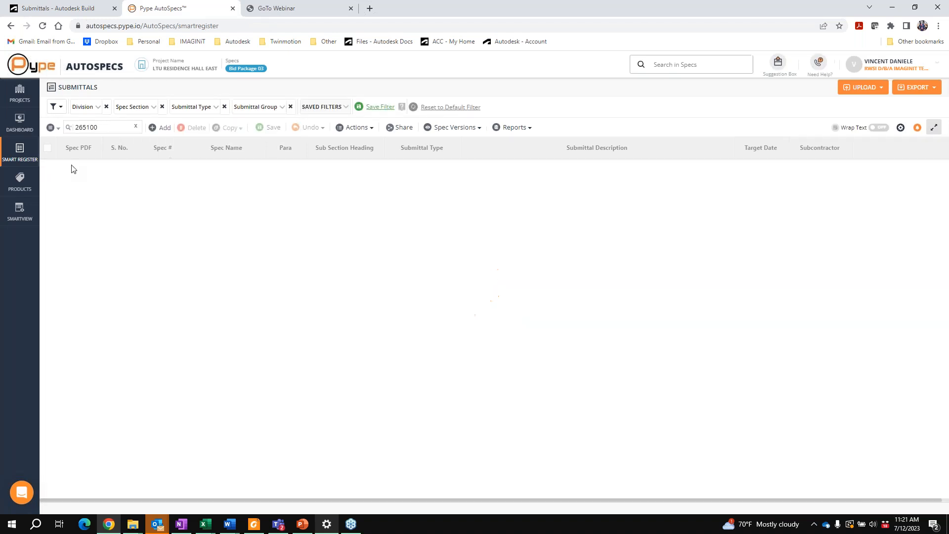
- Clear the register search and search the unfiltered submittals for 265100 again
{"action": "double_click", "coordinate": [113, 127]}
{"action": "left_click", "coordinate": [136, 127]}
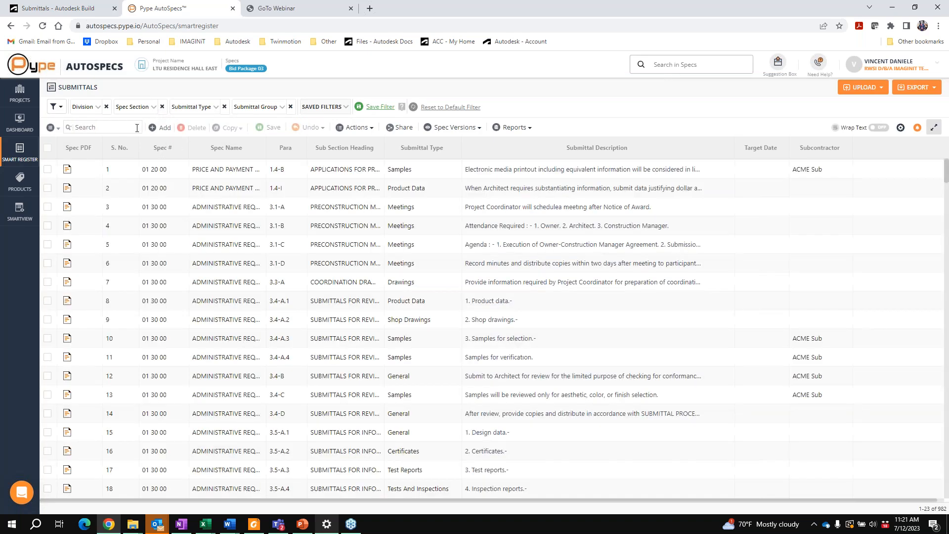
{"action": "right_click", "coordinate": [114, 127]}
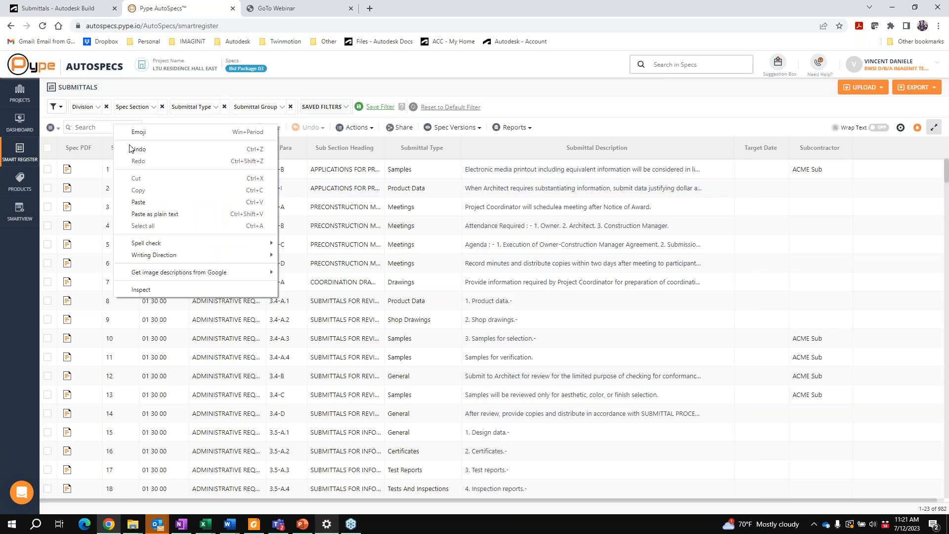
{"action": "left_click", "coordinate": [150, 199]}
{"action": "key", "text": "Return"}
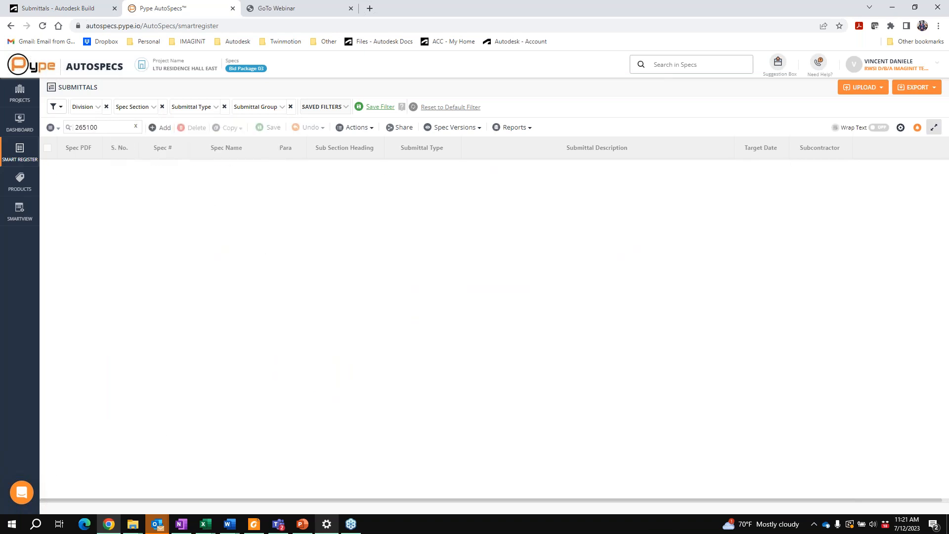
- Switch back to Autodesk Build and assign a project member as responsible contractor of shop drawings item 158-265100
{"action": "left_click", "coordinate": [85, 7]}
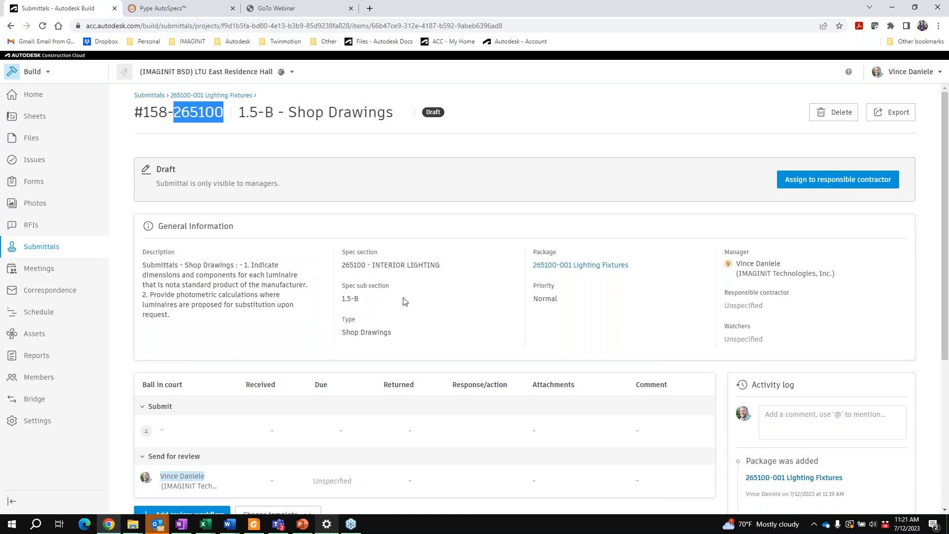
{"action": "scroll", "coordinate": [241, 292], "scroll_direction": "down", "scroll_amount": 1}
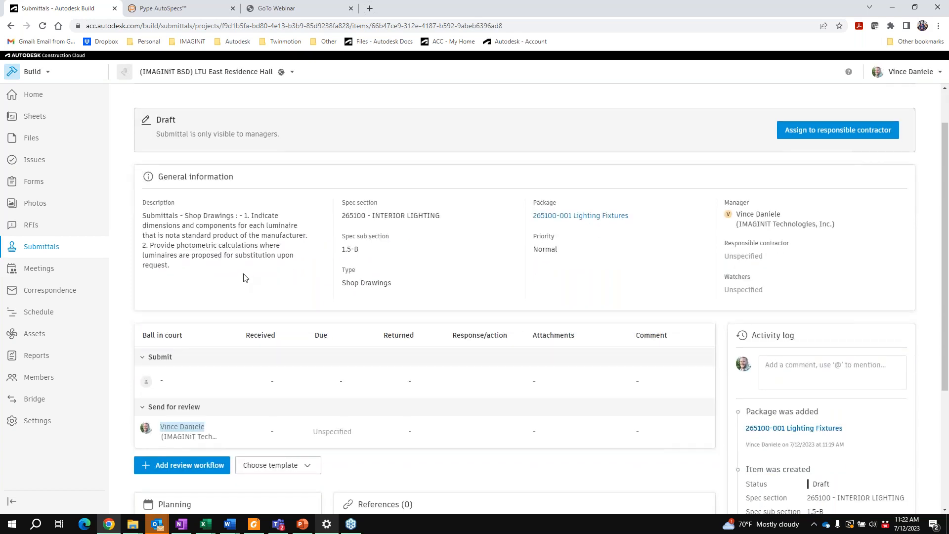
{"action": "scroll", "coordinate": [243, 278], "scroll_direction": "down", "scroll_amount": 1}
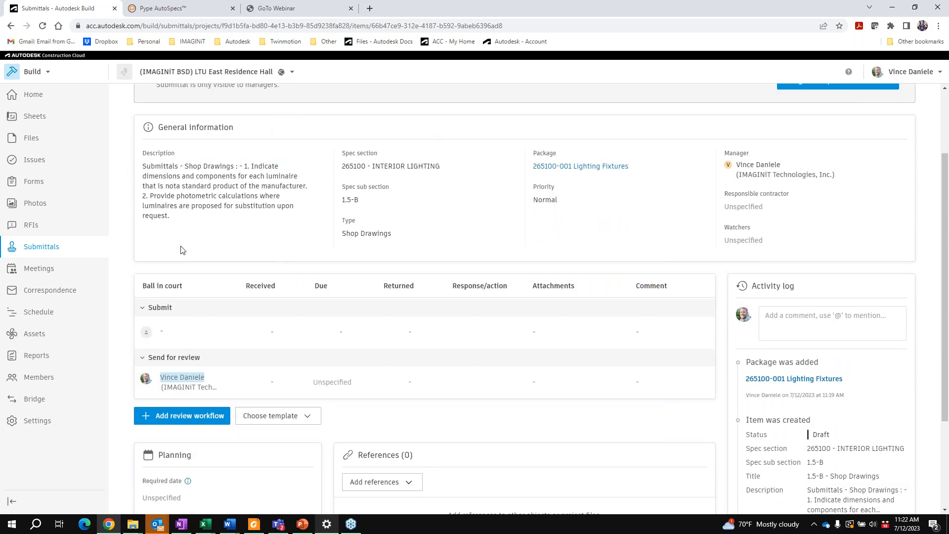
{"action": "scroll", "coordinate": [181, 249], "scroll_direction": "down", "scroll_amount": 1}
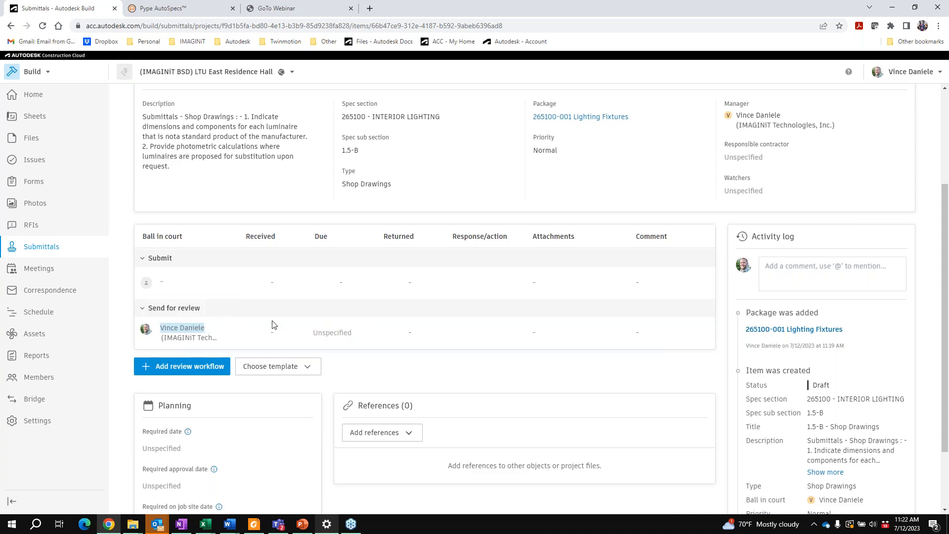
{"action": "scroll", "coordinate": [364, 331], "scroll_direction": "up", "scroll_amount": 2}
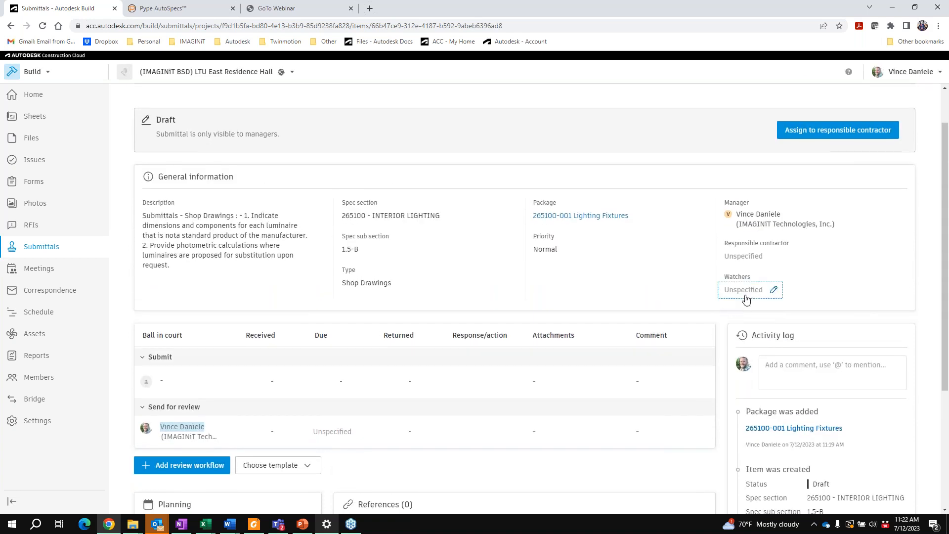
{"action": "left_click", "coordinate": [743, 258]}
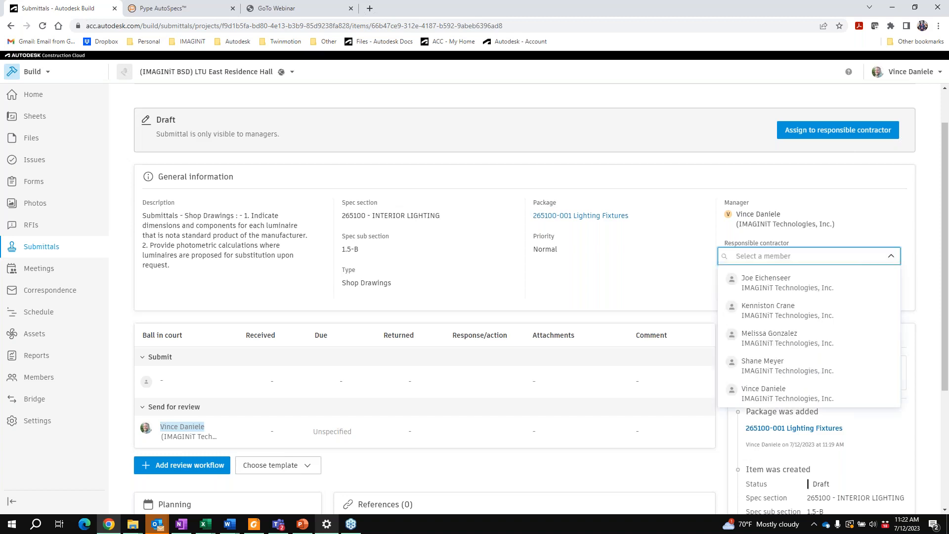
{"action": "left_click", "coordinate": [758, 399]}
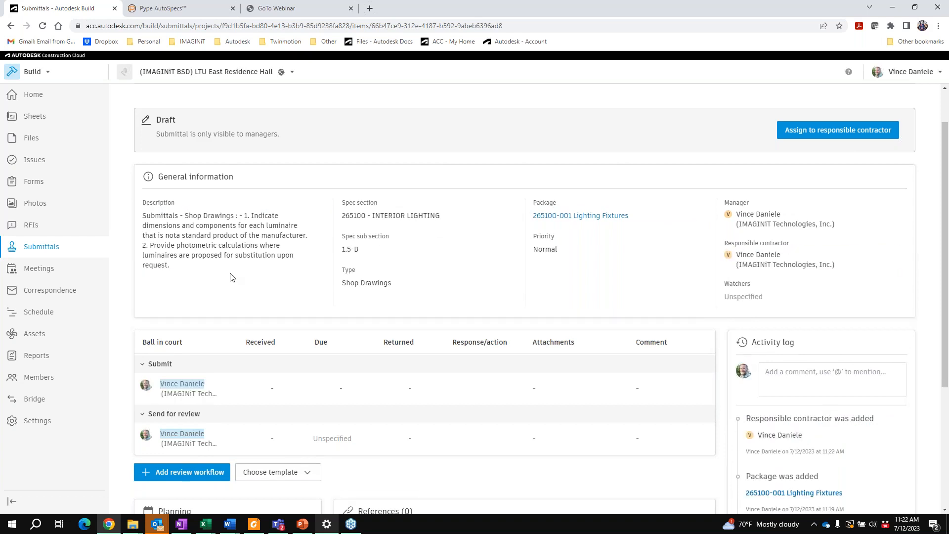
- Examine the item's planning dates and the kinds of references that can be attached, without adding one
{"action": "scroll", "coordinate": [253, 307], "scroll_direction": "down", "scroll_amount": 1}
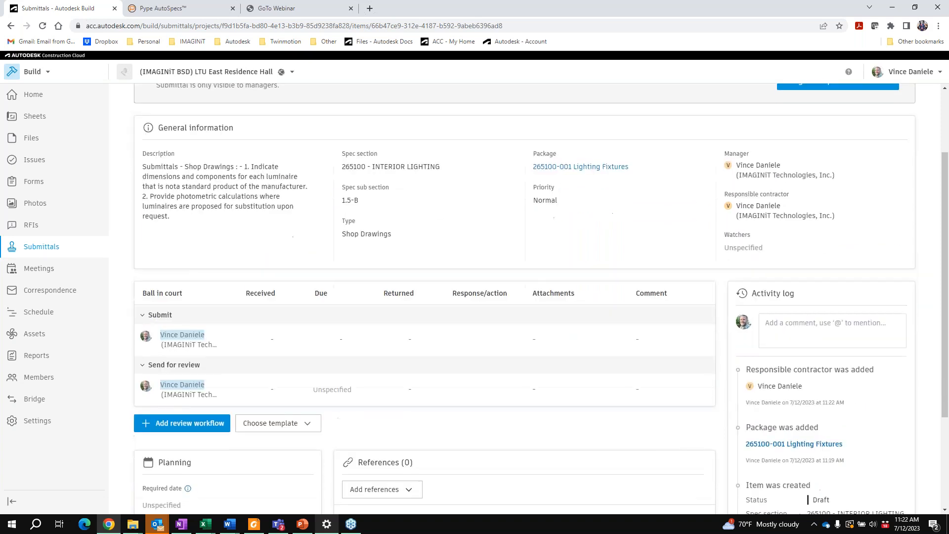
{"action": "scroll", "coordinate": [260, 275], "scroll_direction": "down", "scroll_amount": 2}
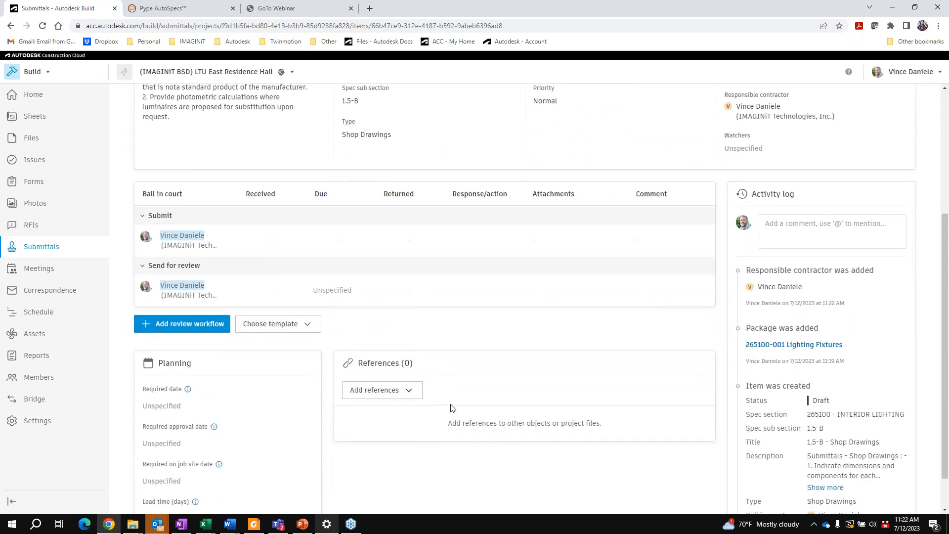
{"action": "scroll", "coordinate": [412, 395], "scroll_direction": "down", "scroll_amount": 1}
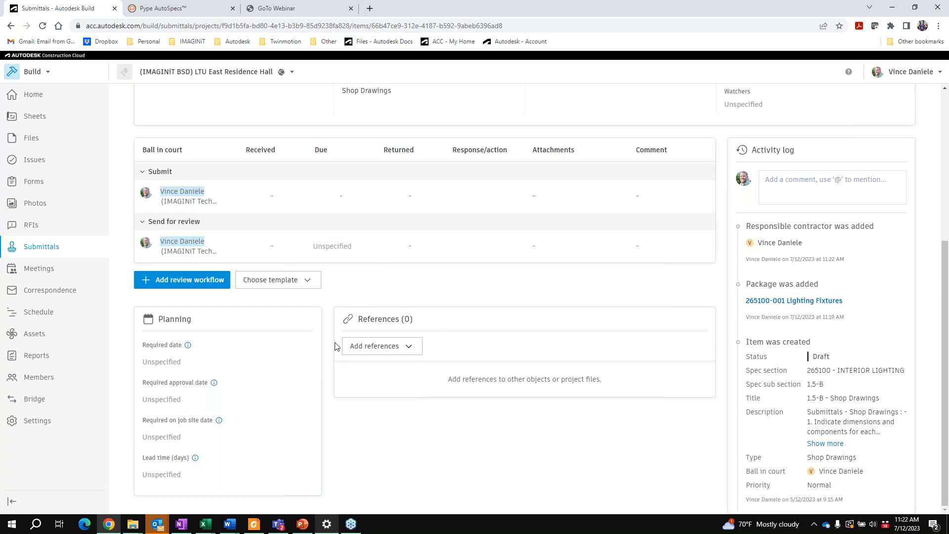
{"action": "left_click", "coordinate": [376, 348]}
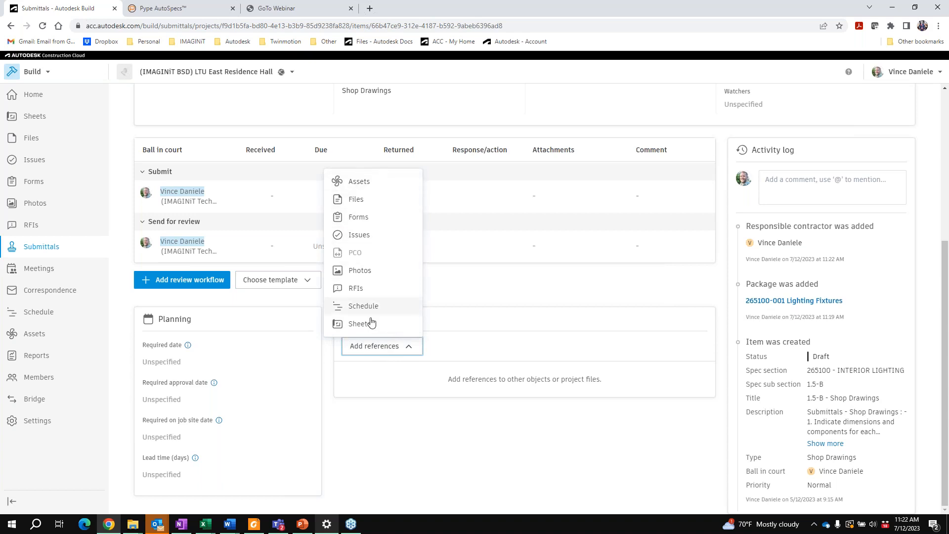
{"action": "left_click", "coordinate": [403, 395]}
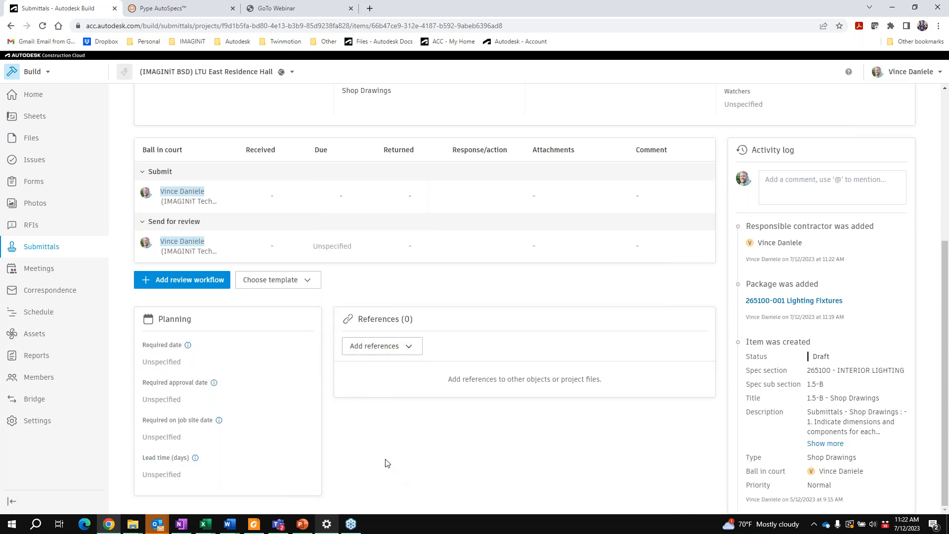
{"action": "scroll", "coordinate": [374, 459], "scroll_direction": "up", "scroll_amount": 2}
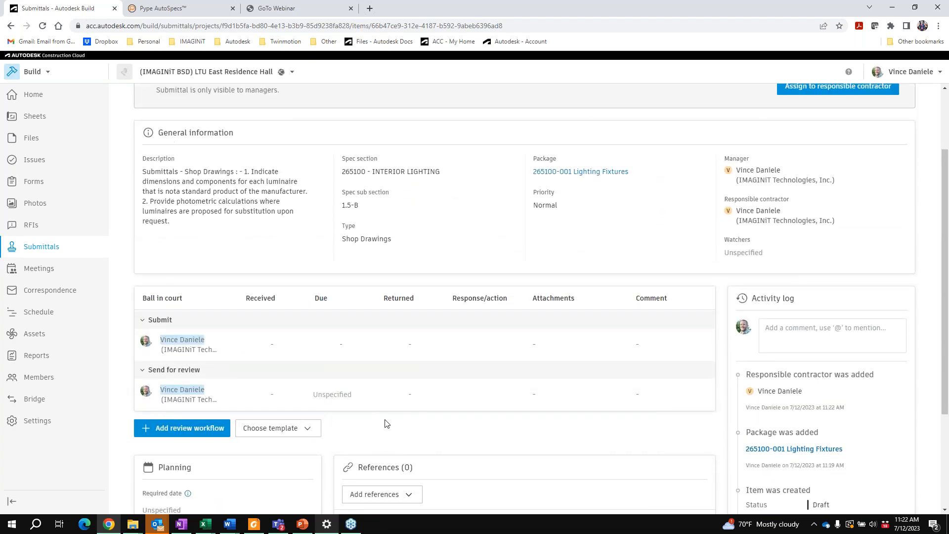
{"action": "scroll", "coordinate": [376, 411], "scroll_direction": "down", "scroll_amount": 1}
{"action": "scroll", "coordinate": [376, 411], "scroll_direction": "down", "scroll_amount": 1}
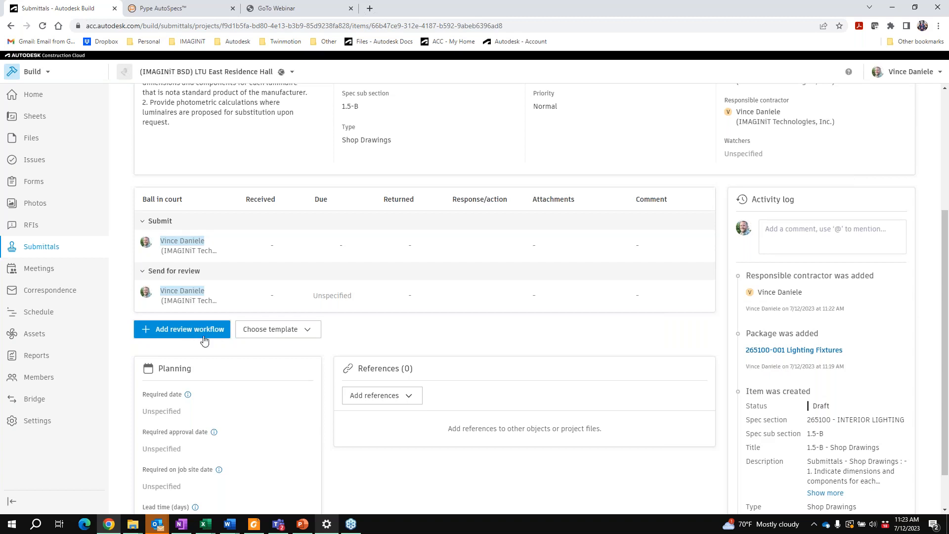
{"action": "scroll", "coordinate": [200, 336], "scroll_direction": "up", "scroll_amount": 1}
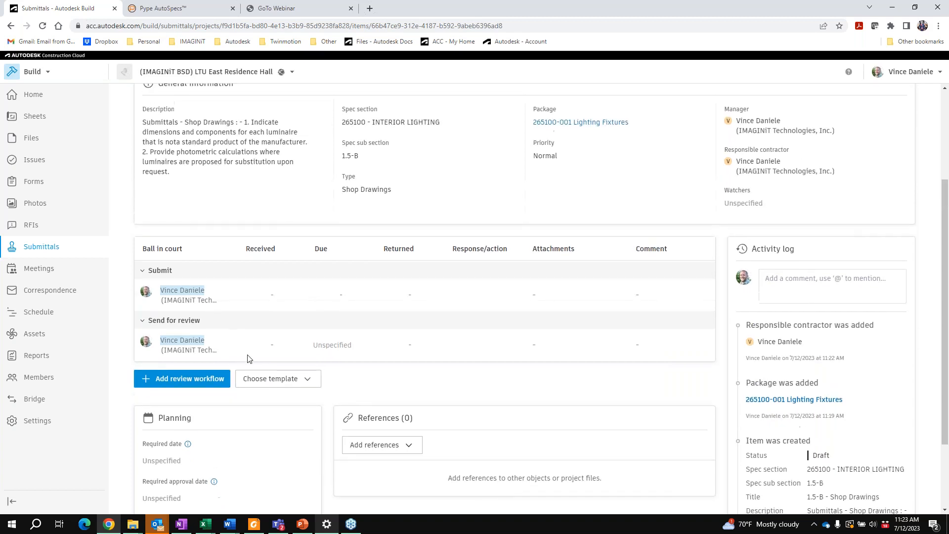
{"action": "left_click", "coordinate": [162, 383]}
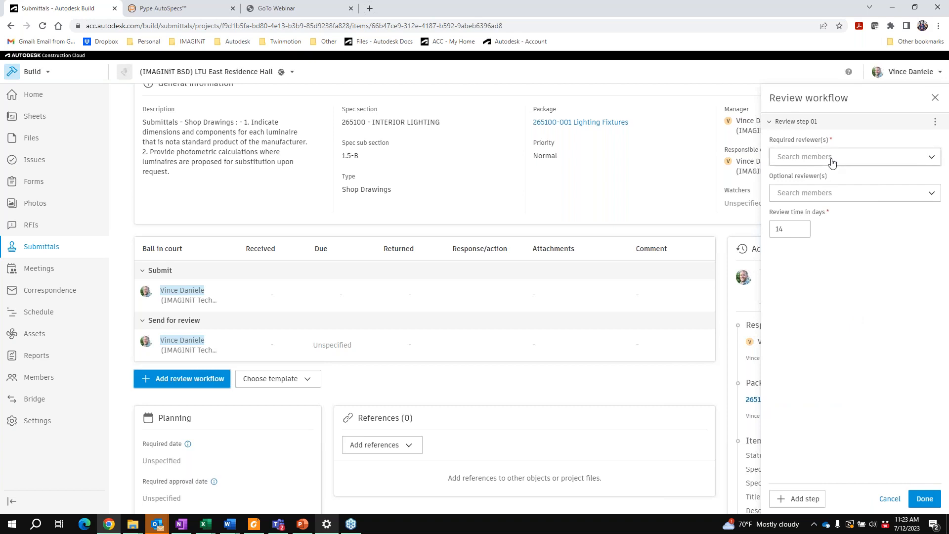
{"action": "left_click", "coordinate": [815, 161]}
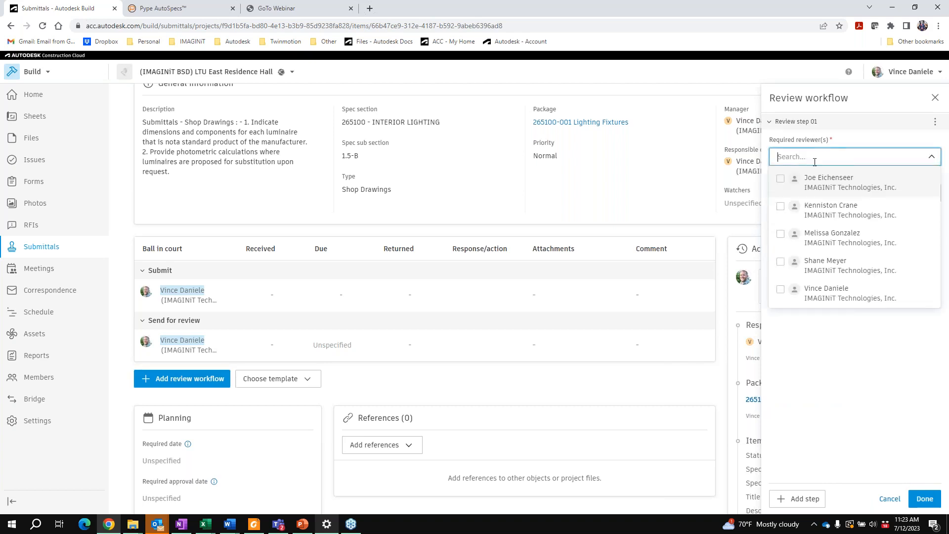
{"action": "left_click", "coordinate": [783, 265]}
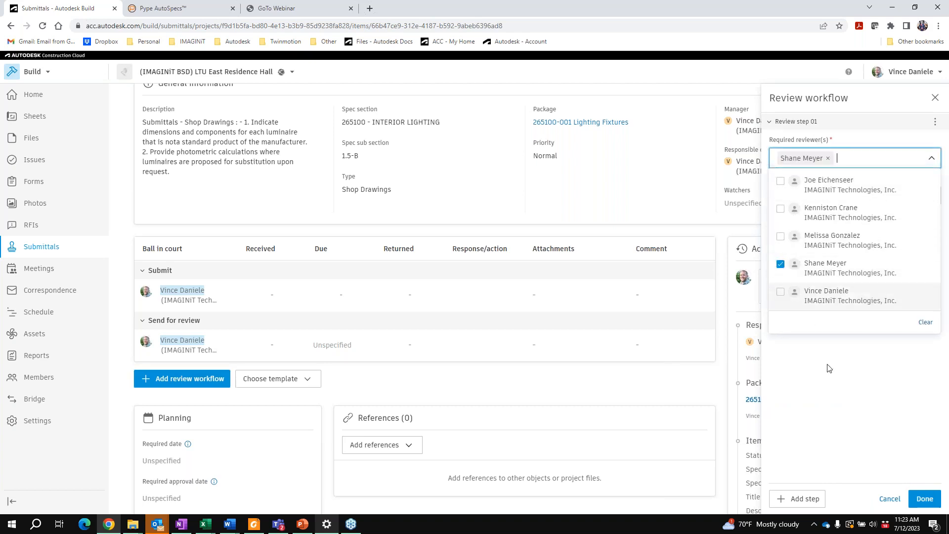
{"action": "left_click", "coordinate": [845, 393]}
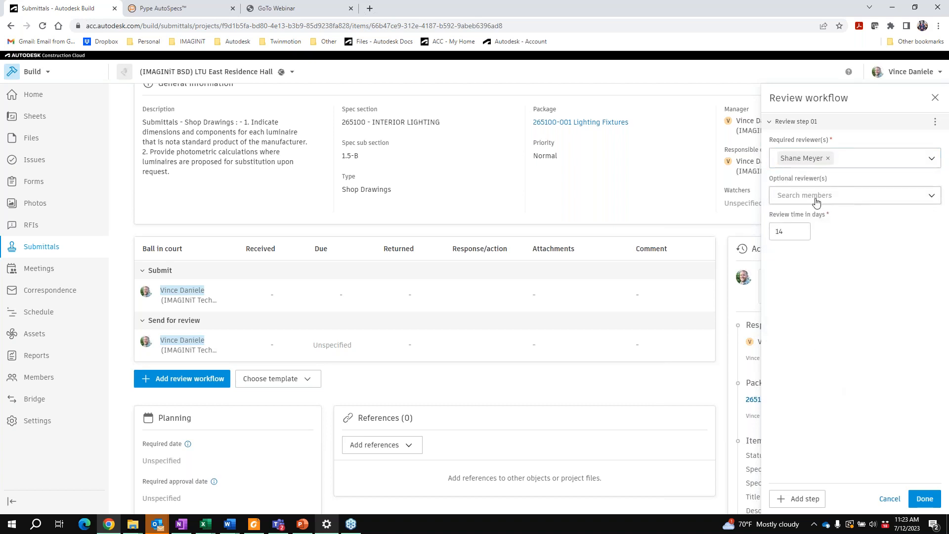
{"action": "double_click", "coordinate": [791, 232]}
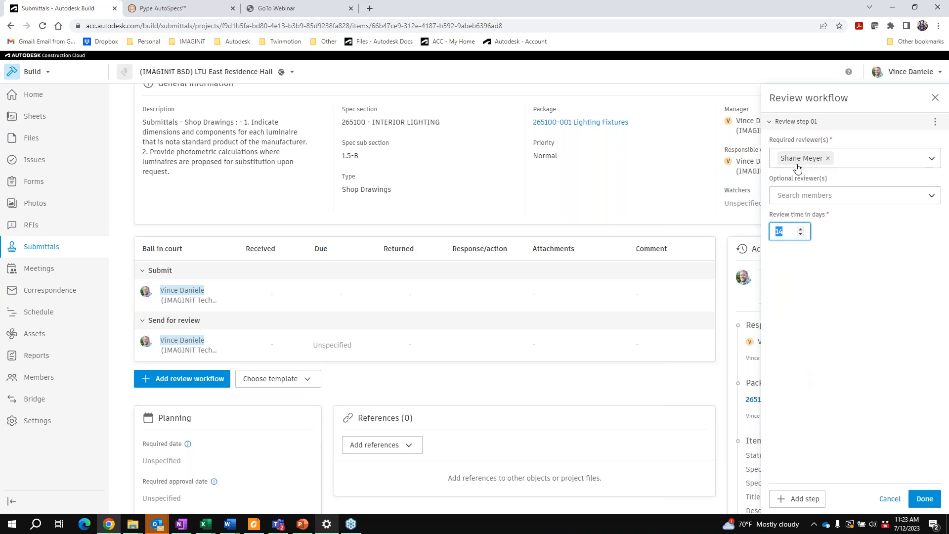
{"action": "left_click", "coordinate": [791, 501]}
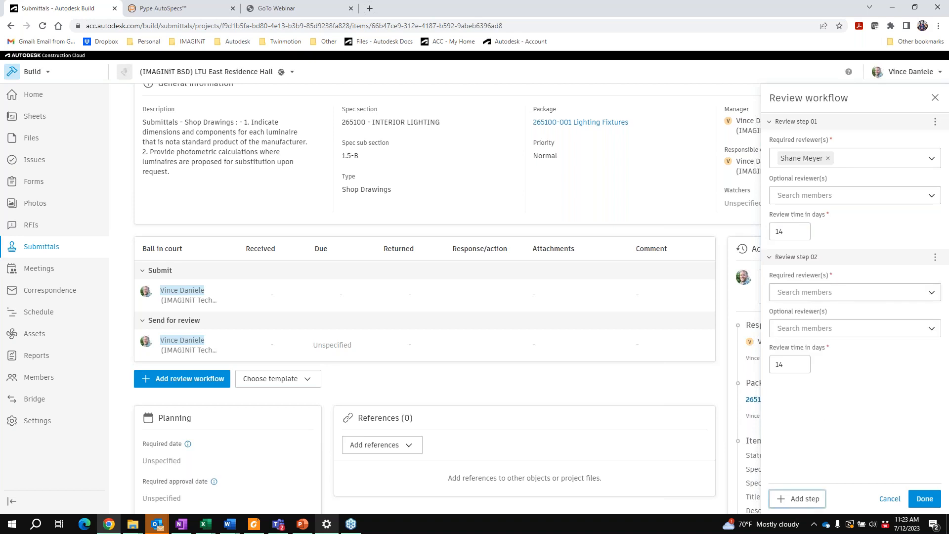
{"action": "left_click", "coordinate": [888, 499]}
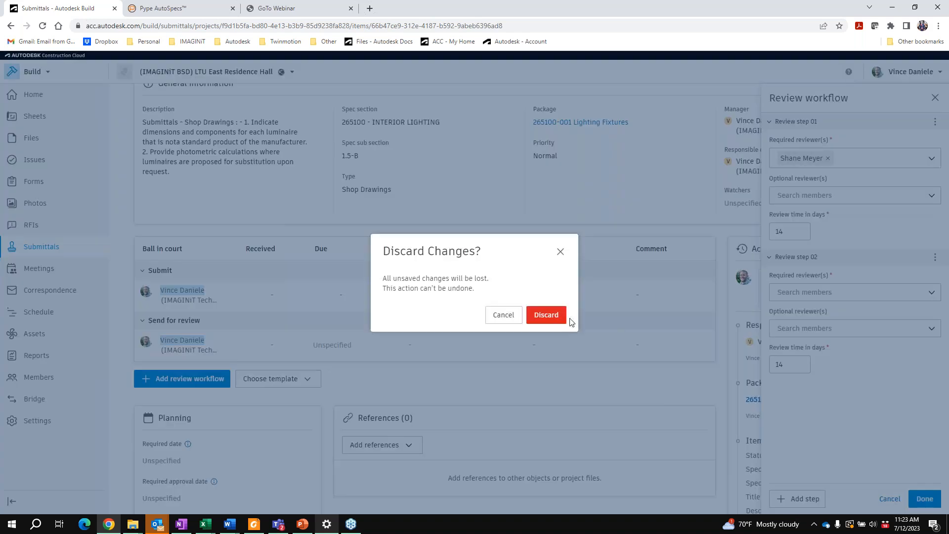
{"action": "left_click", "coordinate": [558, 318]}
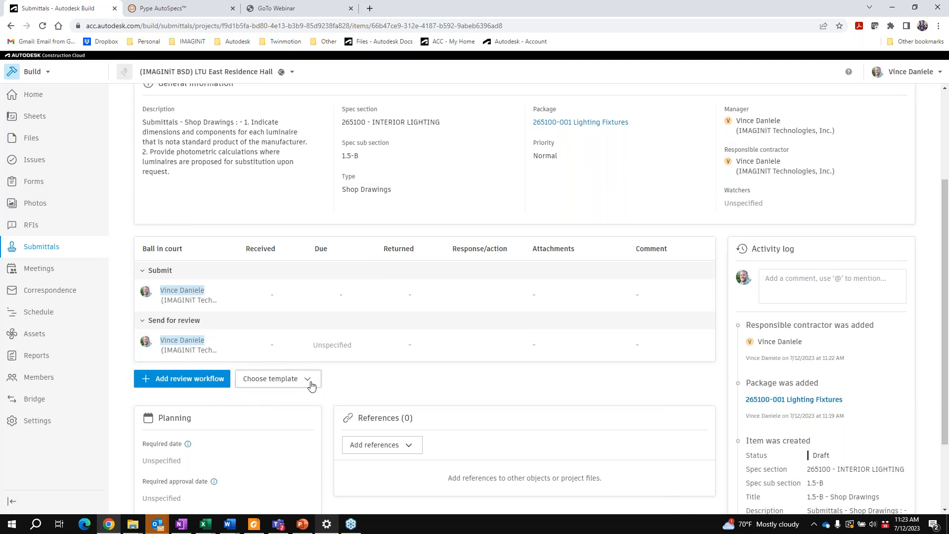
- Apply the Lighting review workflow template to shop drawings item 158-265100
{"action": "left_click", "coordinate": [288, 379]}
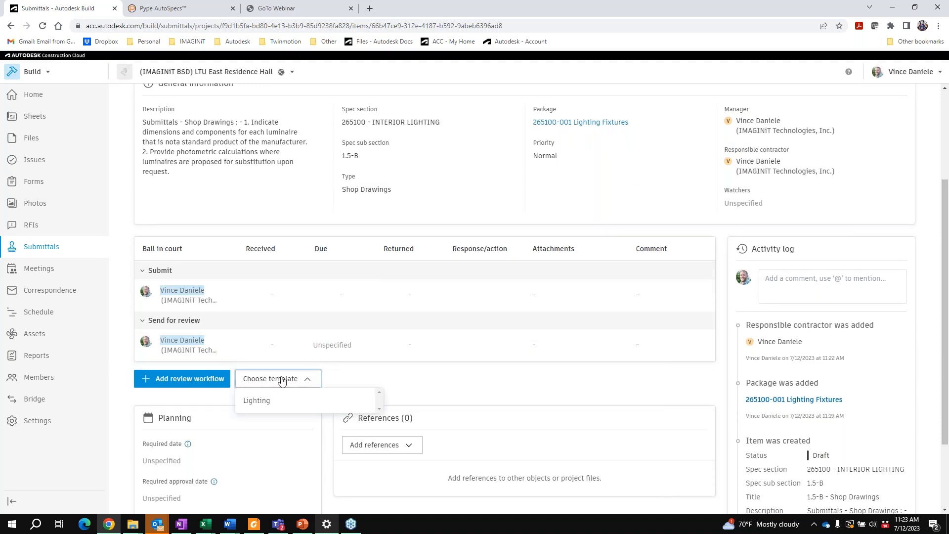
{"action": "left_click", "coordinate": [257, 401]}
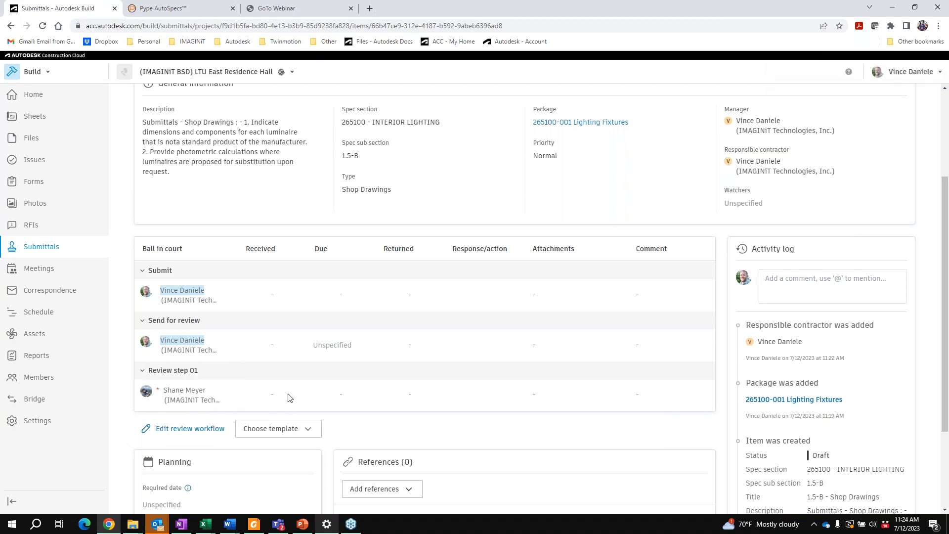
- Assign the item to the responsible contractor, due 7/14/2023, with the note "Please review and submit shop drawings for all interior light fixtures."
{"action": "scroll", "coordinate": [430, 401], "scroll_direction": "up", "scroll_amount": 3}
{"action": "scroll", "coordinate": [428, 395], "scroll_direction": "down", "scroll_amount": 2}
{"action": "scroll", "coordinate": [427, 386], "scroll_direction": "up", "scroll_amount": 2}
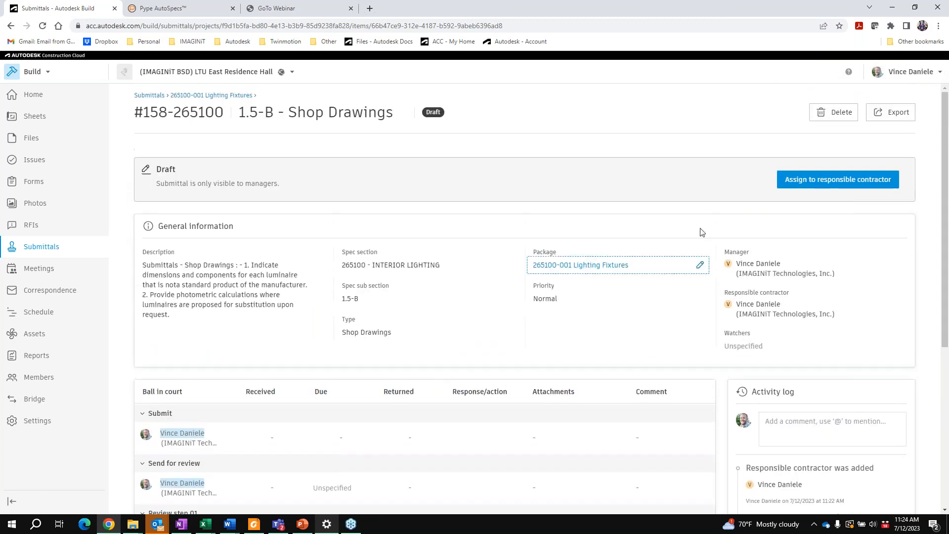
{"action": "left_click", "coordinate": [795, 182]}
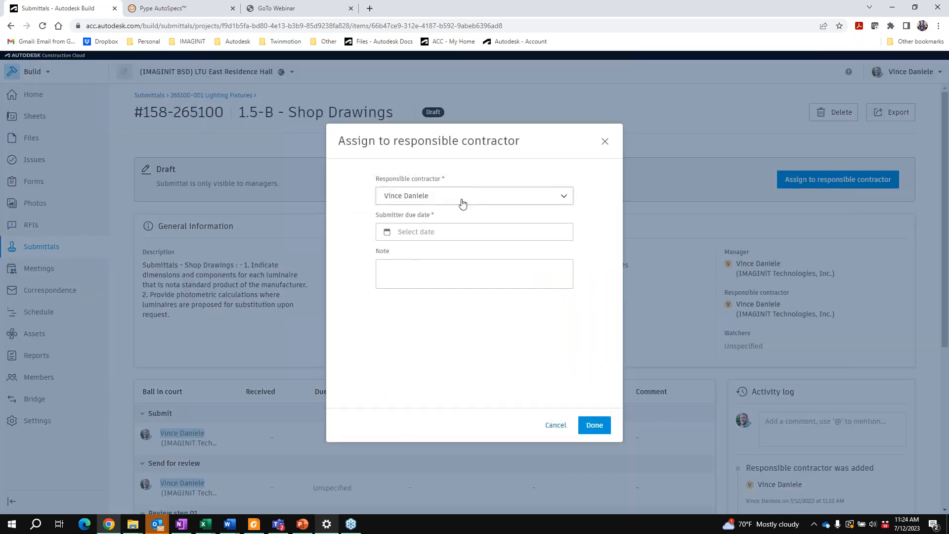
{"action": "left_click", "coordinate": [423, 237]}
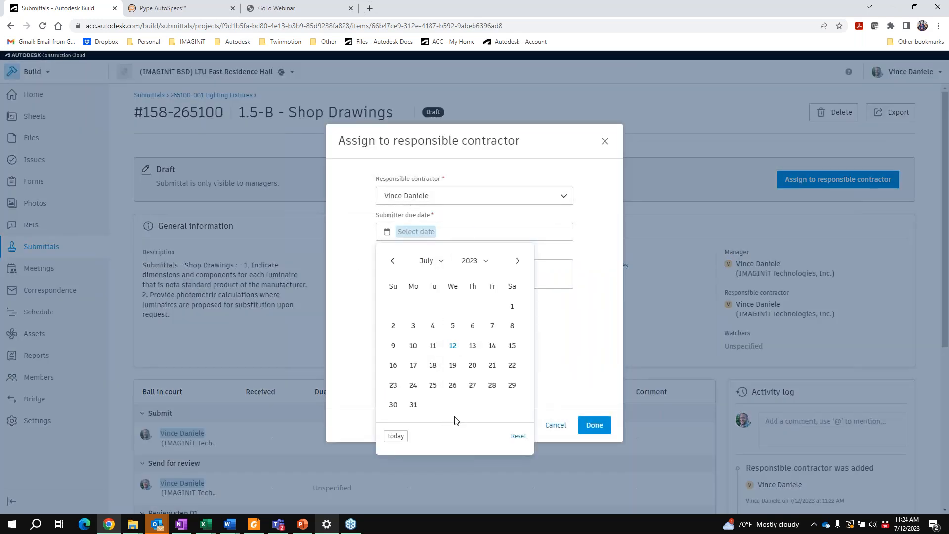
{"action": "left_click", "coordinate": [493, 346]}
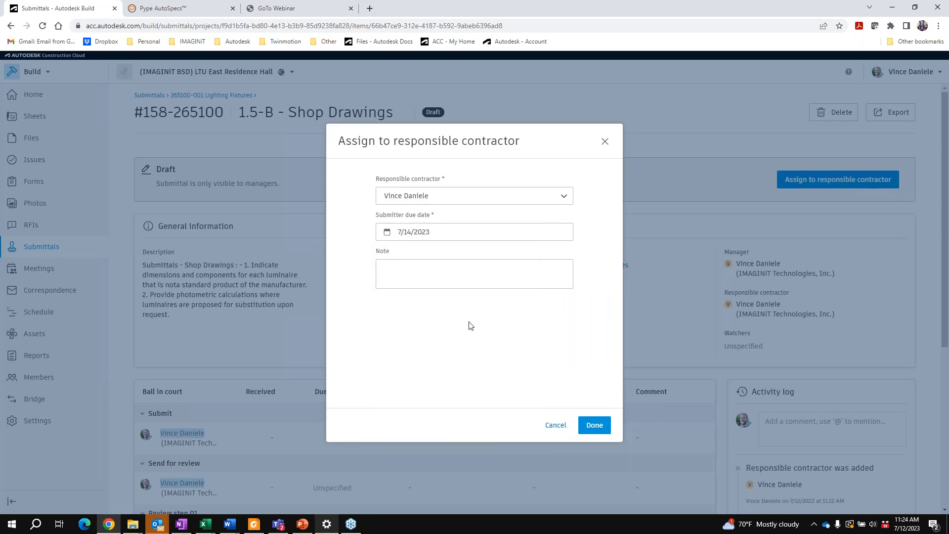
{"action": "left_click", "coordinate": [448, 275]}
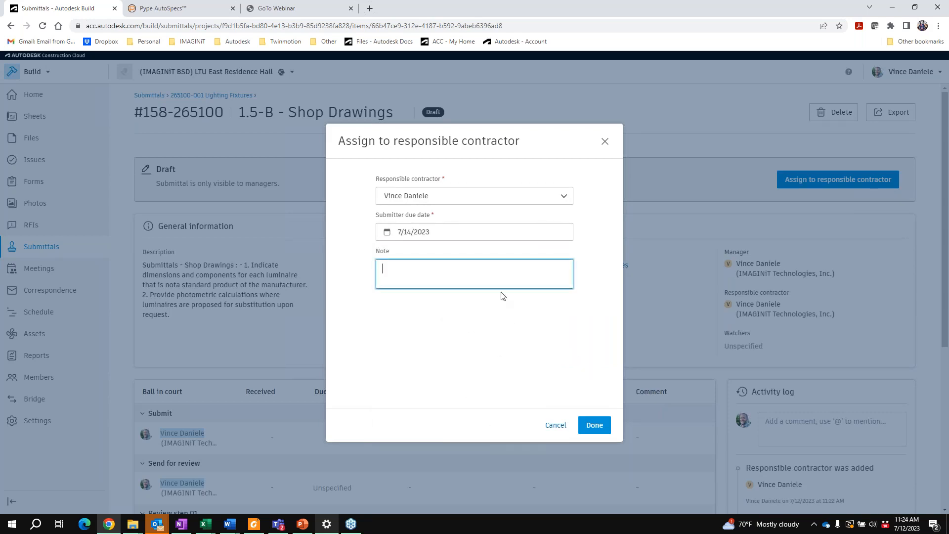
{"action": "type", "text": "Please review and submit shop drawings for al"}
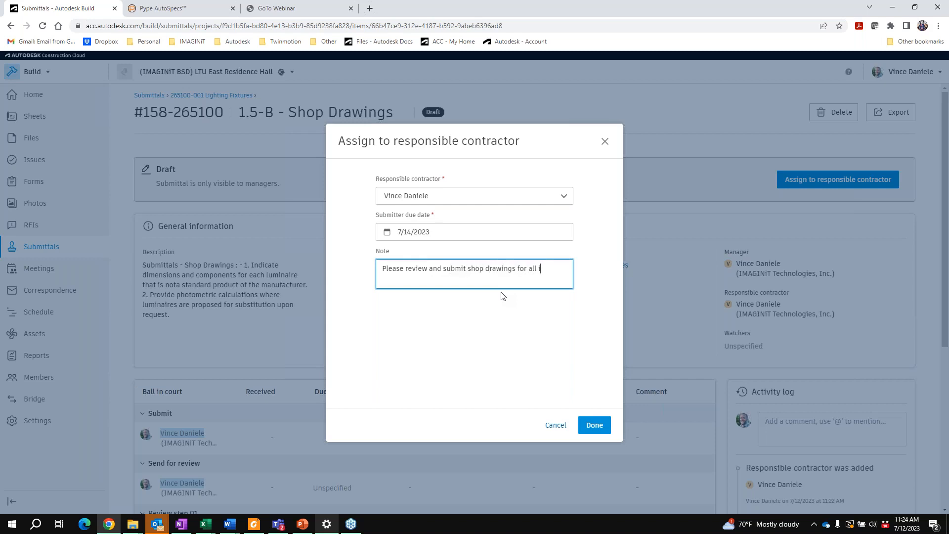
{"action": "type", "text": "light fixtures."}
{"action": "left_click", "coordinate": [596, 427]}
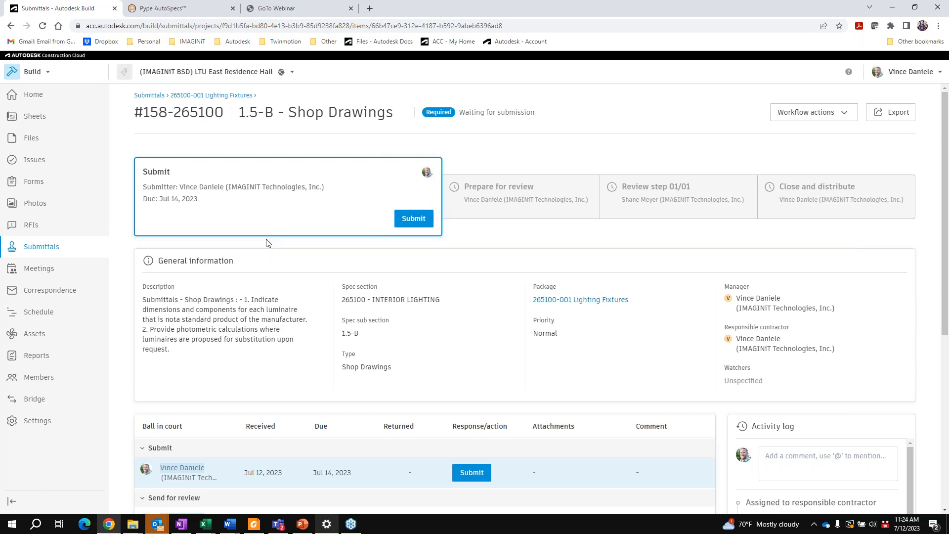
- Submit the item to the manager with a copy of lithonia-lighting-staks-2x4-alo6-sww7-specification-sheet.pdf from the project files folder Submittals > By Trade > Electrical - Lighting
{"action": "scroll", "coordinate": [331, 287], "scroll_direction": "down", "scroll_amount": 5}
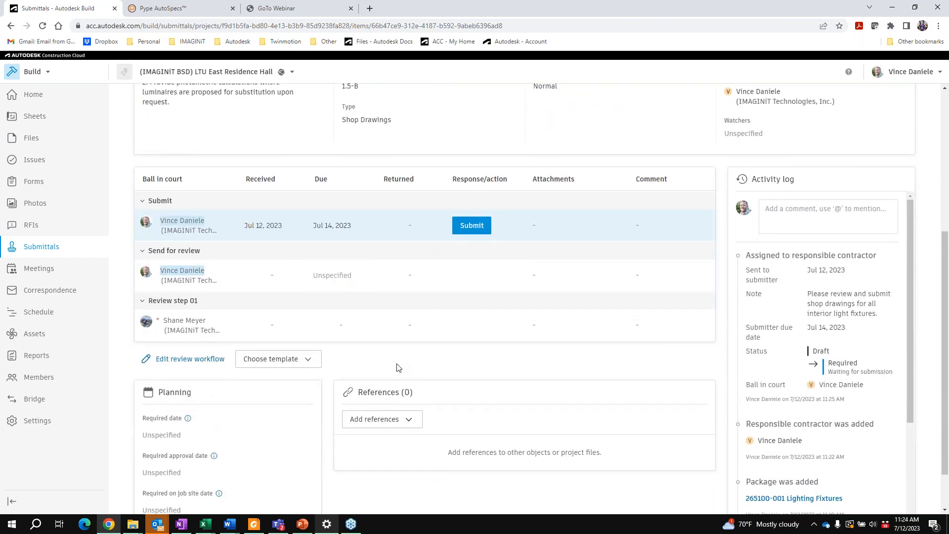
{"action": "scroll", "coordinate": [399, 368], "scroll_direction": "down", "scroll_amount": 1}
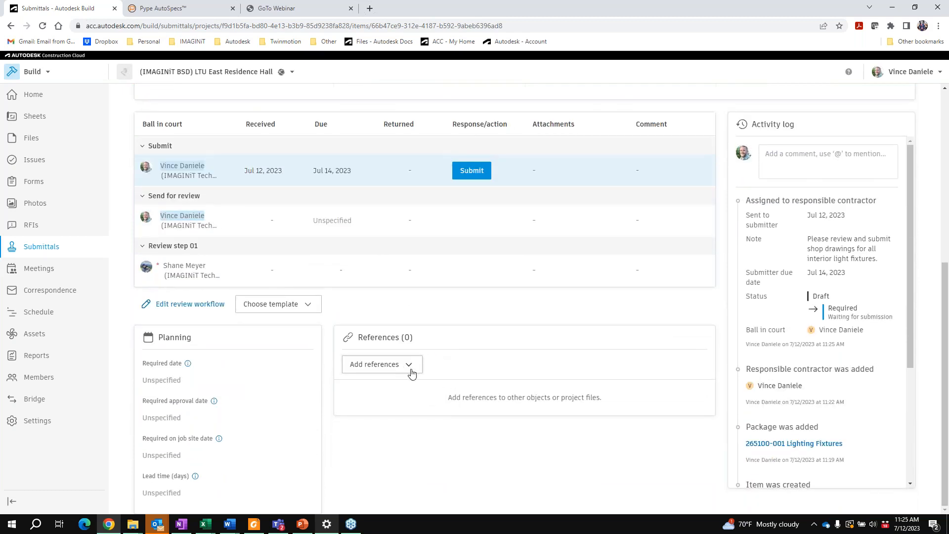
{"action": "scroll", "coordinate": [411, 369], "scroll_direction": "up", "scroll_amount": 6}
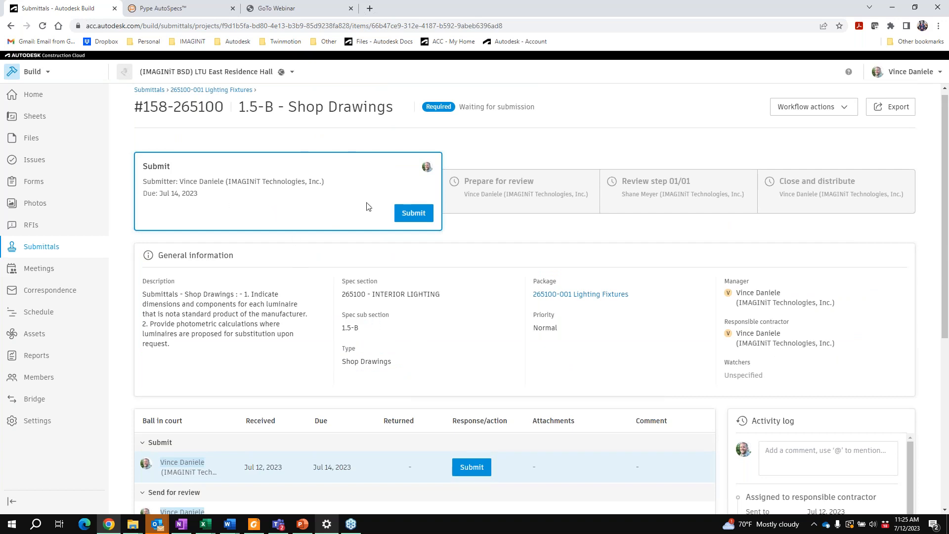
{"action": "left_click", "coordinate": [410, 214]}
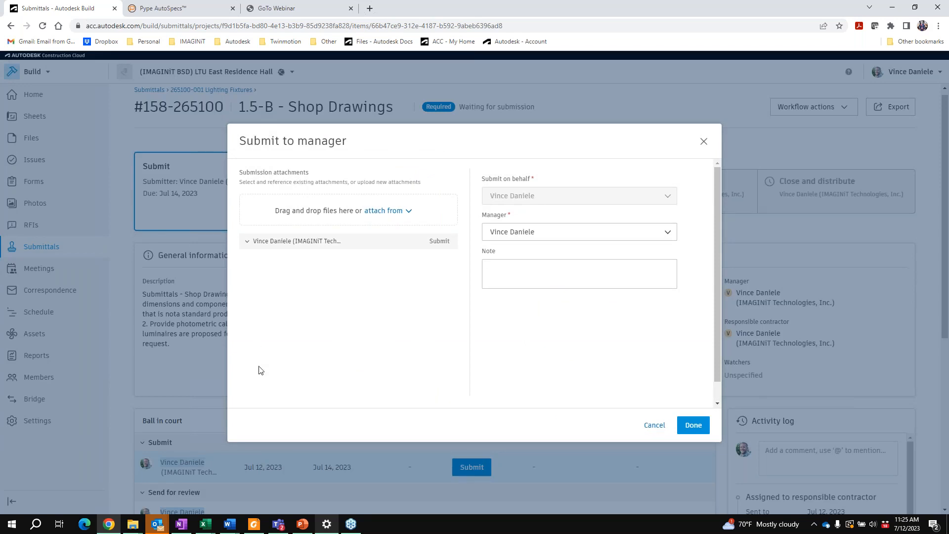
{"action": "left_click", "coordinate": [395, 216]}
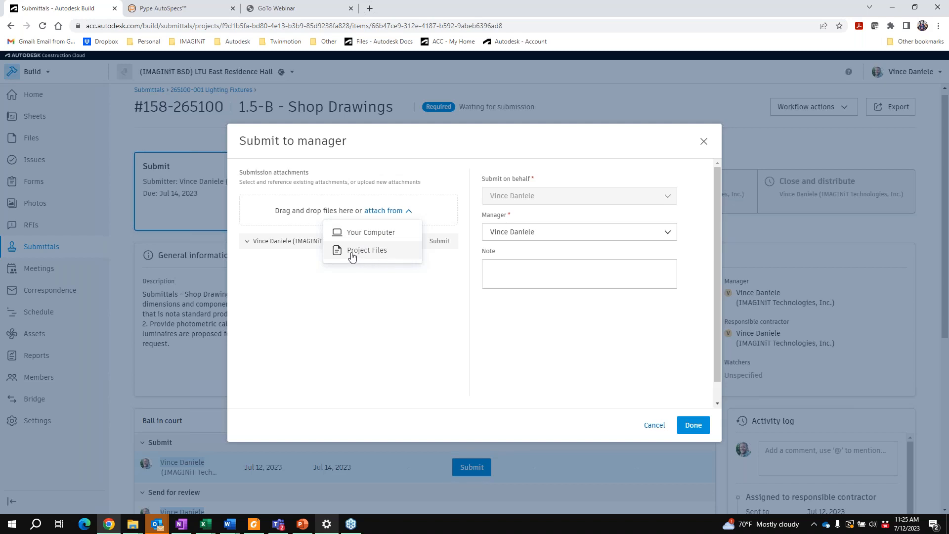
{"action": "left_click", "coordinate": [391, 255]}
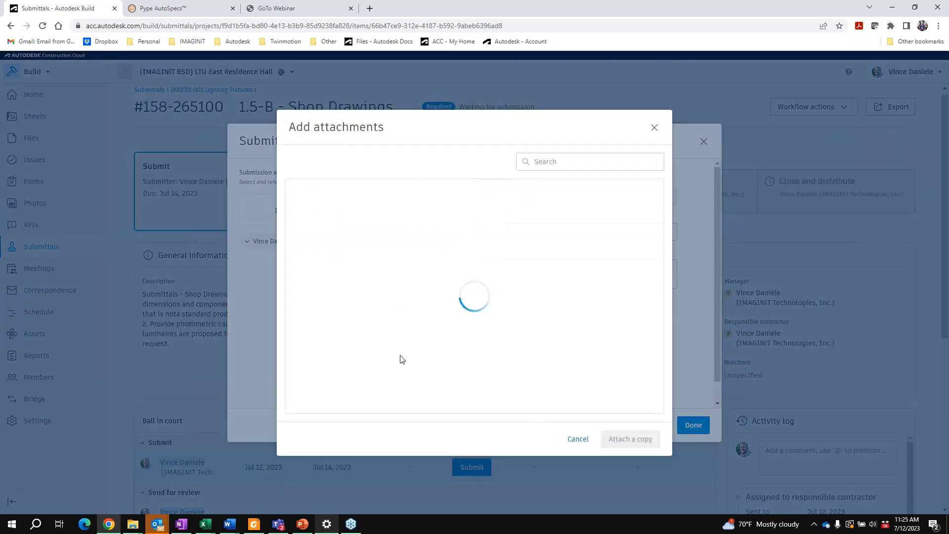
{"action": "left_click", "coordinate": [300, 191]}
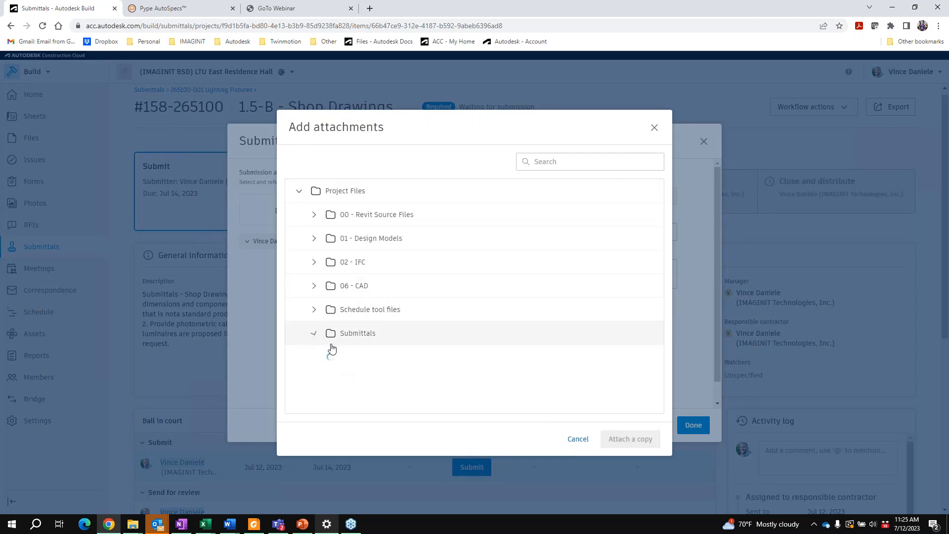
{"action": "left_click", "coordinate": [321, 340]}
{"action": "left_click", "coordinate": [329, 358]}
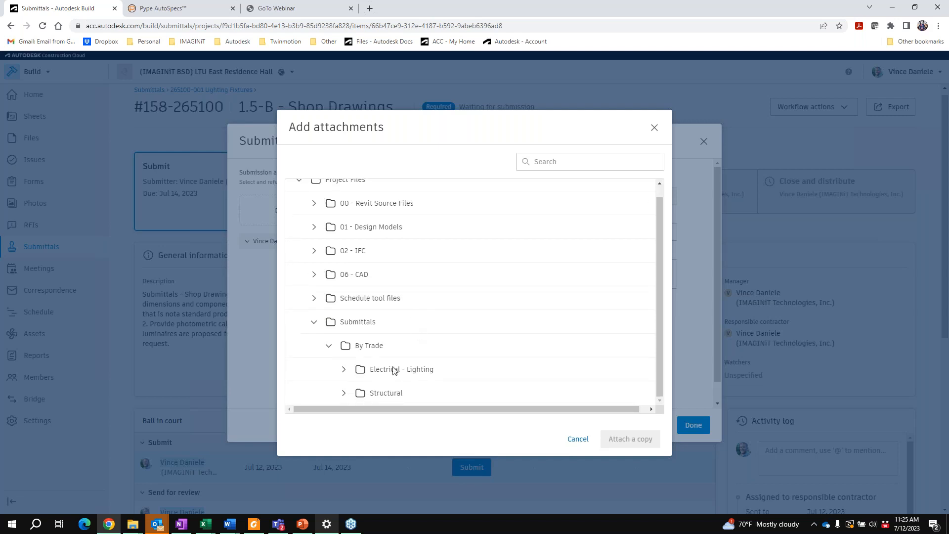
{"action": "left_click", "coordinate": [343, 370]}
{"action": "scroll", "coordinate": [459, 339], "scroll_direction": "down", "scroll_amount": 1}
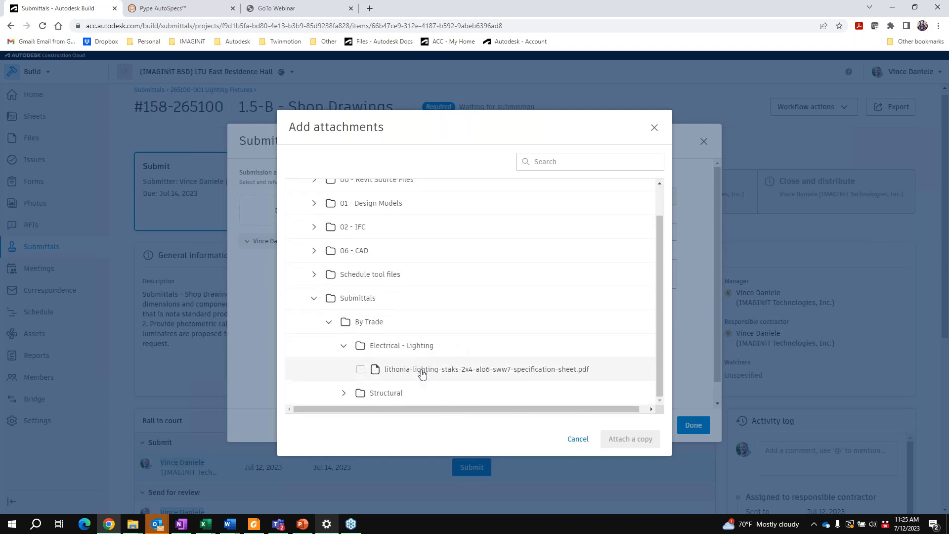
{"action": "left_click", "coordinate": [361, 370]}
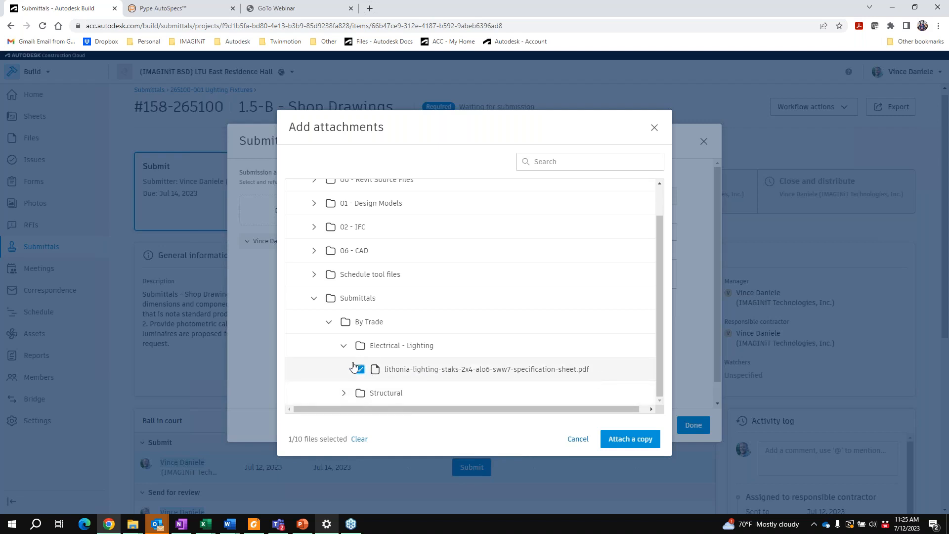
{"action": "left_click", "coordinate": [642, 440]}
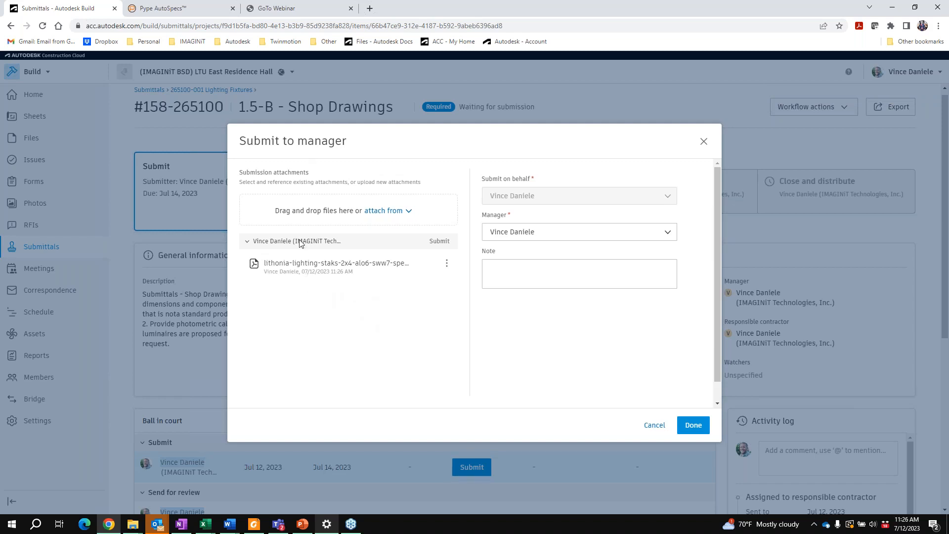
{"action": "left_click", "coordinate": [695, 426]}
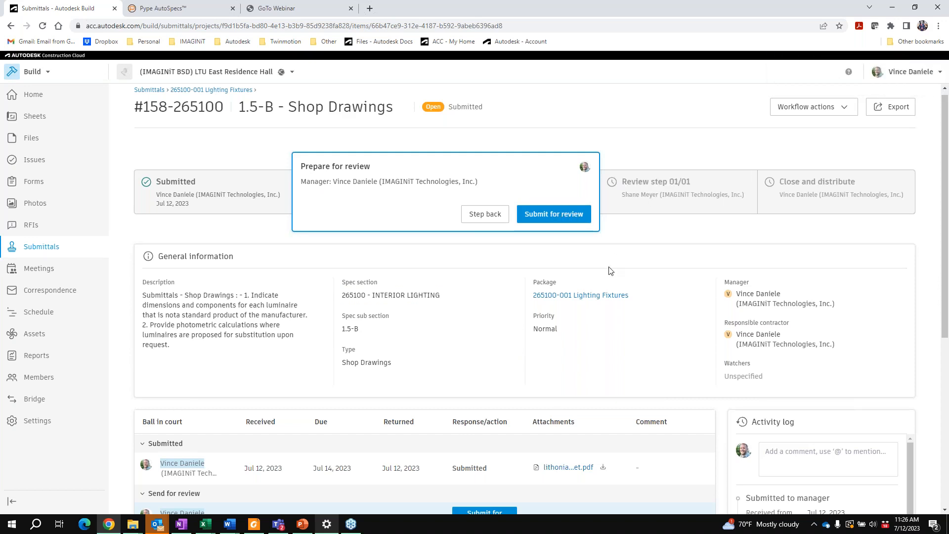
- Submit the item for review to the template's required reviewer, sending it without attachments
{"action": "left_click", "coordinate": [546, 218]}
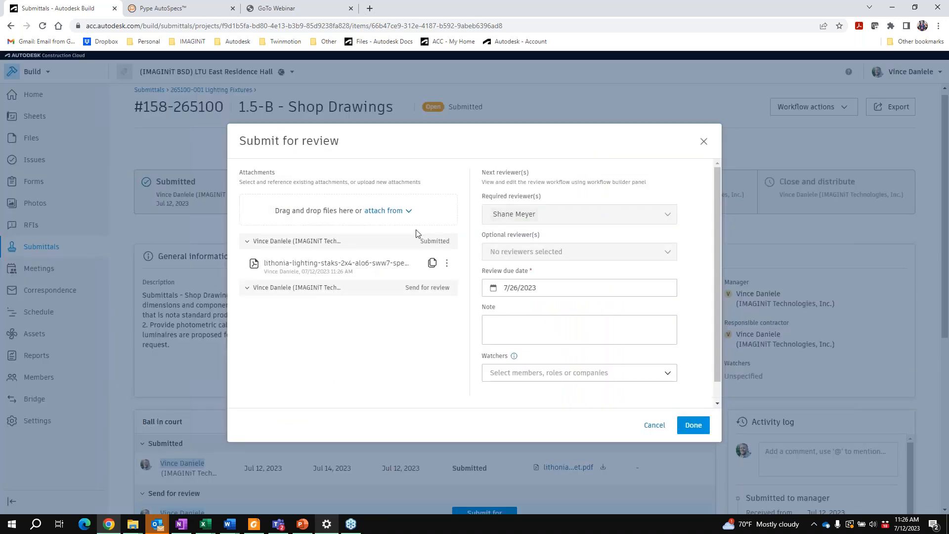
{"action": "left_click", "coordinate": [707, 425]}
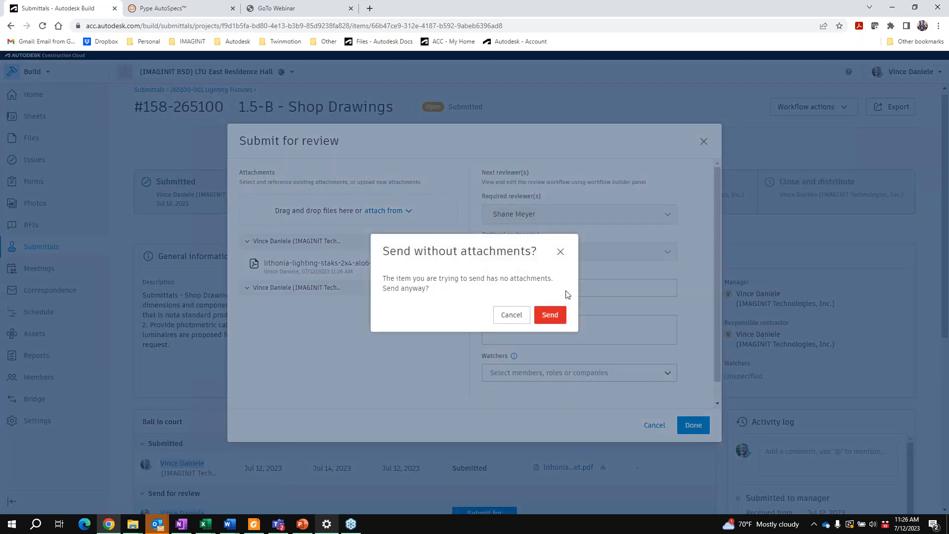
{"action": "left_click", "coordinate": [553, 314]}
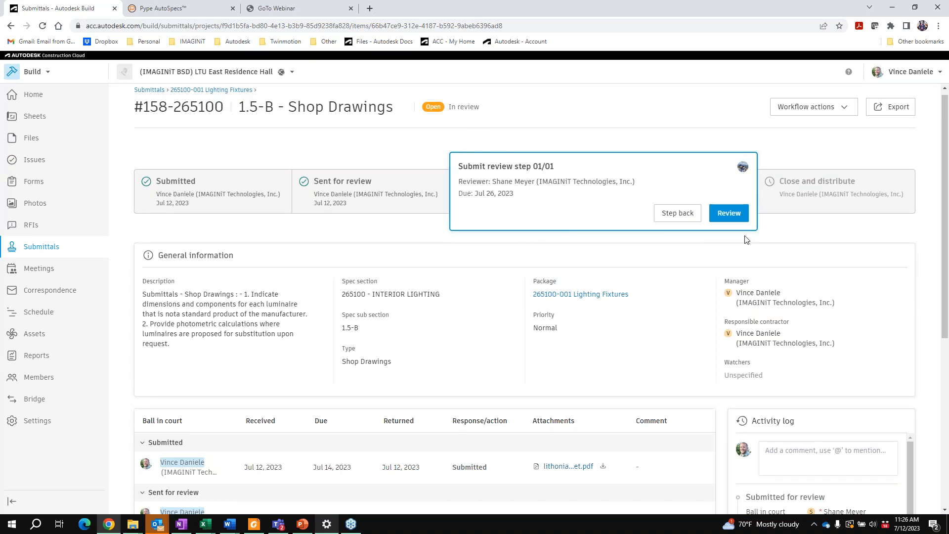
- Examine the item's review steps and its activity log from creation through submission for review
{"action": "scroll", "coordinate": [819, 302], "scroll_direction": "down", "scroll_amount": 3}
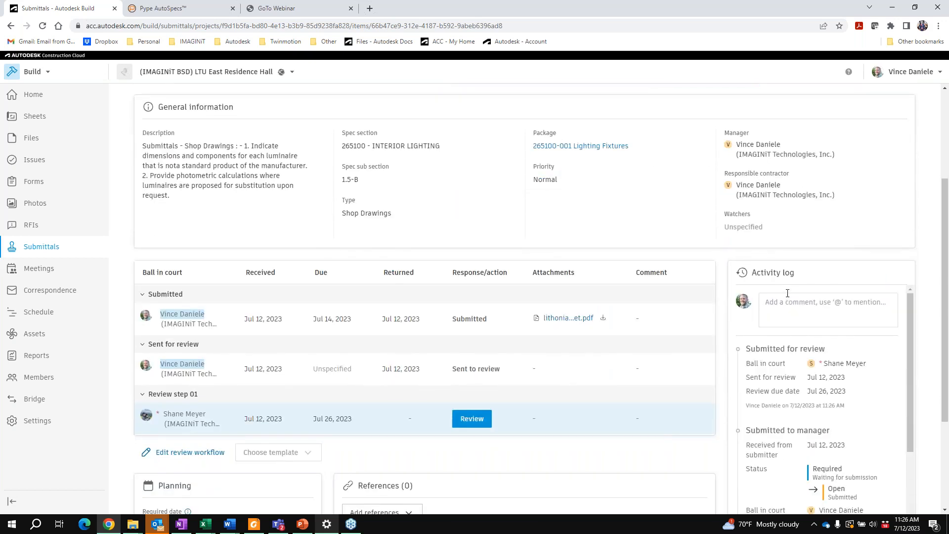
{"action": "scroll", "coordinate": [788, 293], "scroll_direction": "down", "scroll_amount": 6}
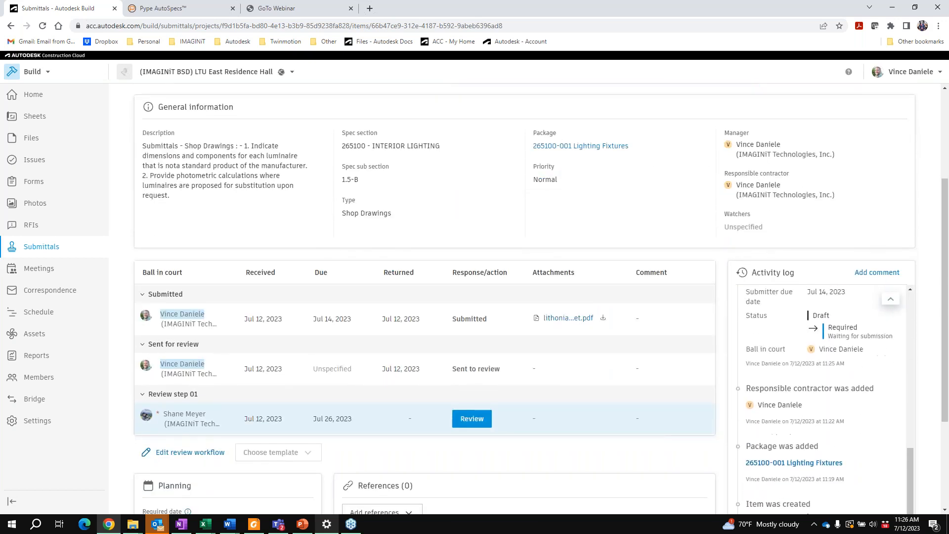
{"action": "scroll", "coordinate": [834, 407], "scroll_direction": "down", "scroll_amount": 6}
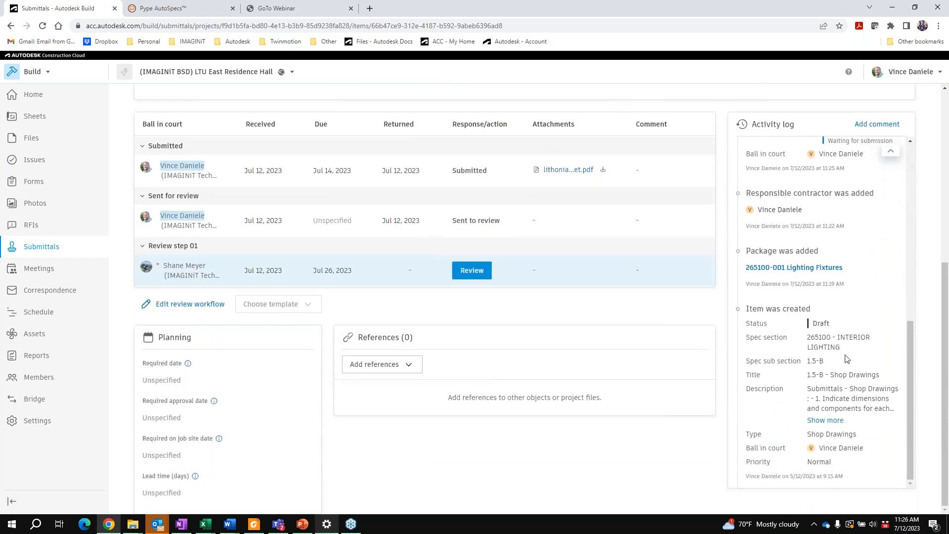
{"action": "scroll", "coordinate": [846, 359], "scroll_direction": "up", "scroll_amount": 10}
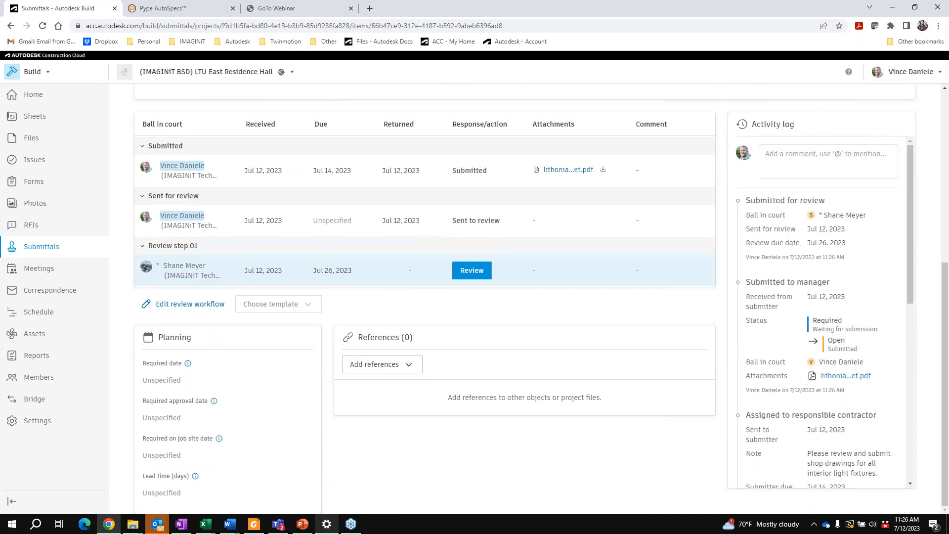
{"action": "scroll", "coordinate": [695, 381], "scroll_direction": "up", "scroll_amount": 3}
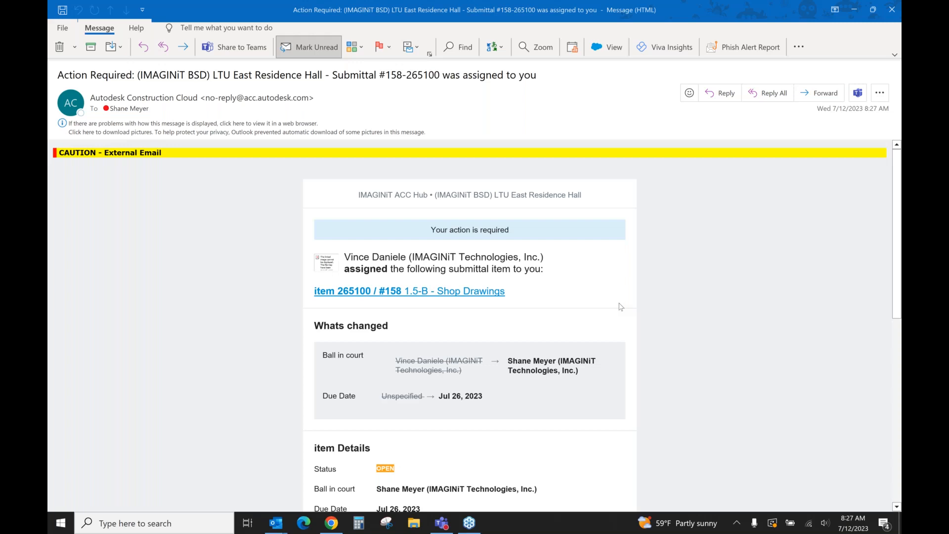
- Read the assignment e-mail for submittal #158-265100 and open the item in Autodesk Build from it
{"action": "scroll", "coordinate": [541, 299], "scroll_direction": "down", "scroll_amount": 1}
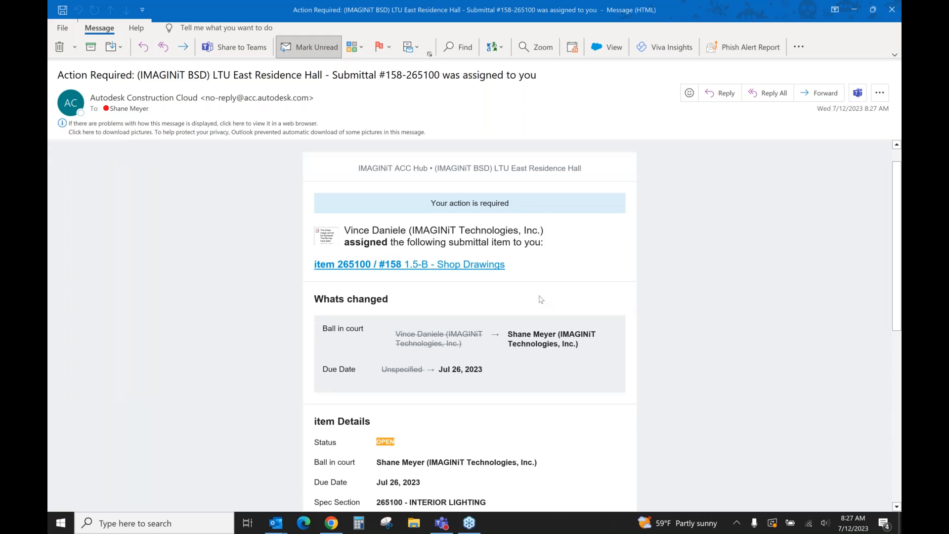
{"action": "scroll", "coordinate": [541, 299], "scroll_direction": "down", "scroll_amount": 1}
{"action": "scroll", "coordinate": [456, 316], "scroll_direction": "down", "scroll_amount": 1}
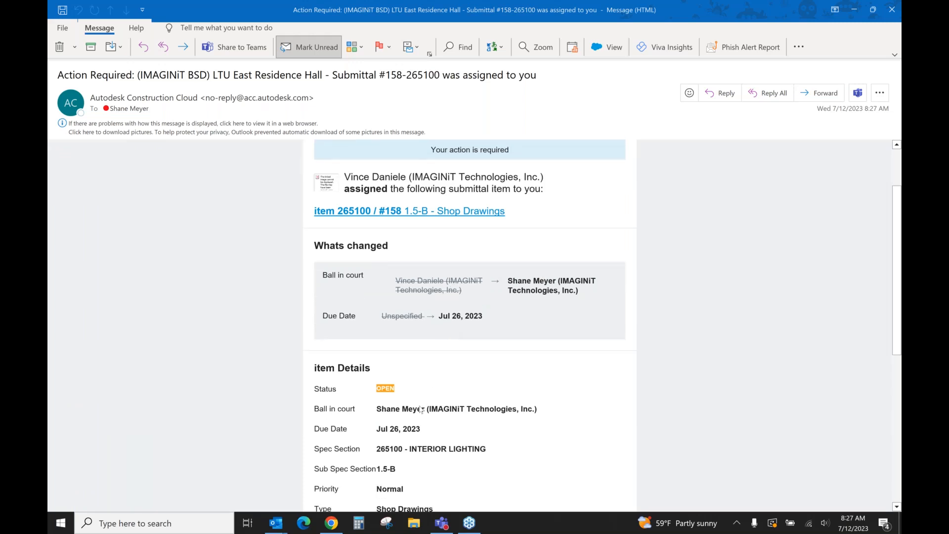
{"action": "scroll", "coordinate": [413, 418], "scroll_direction": "down", "scroll_amount": 1}
{"action": "scroll", "coordinate": [424, 416], "scroll_direction": "down", "scroll_amount": 1}
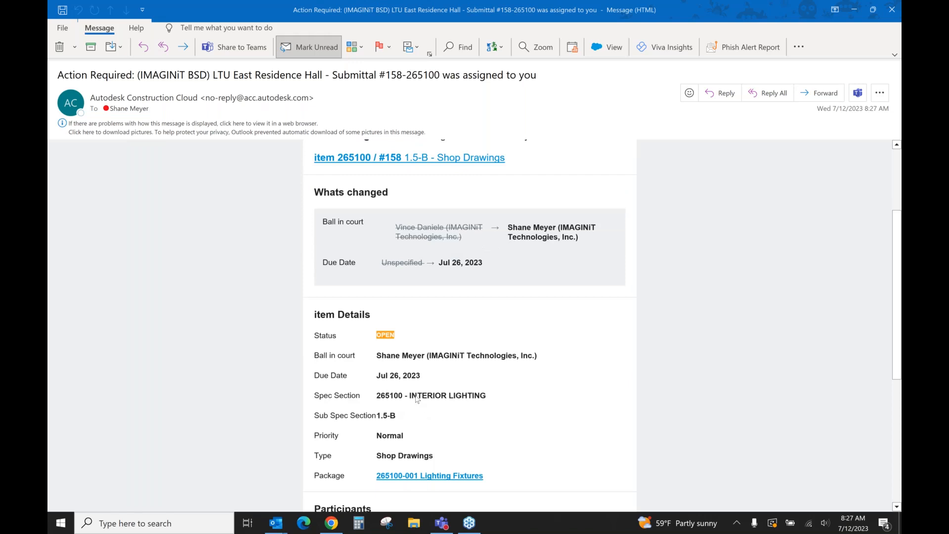
{"action": "scroll", "coordinate": [417, 399], "scroll_direction": "down", "scroll_amount": 2}
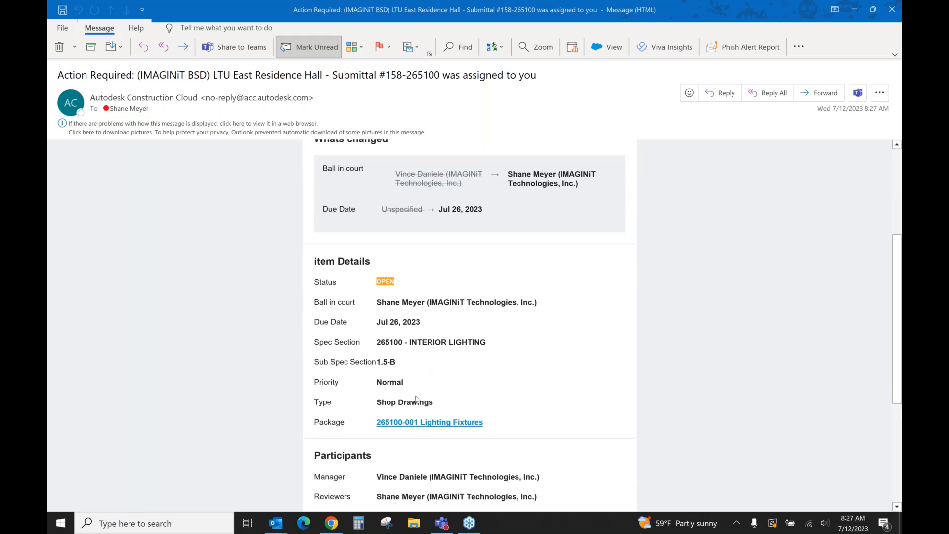
{"action": "scroll", "coordinate": [394, 329], "scroll_direction": "down", "scroll_amount": 3}
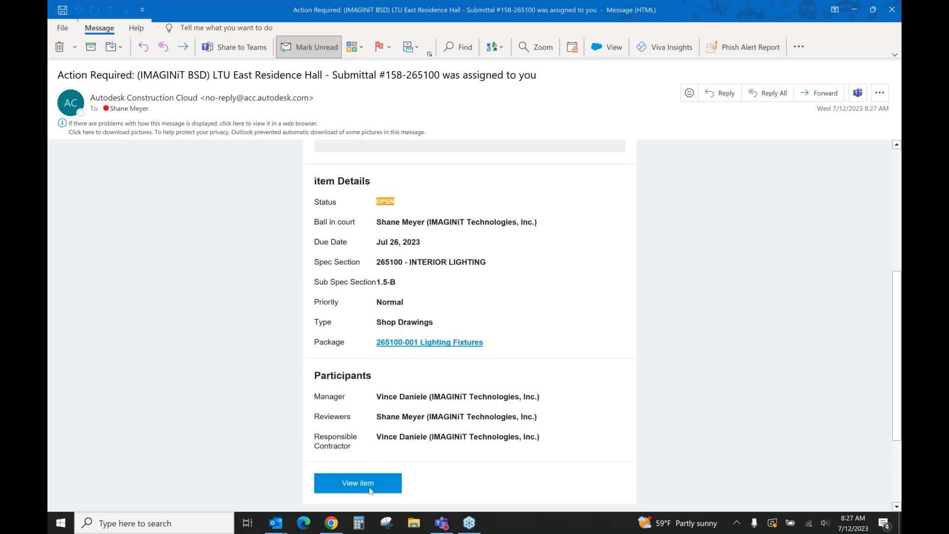
{"action": "left_click", "coordinate": [369, 489]}
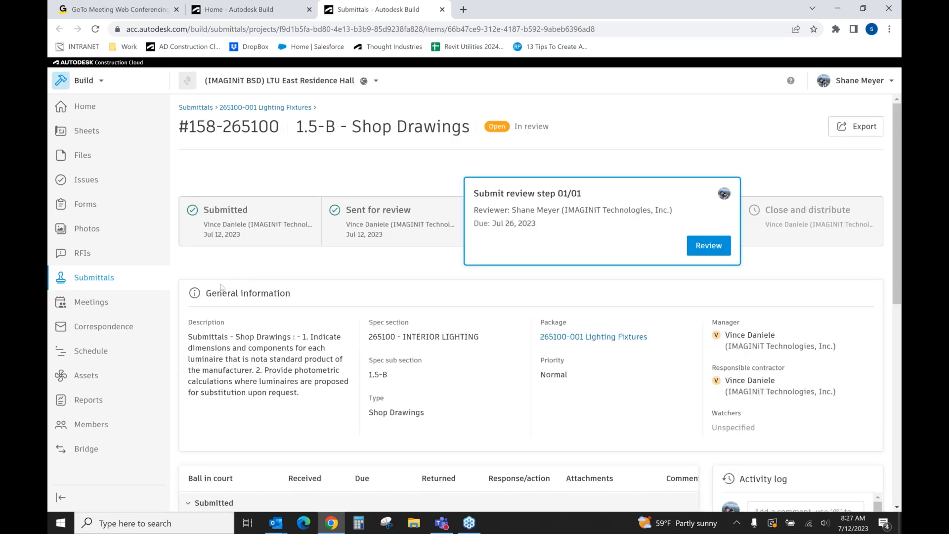
- Open the project's submittal items list, and return to item #158-265100 through the assignment e-mail
{"action": "left_click", "coordinate": [94, 283]}
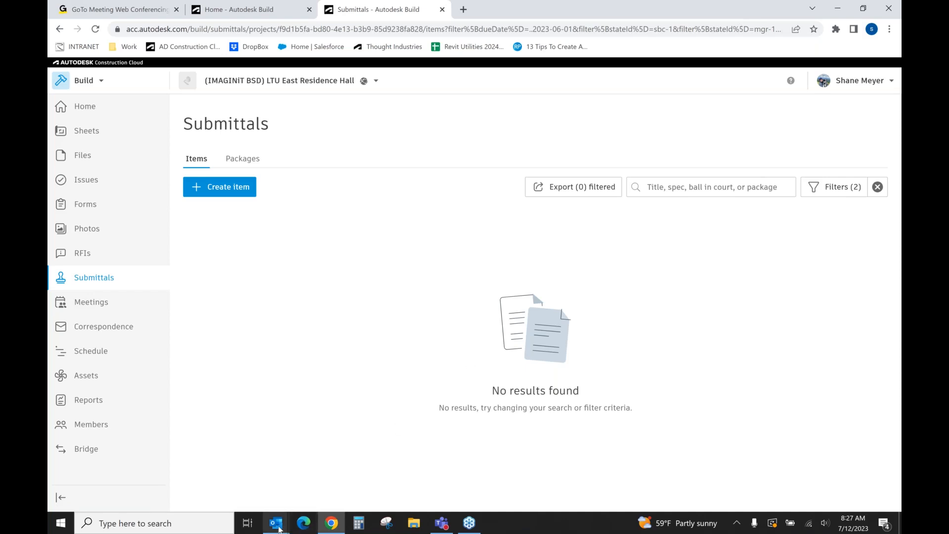
{"action": "mouse_move", "coordinate": [278, 529]}
{"action": "left_click", "coordinate": [342, 479]}
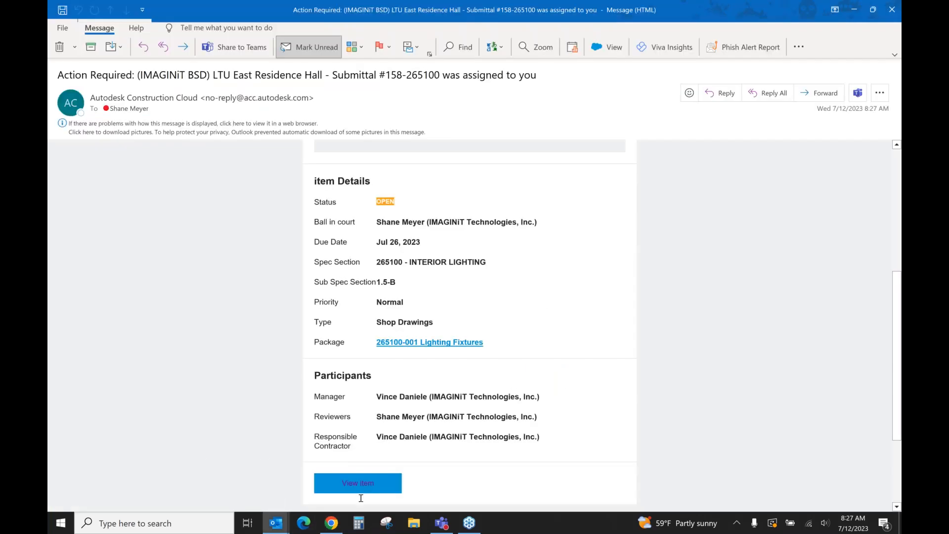
{"action": "left_click", "coordinate": [364, 487]}
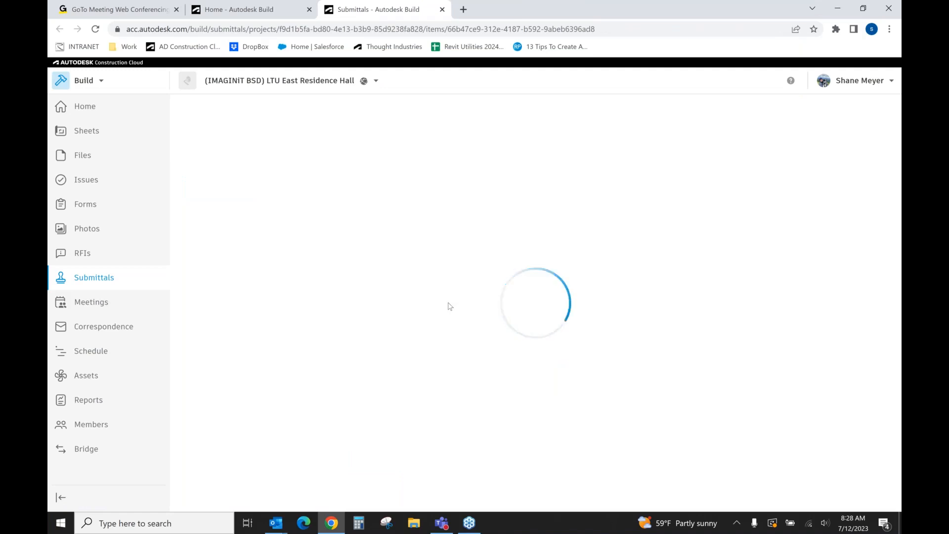
- Start the item's review and try to attach a file from the project files to the response
{"action": "scroll", "coordinate": [451, 305], "scroll_direction": "down", "scroll_amount": 1}
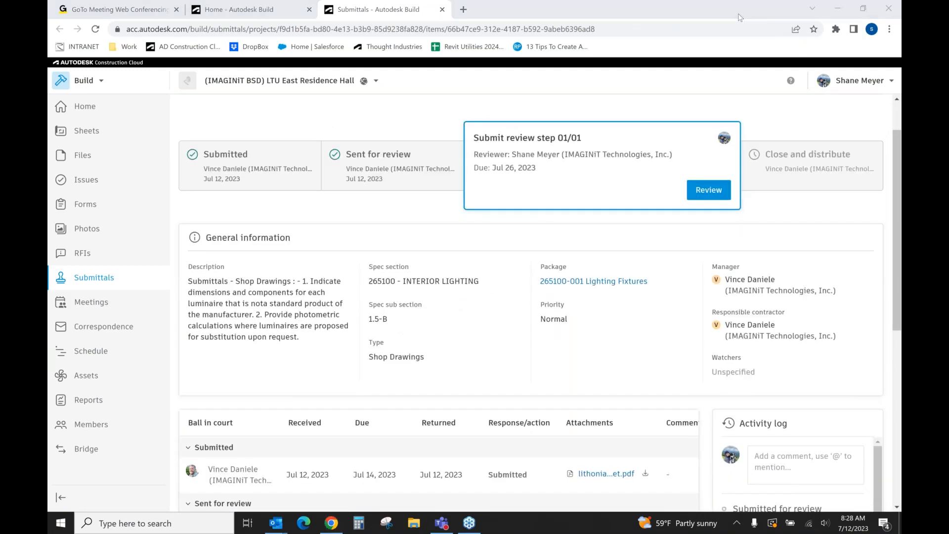
{"action": "scroll", "coordinate": [653, 237], "scroll_direction": "down", "scroll_amount": 1}
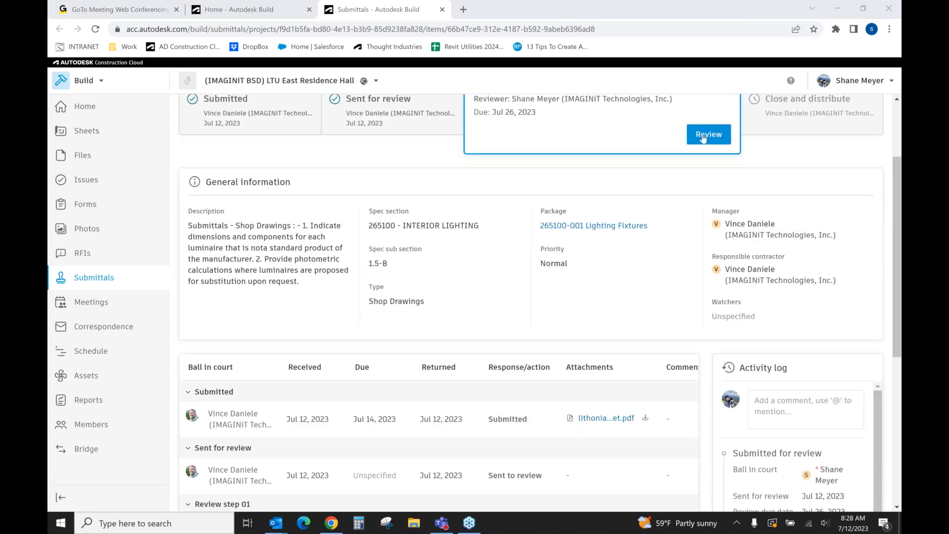
{"action": "scroll", "coordinate": [372, 423], "scroll_direction": "down", "scroll_amount": 1}
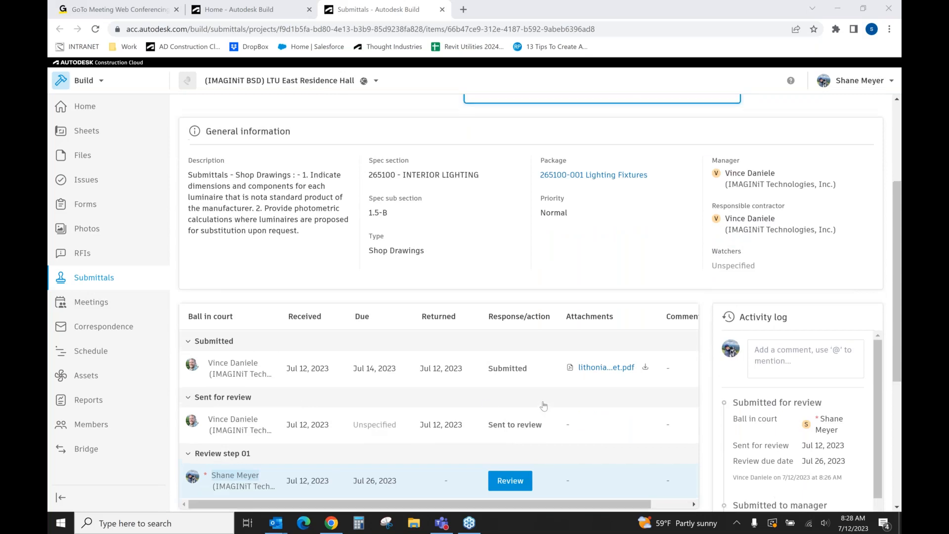
{"action": "scroll", "coordinate": [750, 191], "scroll_direction": "up", "scroll_amount": 2}
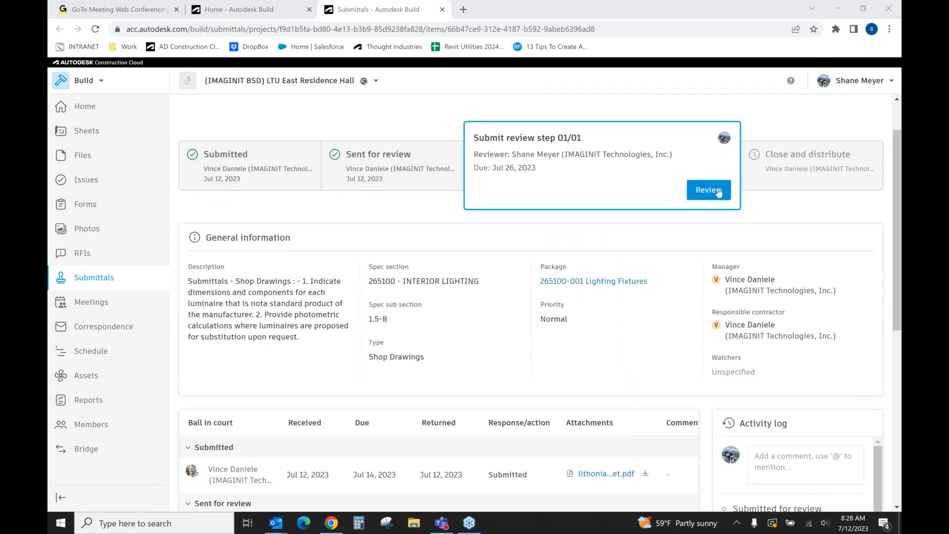
{"action": "left_click", "coordinate": [718, 192]}
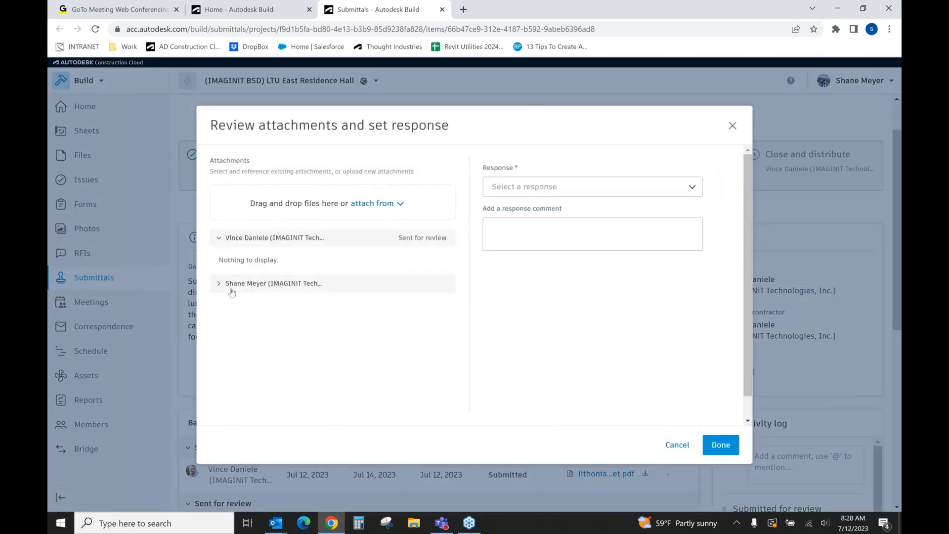
{"action": "left_click", "coordinate": [229, 239]}
{"action": "left_click", "coordinate": [280, 235]}
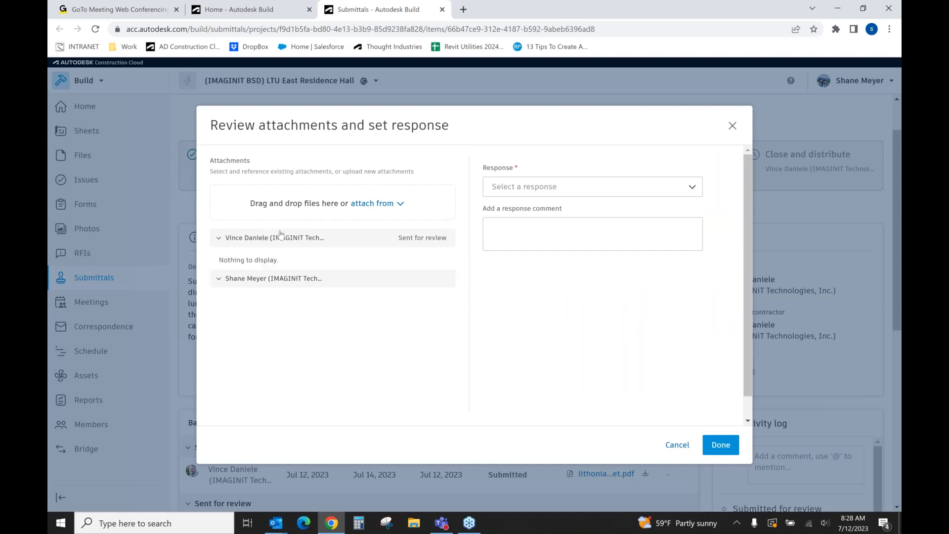
{"action": "left_click", "coordinate": [379, 205]}
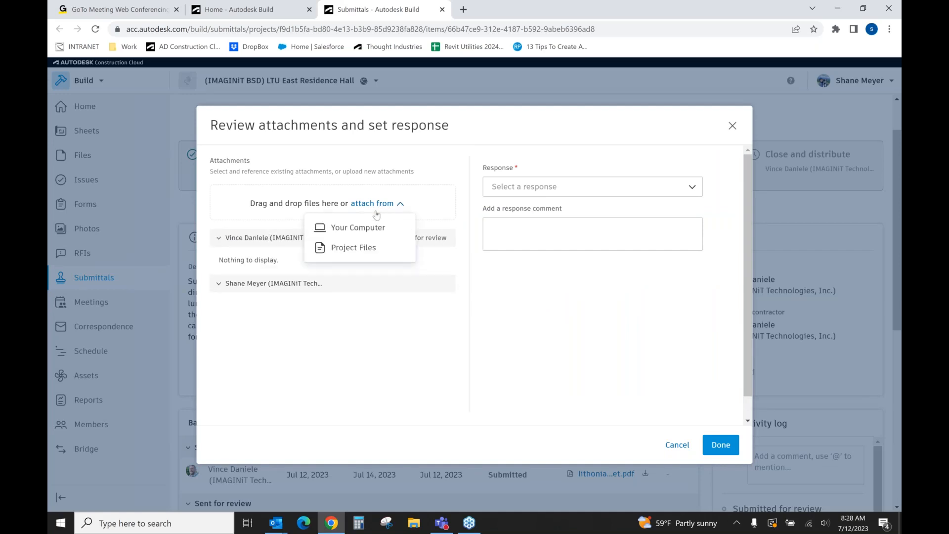
{"action": "left_click", "coordinate": [374, 247]}
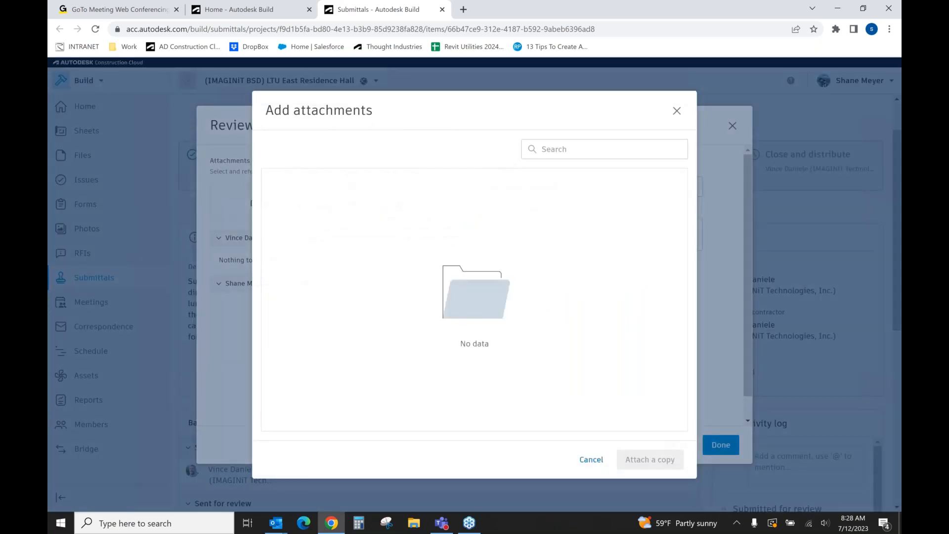
{"action": "left_click", "coordinate": [582, 461]}
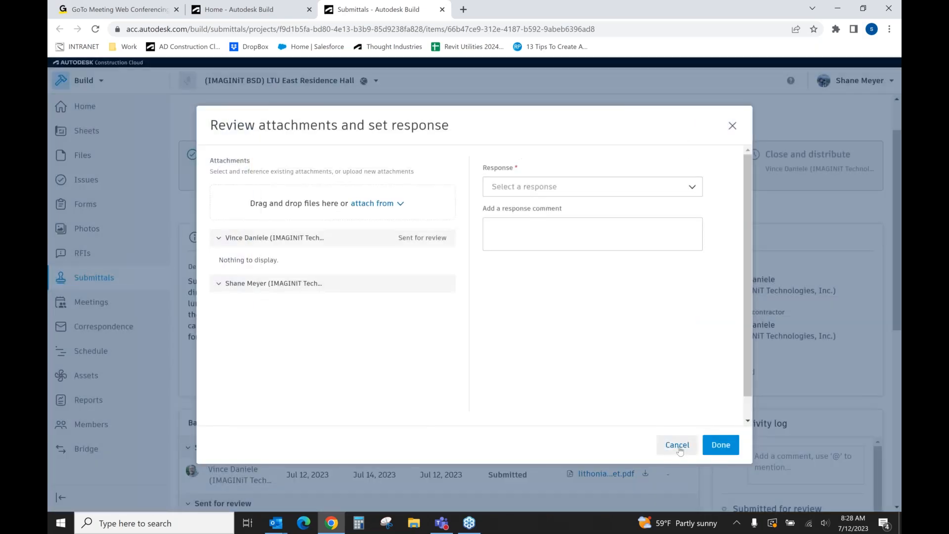
{"action": "left_click", "coordinate": [677, 446]}
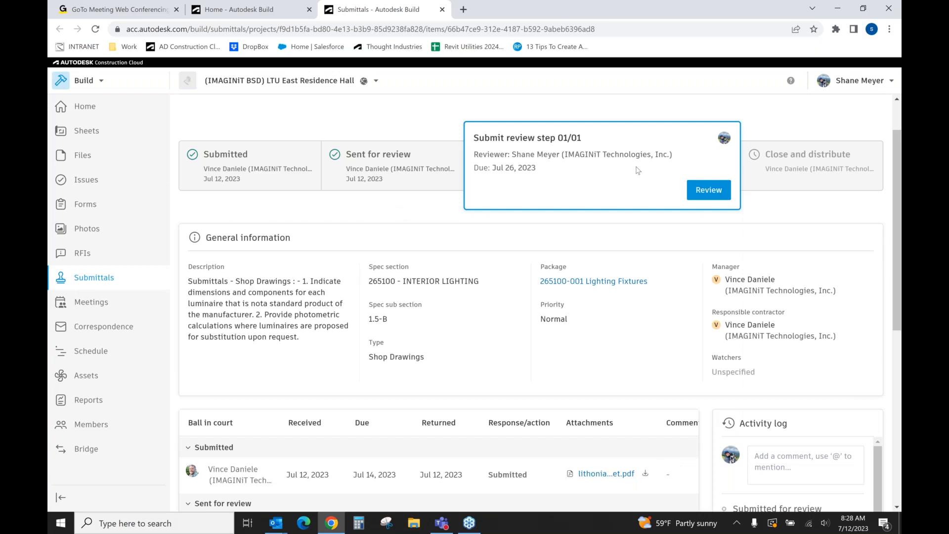
- Retry adding a project file as an attachment in the review response, and cancel the review
{"action": "left_click", "coordinate": [704, 191]}
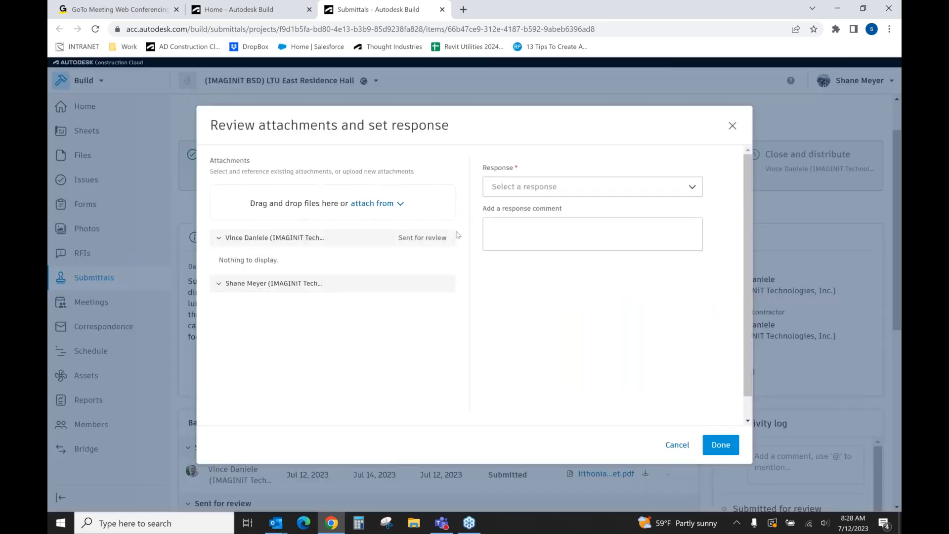
{"action": "left_click", "coordinate": [401, 205]}
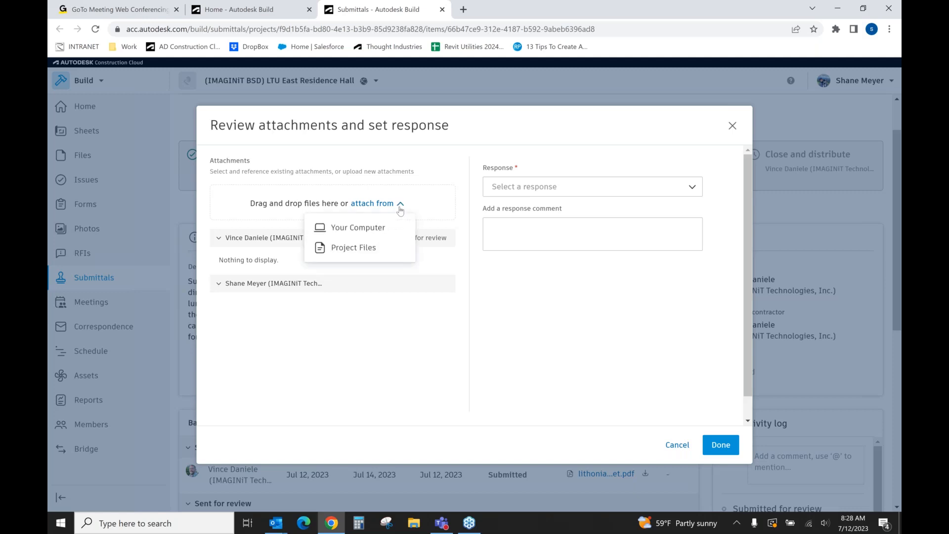
{"action": "left_click", "coordinate": [384, 255]}
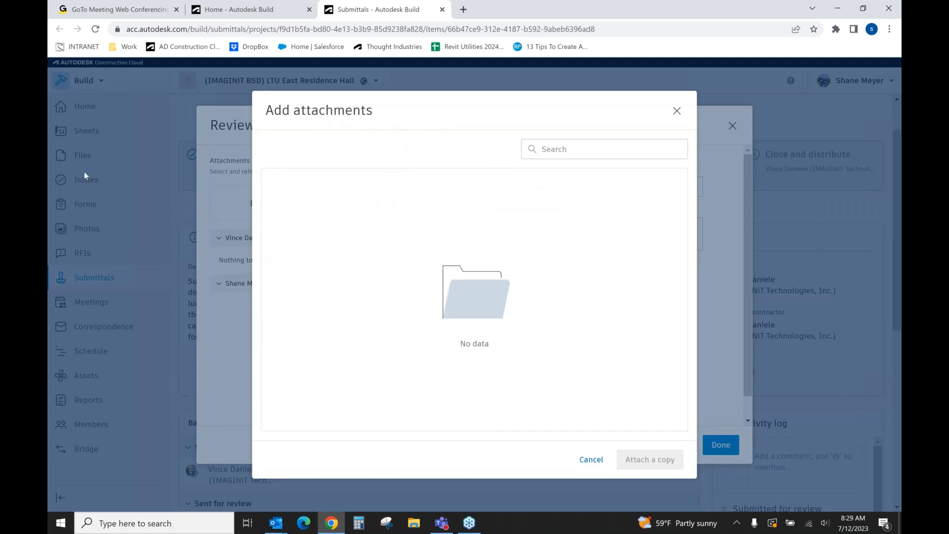
{"action": "left_click", "coordinate": [587, 460]}
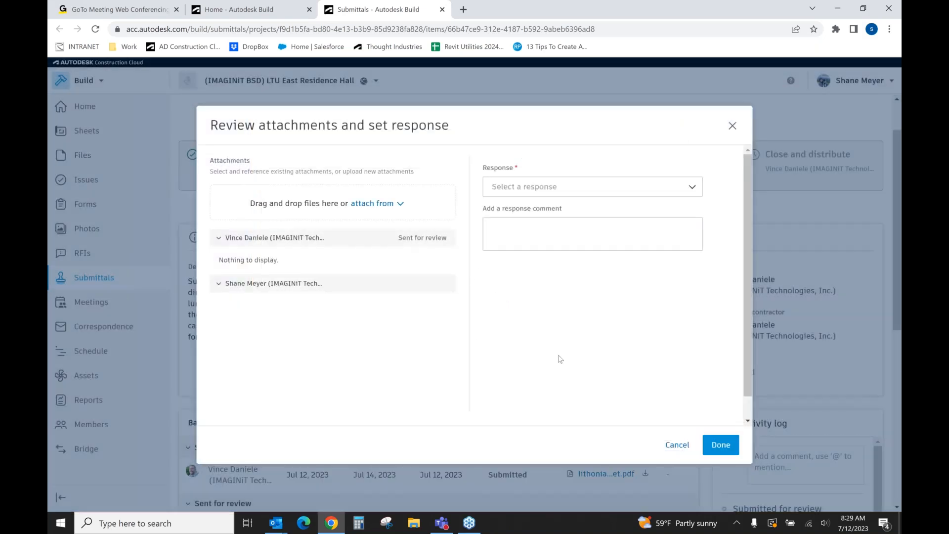
{"action": "left_click", "coordinate": [676, 445]}
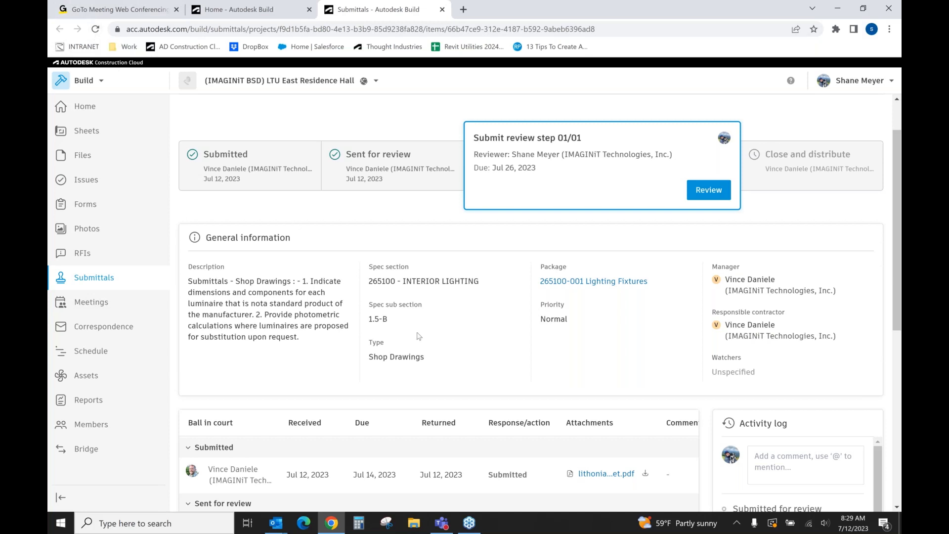
- Reload the item page, restart the review and open the attachment lithonia-lighting-staks-2x4-alo6-sww7-specification-sheet.pdf
{"action": "left_click", "coordinate": [96, 30]}
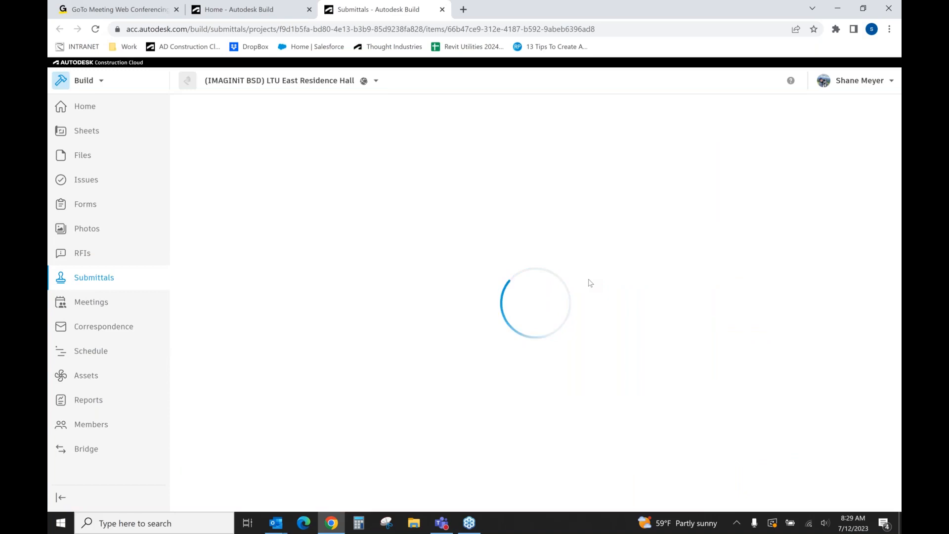
{"action": "left_click", "coordinate": [708, 246]}
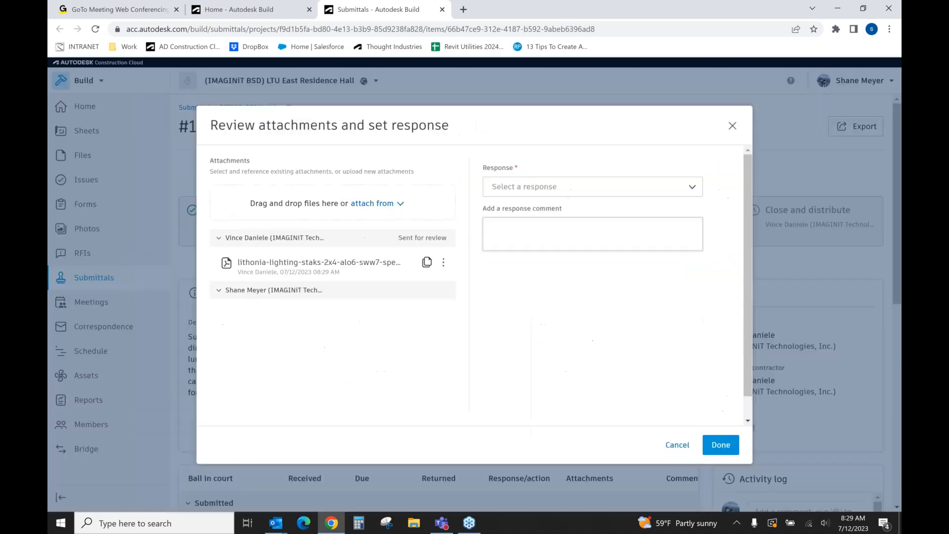
{"action": "left_click", "coordinate": [277, 268]}
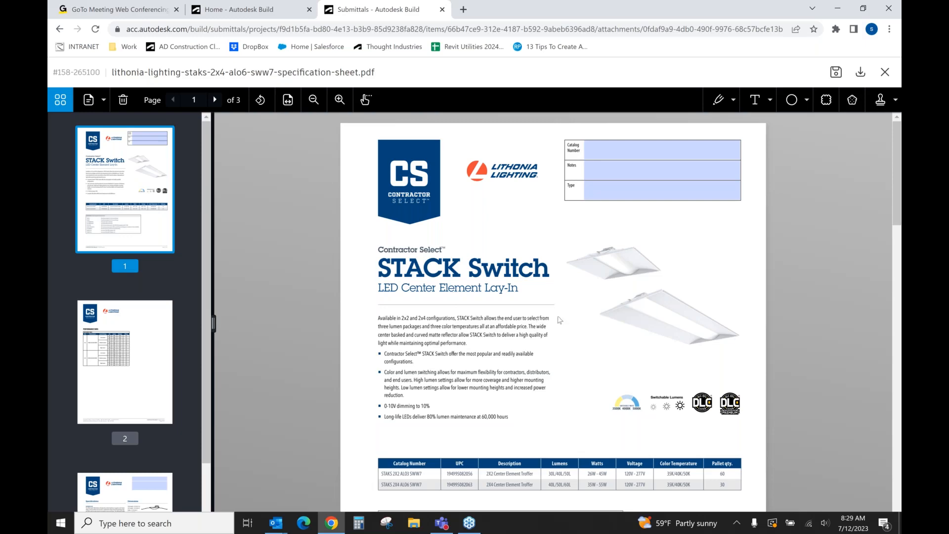
- Circle the Catalog Number column freehand and mark the Lumens column with an ellipse in the product table on page 1
{"action": "scroll", "coordinate": [561, 319], "scroll_direction": "down", "scroll_amount": 2}
{"action": "scroll", "coordinate": [561, 319], "scroll_direction": "down", "scroll_amount": 8}
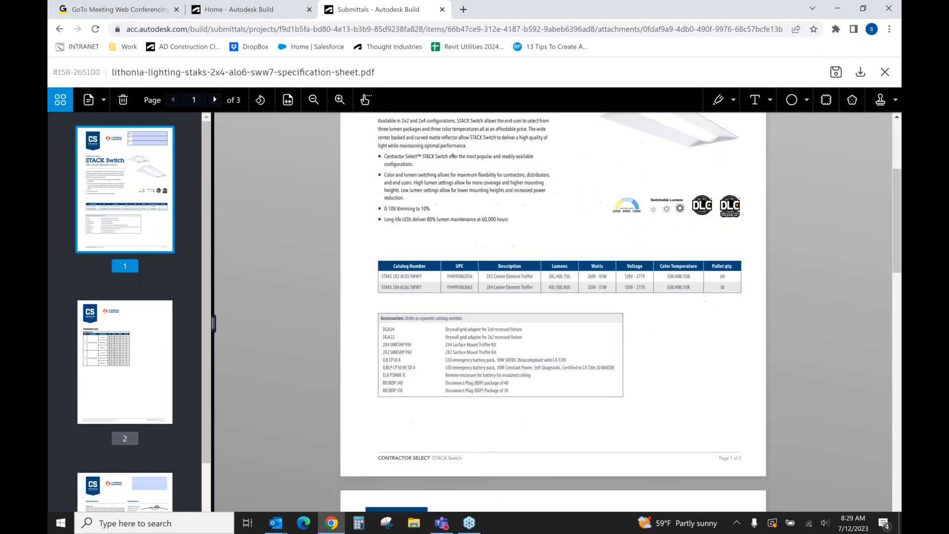
{"action": "scroll", "coordinate": [566, 324], "scroll_direction": "down", "scroll_amount": 4}
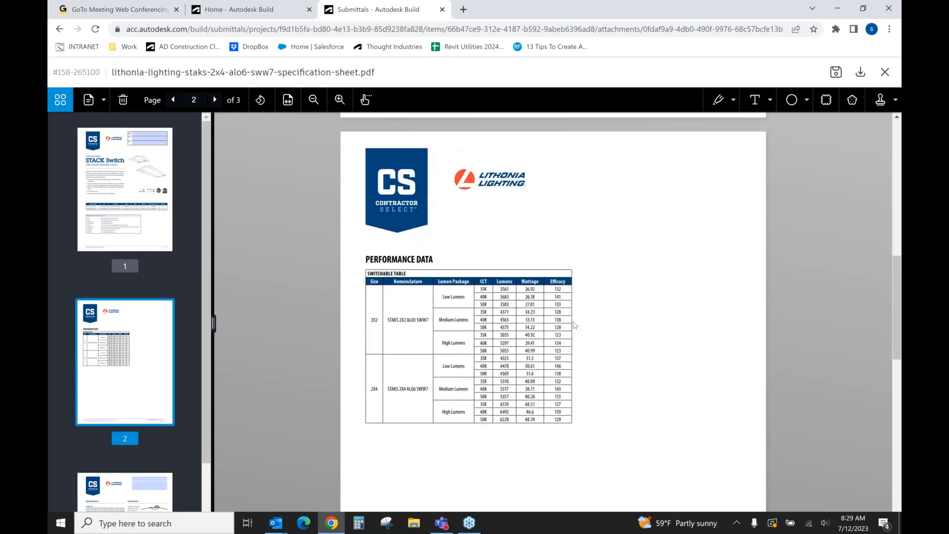
{"action": "scroll", "coordinate": [571, 325], "scroll_direction": "up", "scroll_amount": 8}
{"action": "scroll", "coordinate": [575, 324], "scroll_direction": "up", "scroll_amount": 2}
{"action": "left_click", "coordinate": [718, 100]}
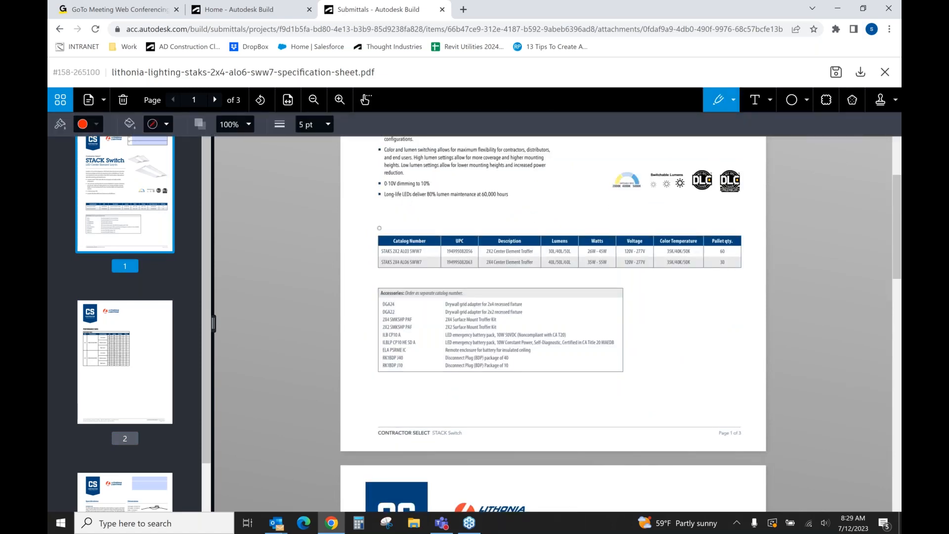
{"action": "mouse_move", "coordinate": [380, 228]}
{"action": "left_mouse_down"}
{"action": "mouse_move", "coordinate": [371, 245]}
{"action": "mouse_move", "coordinate": [458, 263]}
{"action": "mouse_move", "coordinate": [368, 238]}
{"action": "left_mouse_up"}
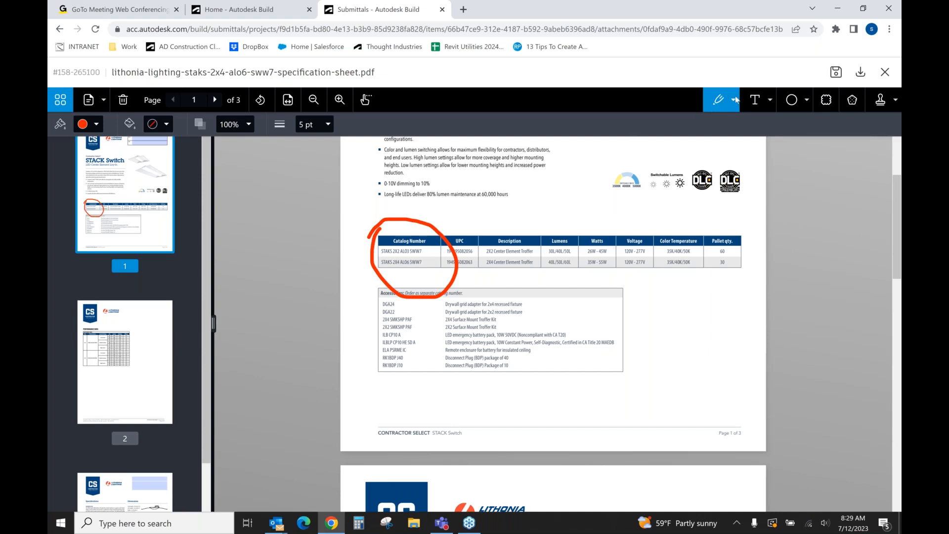
{"action": "left_click", "coordinate": [792, 100]}
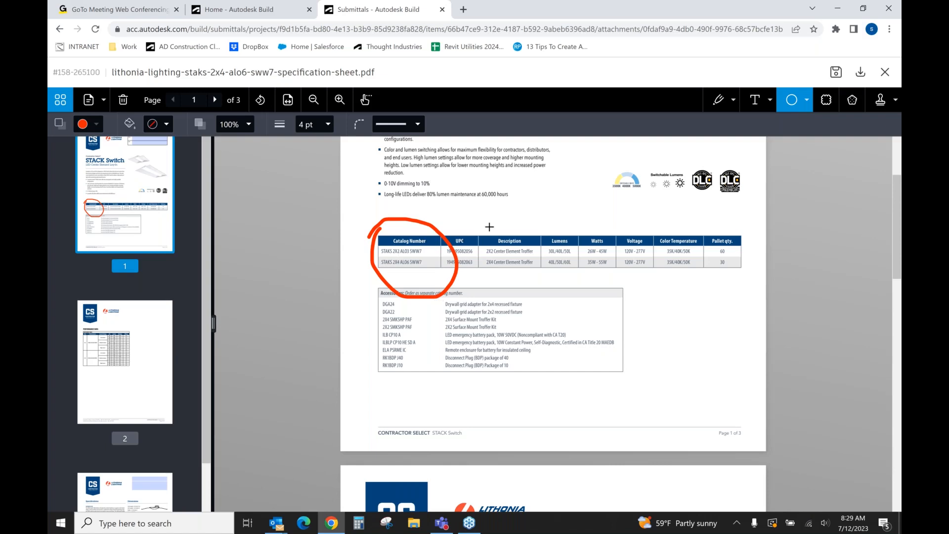
{"action": "left_click_drag", "start_coordinate": [534, 222], "coordinate": [585, 280]}
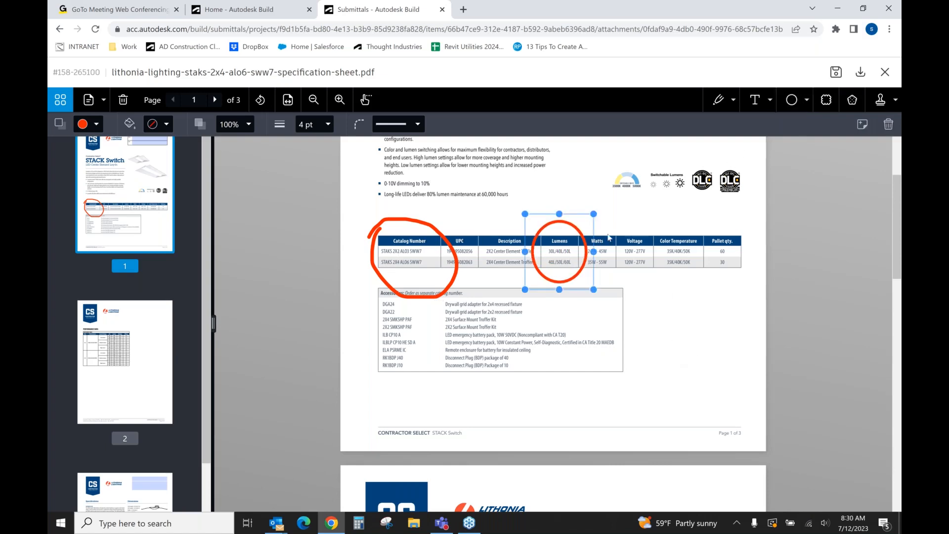
- Draw a revision cloud around the Performance Data table on page 2
{"action": "scroll", "coordinate": [489, 365], "scroll_direction": "down", "scroll_amount": 2}
{"action": "scroll", "coordinate": [488, 324], "scroll_direction": "down", "scroll_amount": 4}
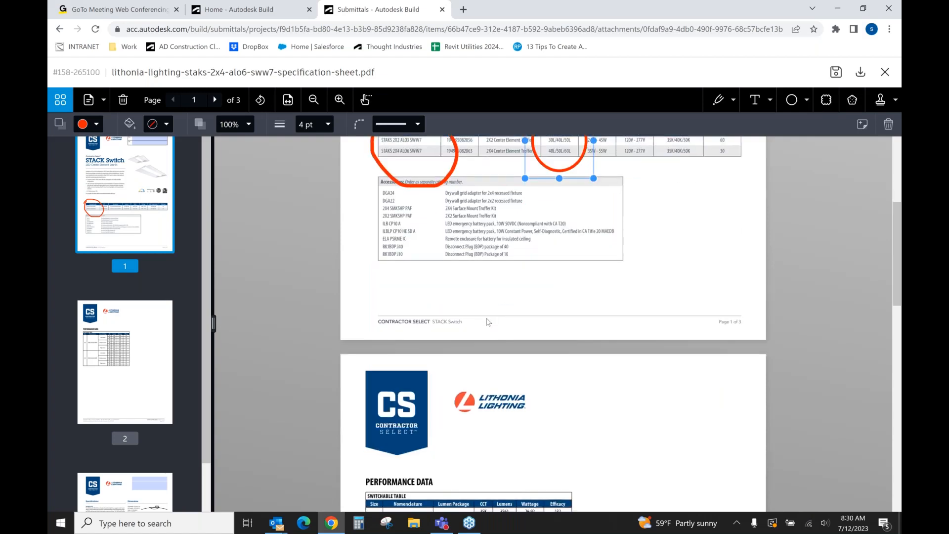
{"action": "left_click", "coordinate": [826, 100]}
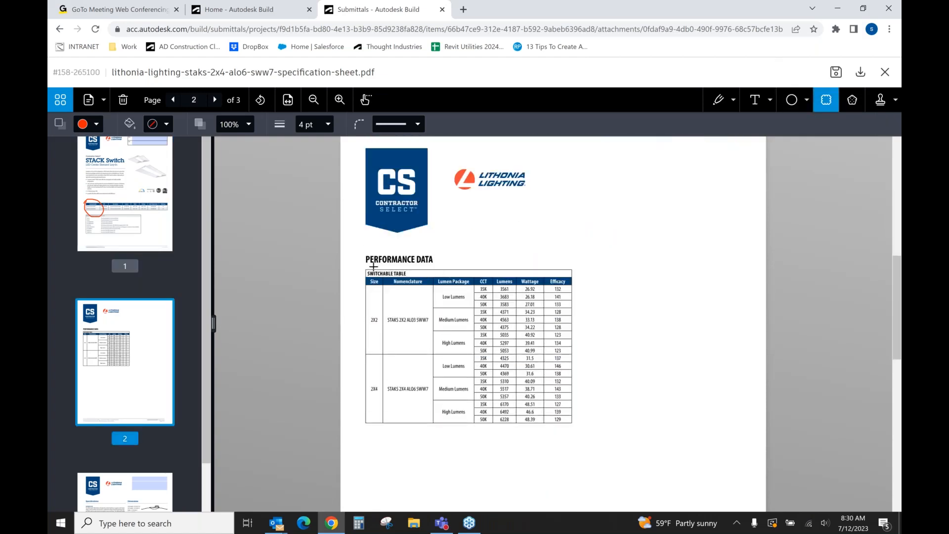
{"action": "left_click_drag", "start_coordinate": [358, 255], "coordinate": [600, 434]}
{"action": "left_click_drag", "start_coordinate": [590, 401], "coordinate": [582, 396]}
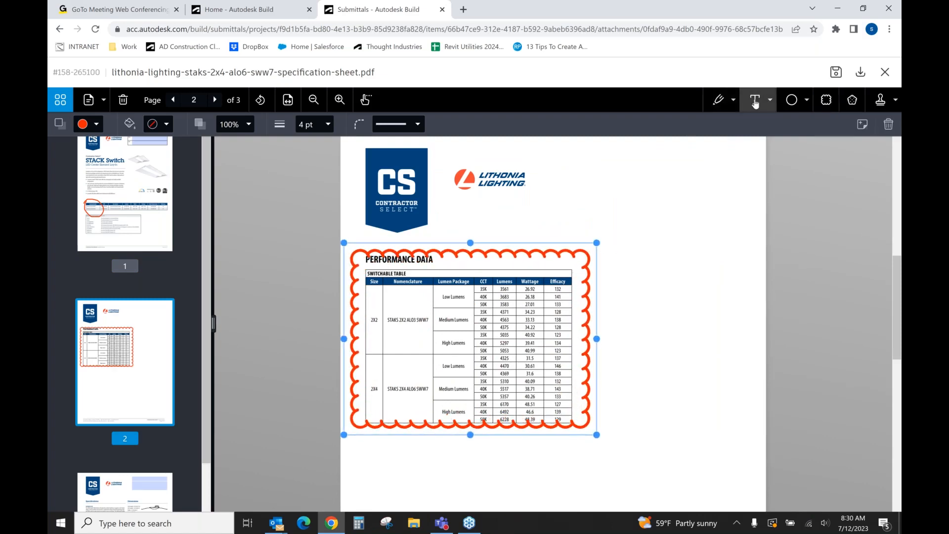
- Try to add the text note "Specify Which size to be used" above the clouded table on page 2
{"action": "left_click", "coordinate": [755, 100]}
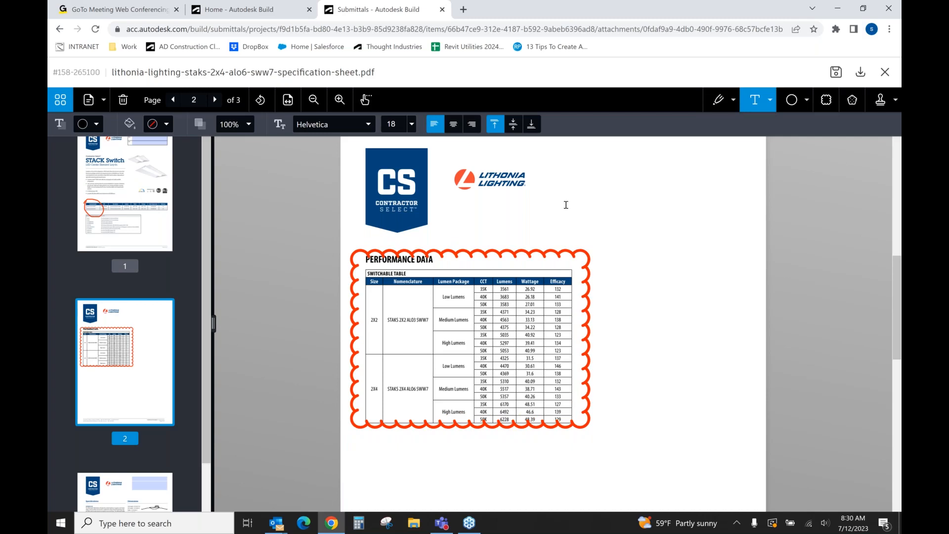
{"action": "left_click", "coordinate": [566, 205]}
{"action": "type", "text": "W"}
{"action": "key", "text": "BackSpace"}
{"action": "type", "text": "Specify Wh"}
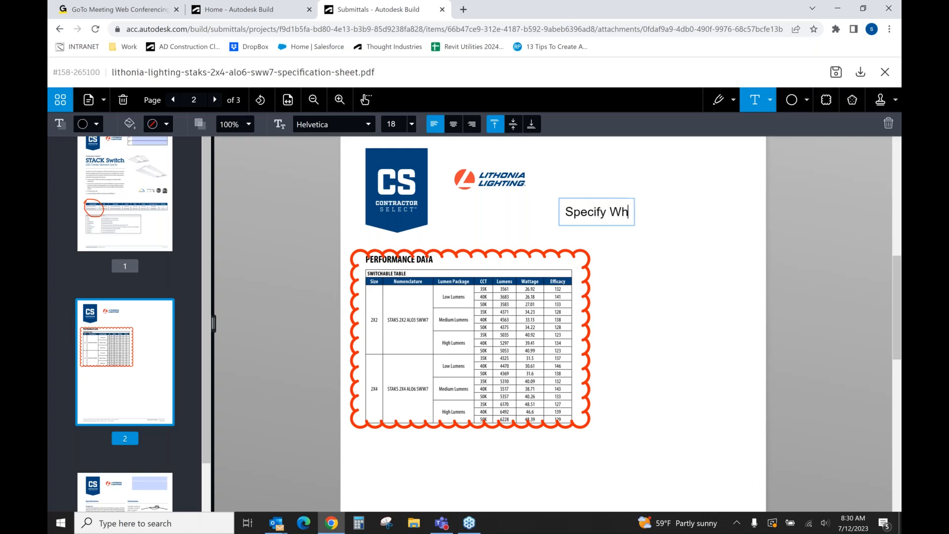
{"action": "type", "text": "ich"}
{"action": "key", "text": "BackSpace"}
{"action": "key", "text": "BackSpace"}
{"action": "key", "text": "BackSpace"}
{"action": "type", "text": "ich size "}
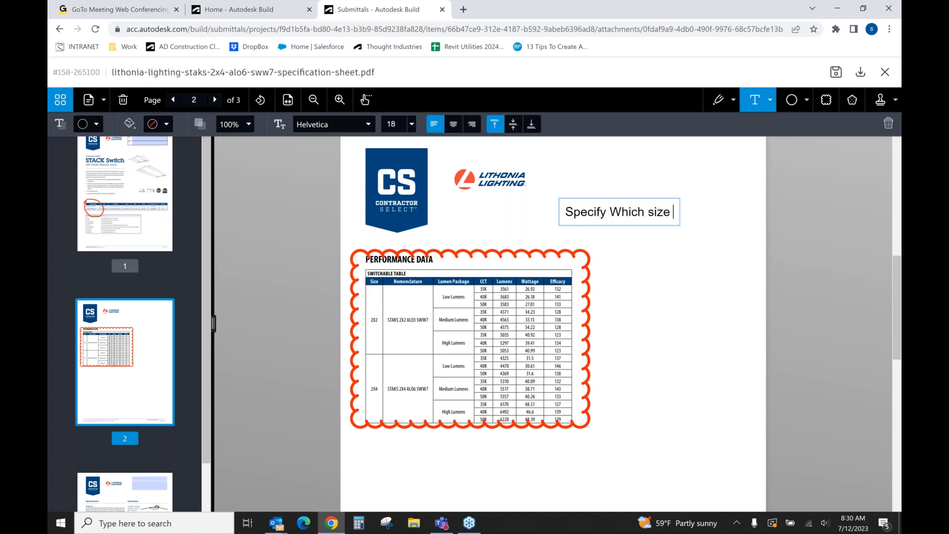
{"action": "type", "text": "to be used"}
{"action": "key", "text": "Return"}
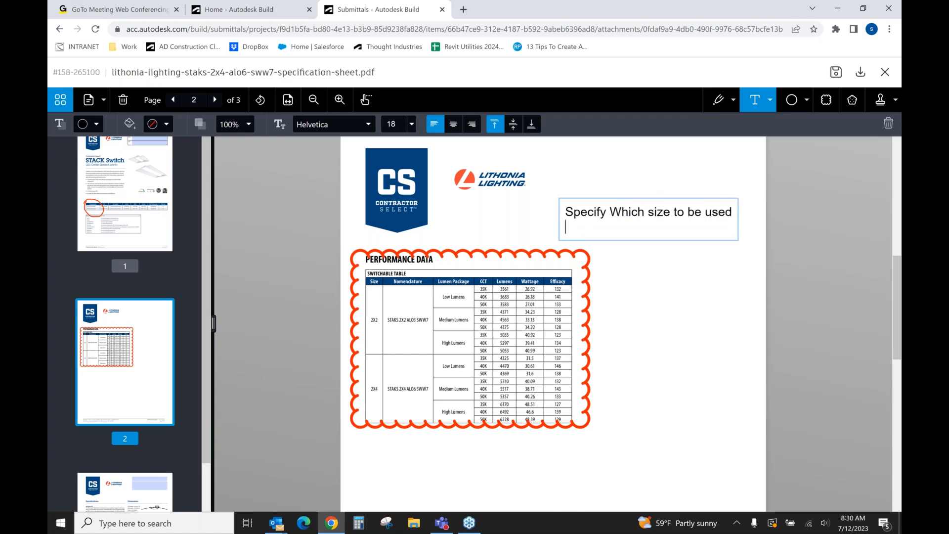
{"action": "left_click", "coordinate": [605, 248]}
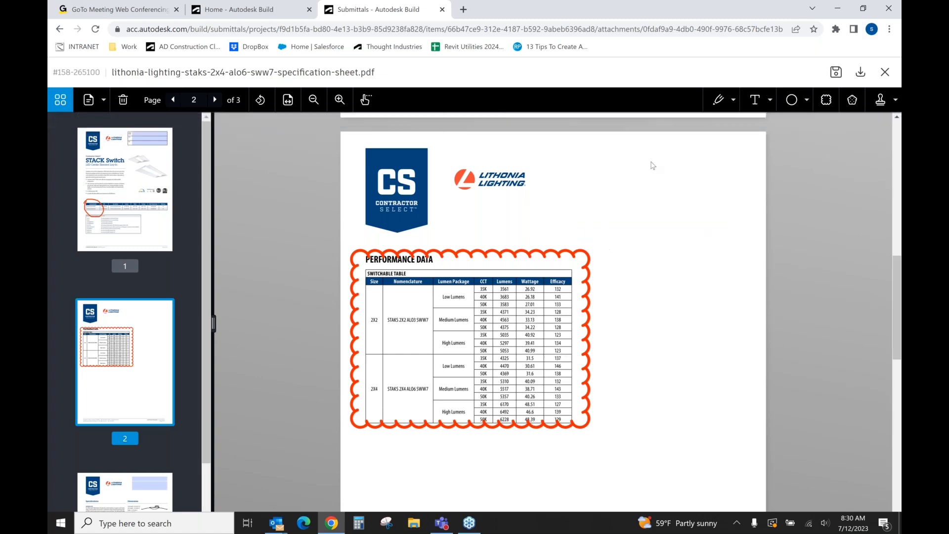
- Add the text note "Specify which size to be used" beside the logos above the clouded table on page 2
{"action": "left_click", "coordinate": [762, 101]}
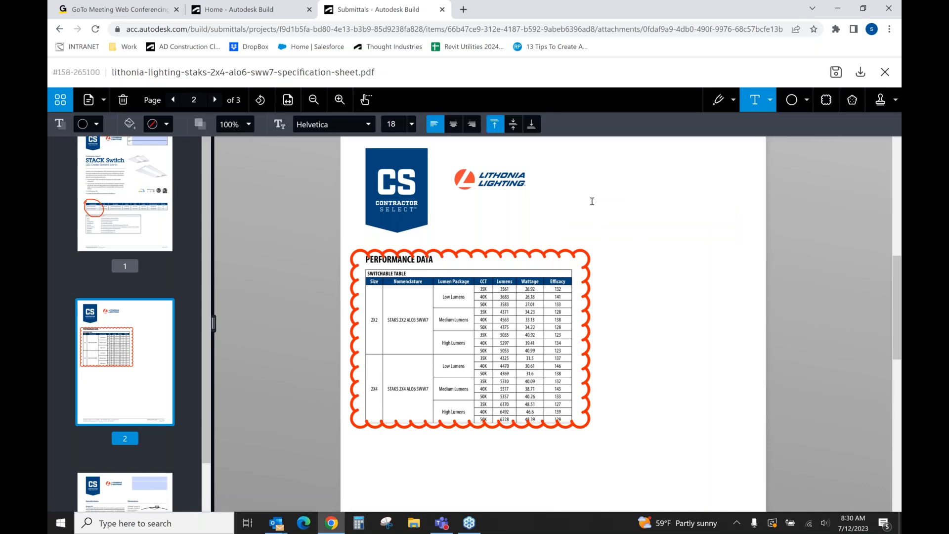
{"action": "left_click", "coordinate": [592, 202]}
{"action": "type", "text": "Speci"}
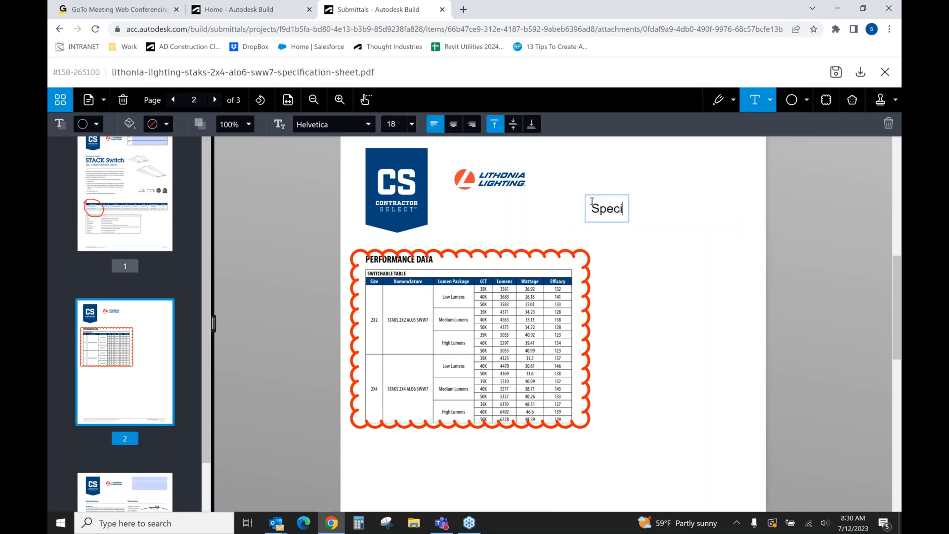
{"action": "type", "text": "fy which s"}
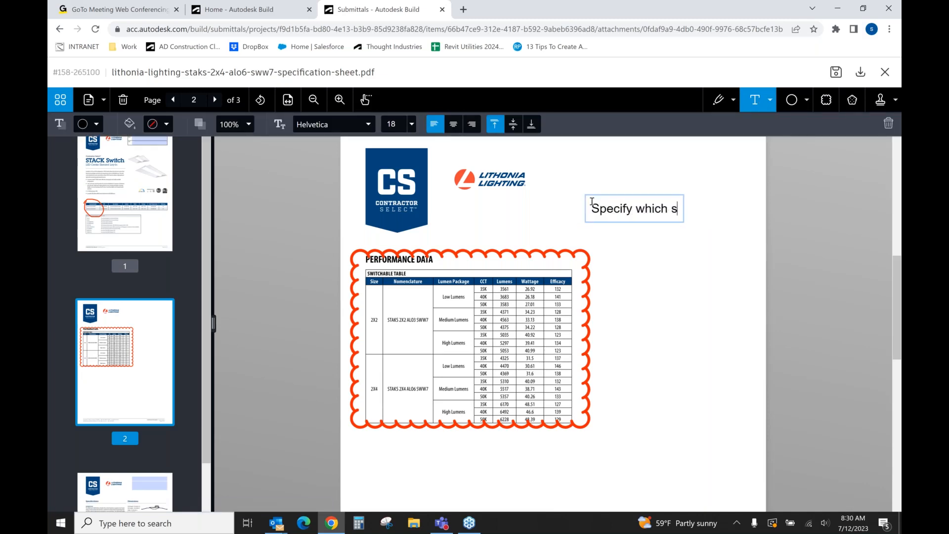
{"action": "type", "text": "ize to be used"}
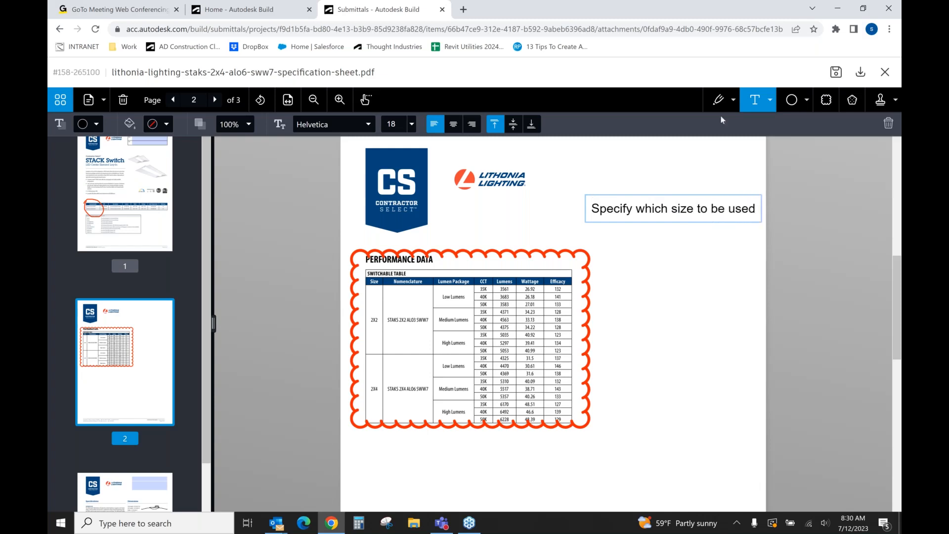
{"action": "left_click", "coordinate": [769, 100]}
{"action": "left_click", "coordinate": [770, 102]}
- Create a red "Approved as noted" stamp on page 3 with the text "Please review size requirements"
{"action": "scroll", "coordinate": [685, 226], "scroll_direction": "down", "scroll_amount": 8}
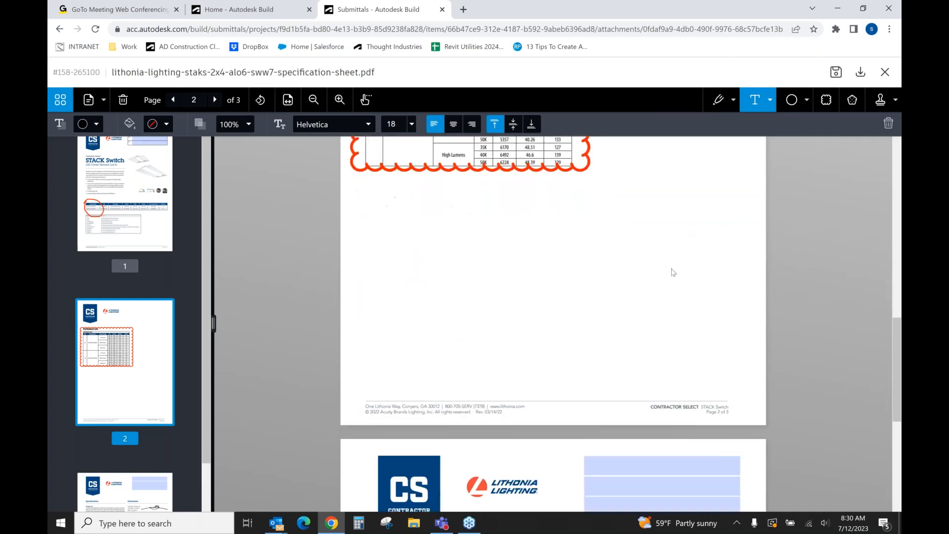
{"action": "scroll", "coordinate": [673, 274], "scroll_direction": "down", "scroll_amount": 6}
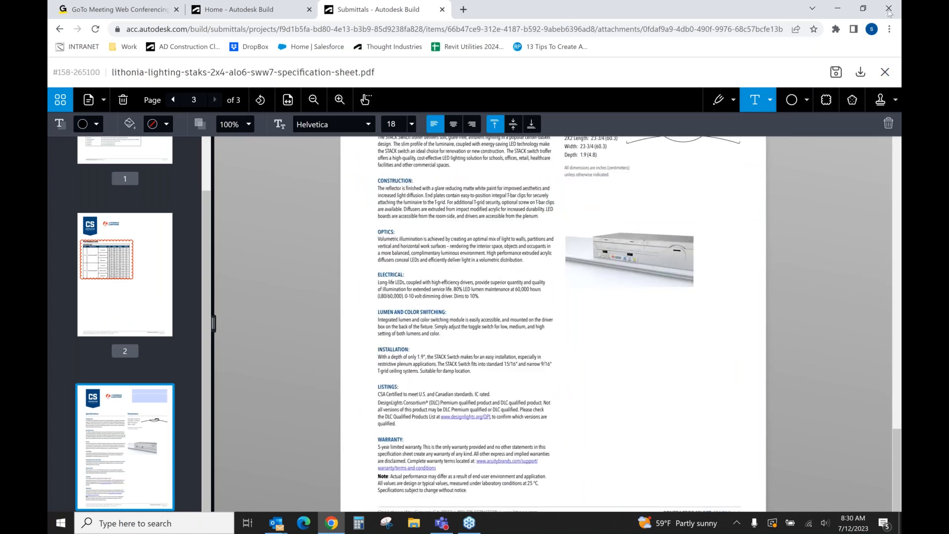
{"action": "left_click", "coordinate": [883, 101]}
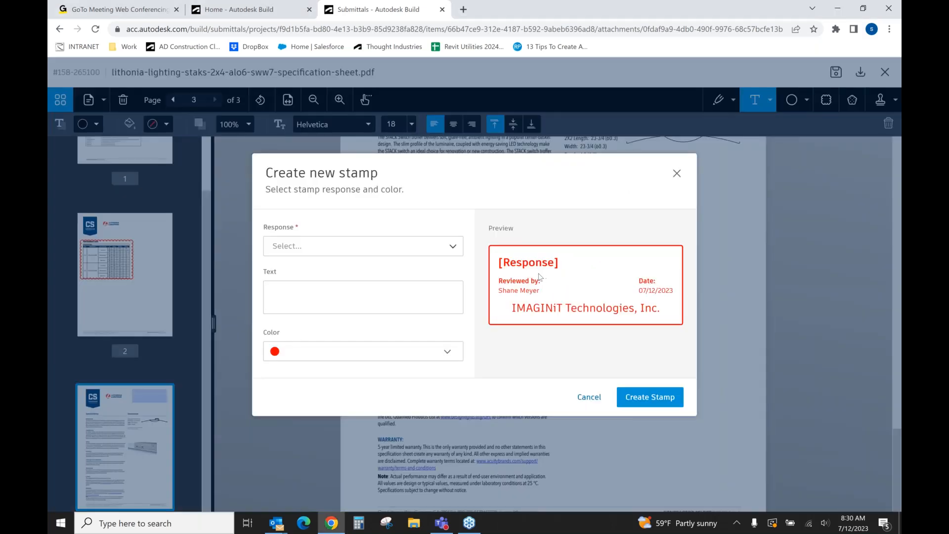
{"action": "left_click", "coordinate": [346, 244]}
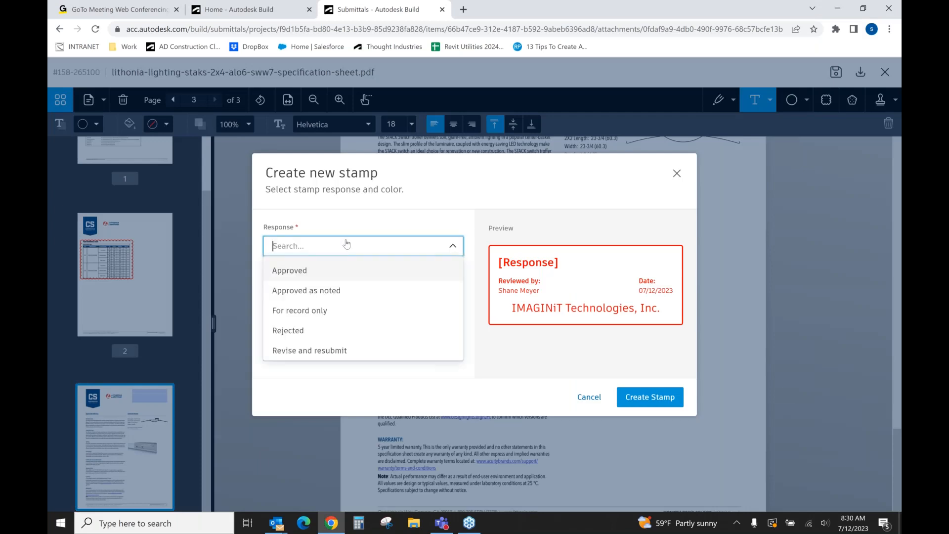
{"action": "left_click", "coordinate": [339, 292]}
{"action": "left_click", "coordinate": [340, 297]}
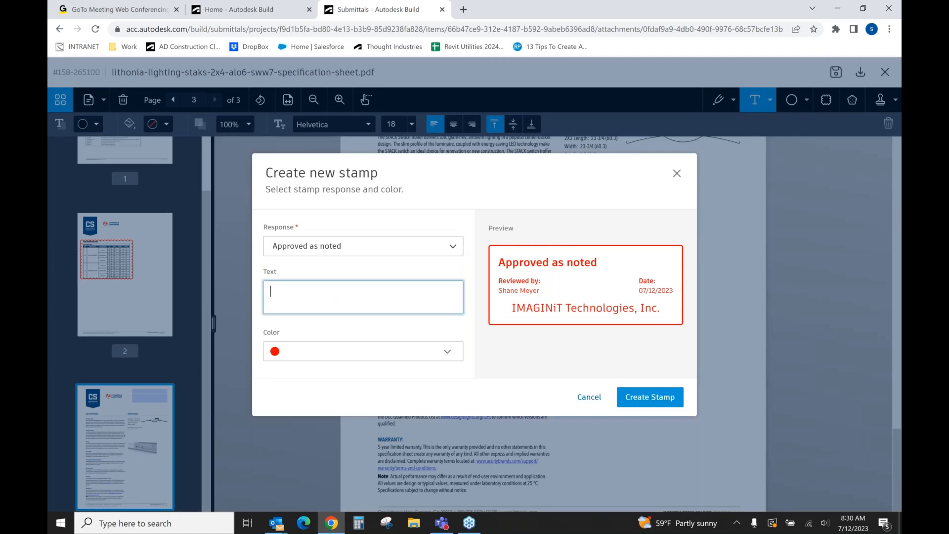
{"action": "type", "text": "Please"}
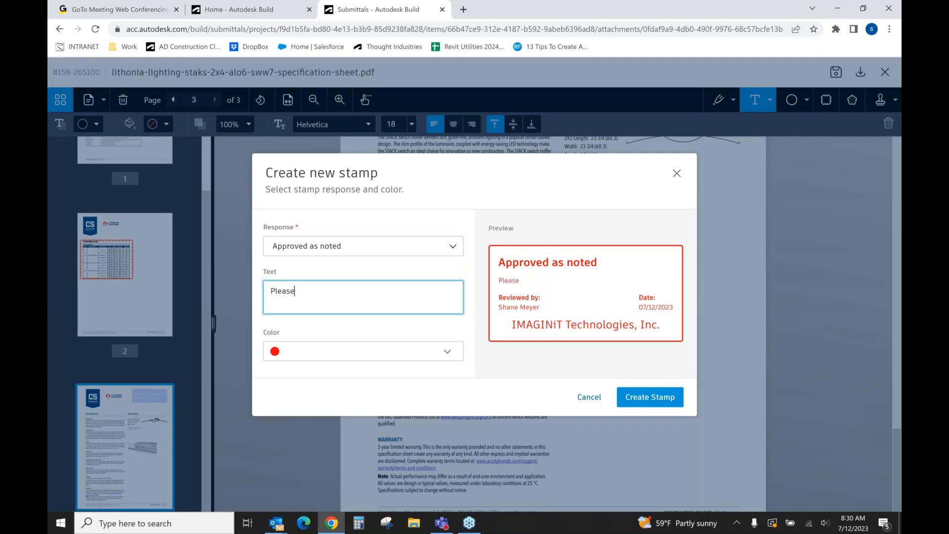
{"action": "type", "text": " review size requirements"}
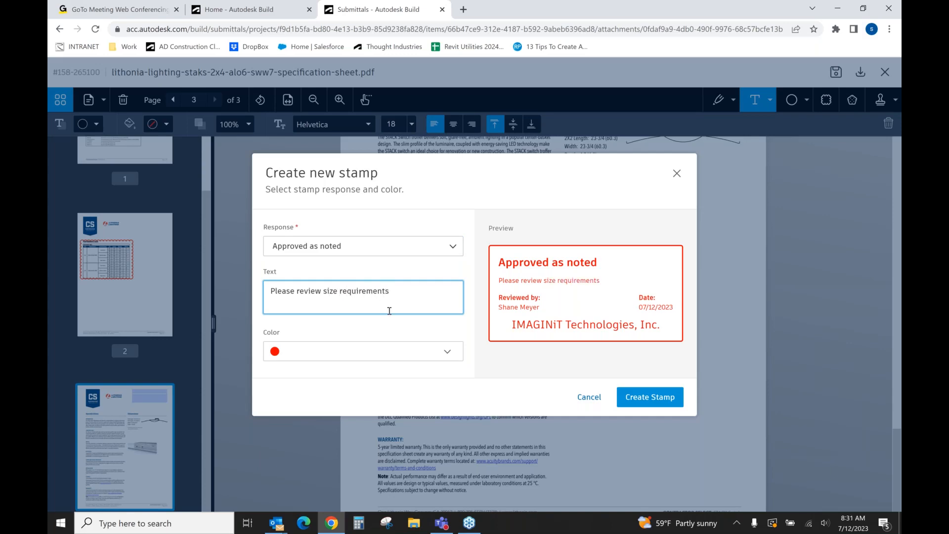
{"action": "left_click", "coordinate": [427, 354]}
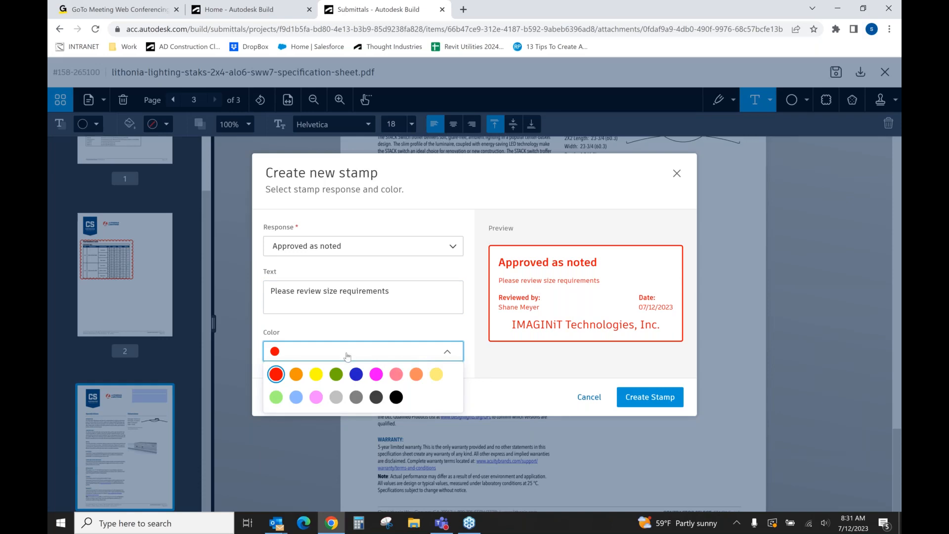
{"action": "left_click", "coordinate": [398, 328]}
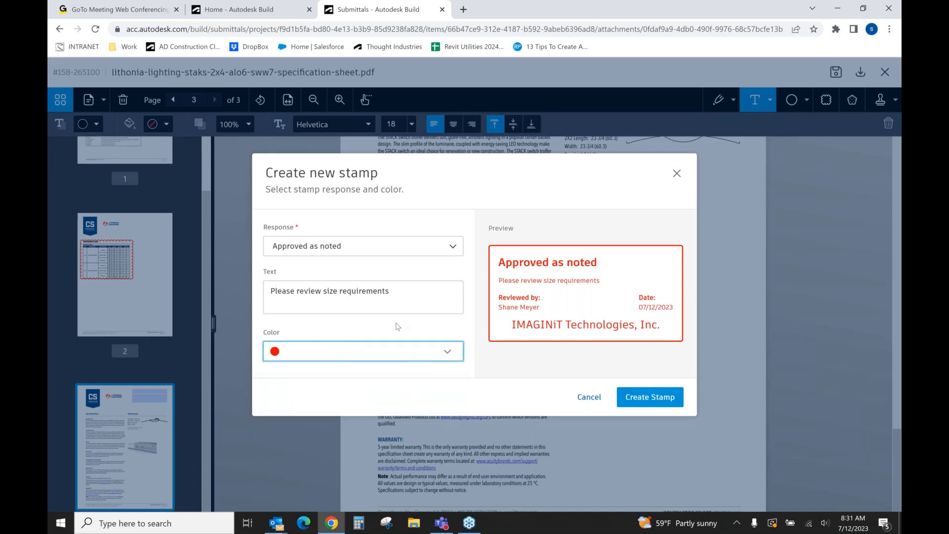
{"action": "left_click", "coordinate": [641, 399]}
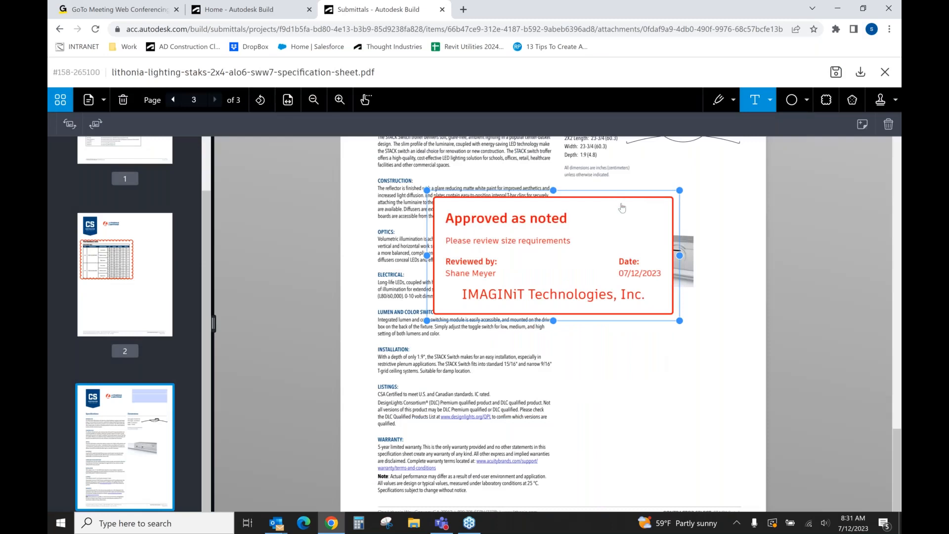
- Move and shrink the stamp to fit the blank area below the fixture photo on page 3, and save the marked-up PDF
{"action": "left_click_drag", "start_coordinate": [622, 207], "coordinate": [679, 344]}
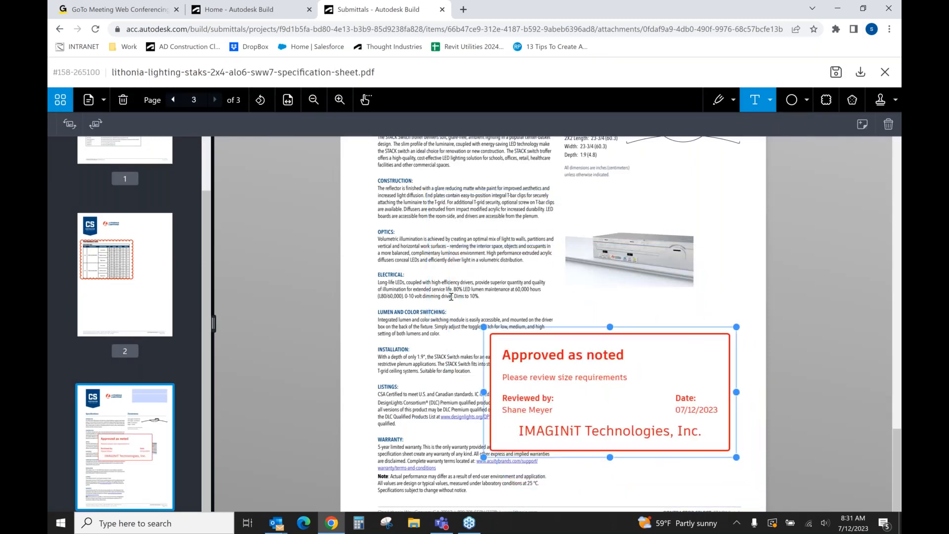
{"action": "left_click_drag", "start_coordinate": [484, 327], "coordinate": [569, 368]}
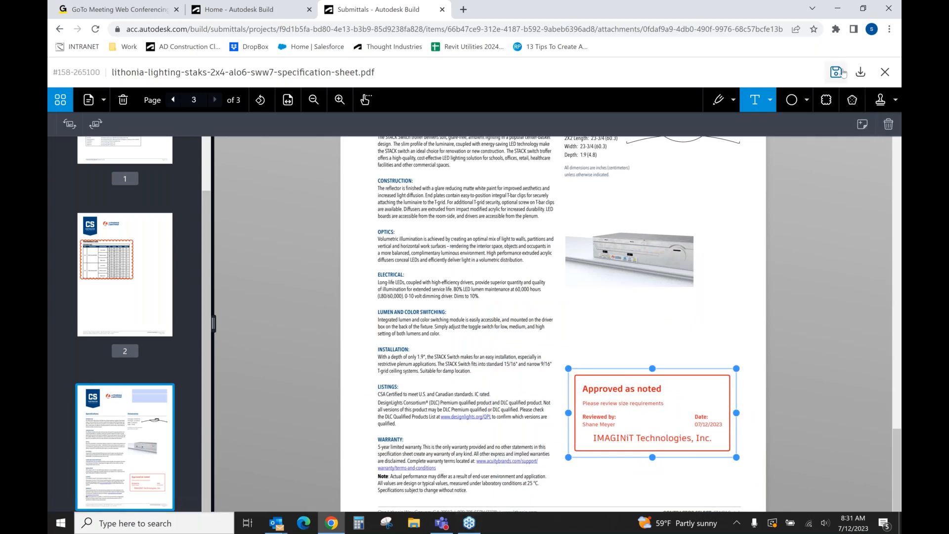
{"action": "left_click", "coordinate": [837, 72]}
{"action": "left_click", "coordinate": [564, 349]}
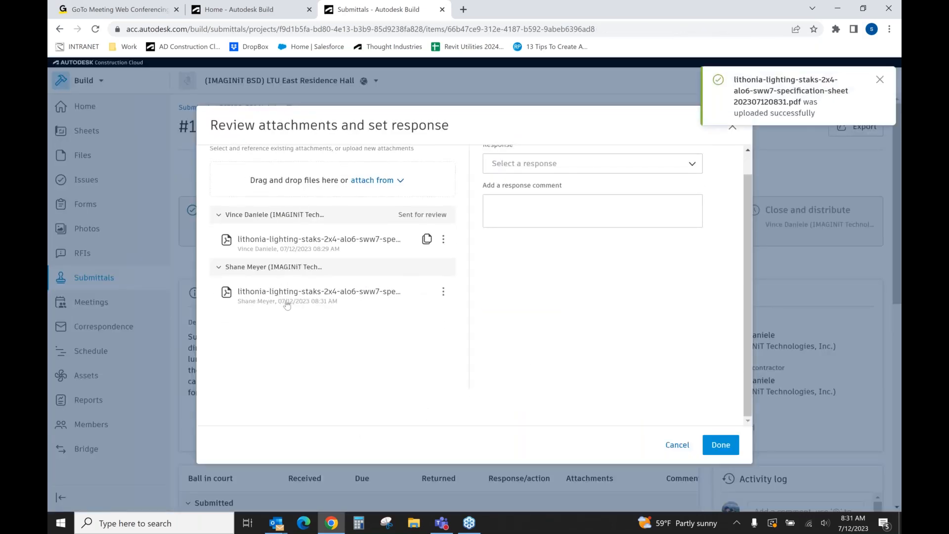
- Set the review response to "Approved as noted" with the comment "Please review notes" and submit it
{"action": "scroll", "coordinate": [467, 205], "scroll_direction": "up", "scroll_amount": 1}
{"action": "left_click", "coordinate": [544, 187]}
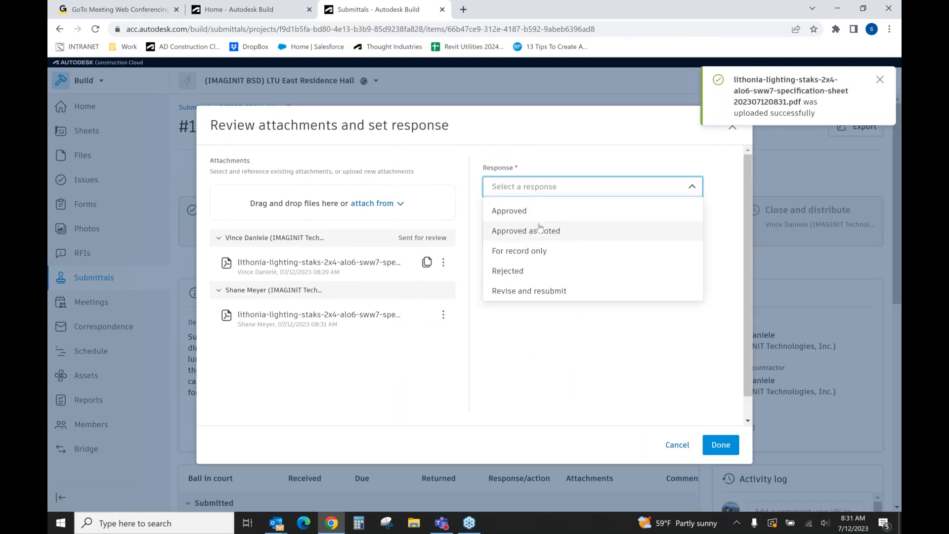
{"action": "left_click", "coordinate": [541, 230]}
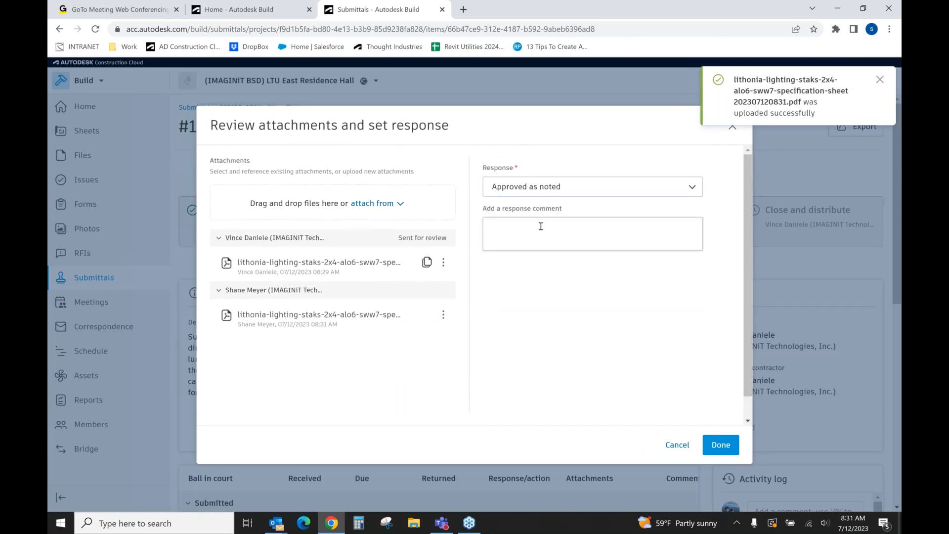
{"action": "left_click", "coordinate": [541, 227]}
{"action": "type", "text": "Please review notes"}
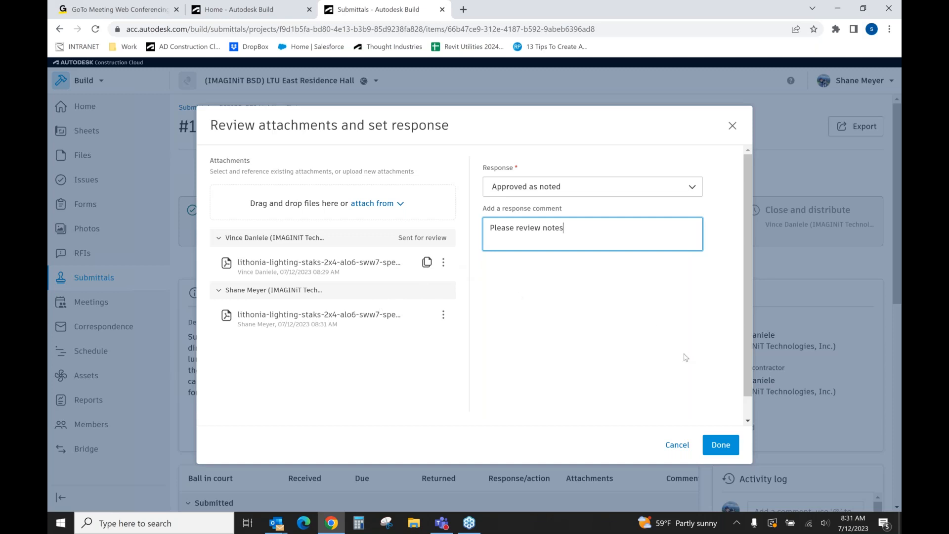
{"action": "left_click", "coordinate": [725, 448]}
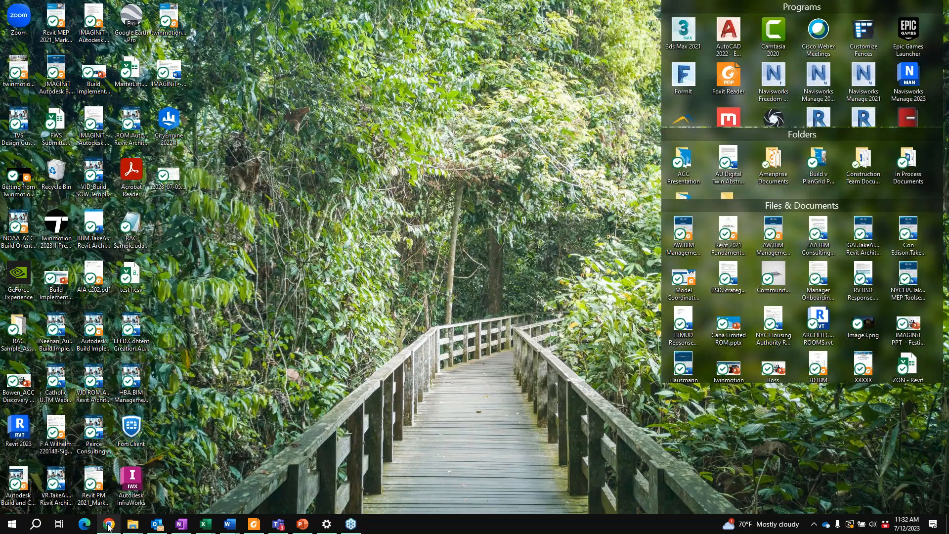
- Switch to the manager's Chrome session and reload item #158-265100 to check its review response in the ball-in-court table
{"action": "left_click", "coordinate": [108, 526]}
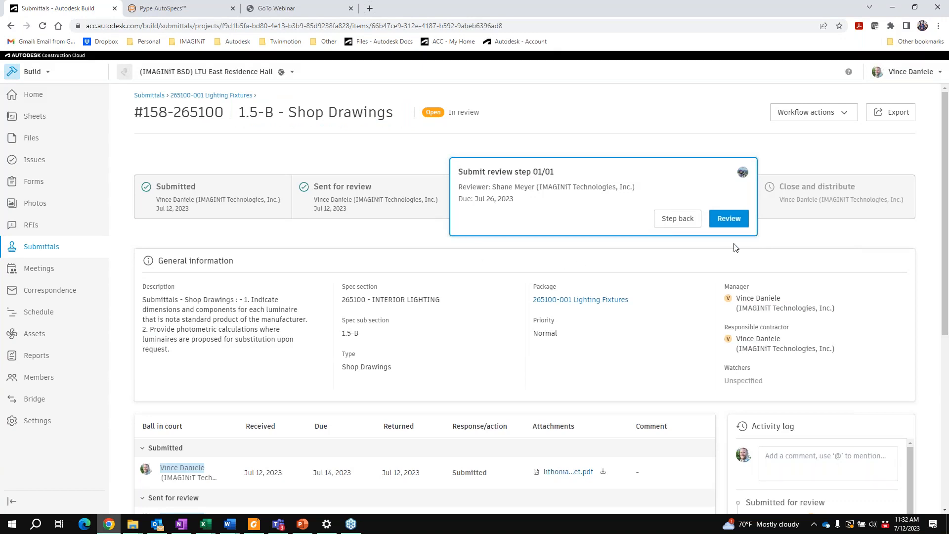
{"action": "left_click", "coordinate": [42, 26]}
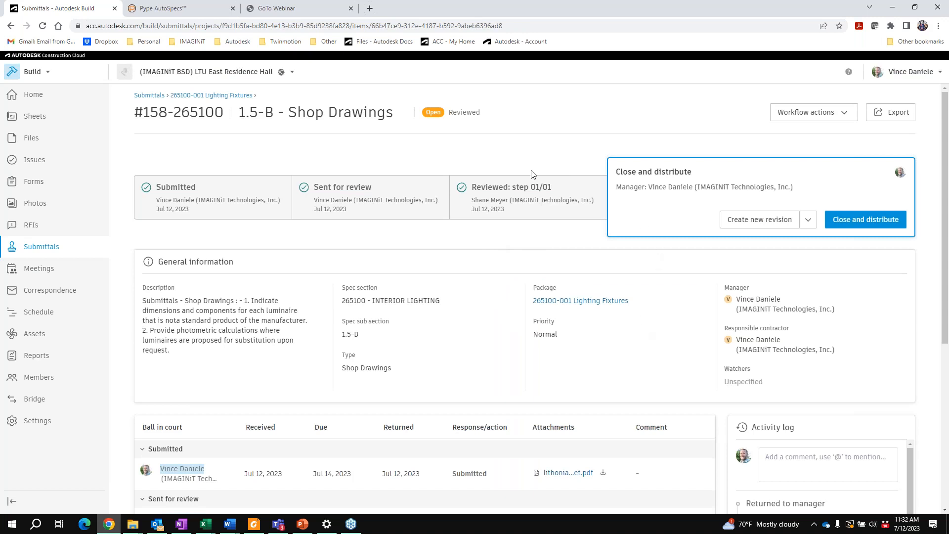
{"action": "scroll", "coordinate": [495, 175], "scroll_direction": "down", "scroll_amount": 4}
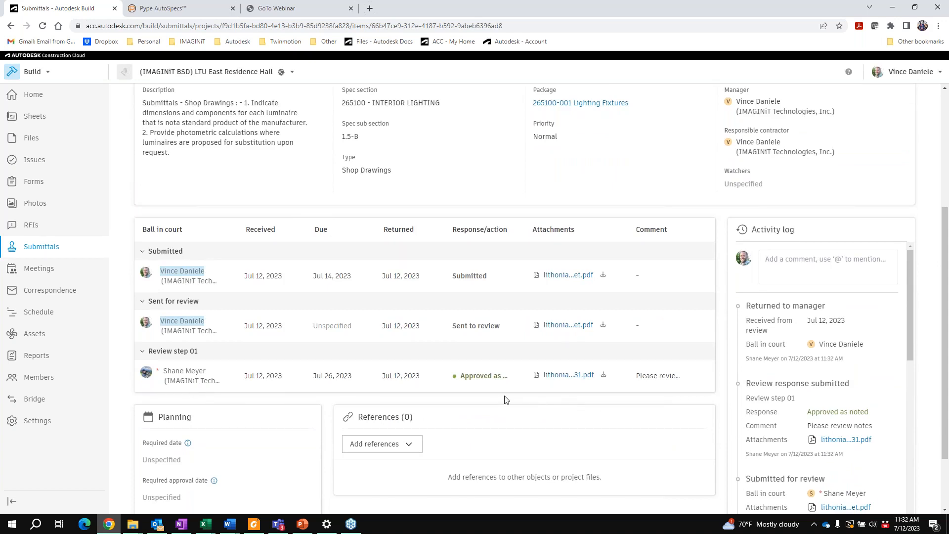
{"action": "scroll", "coordinate": [506, 321], "scroll_direction": "up", "scroll_amount": 4}
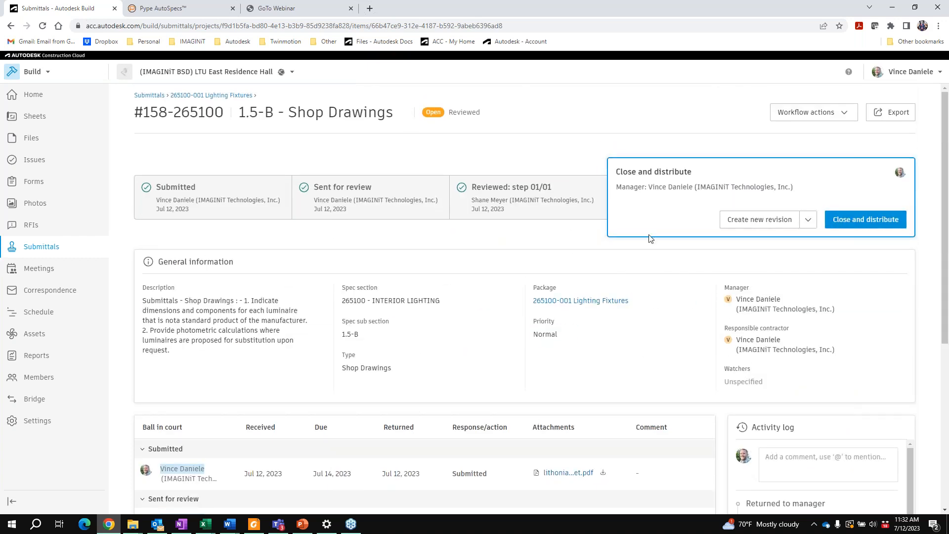
{"action": "left_click", "coordinate": [764, 222]}
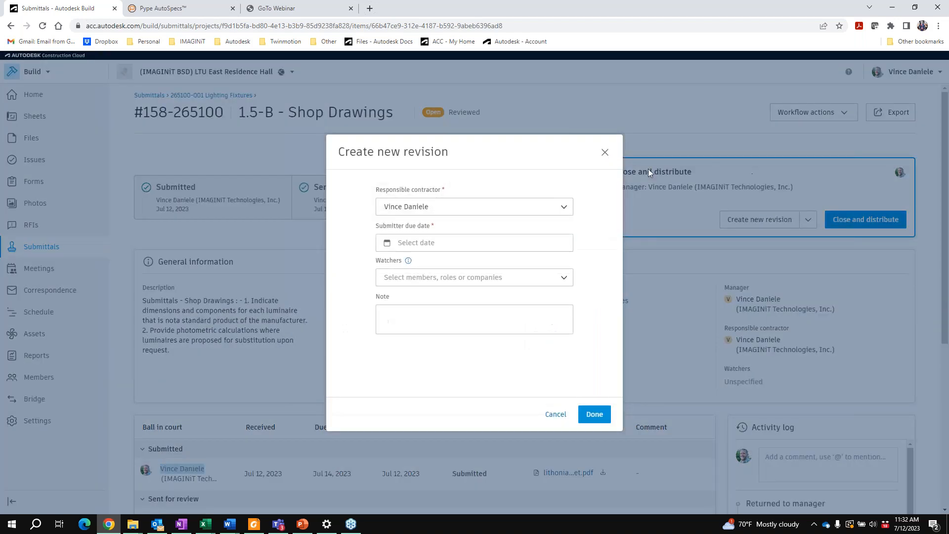
{"action": "left_click", "coordinate": [604, 153]}
- View the originally submitted lithonia specification sheet from the Submitted row, and close it
{"action": "scroll", "coordinate": [526, 351], "scroll_direction": "down", "scroll_amount": 5}
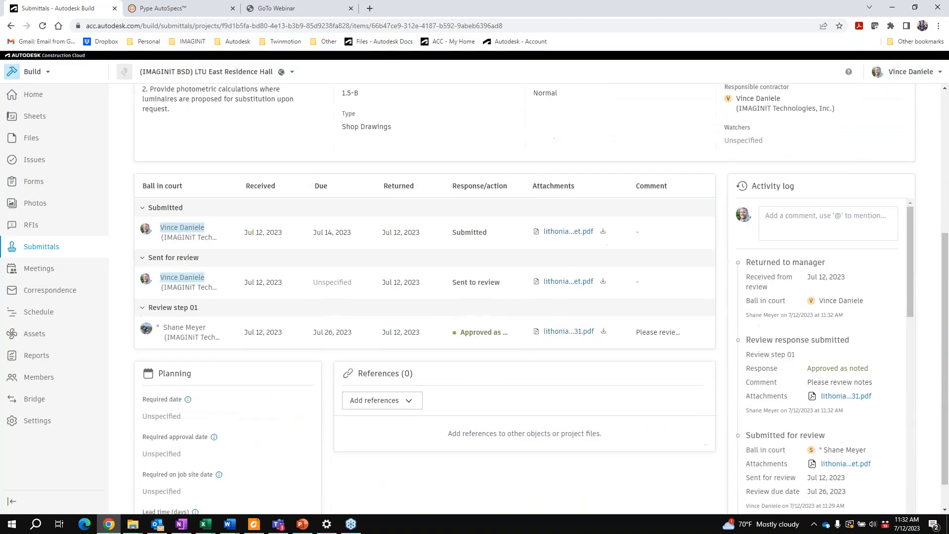
{"action": "left_click", "coordinate": [569, 225]}
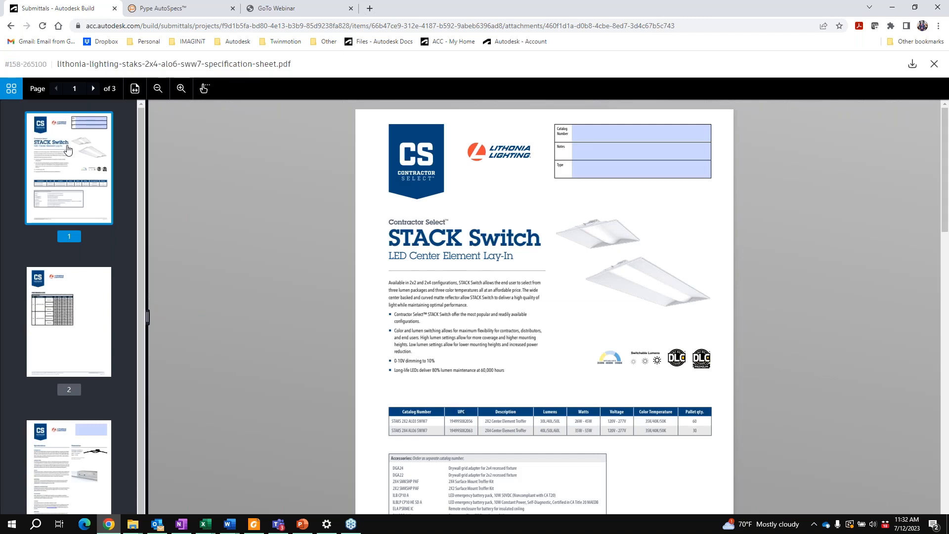
{"action": "scroll", "coordinate": [485, 248], "scroll_direction": "down", "scroll_amount": 2}
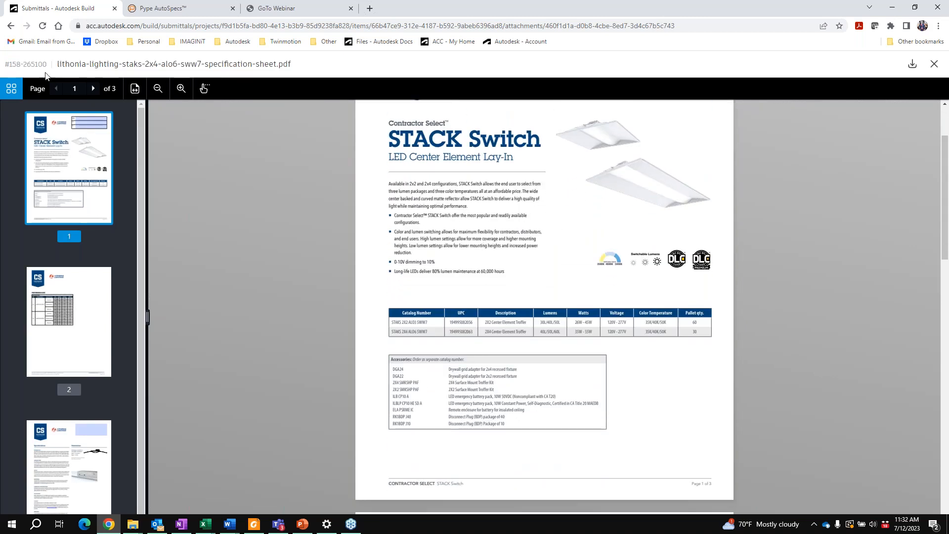
{"action": "left_click", "coordinate": [935, 64]}
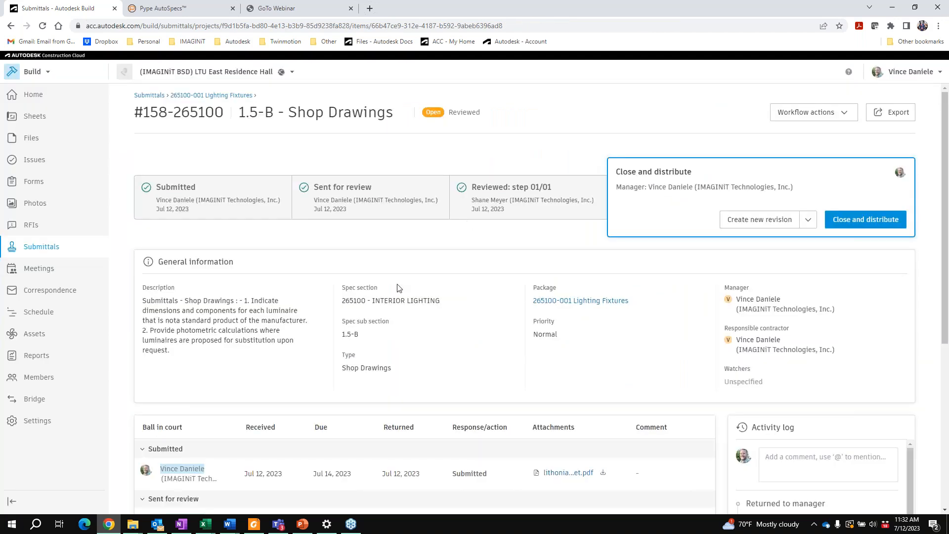
- Open the marked-up specification sheet from Review step 01 and examine the reviewer's markups and stamp on all three pages
{"action": "scroll", "coordinate": [373, 325], "scroll_direction": "down", "scroll_amount": 3}
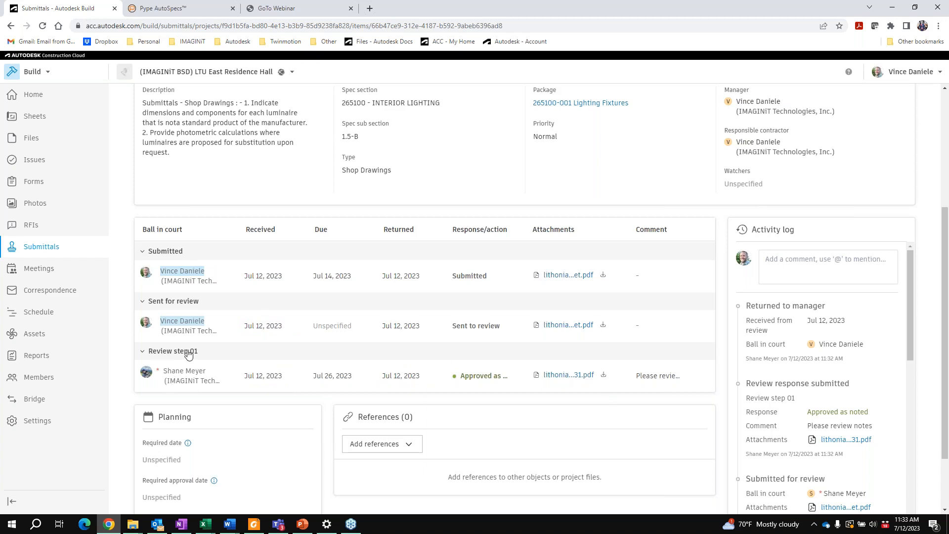
{"action": "left_click", "coordinate": [571, 375]}
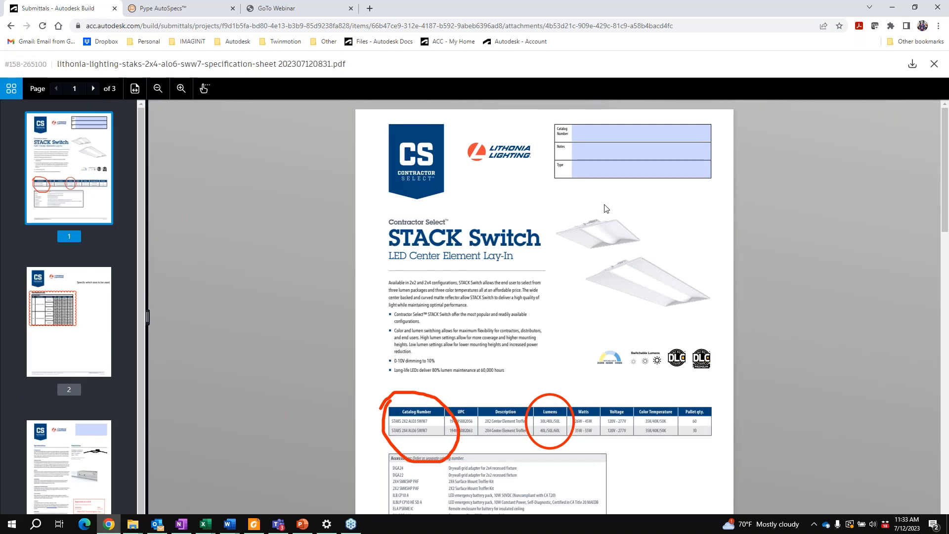
{"action": "scroll", "coordinate": [606, 207], "scroll_direction": "down", "scroll_amount": 9}
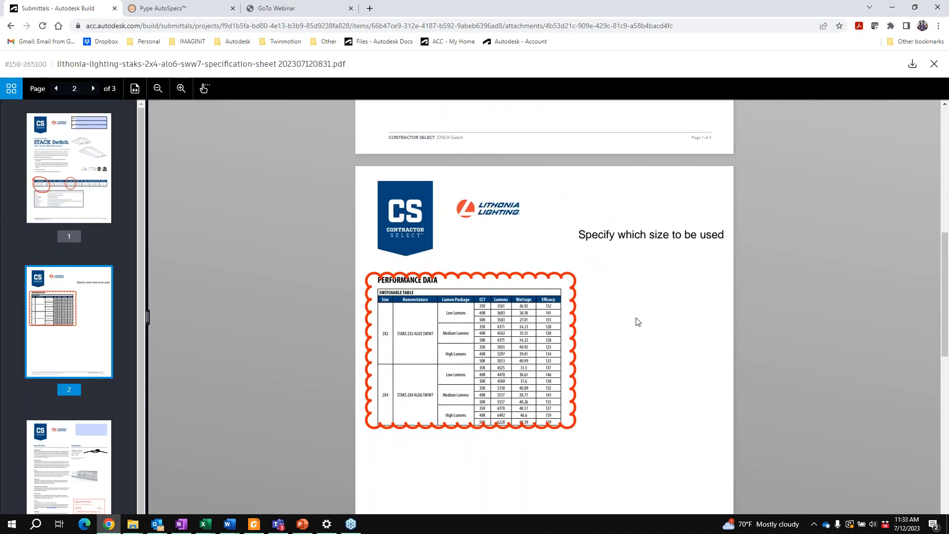
{"action": "scroll", "coordinate": [635, 324], "scroll_direction": "down", "scroll_amount": 5}
{"action": "scroll", "coordinate": [631, 346], "scroll_direction": "down", "scroll_amount": 6}
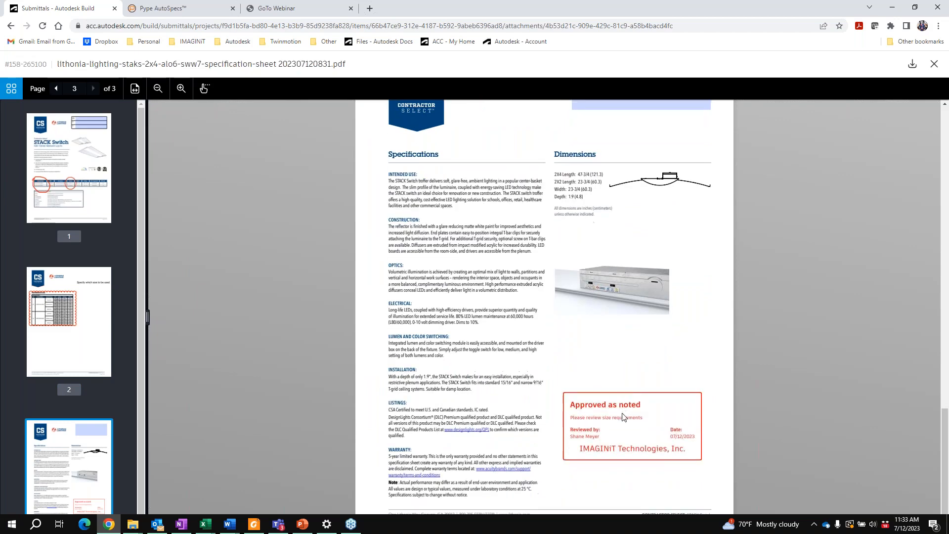
{"action": "scroll", "coordinate": [618, 426], "scroll_direction": "up", "scroll_amount": 4}
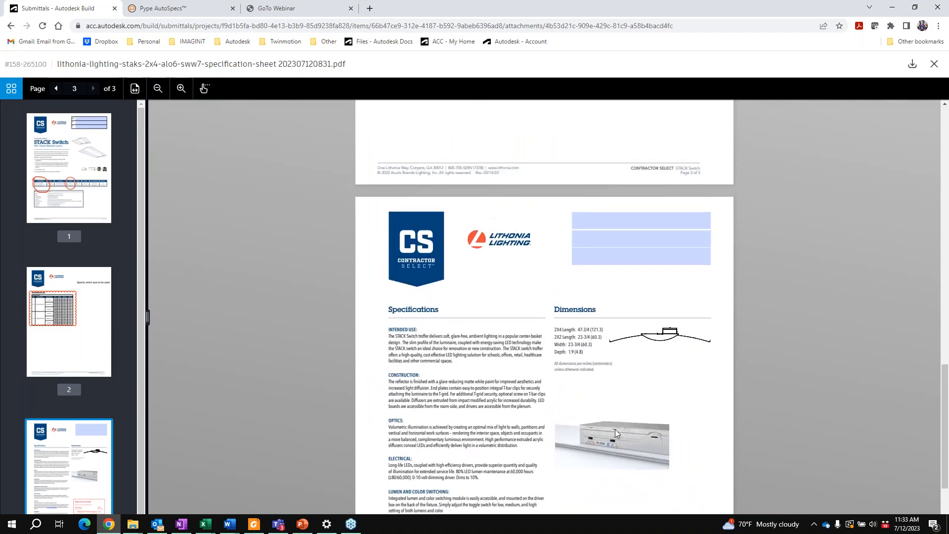
{"action": "scroll", "coordinate": [613, 332], "scroll_direction": "up", "scroll_amount": 8}
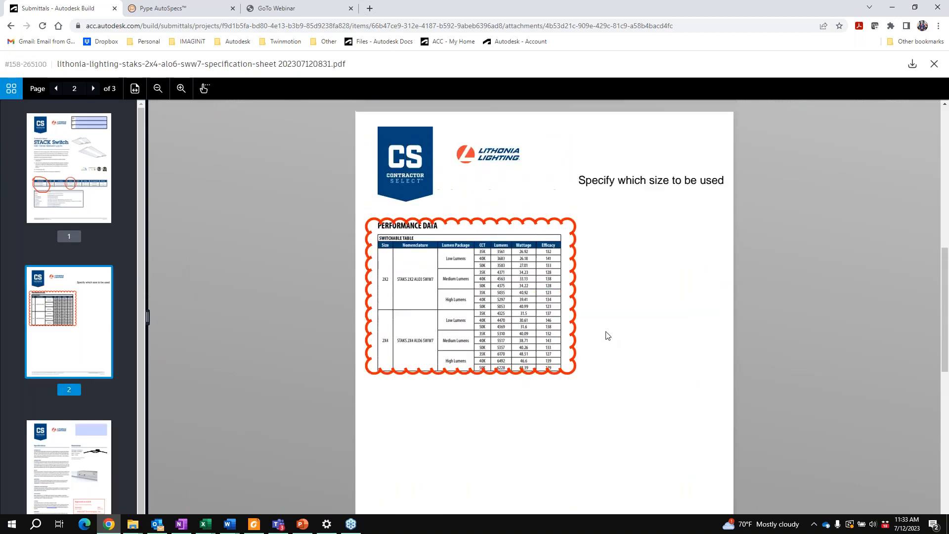
{"action": "scroll", "coordinate": [608, 336], "scroll_direction": "up", "scroll_amount": 7}
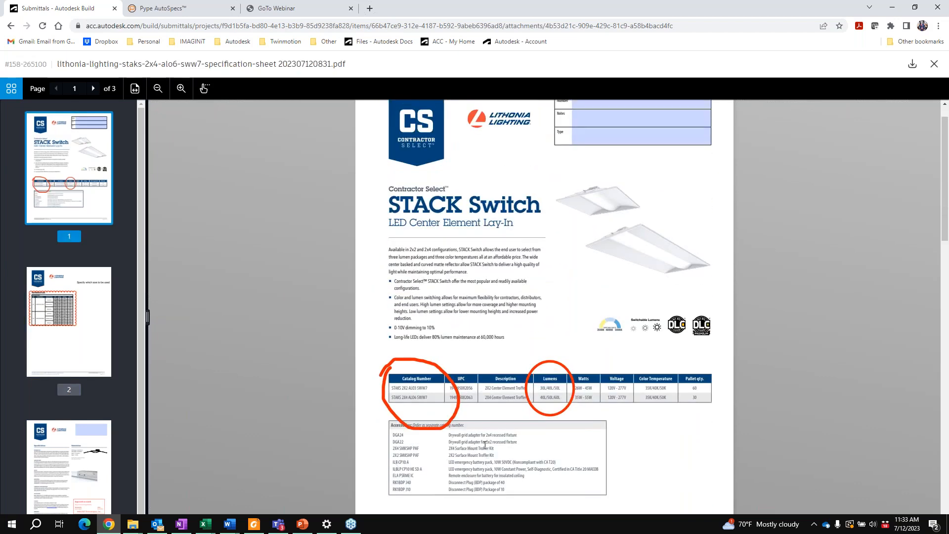
{"action": "scroll", "coordinate": [479, 420], "scroll_direction": "down", "scroll_amount": 8}
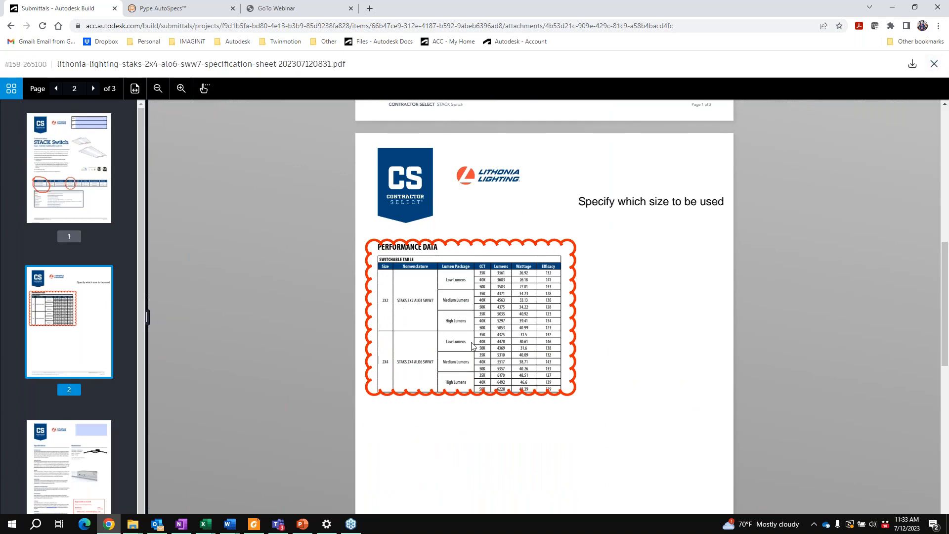
{"action": "left_click", "coordinate": [934, 63]}
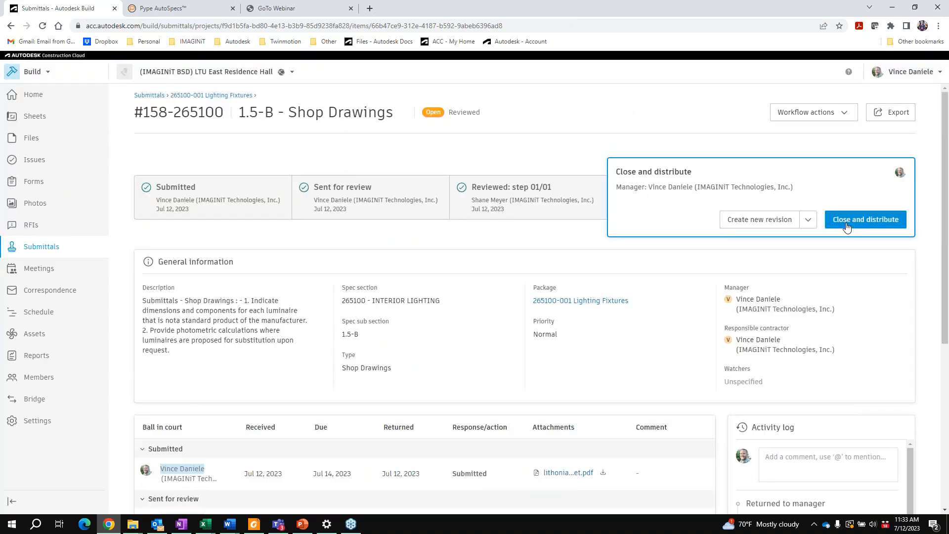
- Create a new revision of the item with submitter due date 7/14/2023 and the note "Specify which size"
{"action": "left_click", "coordinate": [760, 219]}
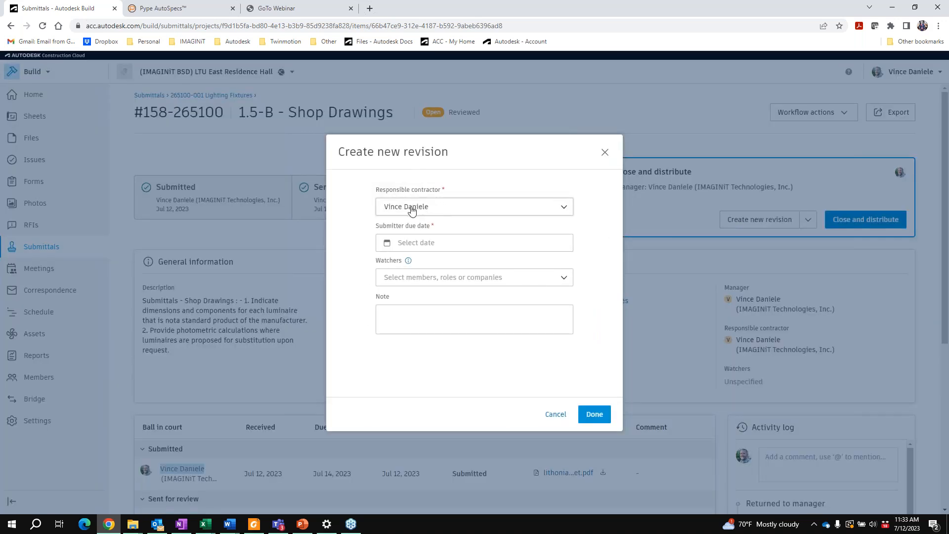
{"action": "left_click", "coordinate": [407, 318]}
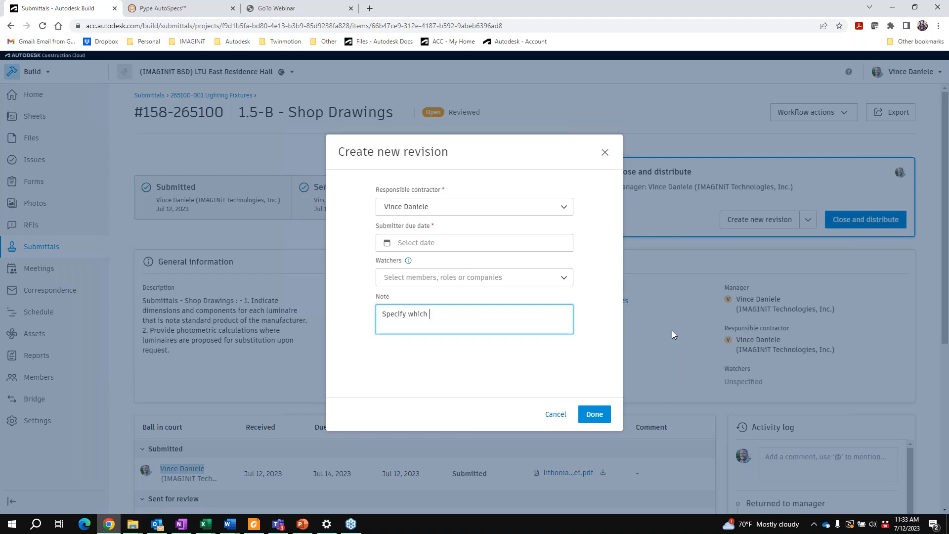
{"action": "type", "text": "Specify which size"}
{"action": "left_click", "coordinate": [594, 415]}
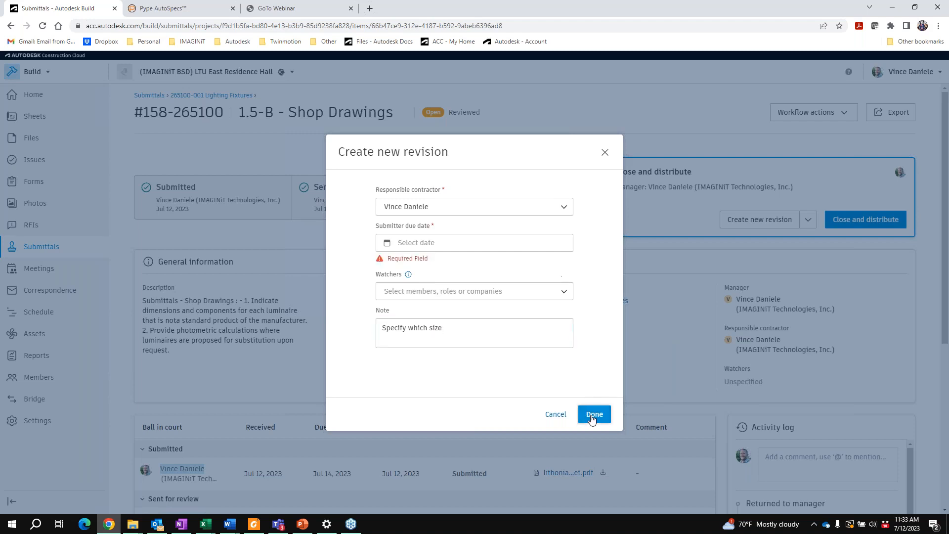
{"action": "left_click", "coordinate": [470, 245]}
{"action": "left_click", "coordinate": [491, 356]}
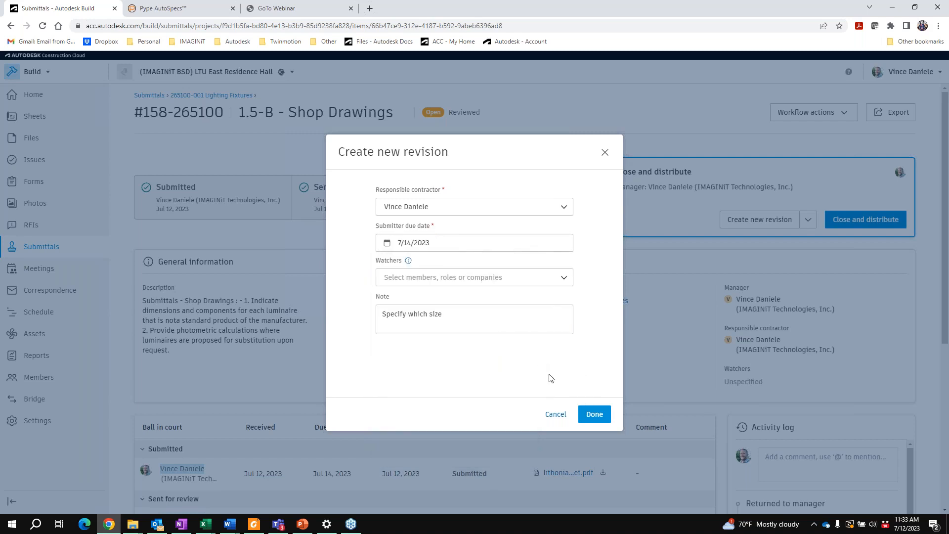
{"action": "left_click", "coordinate": [594, 415]}
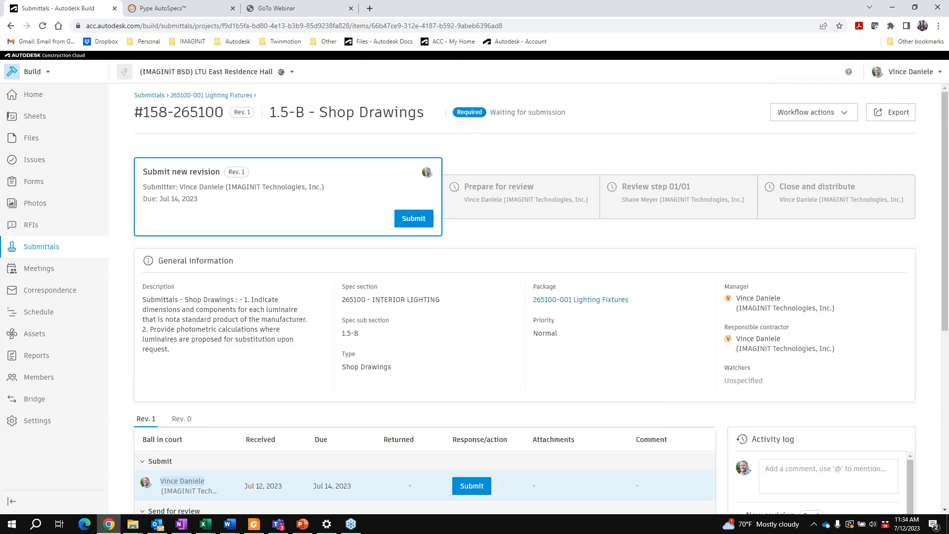
- Submit Rev. 1 of the item to the manager without attachments
{"action": "left_click", "coordinate": [414, 218]}
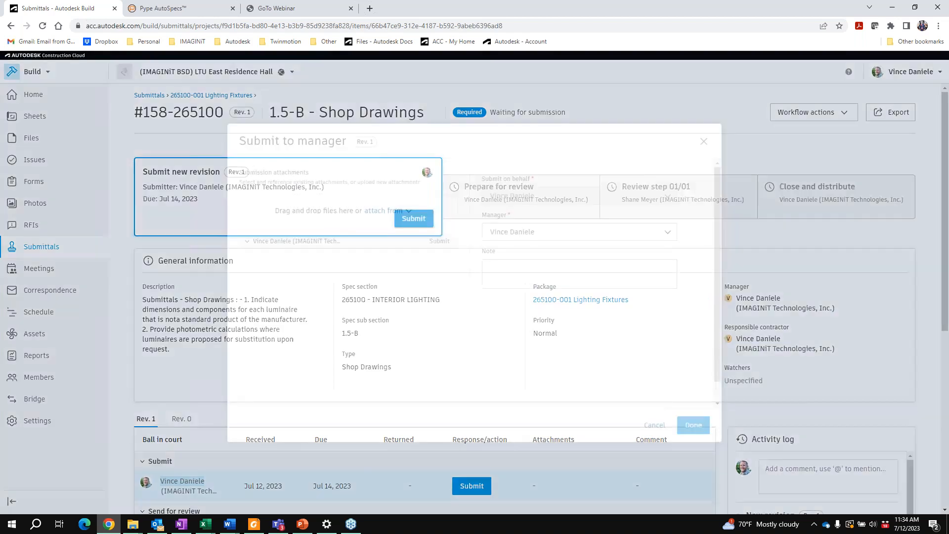
{"action": "left_click", "coordinate": [694, 425]}
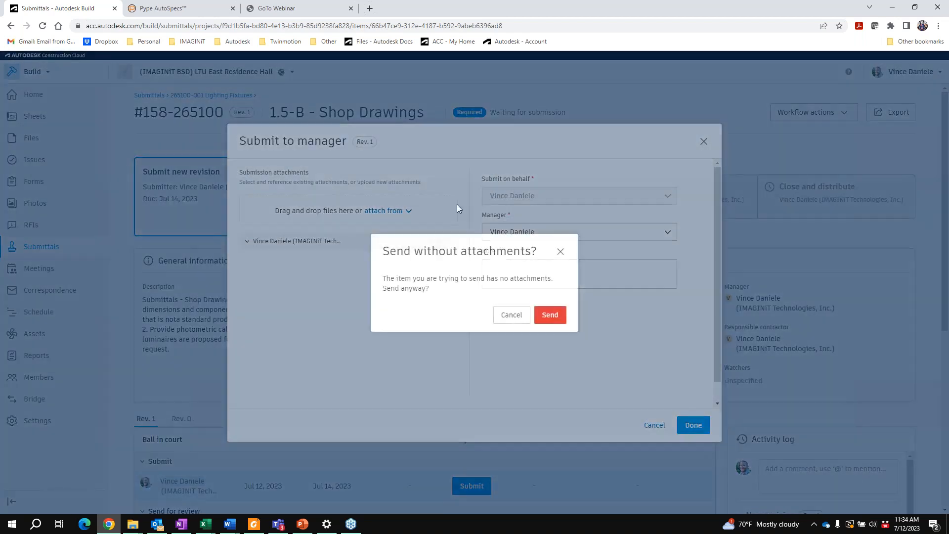
{"action": "left_click", "coordinate": [549, 315]}
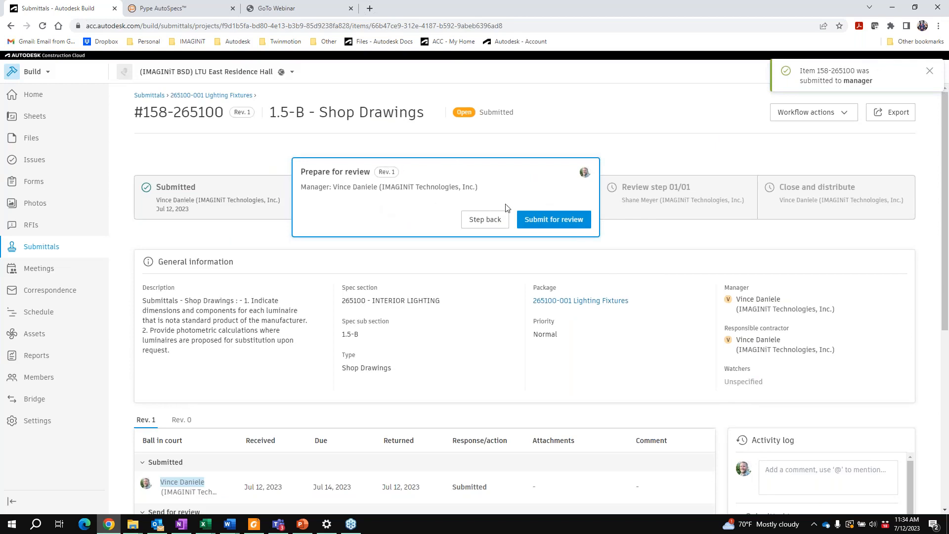
- Submit item 158-265100 for review without attachments, keeping the assigned reviewer and due date
{"action": "left_click", "coordinate": [569, 223]}
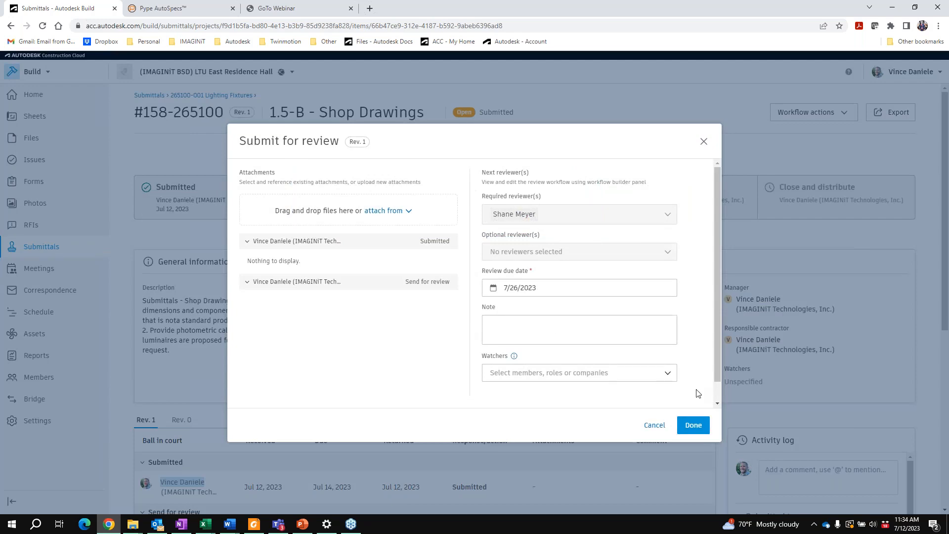
{"action": "left_click", "coordinate": [694, 425]}
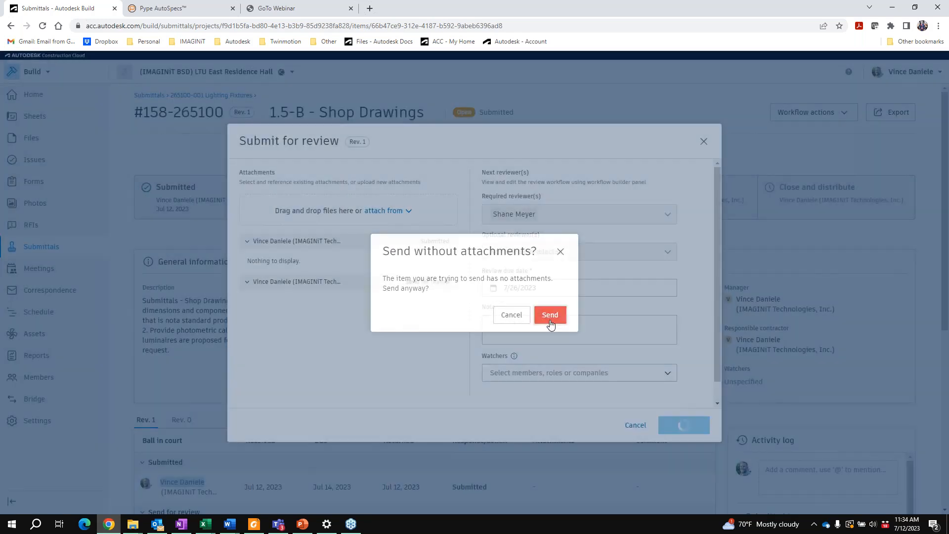
{"action": "left_click", "coordinate": [550, 319]}
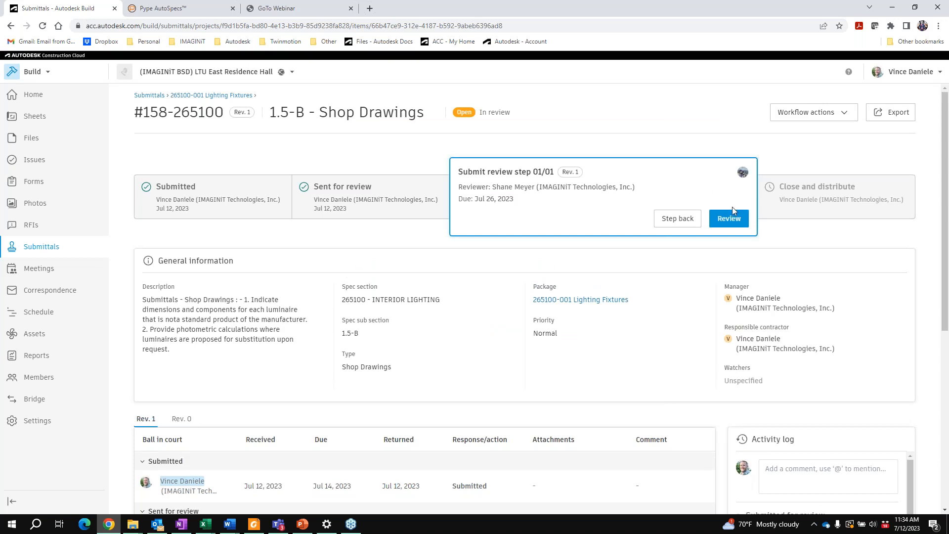
- Complete review step 01/01 on the reviewer's behalf with the response Approved, sending it without attachments
{"action": "left_click", "coordinate": [730, 219]}
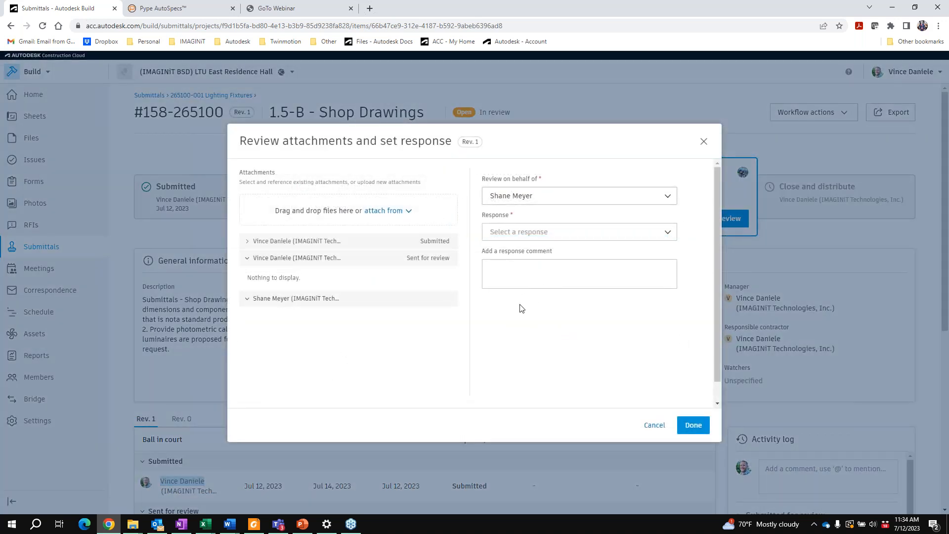
{"action": "left_click", "coordinate": [505, 233]}
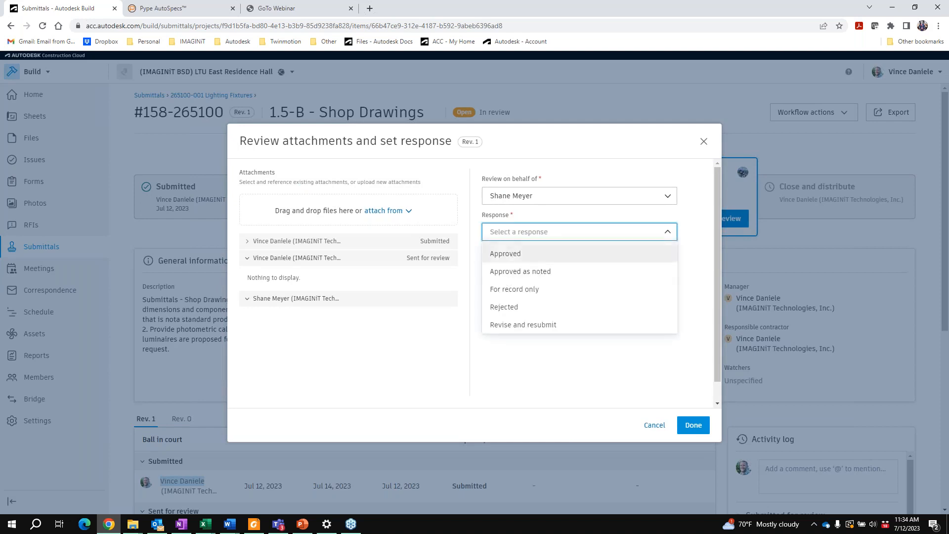
{"action": "left_click", "coordinate": [509, 253]}
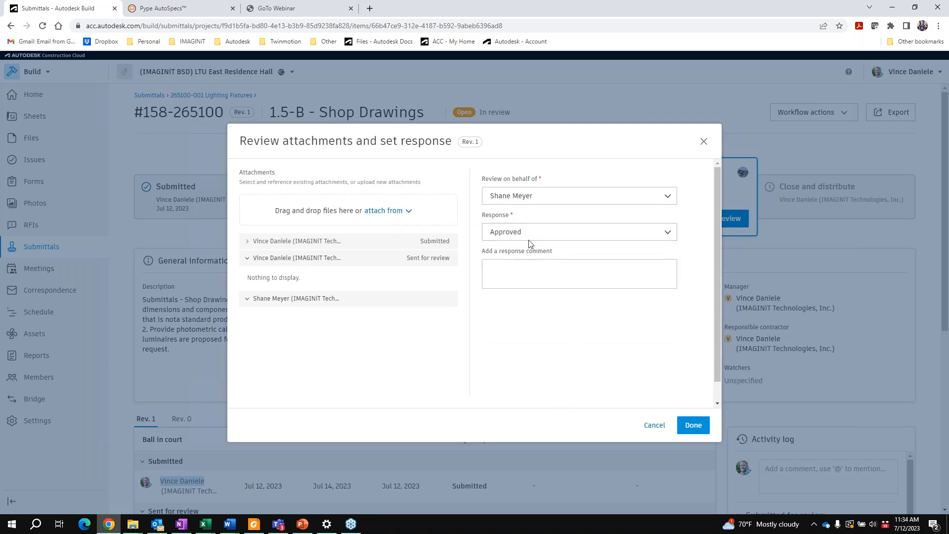
{"action": "left_click", "coordinate": [693, 425]}
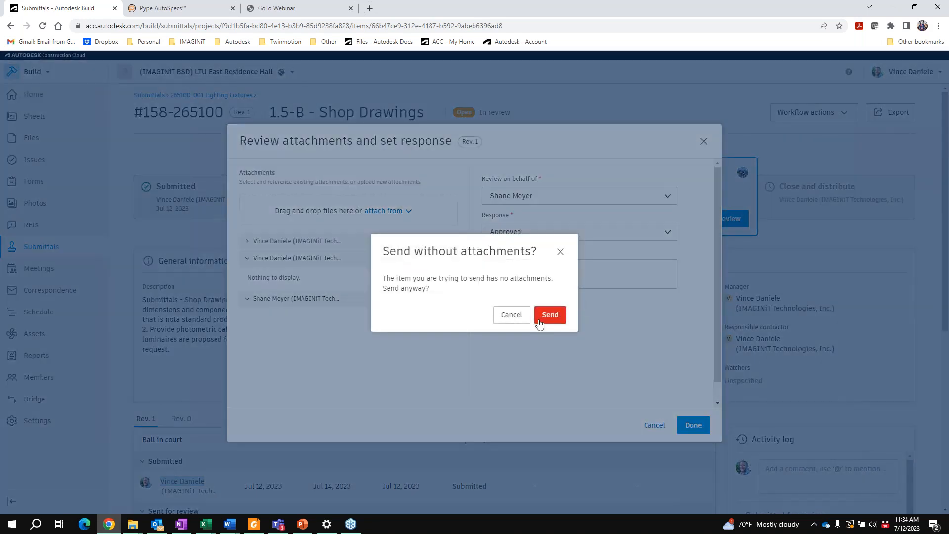
{"action": "left_click", "coordinate": [540, 324]}
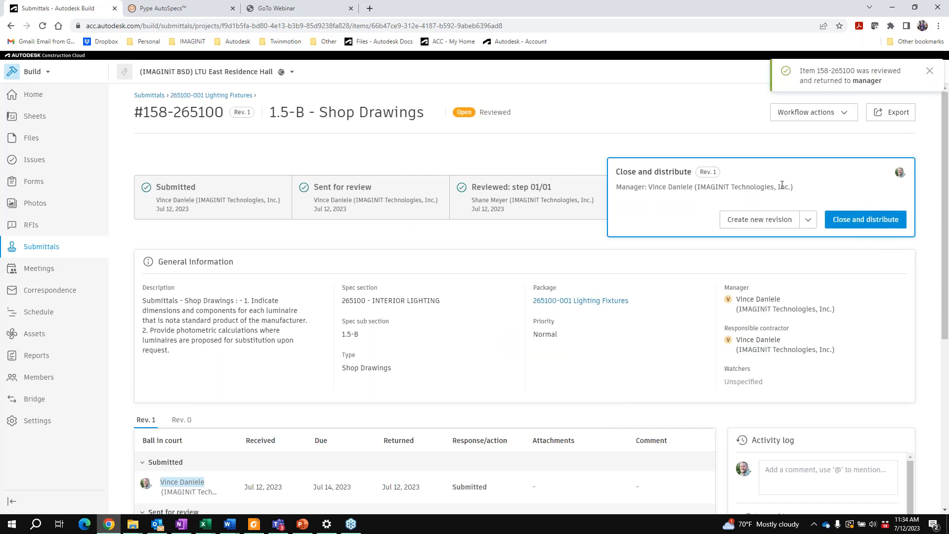
- Open the Close and distribute form and inspect the attachments from the earlier workflow stages
{"action": "left_click", "coordinate": [873, 225]}
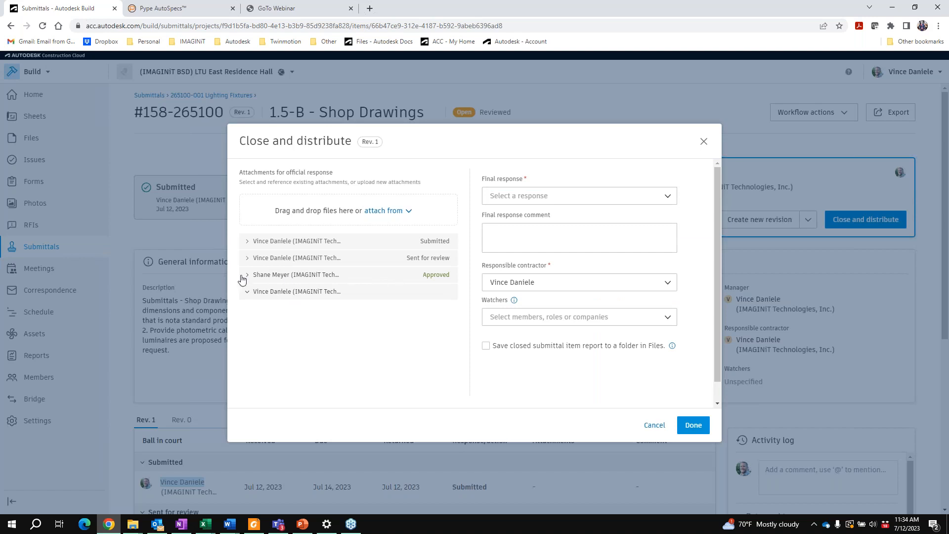
{"action": "left_click", "coordinate": [251, 259]}
{"action": "left_click", "coordinate": [251, 262]}
{"action": "left_click", "coordinate": [247, 275]}
{"action": "left_click", "coordinate": [248, 275]}
{"action": "left_click", "coordinate": [248, 245]}
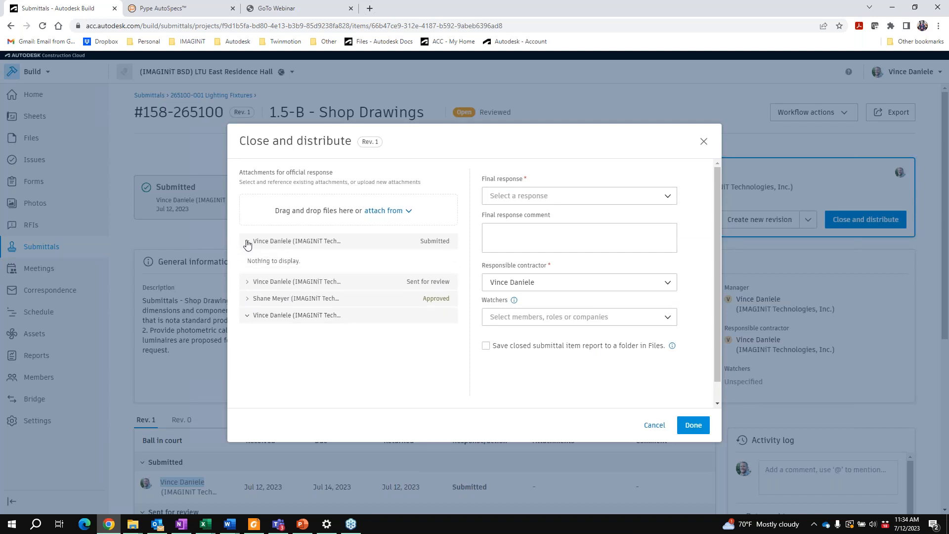
{"action": "left_click", "coordinate": [248, 244]}
- Set the final response to Approved and choose to save the closed submittal item report to a folder in Files
{"action": "left_click", "coordinate": [642, 200]}
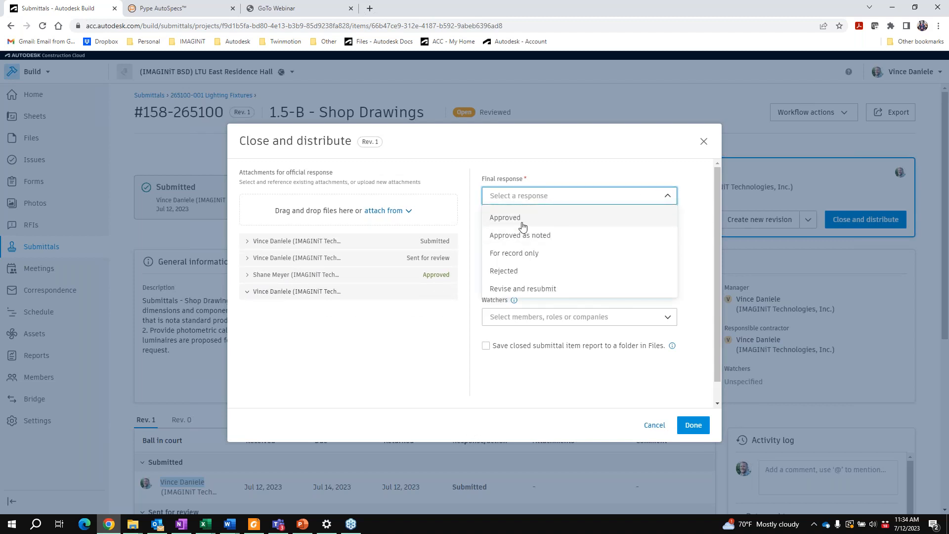
{"action": "left_click", "coordinate": [517, 215]}
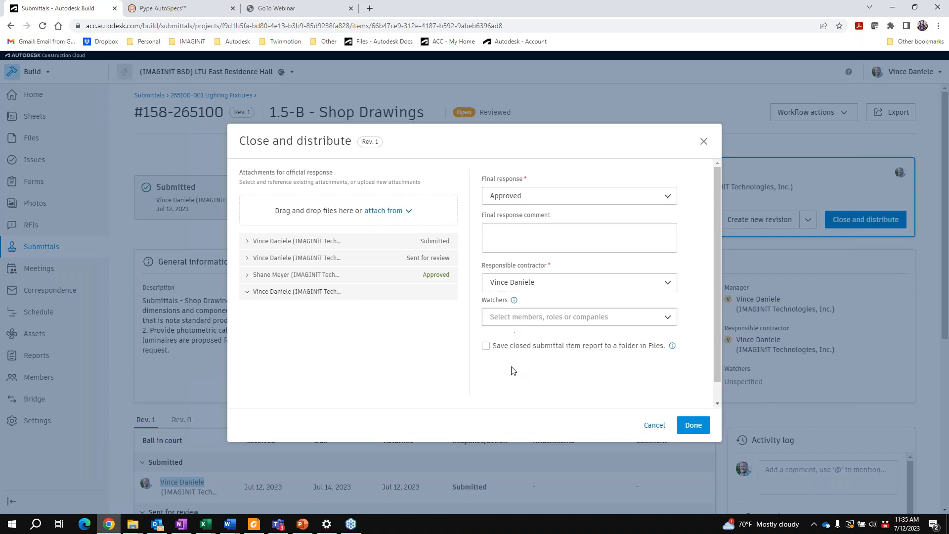
{"action": "left_click", "coordinate": [486, 345]}
{"action": "key", "text": "ctrl"}
{"action": "key", "text": "ctrl"}
- Attach lithonia-lighting-staks-2x4-alo6-sww7-specification-sheet.pdf from the project files folder Submittals > By Trade > Electrical - Lighting
{"action": "left_click", "coordinate": [389, 211]}
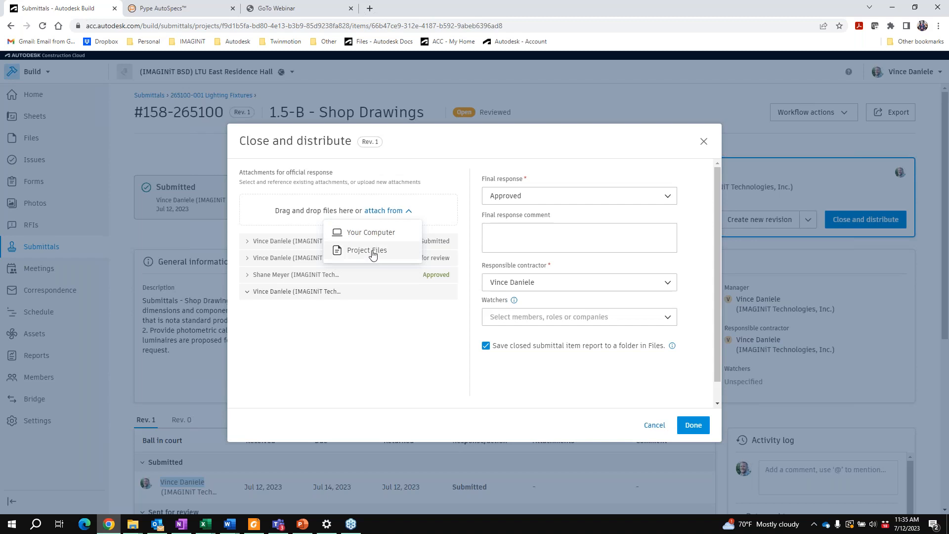
{"action": "left_click", "coordinate": [374, 250]}
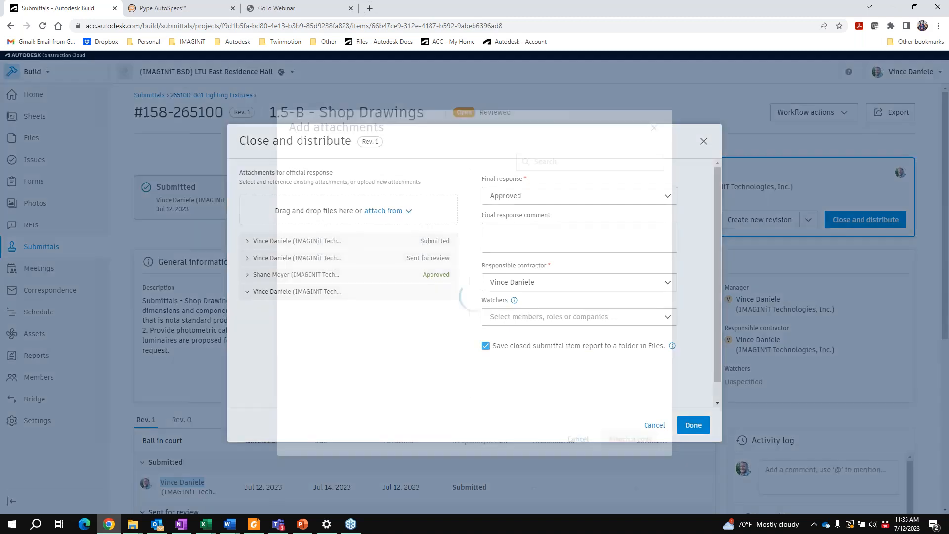
{"action": "left_click", "coordinate": [299, 193]}
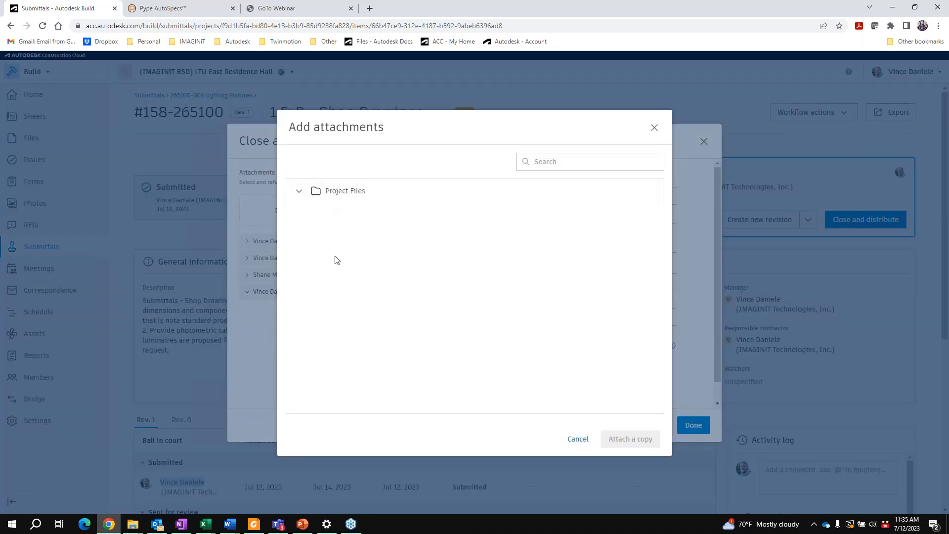
{"action": "left_click", "coordinate": [314, 333]}
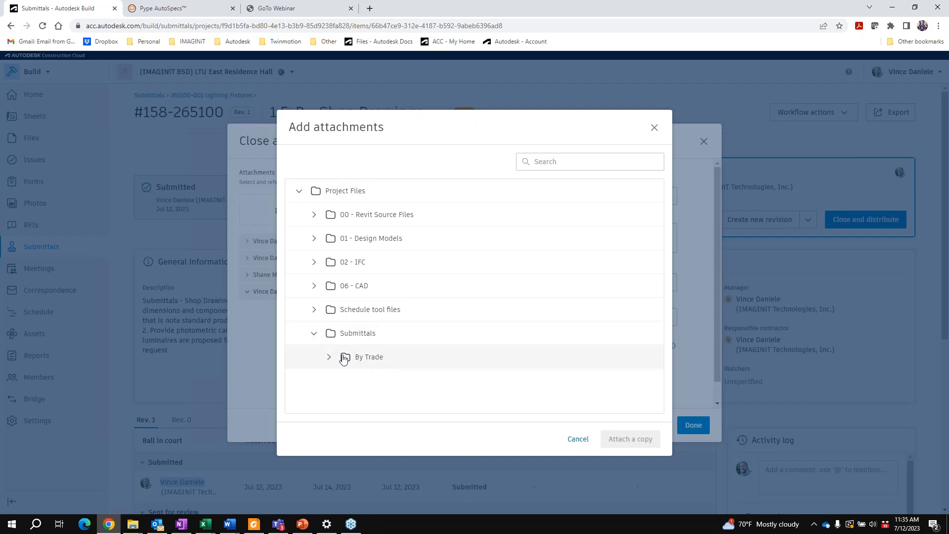
{"action": "left_click", "coordinate": [330, 357]}
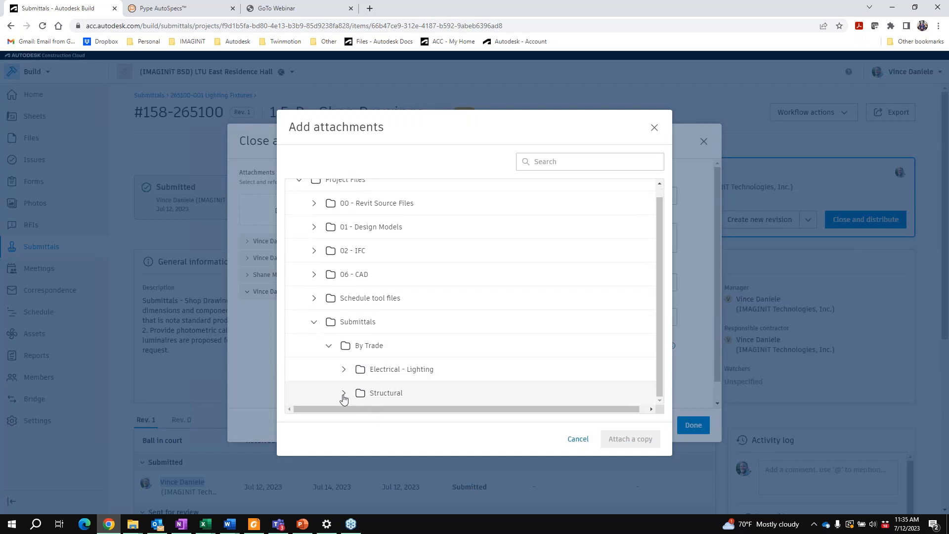
{"action": "left_click", "coordinate": [345, 370]}
{"action": "scroll", "coordinate": [447, 349], "scroll_direction": "down", "scroll_amount": 1}
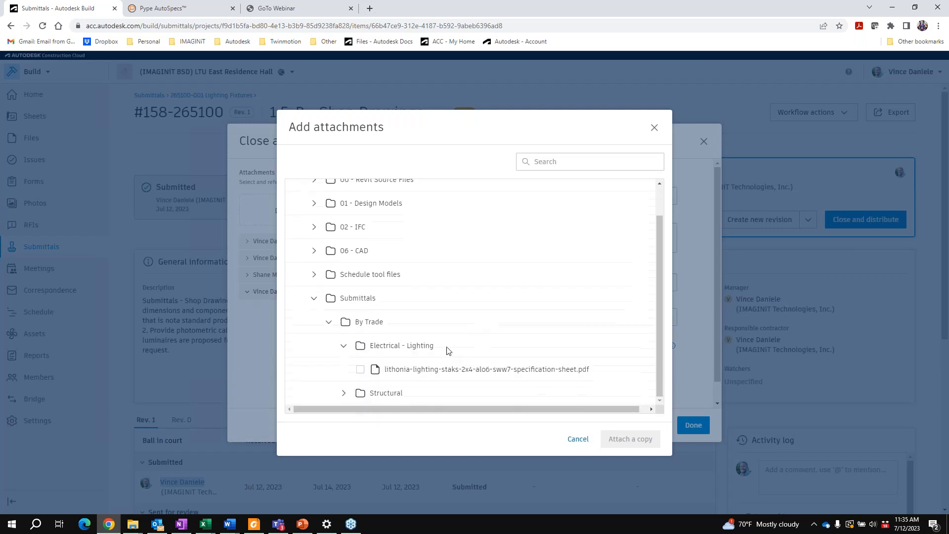
{"action": "left_click", "coordinate": [440, 372]}
{"action": "left_click", "coordinate": [630, 440]}
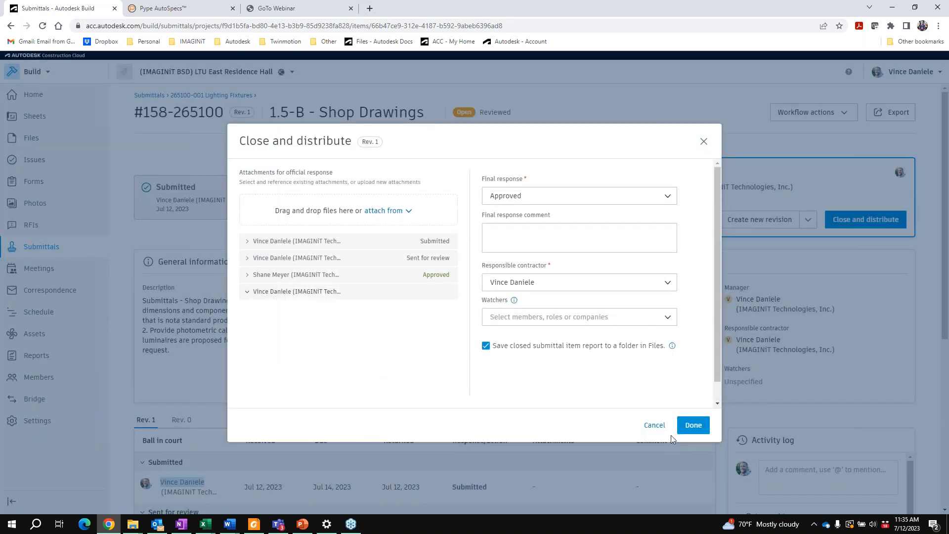
- Add the third listed project member as the item's only watcher, leaving roles and the whole company unselected
{"action": "left_click", "coordinate": [612, 318]}
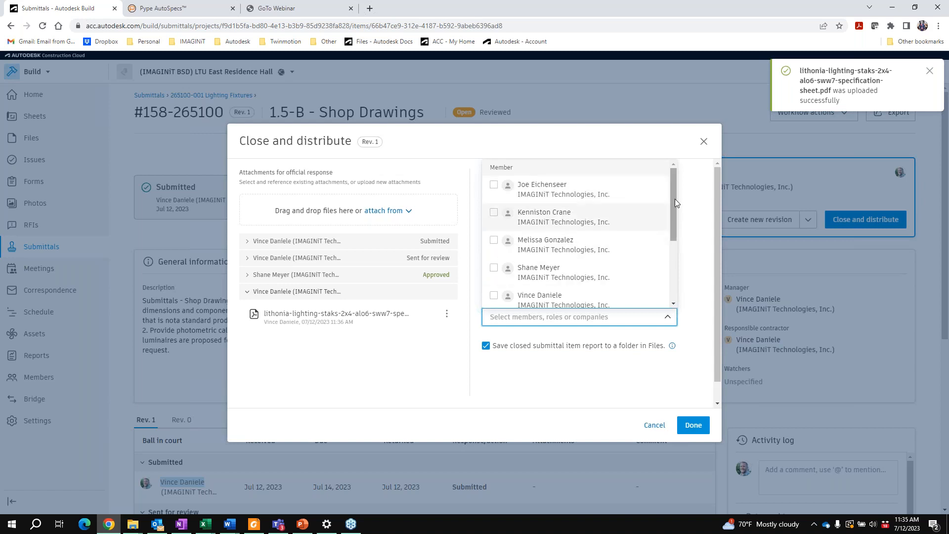
{"action": "left_click_drag", "start_coordinate": [675, 199], "coordinate": [684, 274]}
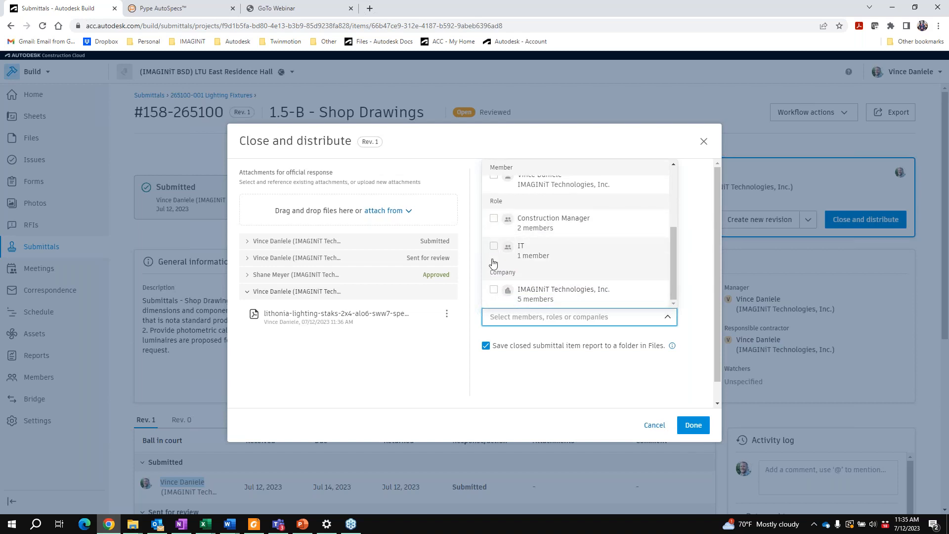
{"action": "scroll", "coordinate": [495, 294], "scroll_direction": "up", "scroll_amount": 1}
{"action": "scroll", "coordinate": [502, 287], "scroll_direction": "down", "scroll_amount": 1}
{"action": "left_click", "coordinate": [493, 291]}
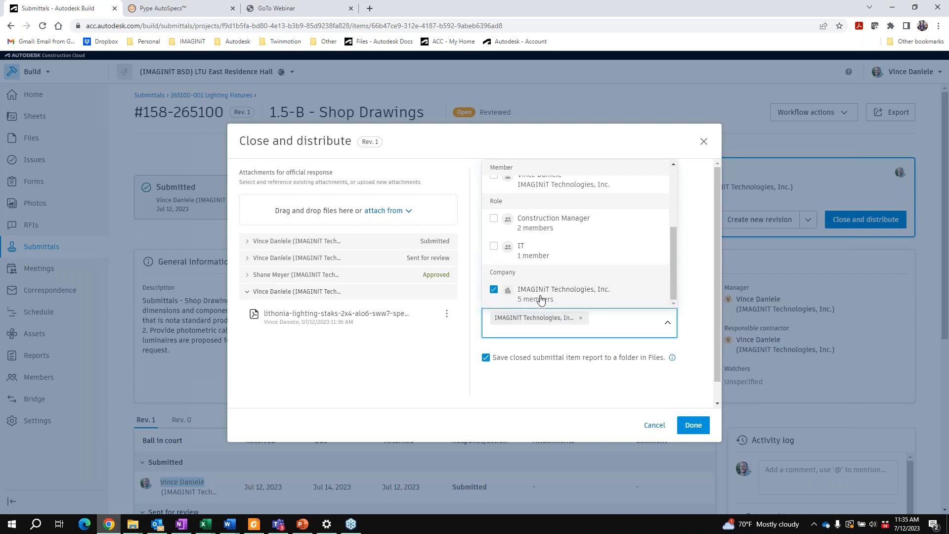
{"action": "left_click", "coordinate": [495, 291]}
{"action": "scroll", "coordinate": [497, 289], "scroll_direction": "up", "scroll_amount": 3}
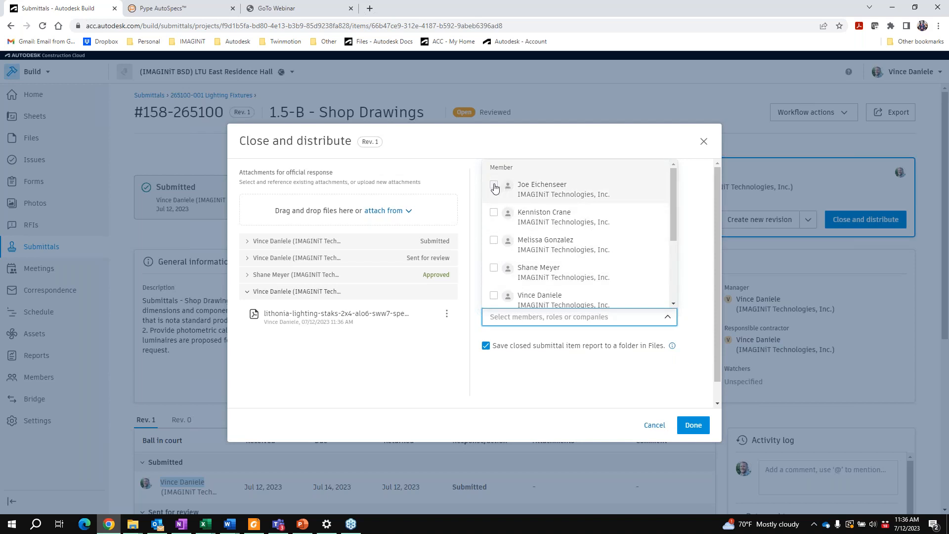
{"action": "left_click", "coordinate": [494, 241]}
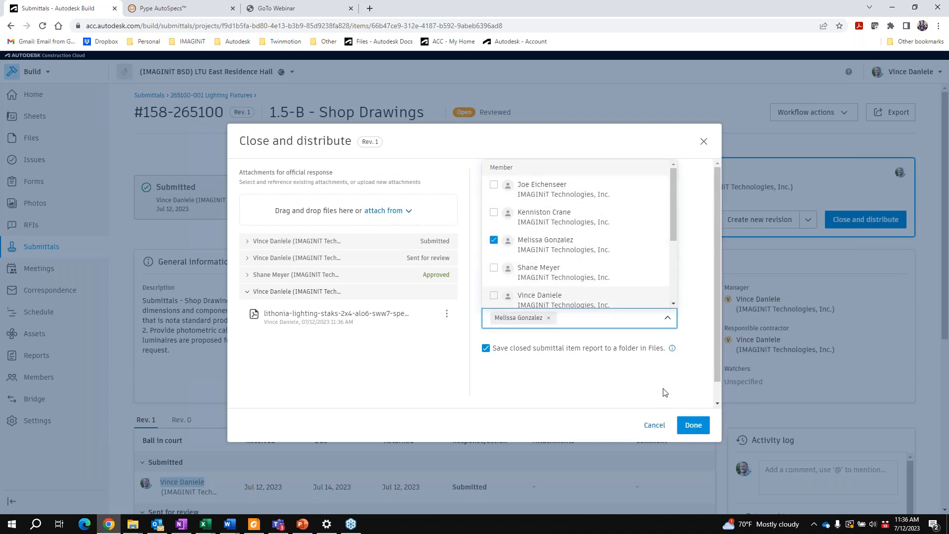
{"action": "left_click", "coordinate": [653, 379]}
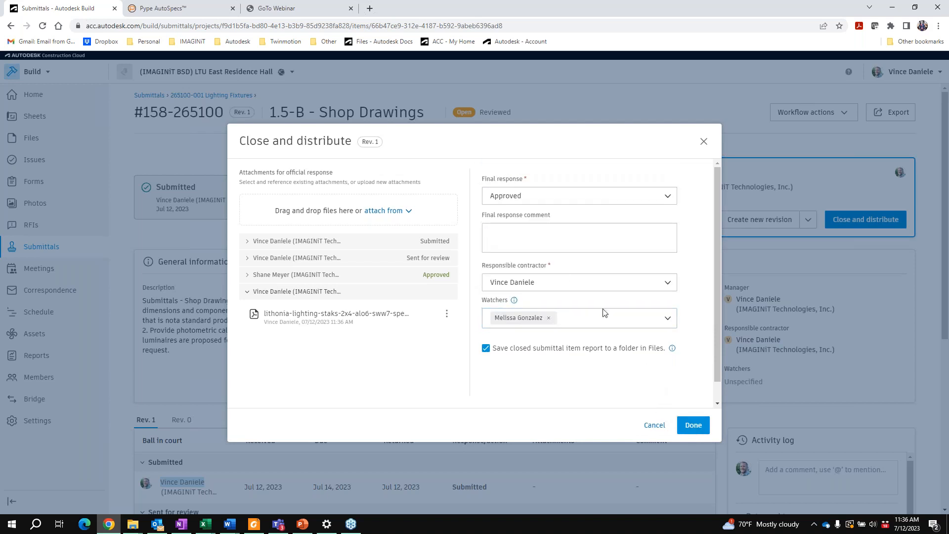
- Close and distribute the item, saving its report to the Submittals > By Trade > Electrical - Lighting folder
{"action": "left_click", "coordinate": [707, 426]}
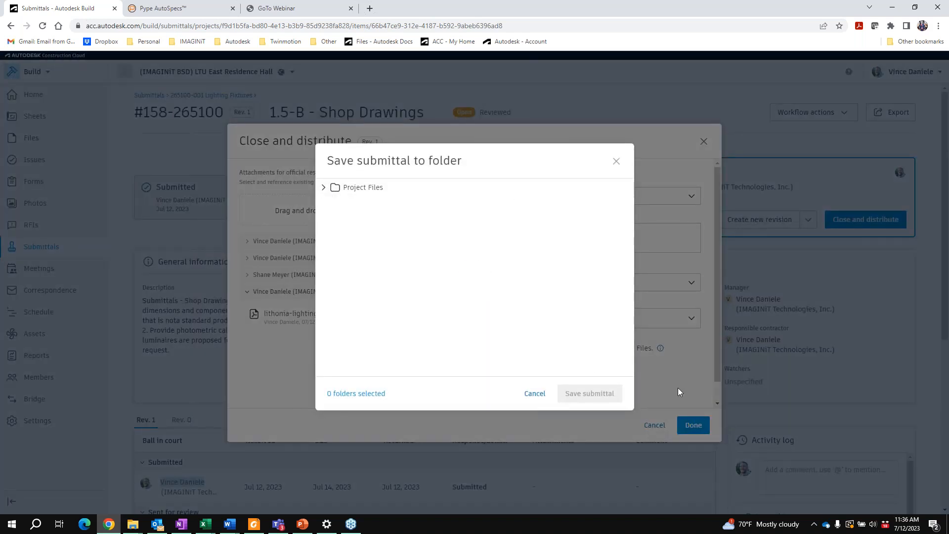
{"action": "left_click", "coordinate": [324, 188]}
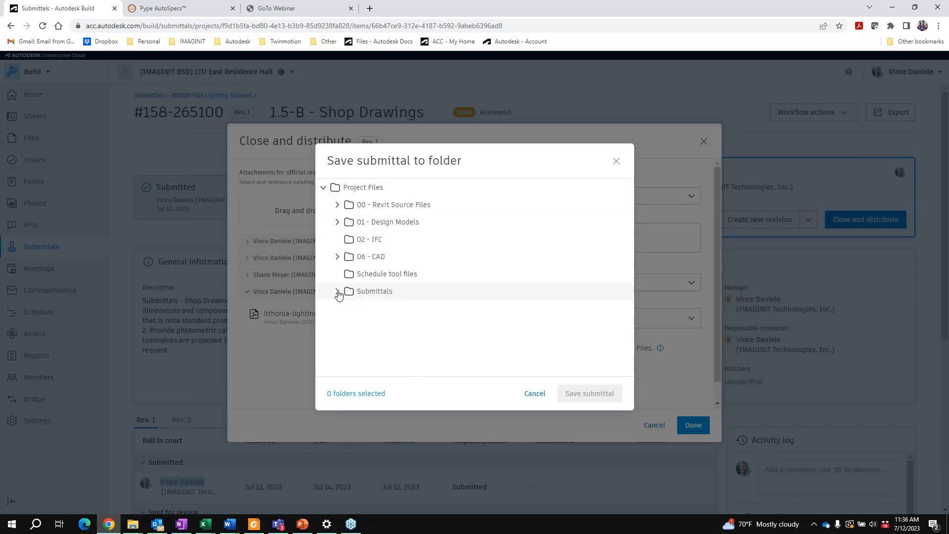
{"action": "left_click", "coordinate": [337, 291]}
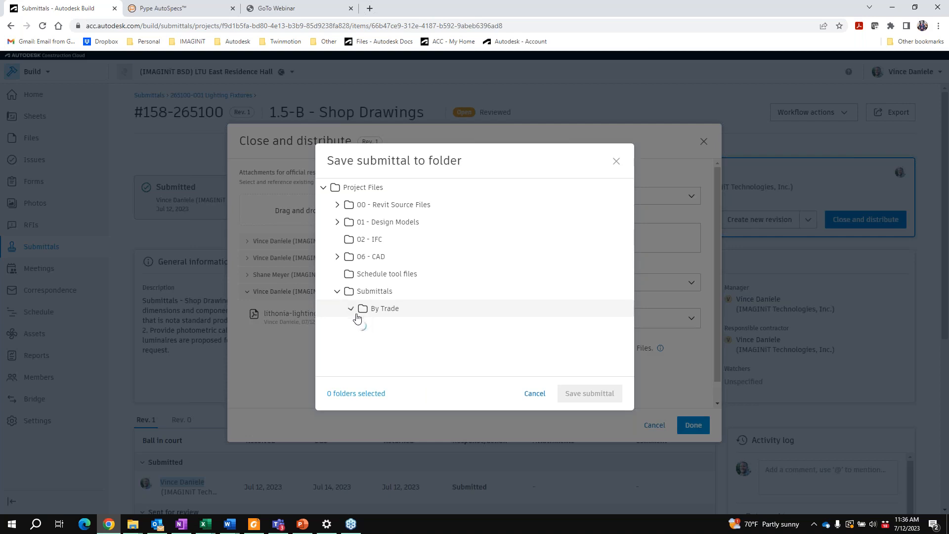
{"action": "left_click", "coordinate": [351, 308]}
{"action": "left_click", "coordinate": [402, 326]}
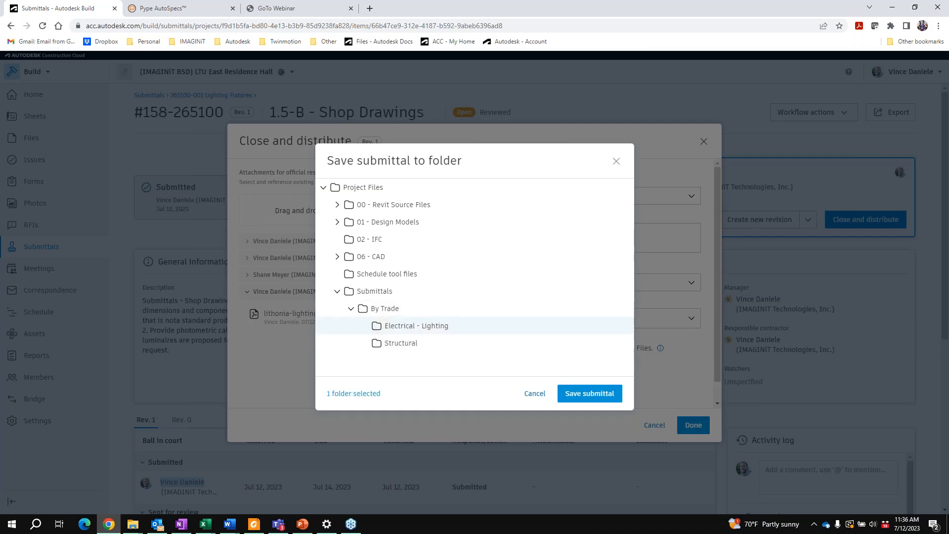
{"action": "left_click", "coordinate": [592, 398]}
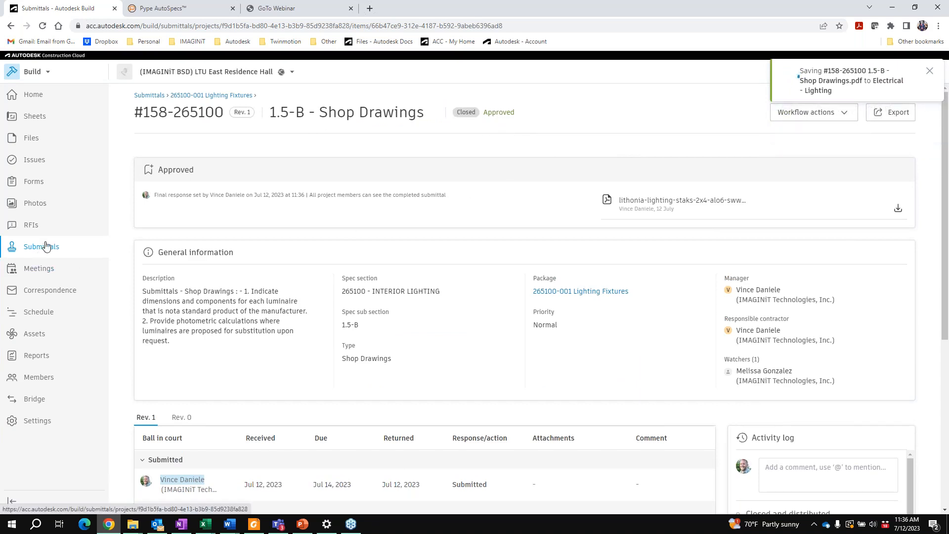
- Return to the submittals list and clear the spec section filter to review the status of all items
{"action": "left_click", "coordinate": [150, 95]}
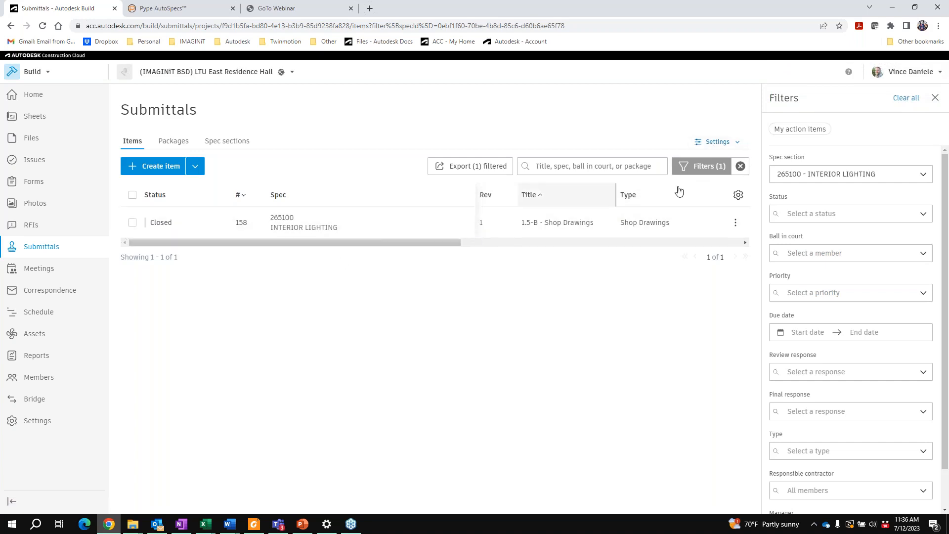
{"action": "left_click", "coordinate": [741, 167]}
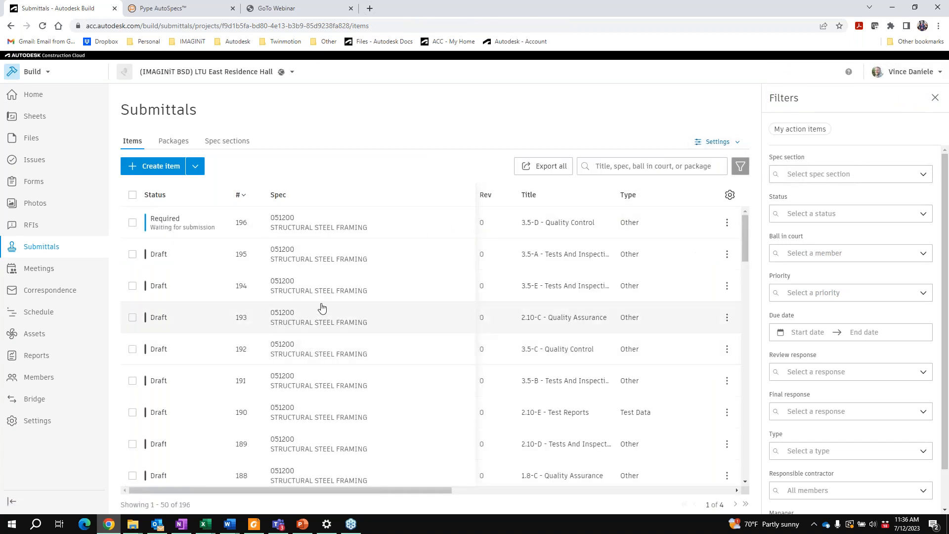
{"action": "scroll", "coordinate": [210, 267], "scroll_direction": "down", "scroll_amount": 10}
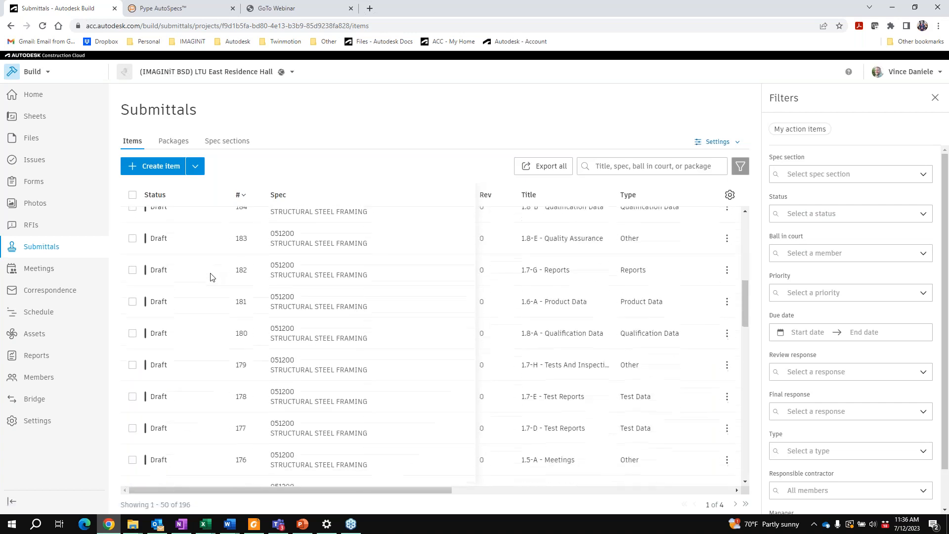
{"action": "scroll", "coordinate": [210, 331], "scroll_direction": "down", "scroll_amount": 6}
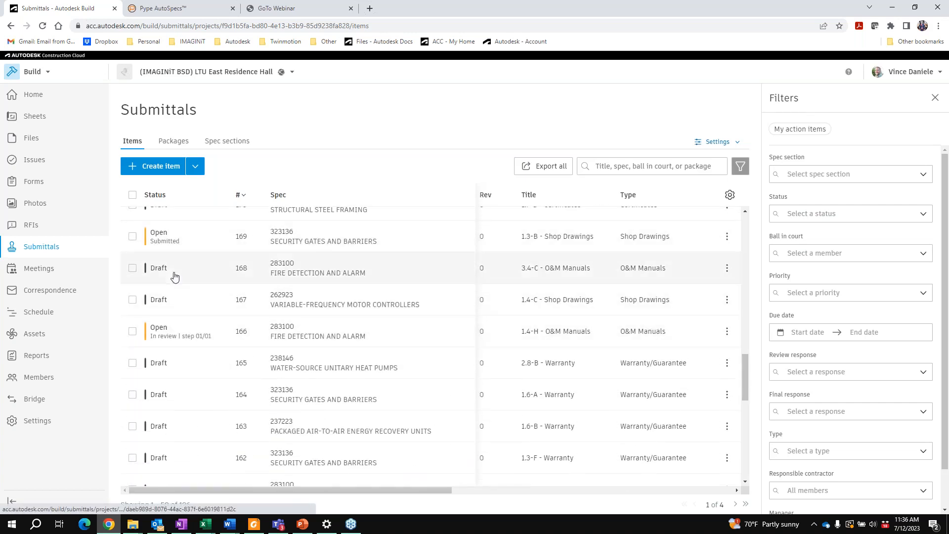
{"action": "scroll", "coordinate": [174, 275], "scroll_direction": "up", "scroll_amount": 2}
{"action": "scroll", "coordinate": [174, 318], "scroll_direction": "up", "scroll_amount": 12}
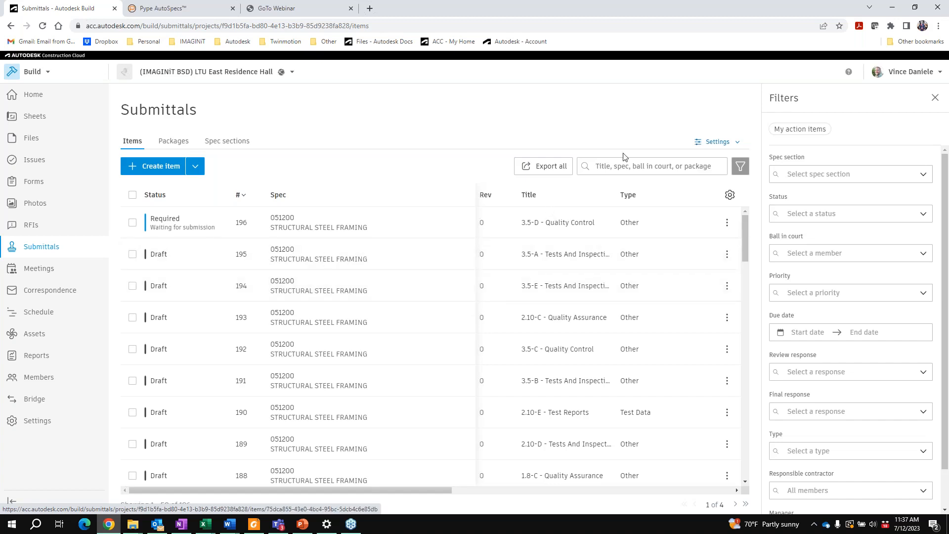
- Turn off closed submittals visibility in the submittals advanced settings and return to the submittals list
{"action": "left_click", "coordinate": [712, 143]}
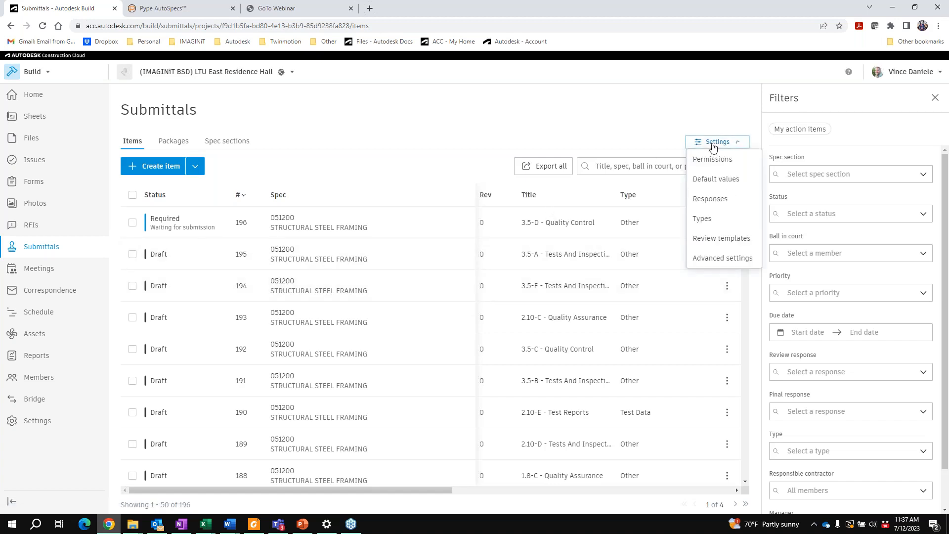
{"action": "left_click", "coordinate": [722, 258]}
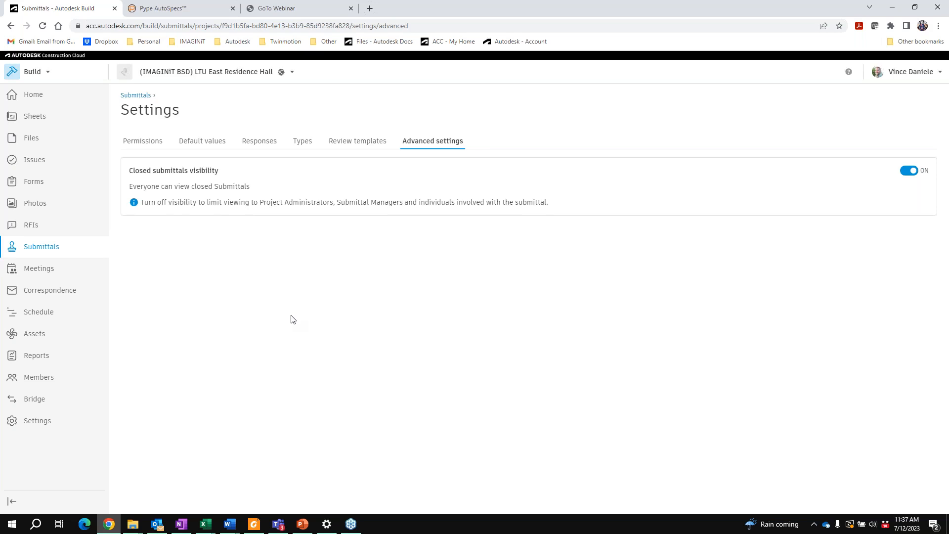
{"action": "left_click_drag", "start_coordinate": [128, 187], "coordinate": [251, 187]}
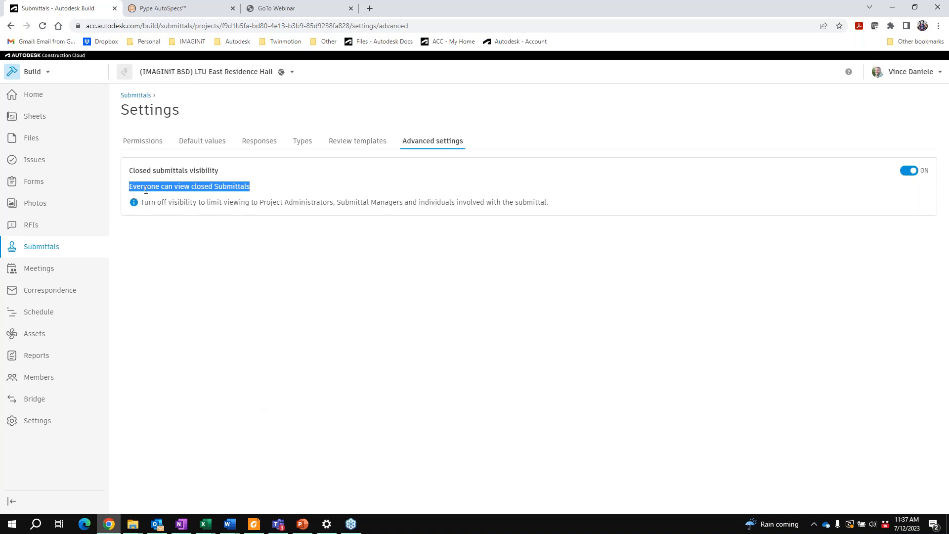
{"action": "left_click", "coordinate": [914, 173]}
{"action": "key", "text": "ctrl"}
{"action": "key", "text": "ctrl"}
{"action": "left_click", "coordinate": [253, 229]}
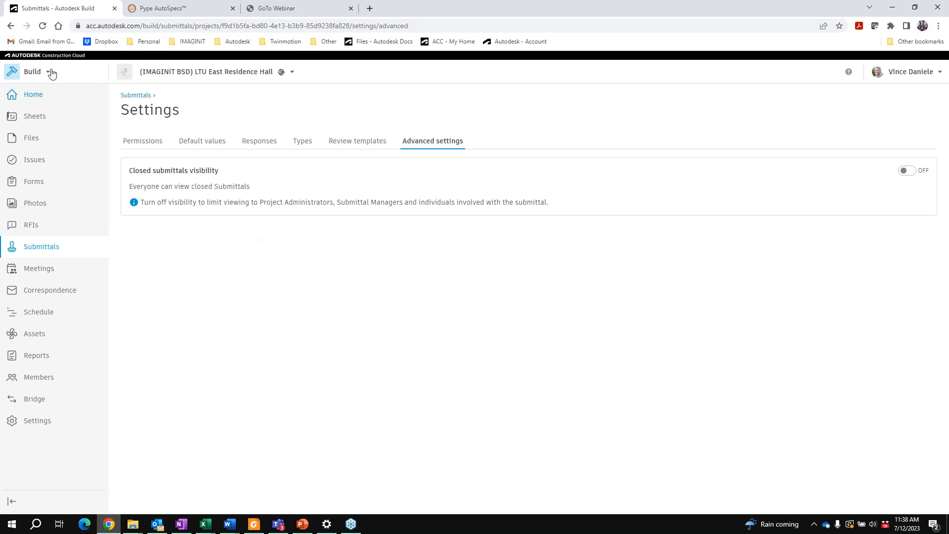
{"action": "left_click", "coordinate": [129, 96]}
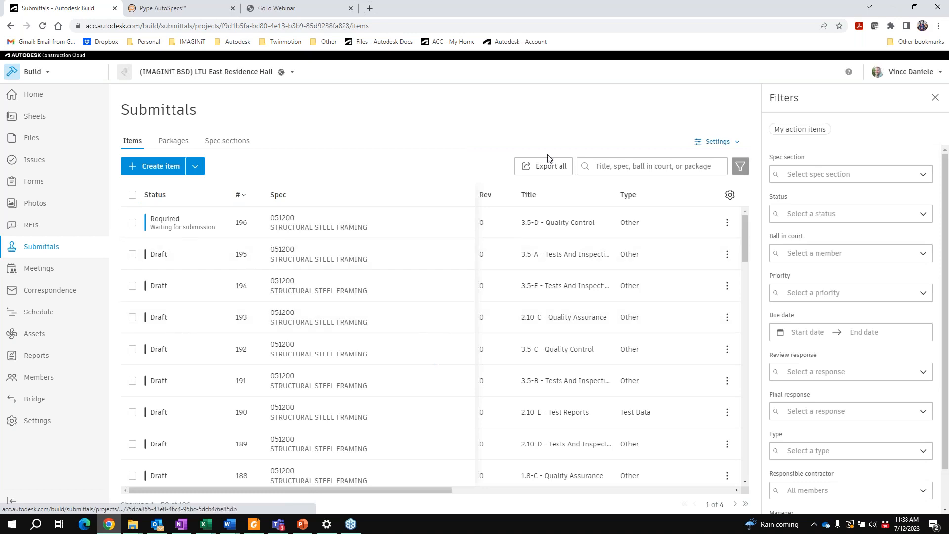
{"action": "left_click", "coordinate": [376, 197]}
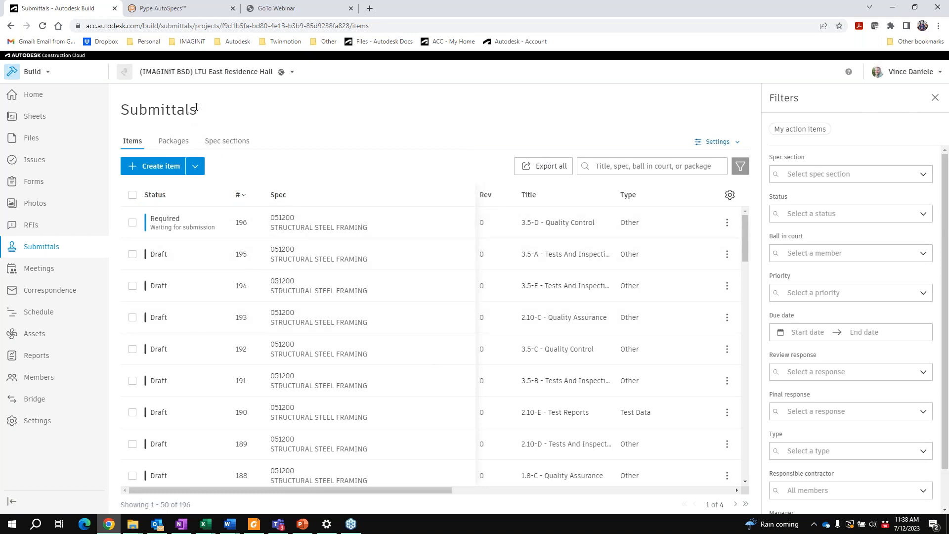
{"action": "left_click_drag", "start_coordinate": [196, 109], "coordinate": [120, 109]}
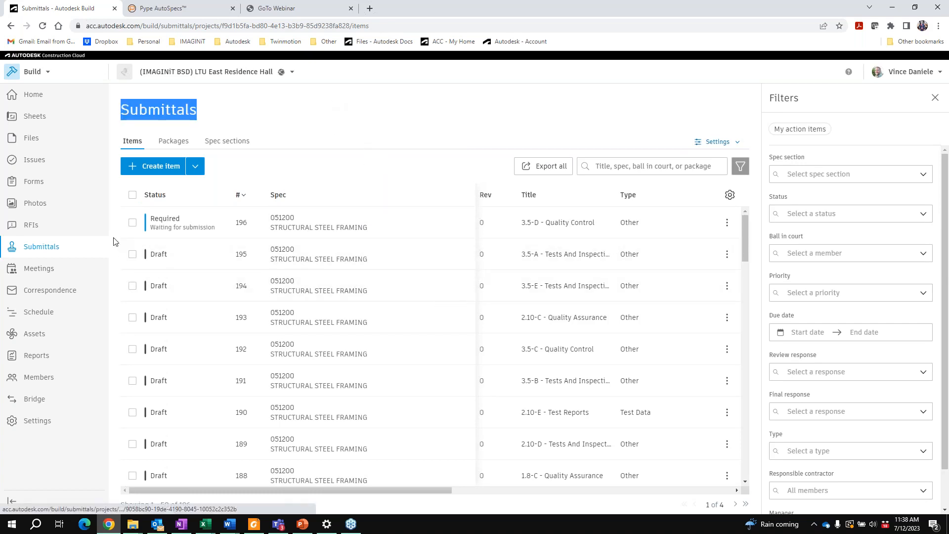
- Go to the project's RFIs and examine the fields of the new RFI form, closing it without creating an RFI
{"action": "left_click", "coordinate": [32, 227]}
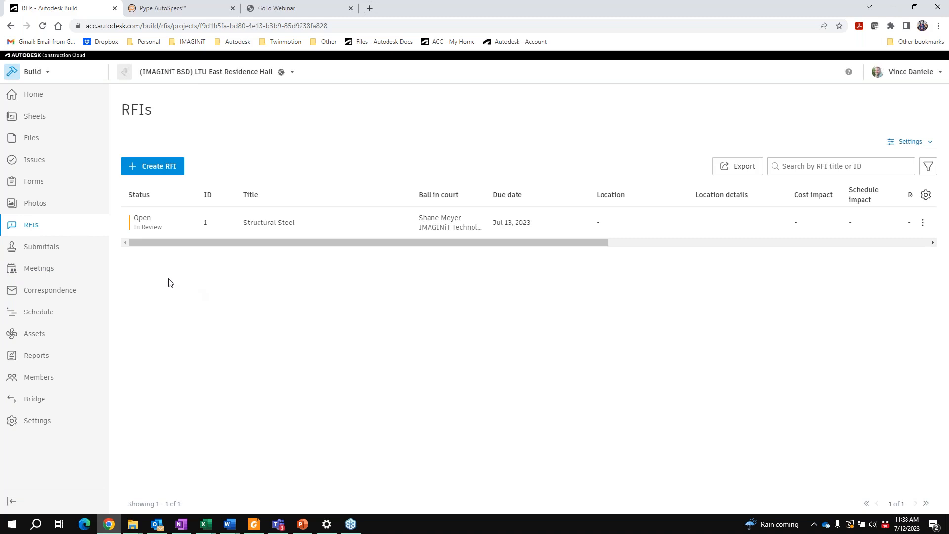
{"action": "left_click", "coordinate": [157, 170]}
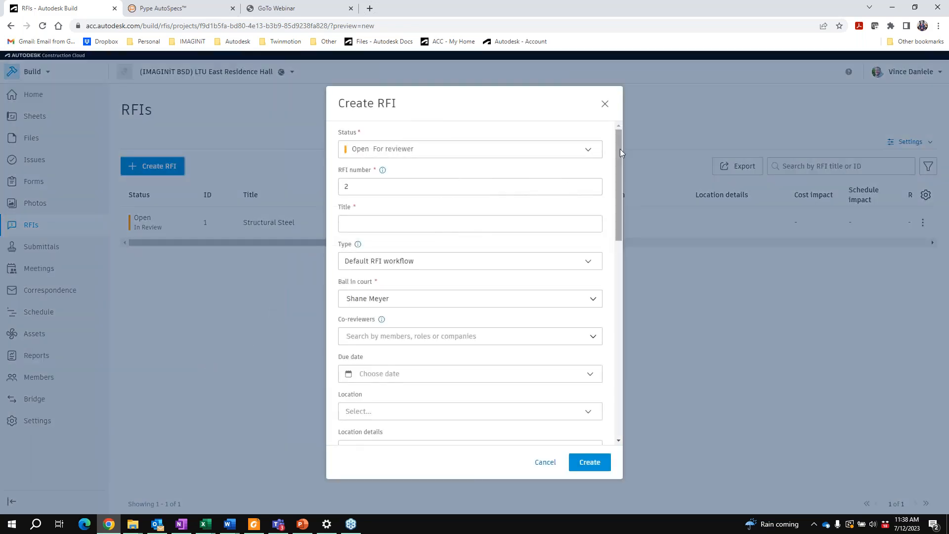
{"action": "left_click_drag", "start_coordinate": [621, 150], "coordinate": [620, 269]}
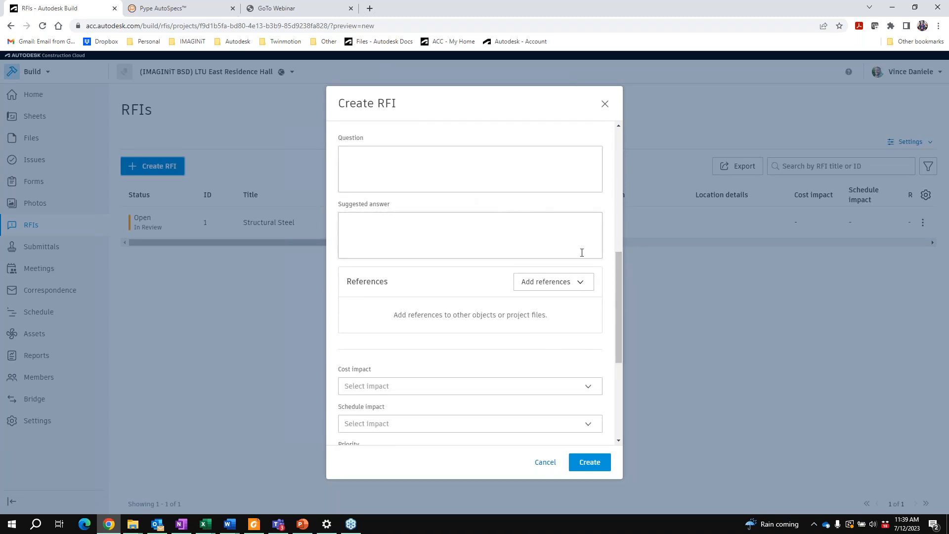
{"action": "left_click_drag", "start_coordinate": [619, 276], "coordinate": [605, 106]}
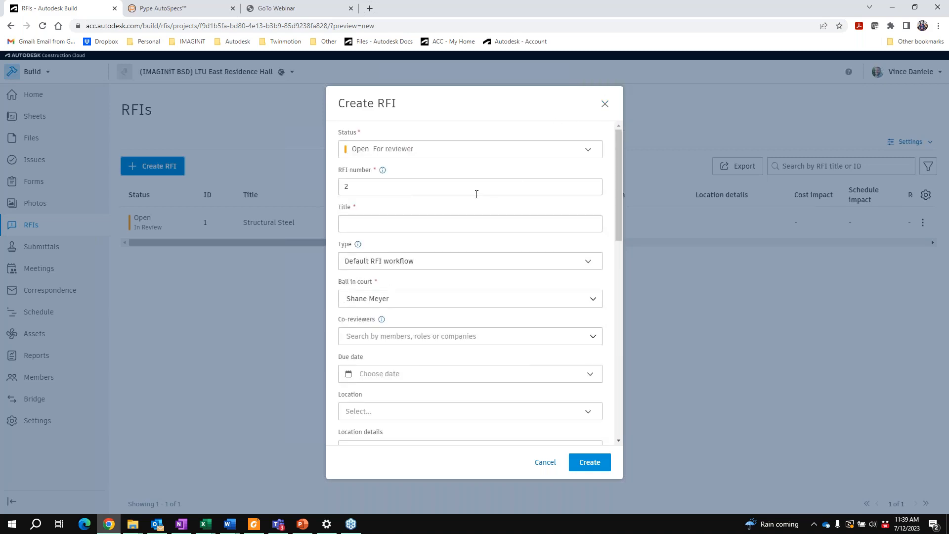
{"action": "left_click", "coordinate": [606, 104]}
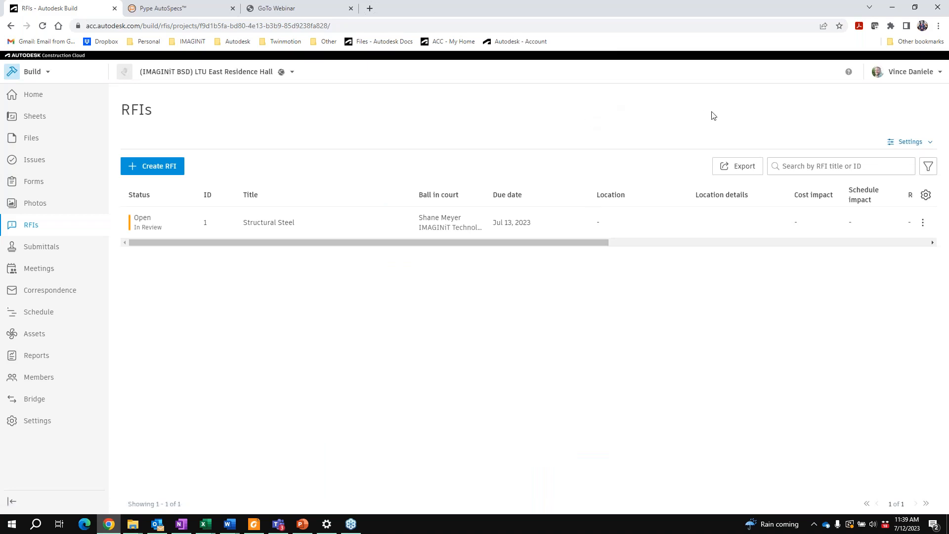
- Go to the RFI permissions settings and examine the workflow role options for the member assigned as Reviewer
{"action": "left_click", "coordinate": [929, 142]}
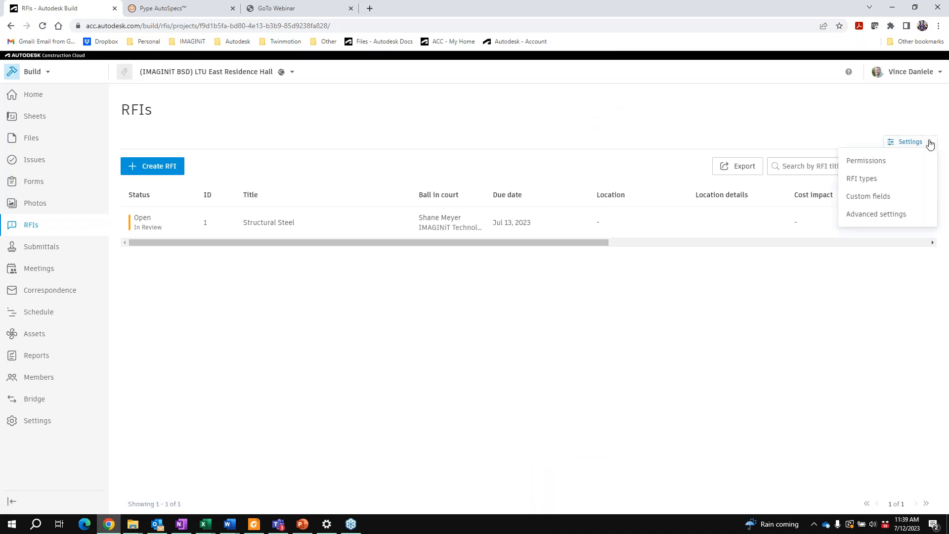
{"action": "left_click", "coordinate": [869, 164]}
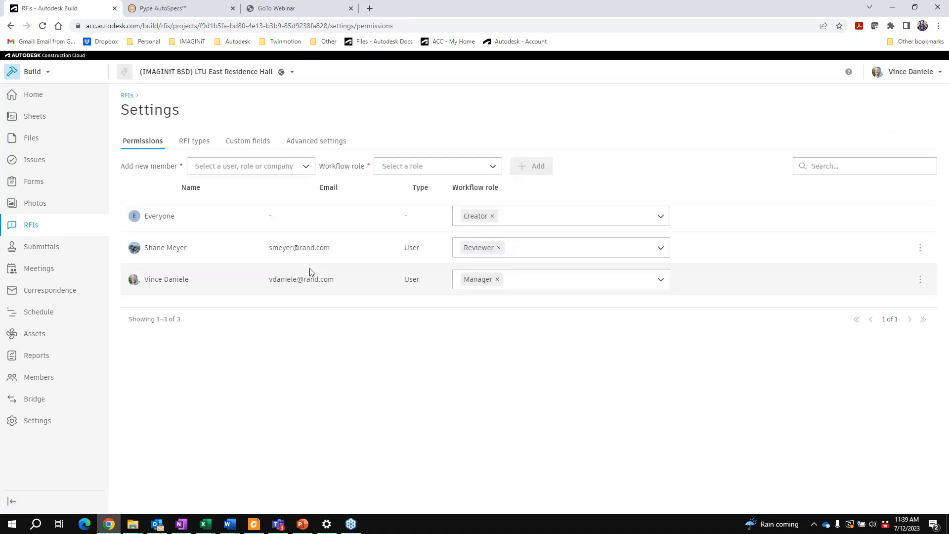
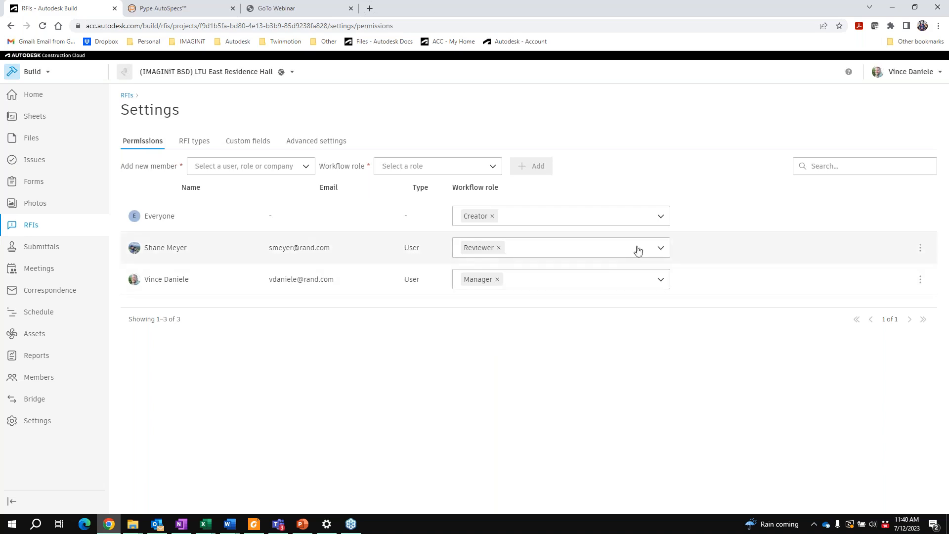
{"action": "left_click", "coordinate": [662, 248]}
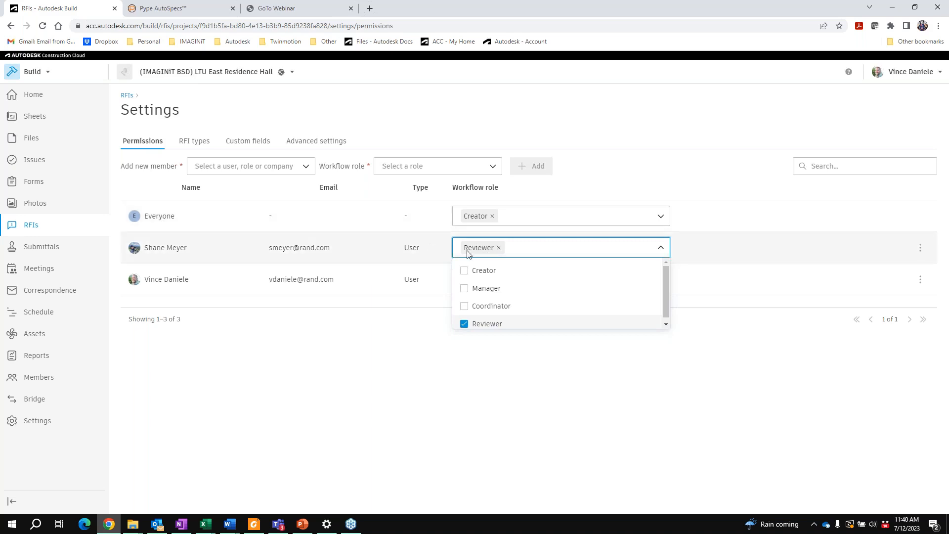
{"action": "left_click", "coordinate": [499, 325]}
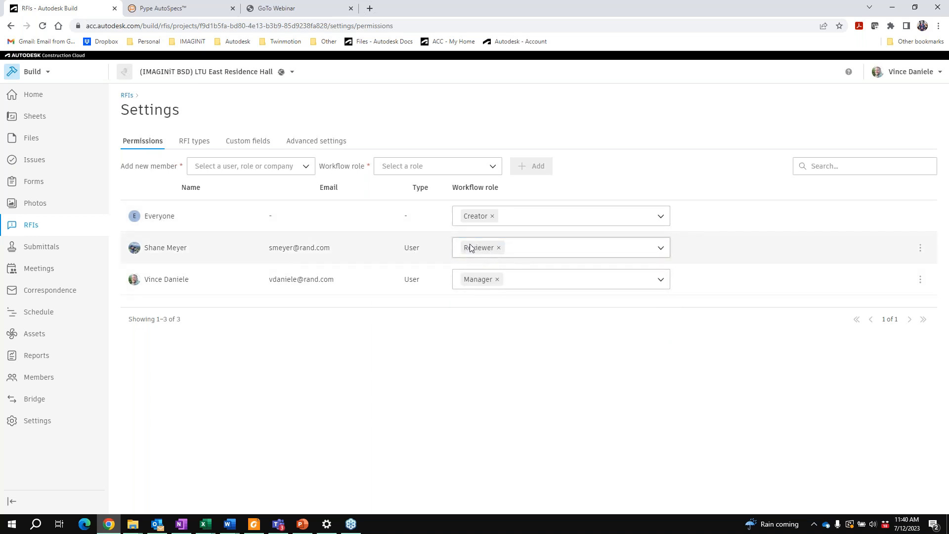
- Examine the workflow roles and the members, roles and companies that can be added to the RFI permissions
{"action": "left_click", "coordinate": [414, 169]}
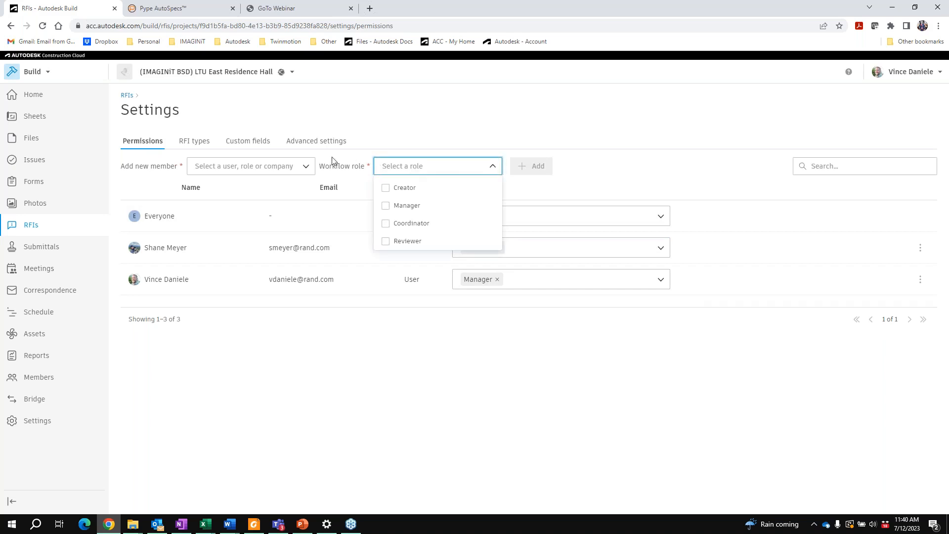
{"action": "left_click", "coordinate": [249, 167]}
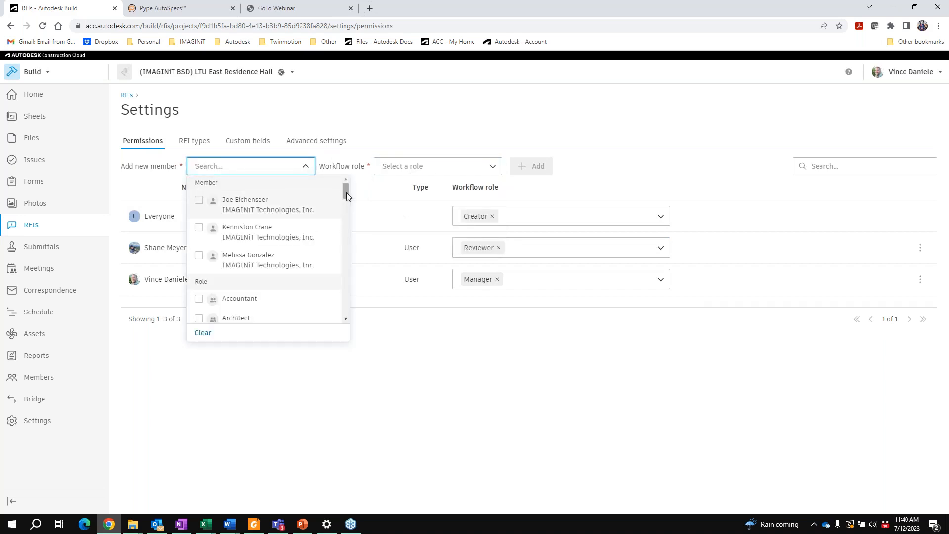
{"action": "left_click_drag", "start_coordinate": [347, 196], "coordinate": [348, 214]}
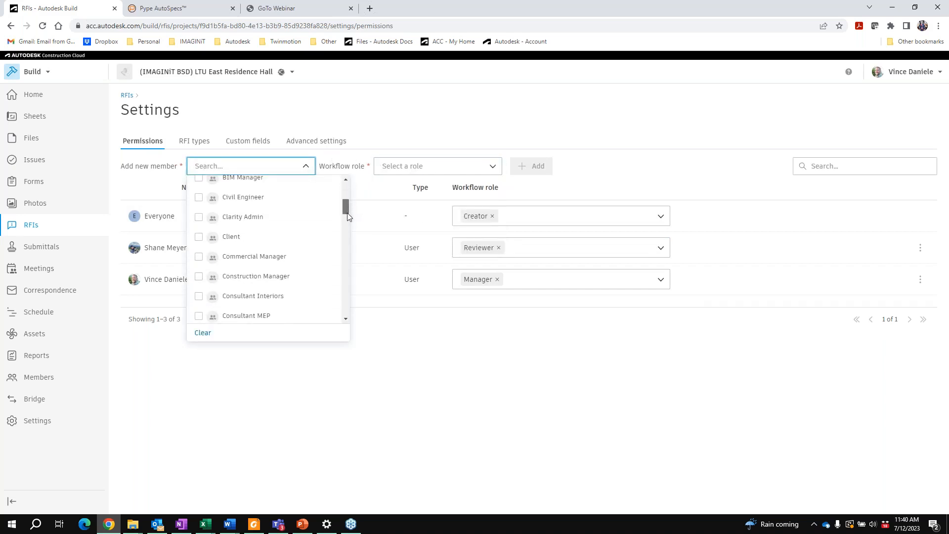
{"action": "scroll", "coordinate": [216, 217], "scroll_direction": "down", "scroll_amount": 3}
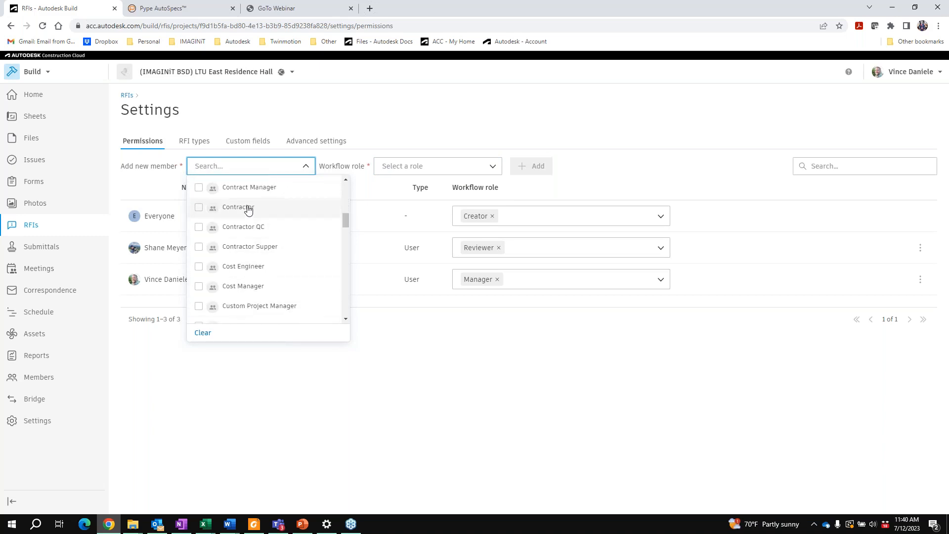
{"action": "scroll", "coordinate": [248, 210], "scroll_direction": "down", "scroll_amount": 10}
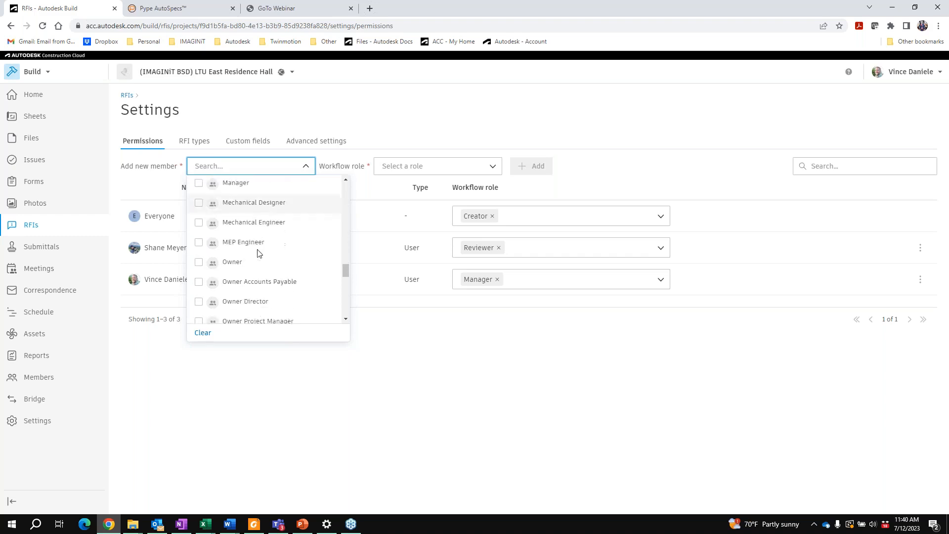
{"action": "scroll", "coordinate": [252, 262], "scroll_direction": "down", "scroll_amount": 10}
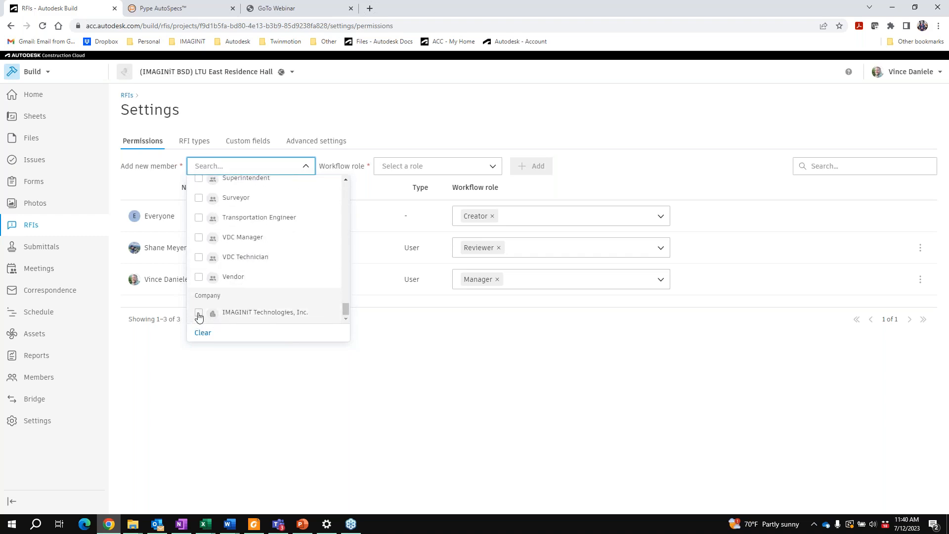
{"action": "left_click", "coordinate": [199, 315]}
{"action": "left_click", "coordinate": [460, 171]}
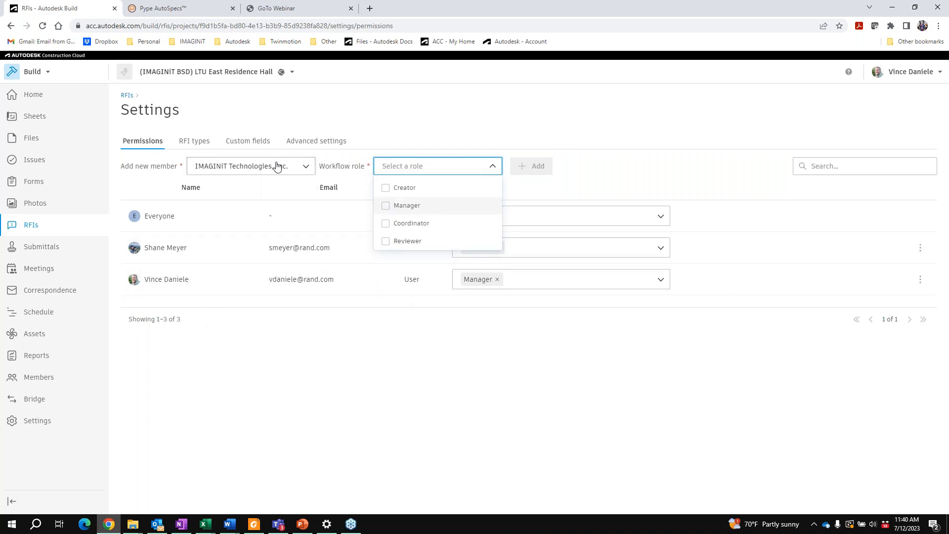
{"action": "left_click", "coordinate": [548, 141]}
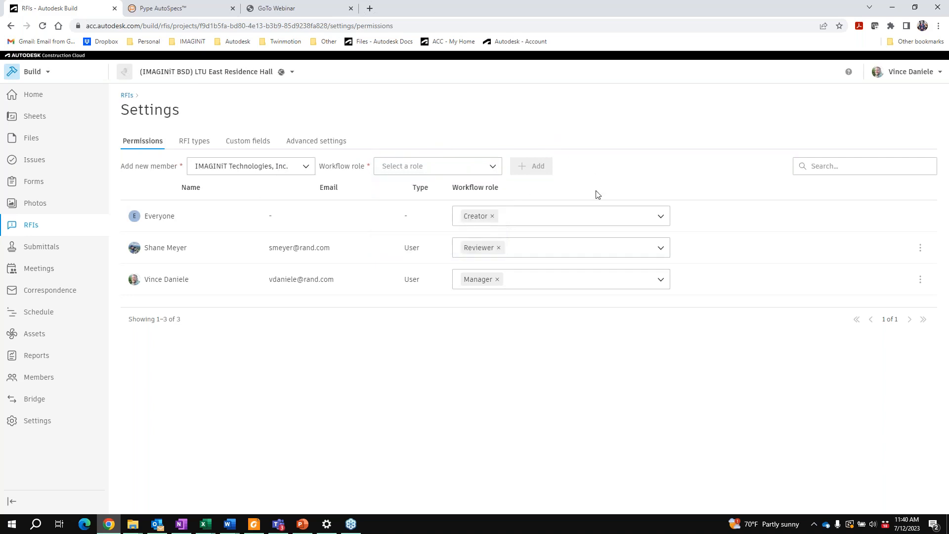
{"action": "left_click", "coordinate": [309, 170]}
{"action": "left_click", "coordinate": [198, 192]}
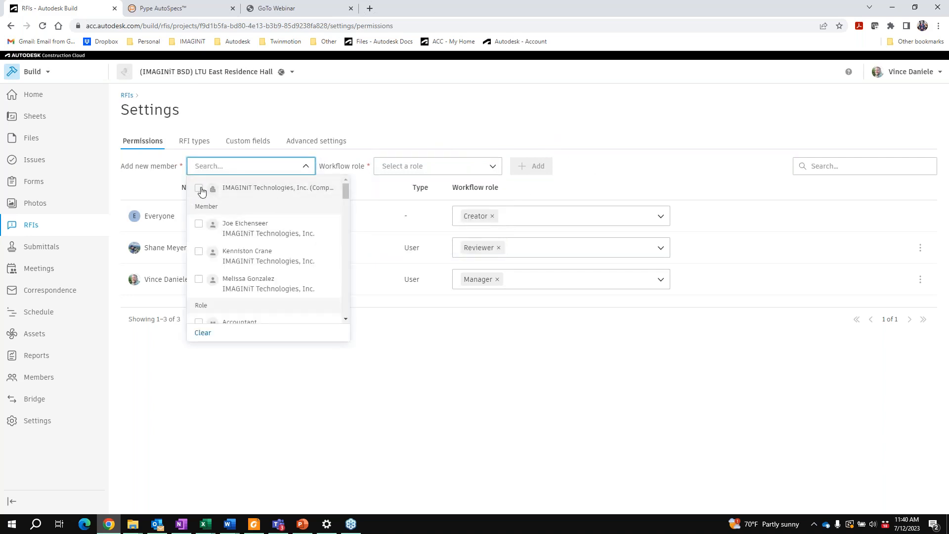
{"action": "left_click", "coordinate": [482, 418]}
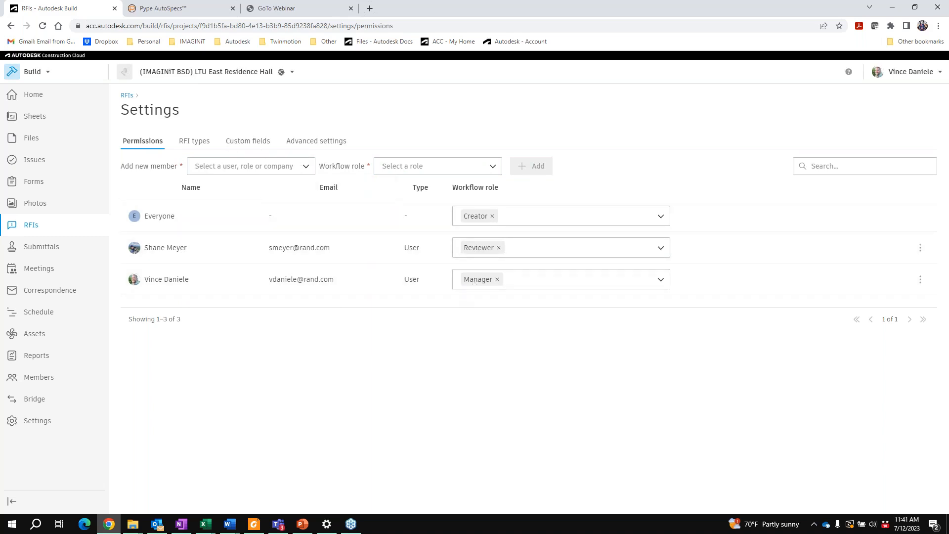
- Examine the detailed workflow diagrams of the Default RFI workflow and Coordinator RFI types
{"action": "left_click", "coordinate": [204, 142]}
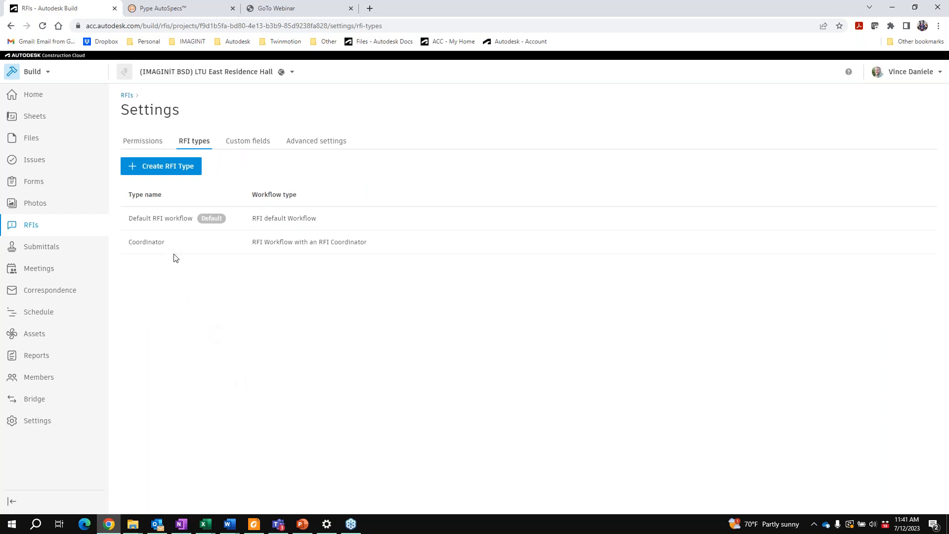
{"action": "left_click", "coordinate": [172, 224]}
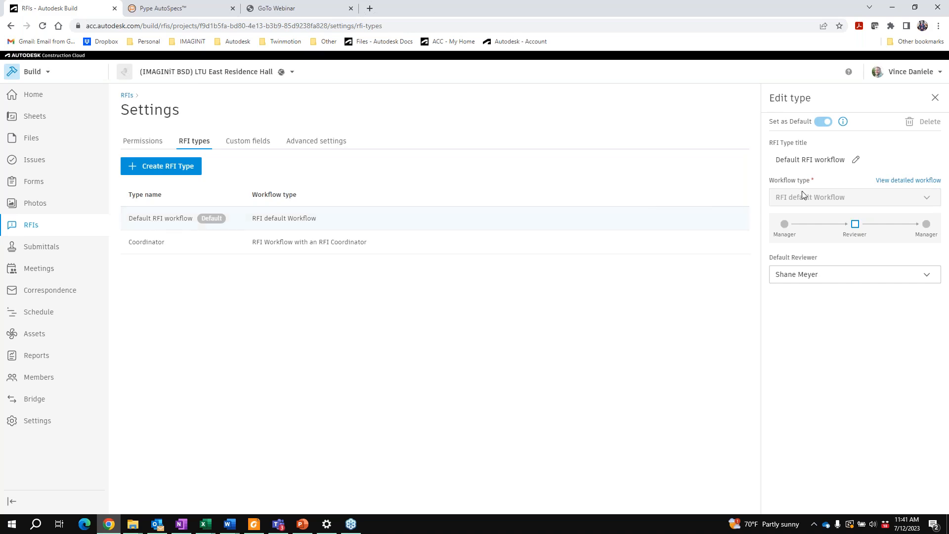
{"action": "left_click", "coordinate": [897, 181]}
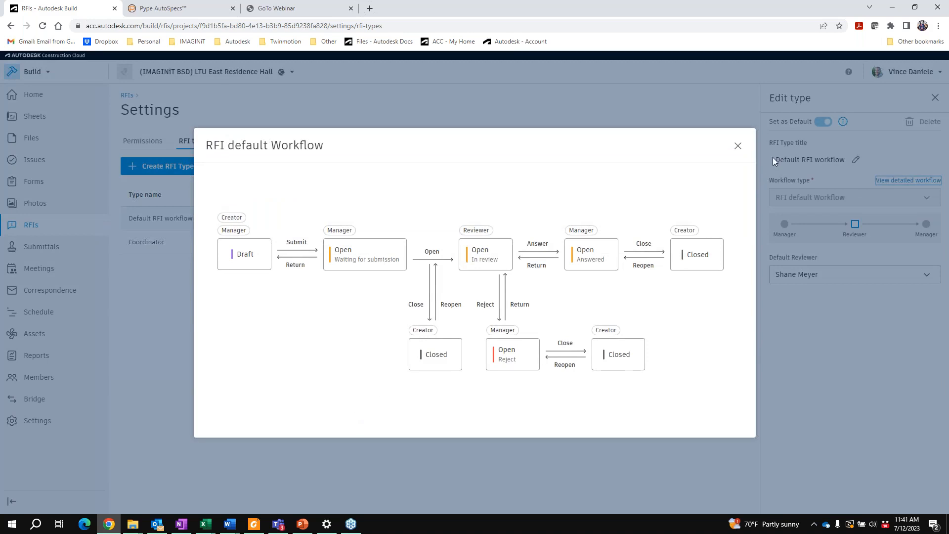
{"action": "left_click", "coordinate": [738, 145]}
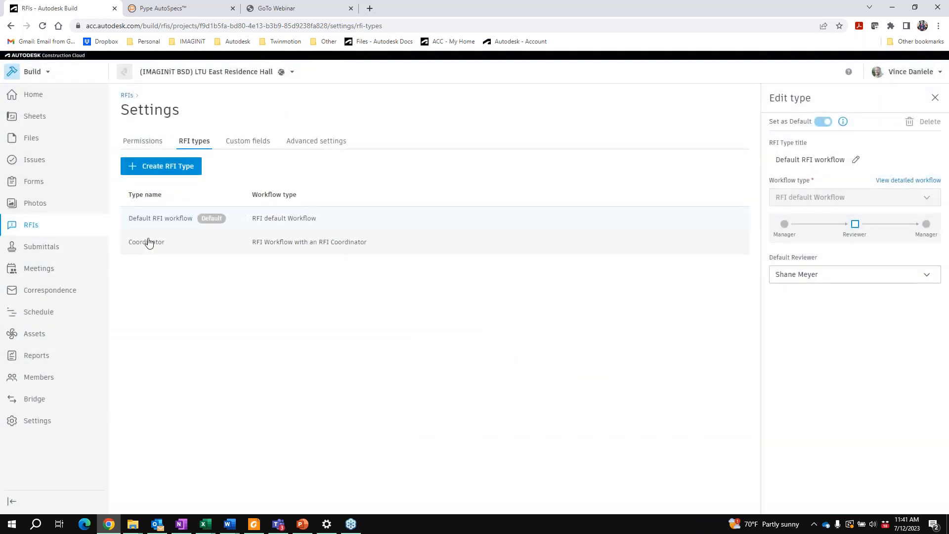
{"action": "left_click", "coordinate": [148, 243]}
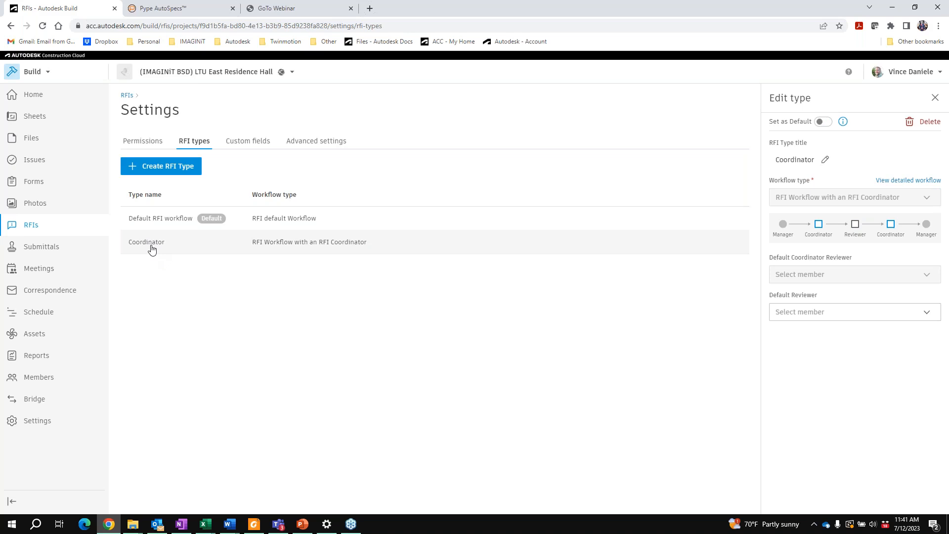
{"action": "left_click", "coordinate": [890, 181]}
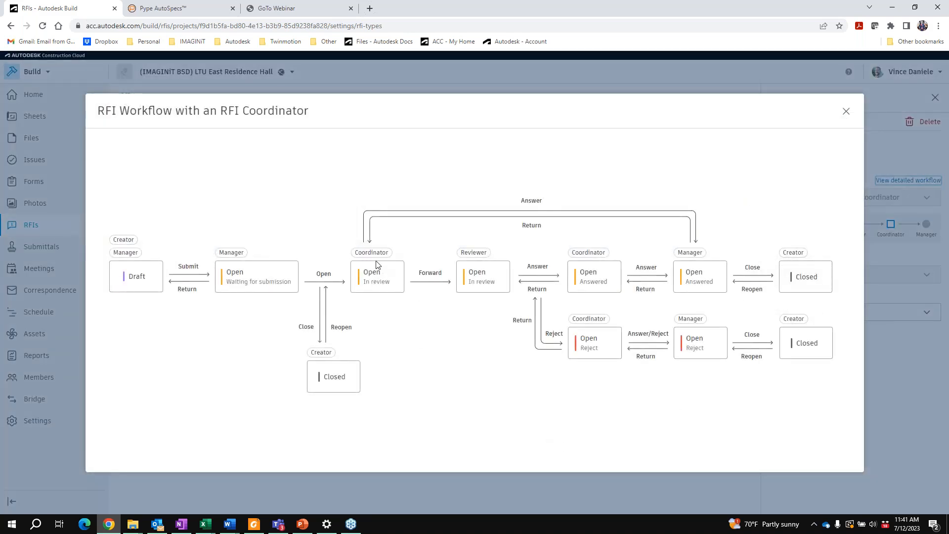
{"action": "left_click", "coordinate": [847, 111]}
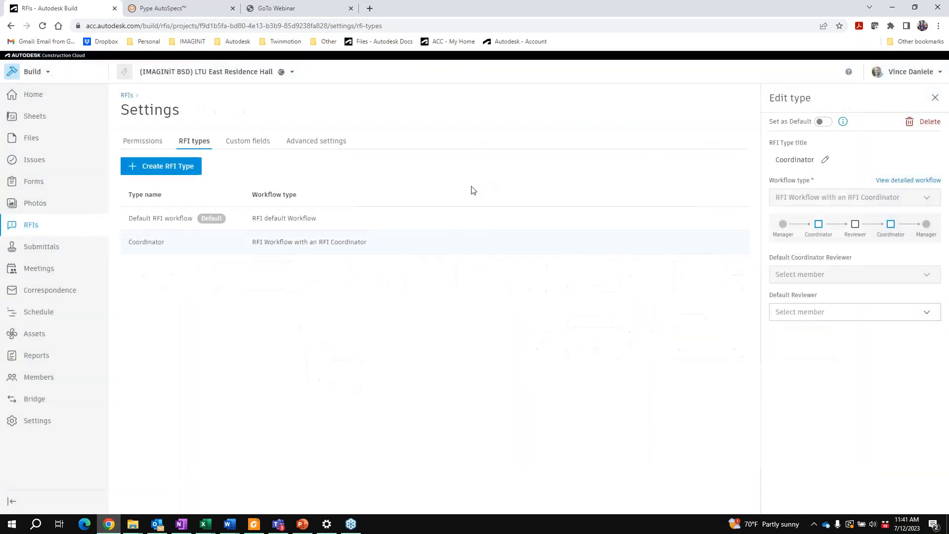
- Fill in a new RFI type titled Sample with the RFI default Workflow, examine its default reviewer choices, and cancel without creating it
{"action": "left_click", "coordinate": [156, 175]}
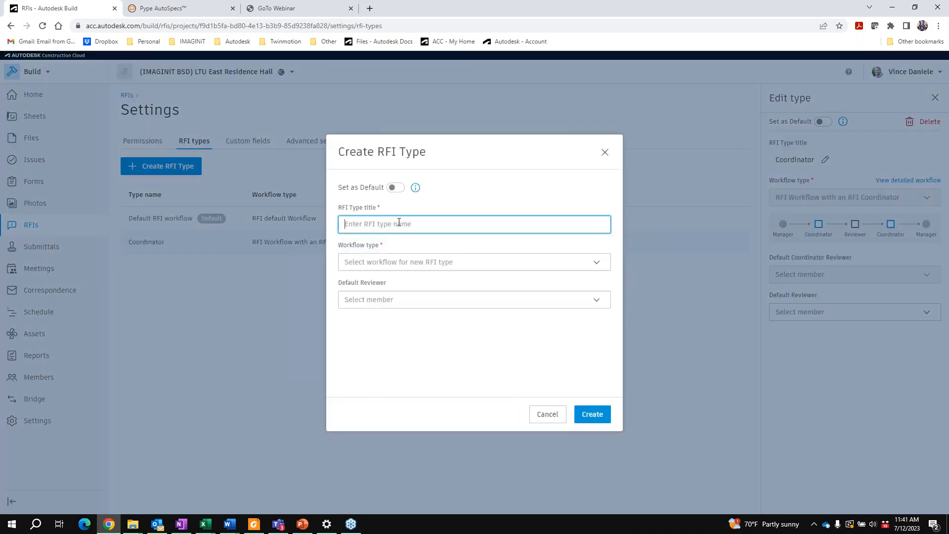
{"action": "left_click", "coordinate": [432, 264]}
{"action": "left_click", "coordinate": [408, 225]}
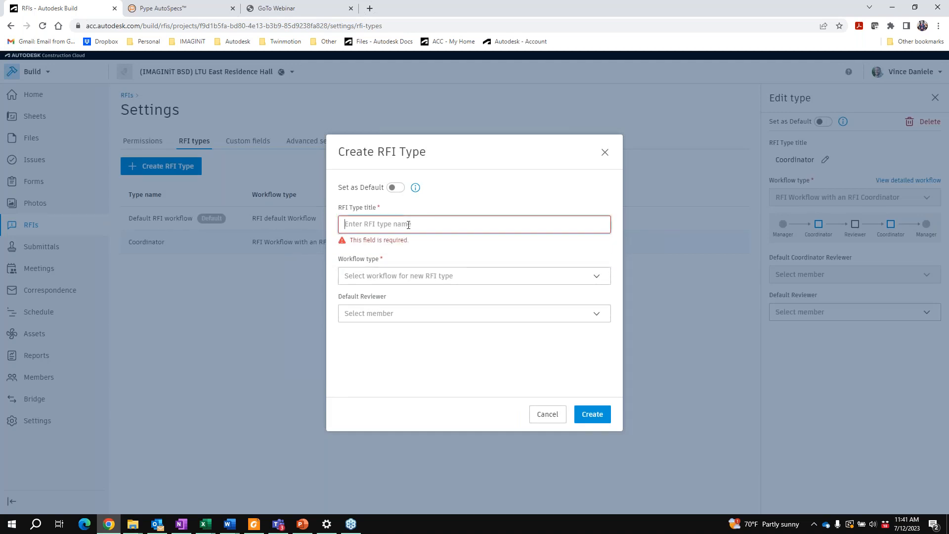
{"action": "type", "text": "Sampel"}
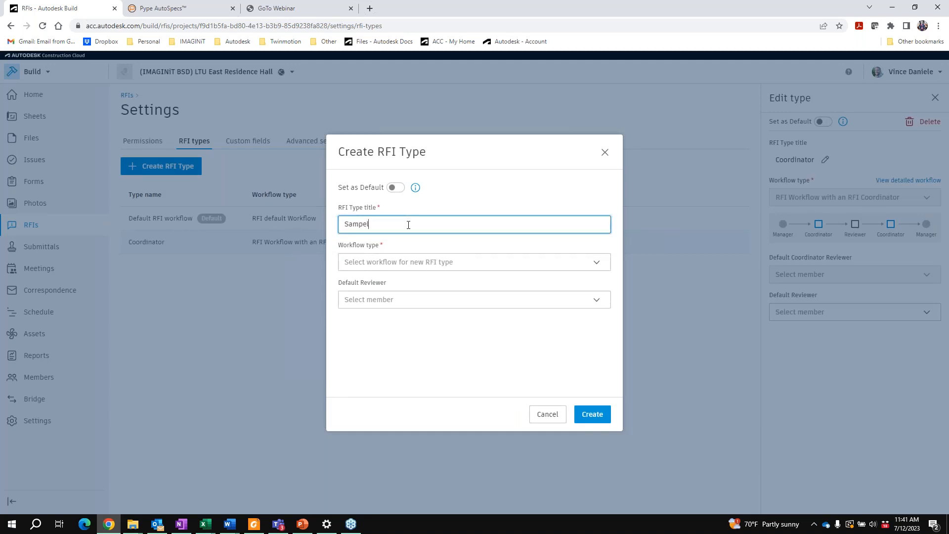
{"action": "key", "text": "BackSpace"}
{"action": "key", "text": "BackSpace"}
{"action": "type", "text": "le"}
{"action": "left_click", "coordinate": [397, 262]}
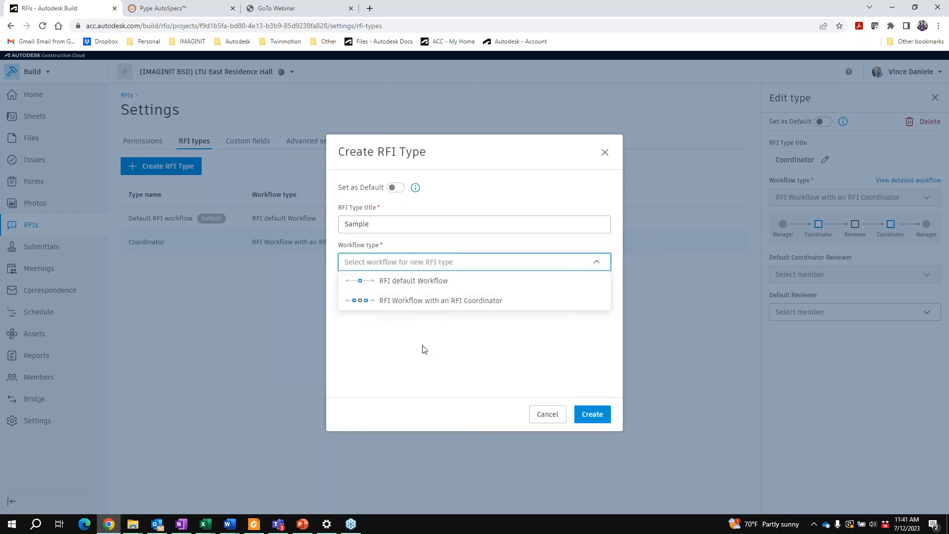
{"action": "left_click", "coordinate": [423, 281]}
{"action": "scroll", "coordinate": [498, 295], "scroll_direction": "down", "scroll_amount": 1}
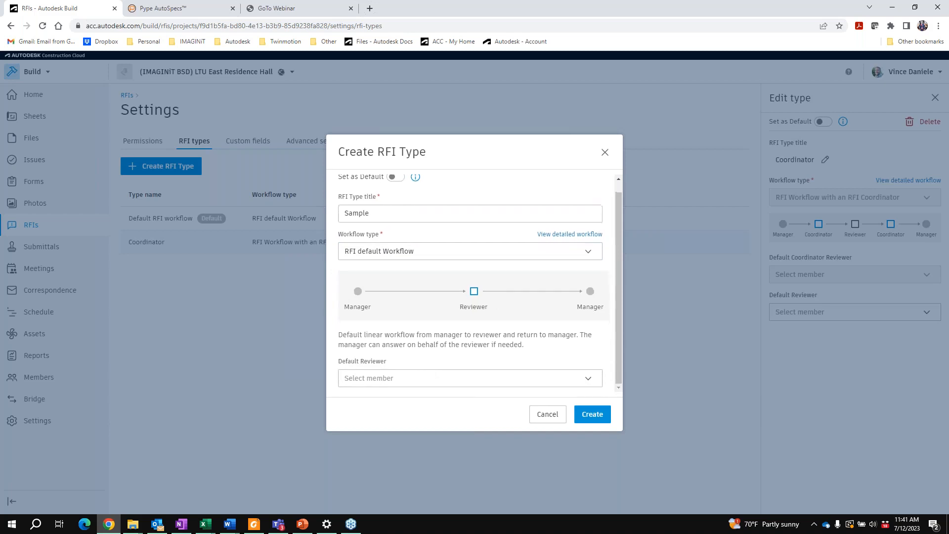
{"action": "left_click", "coordinate": [410, 381]}
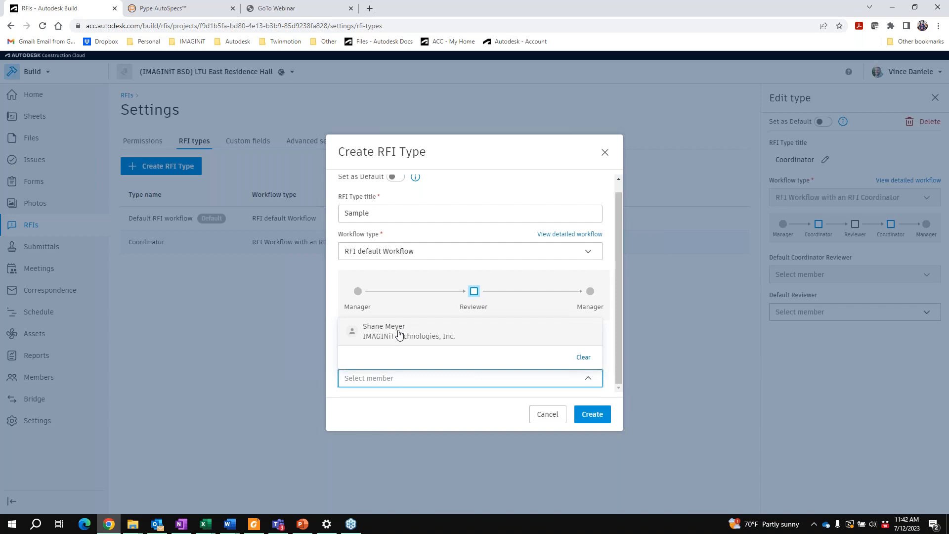
{"action": "left_click", "coordinate": [558, 417]}
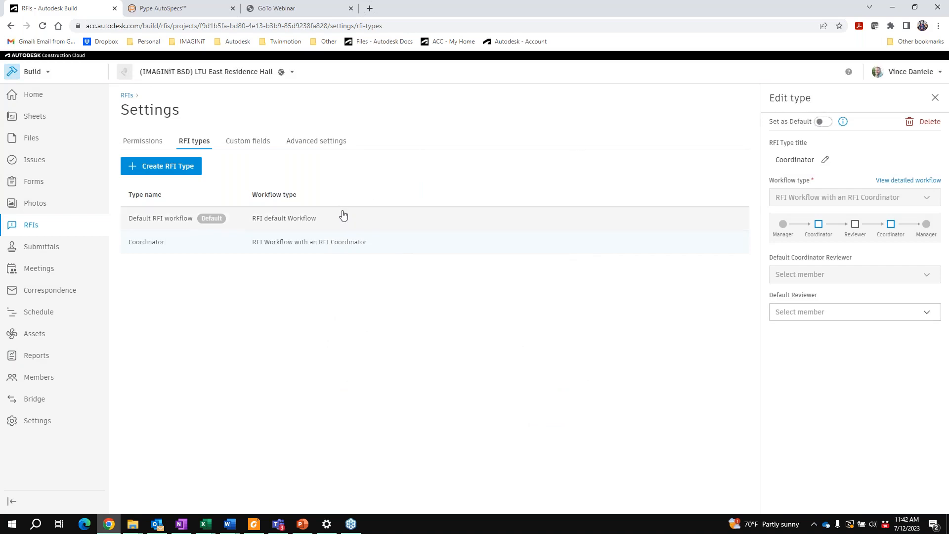
- Review the settings of the Default RFI workflow type and start a new RFI from the project's RFIs list
{"action": "left_click", "coordinate": [169, 218]}
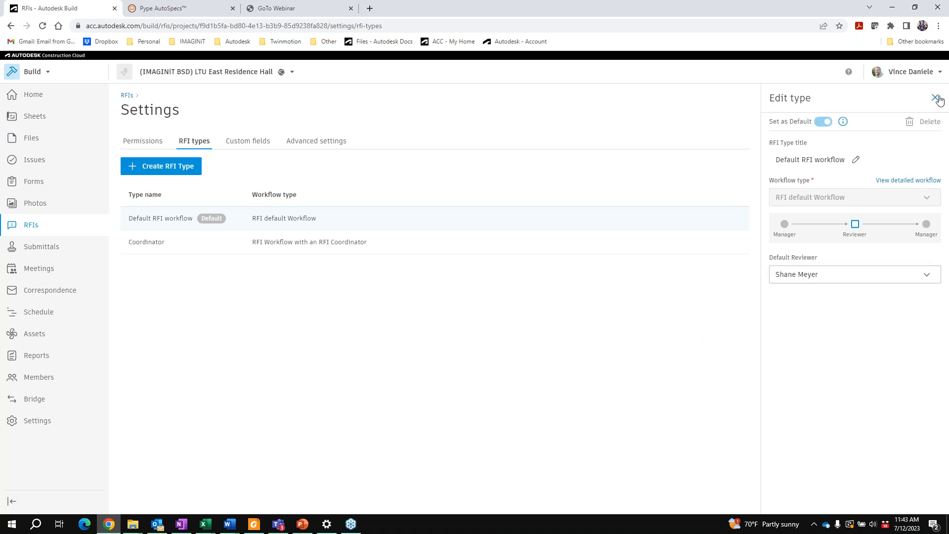
{"action": "left_click", "coordinate": [124, 97]}
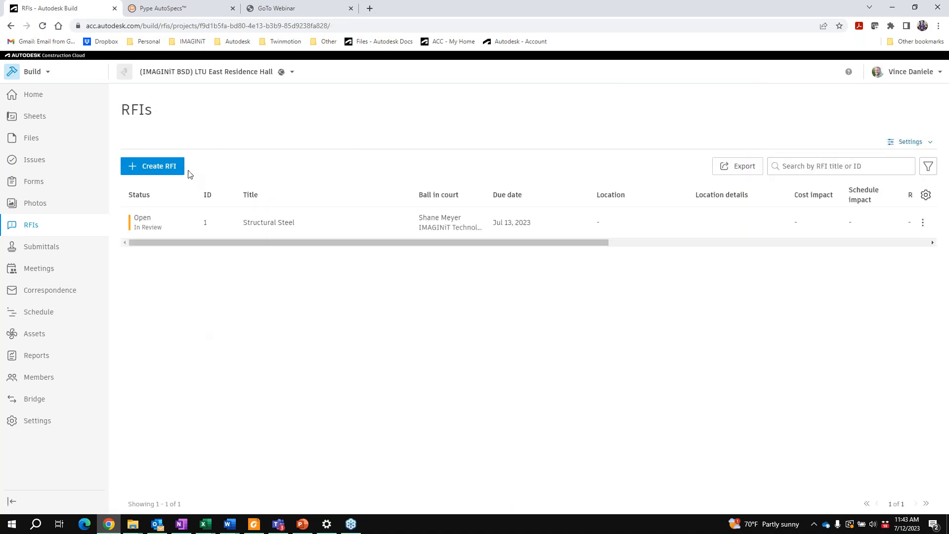
{"action": "left_click", "coordinate": [151, 166]}
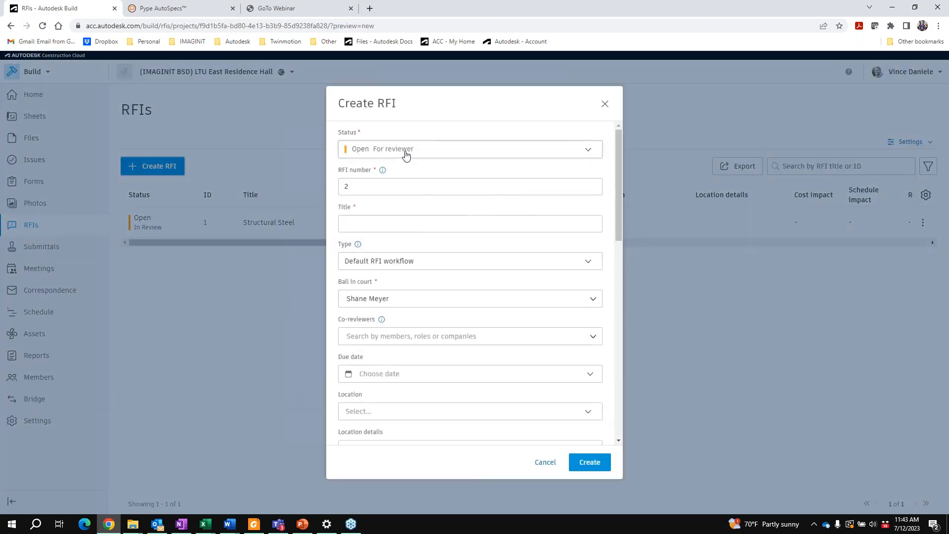
- Switch to the RFIs slide in PowerPoint, examine the RFI default Workflow diagram up close, and return to the new RFI form in Chrome
{"action": "left_click", "coordinate": [303, 524]}
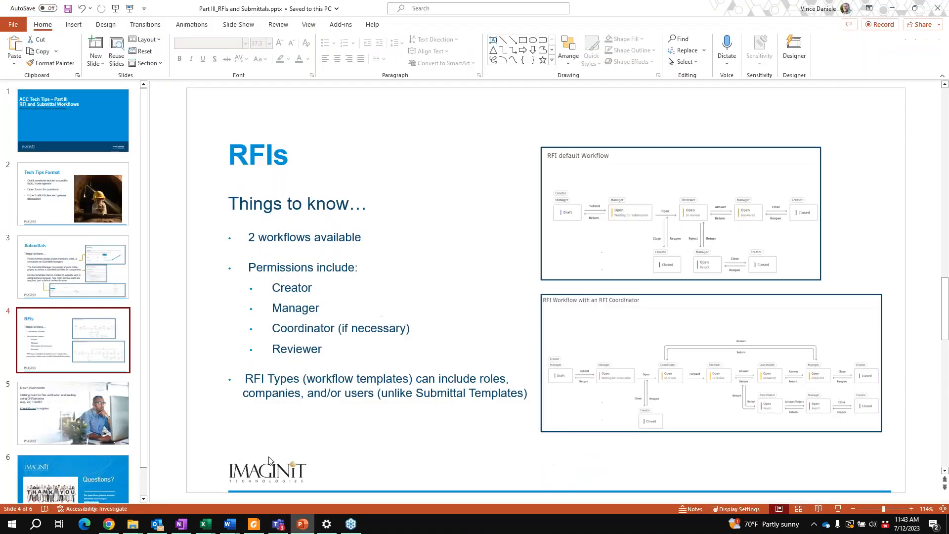
{"action": "left_click", "coordinate": [615, 234]}
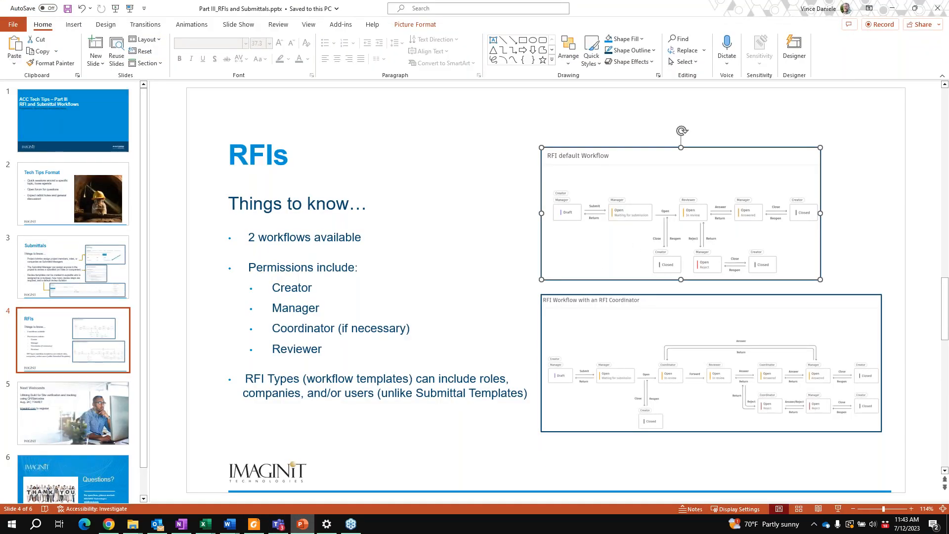
{"action": "key", "text": "alt"}
{"action": "scroll", "coordinate": [470, 290], "scroll_direction": "up", "scroll_amount": 4}
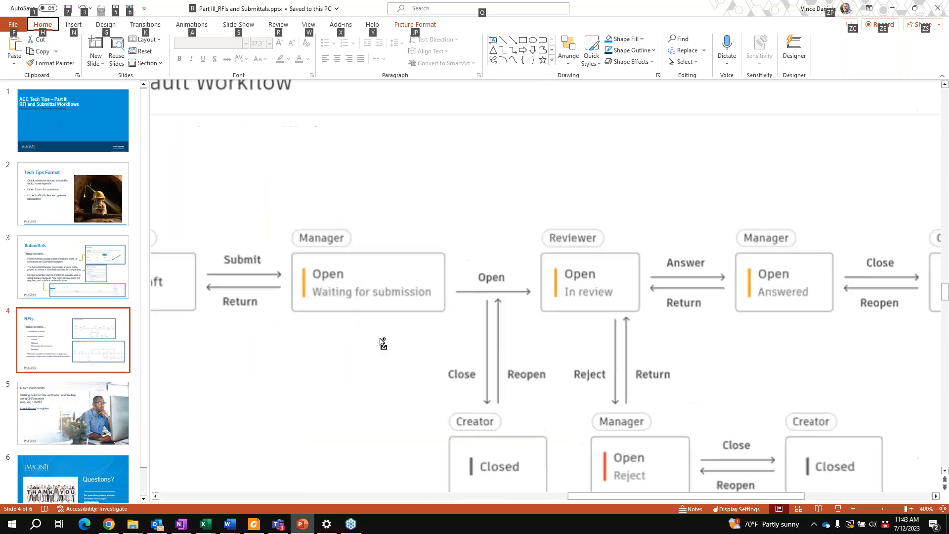
{"action": "scroll", "coordinate": [384, 343], "scroll_direction": "down", "scroll_amount": 1}
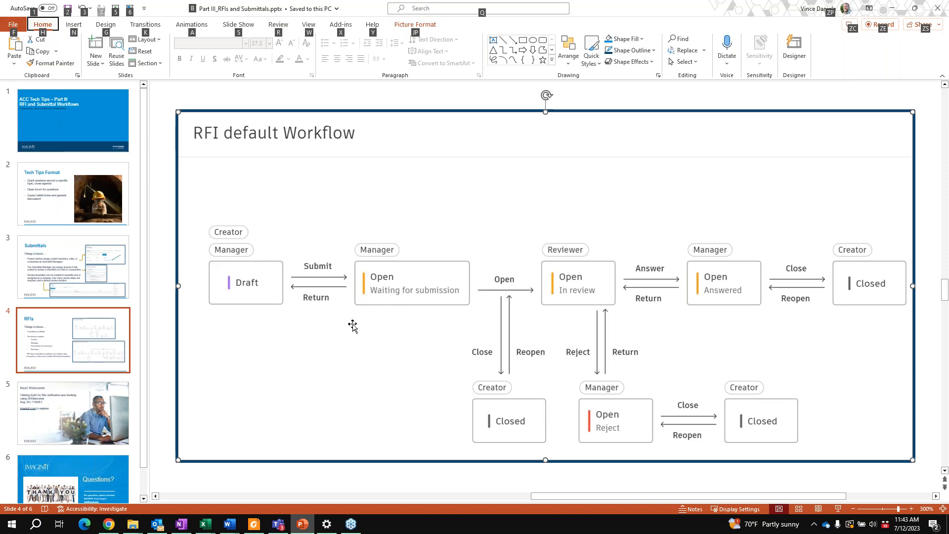
{"action": "left_click", "coordinate": [113, 525]}
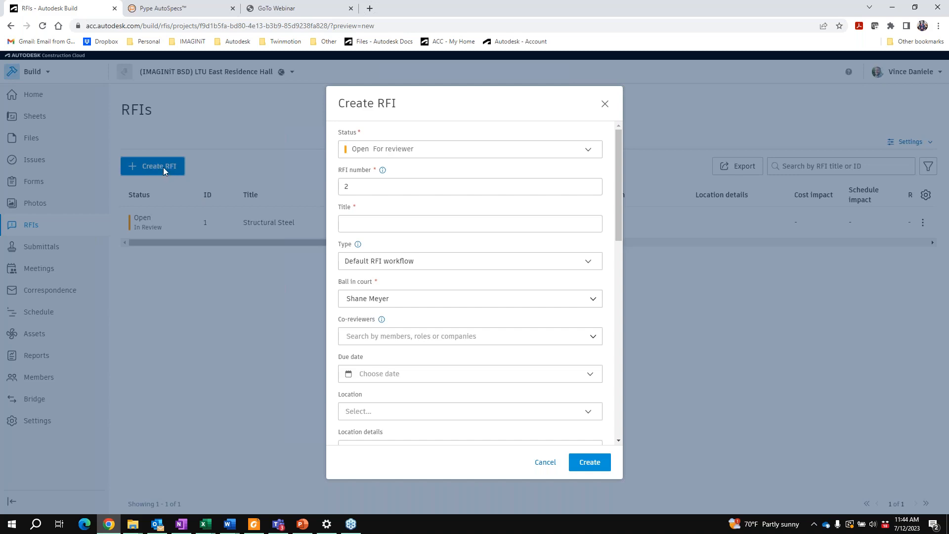
- Set the new RFI's status to Draft to examine its fields, and restore the status to Open For reviewer
{"action": "left_click", "coordinate": [373, 151]}
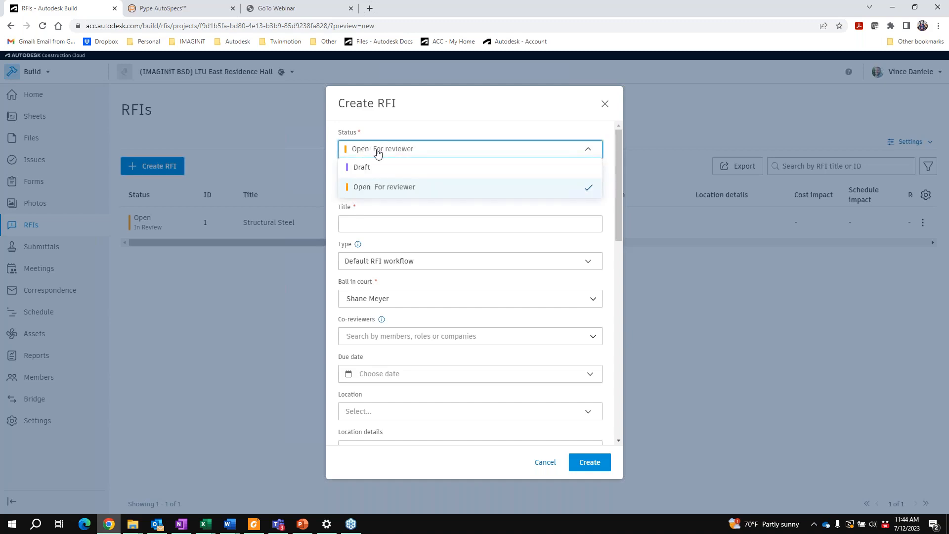
{"action": "left_click", "coordinate": [363, 168]}
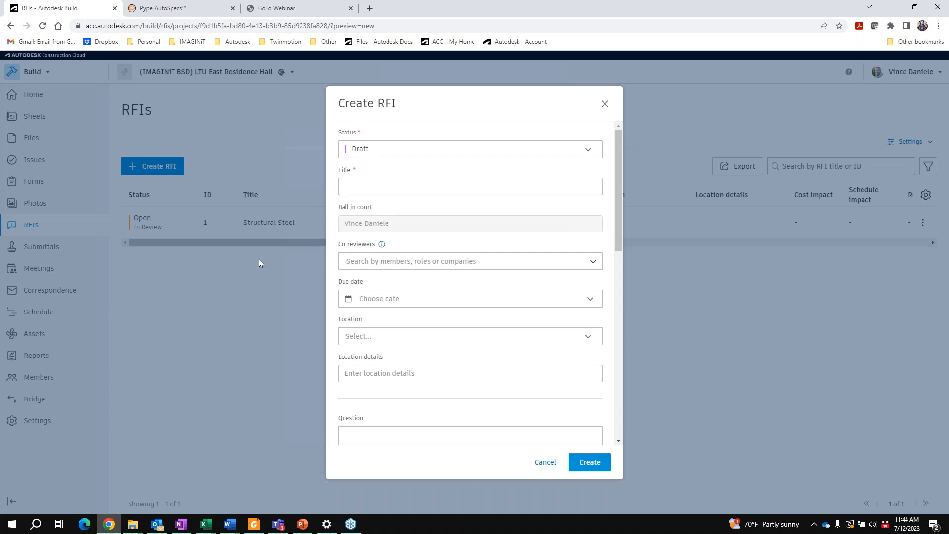
{"action": "left_click", "coordinate": [485, 156]}
{"action": "left_click", "coordinate": [379, 195]}
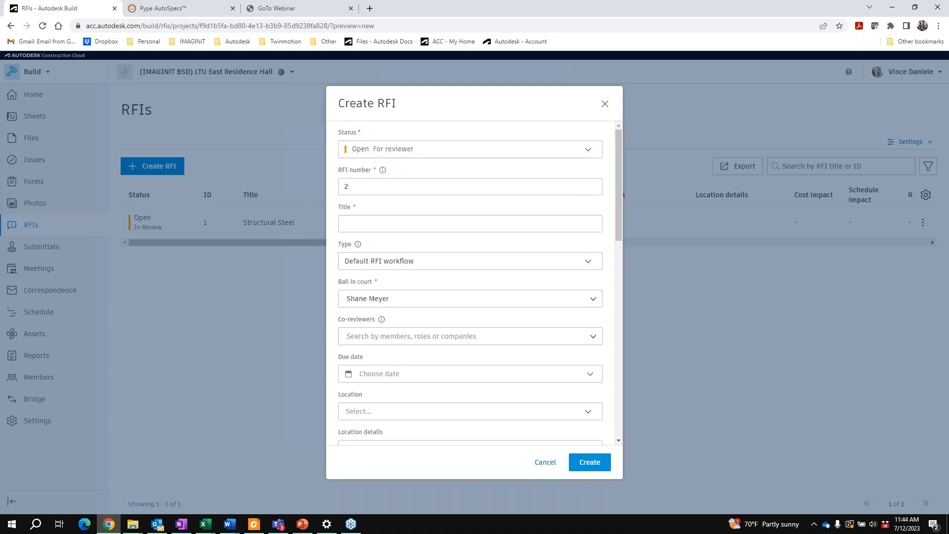
- Title the new RFI Lighting Design, keeping RFI number 2 and the Default RFI workflow type
{"action": "double_click", "coordinate": [356, 185]}
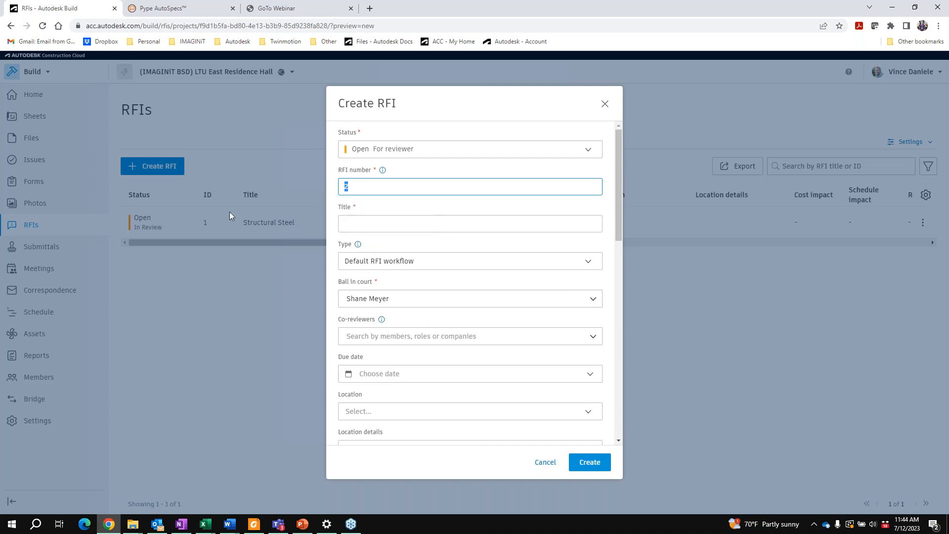
{"action": "double_click", "coordinate": [353, 186]}
{"action": "left_click", "coordinate": [355, 186]}
{"action": "left_click", "coordinate": [370, 226]}
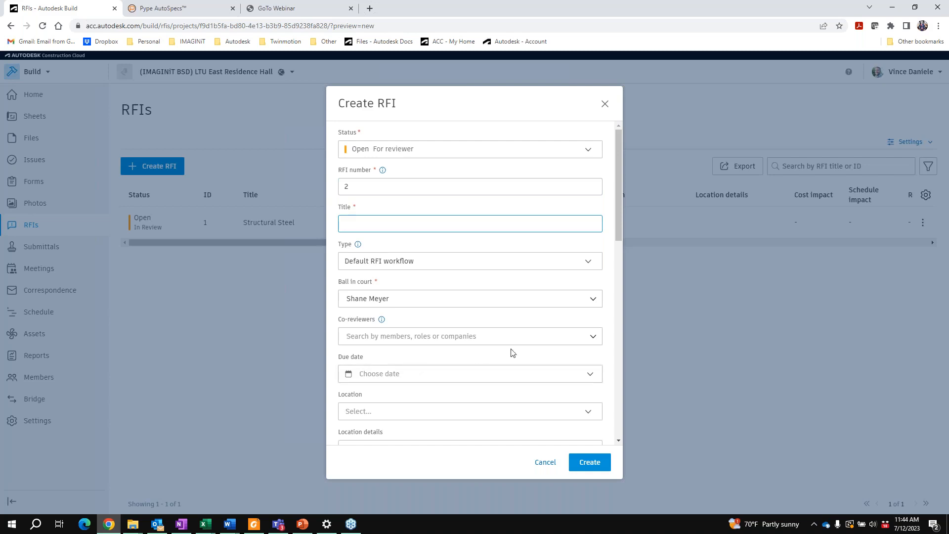
{"action": "type", "text": "Lighting "}
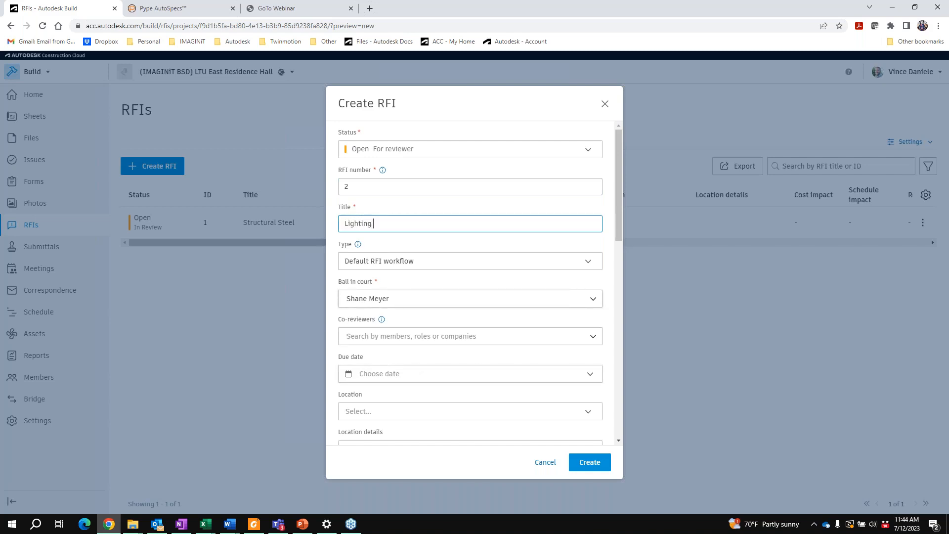
{"action": "type", "text": "Design"}
{"action": "left_click", "coordinate": [388, 266]}
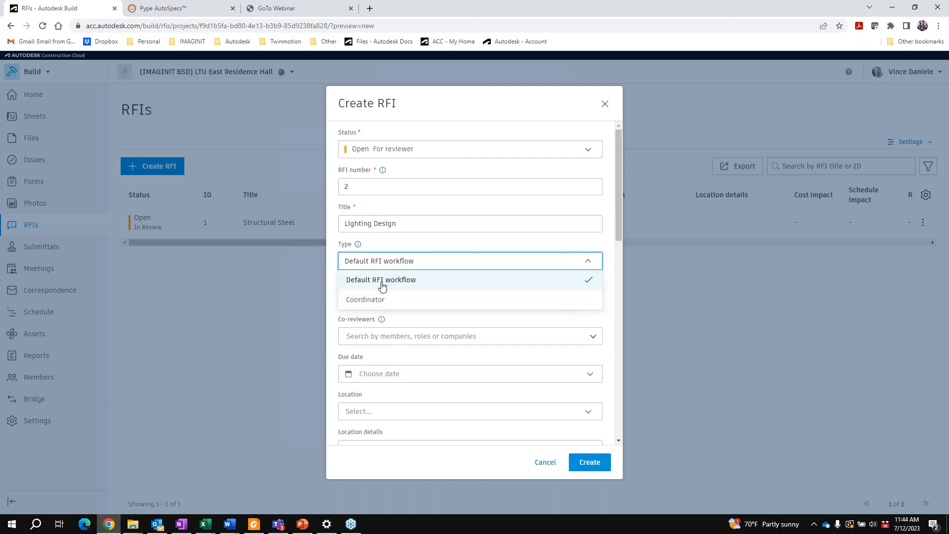
{"action": "left_click", "coordinate": [382, 282]}
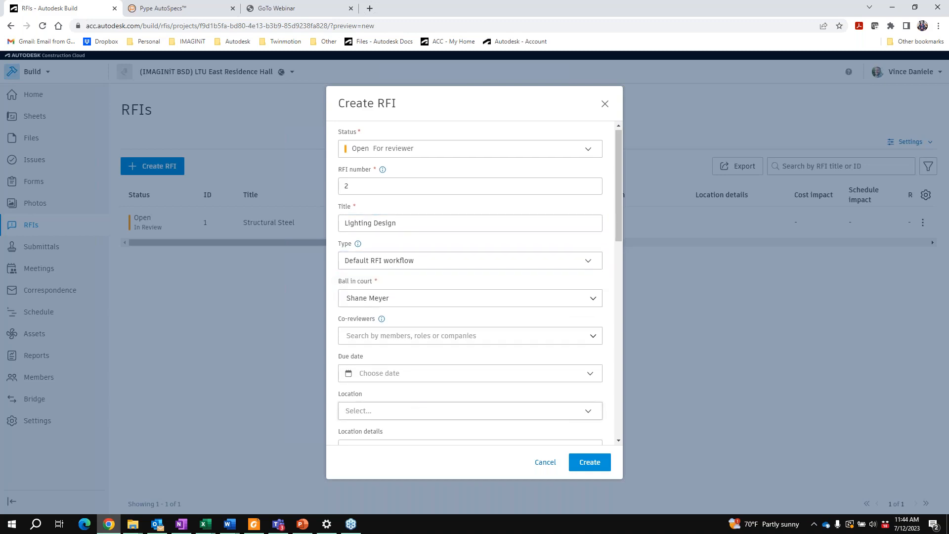
- Review the ball in court and co-reviewer fields and set the RFI's due date to 7/14/2023
{"action": "scroll", "coordinate": [417, 381], "scroll_direction": "down", "scroll_amount": 1}
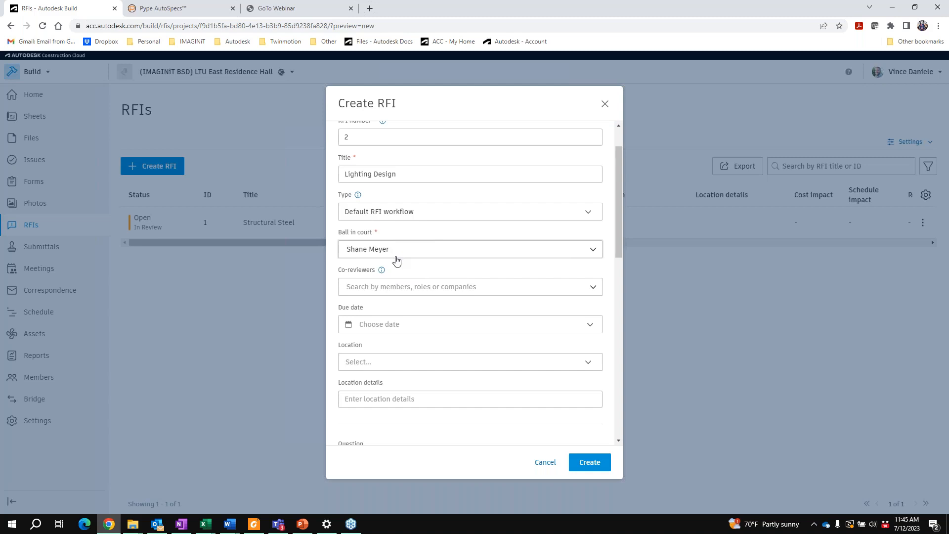
{"action": "scroll", "coordinate": [397, 257], "scroll_direction": "down", "scroll_amount": 1}
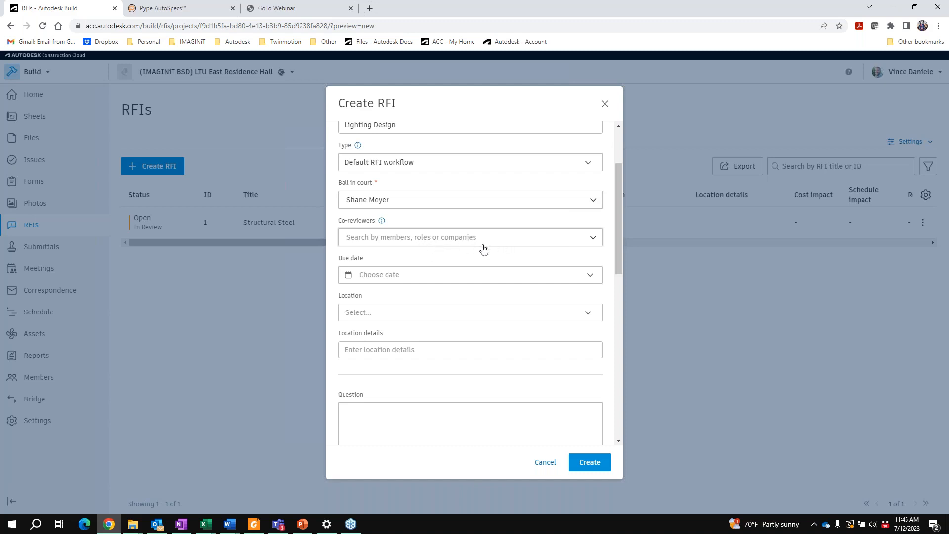
{"action": "scroll", "coordinate": [483, 254], "scroll_direction": "down", "scroll_amount": 1}
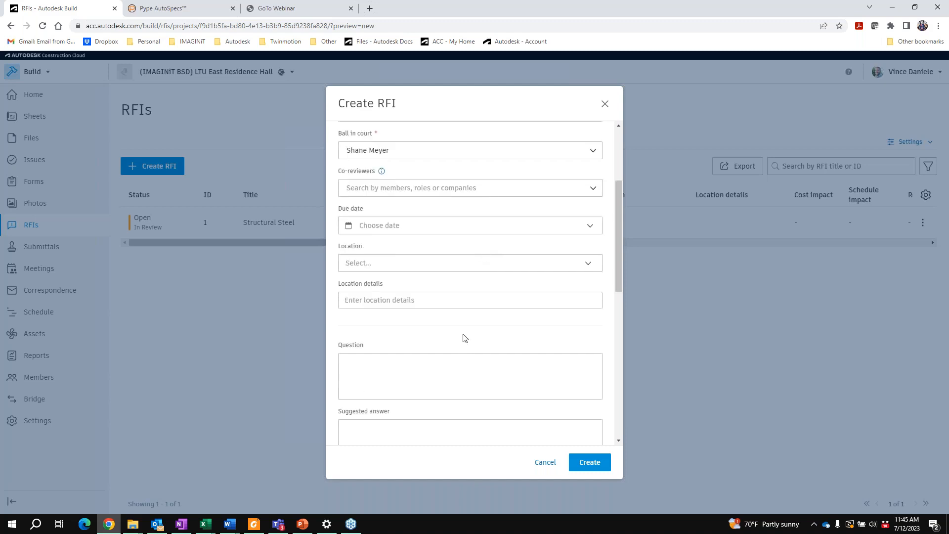
{"action": "left_click", "coordinate": [431, 228]}
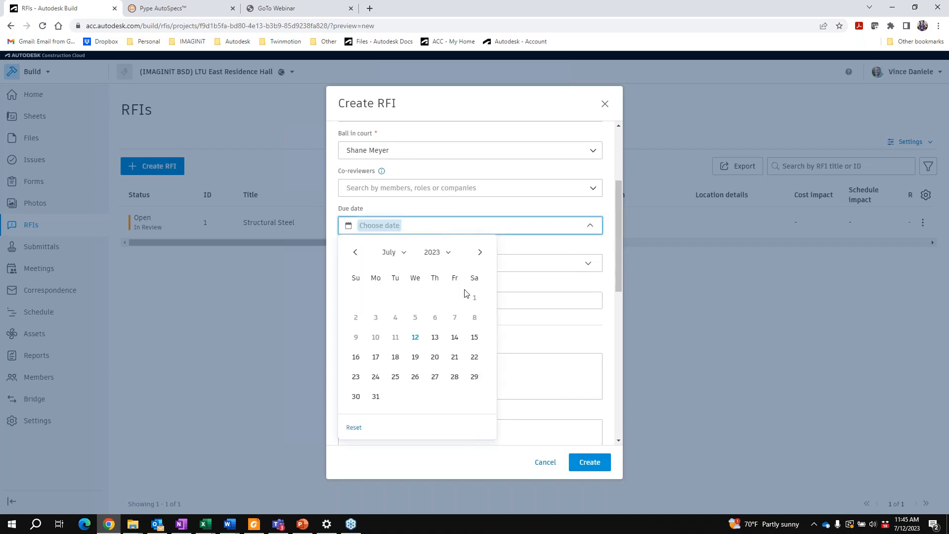
{"action": "left_click", "coordinate": [456, 341]}
- Enter the question "Did we specify the correct size for the light fixtures? If so where is the documentation?" and the suggested answer "See submittal"
{"action": "scroll", "coordinate": [434, 286], "scroll_direction": "down", "scroll_amount": 2}
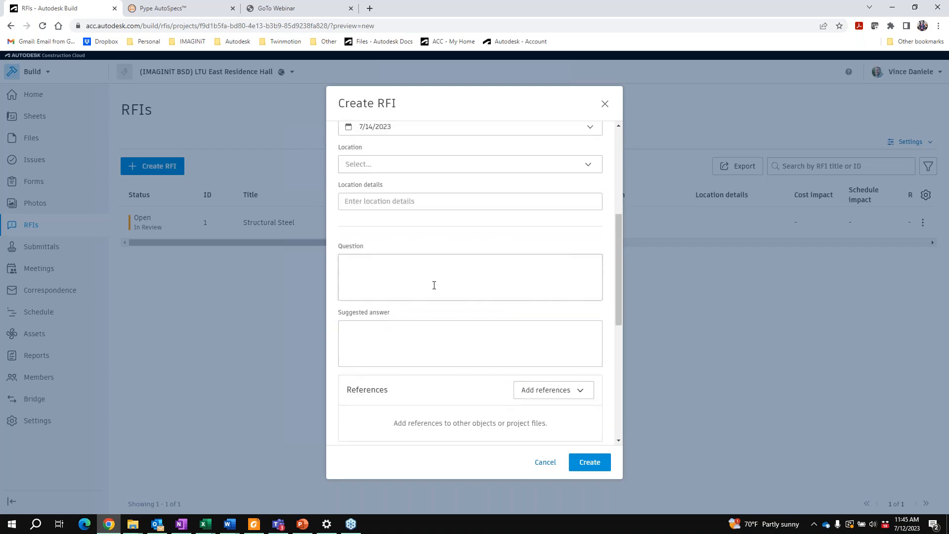
{"action": "left_click", "coordinate": [433, 278]}
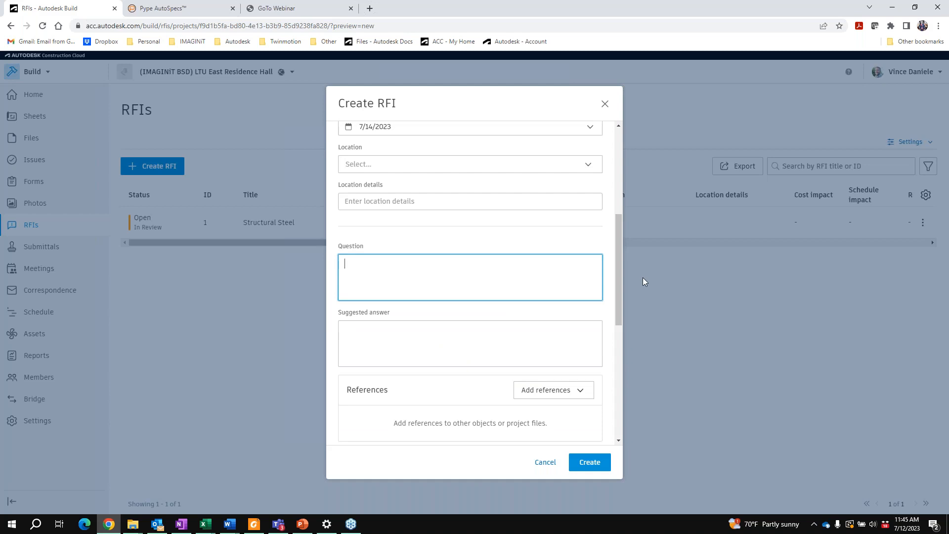
{"action": "type", "text": "Did we specify the correct size for the"}
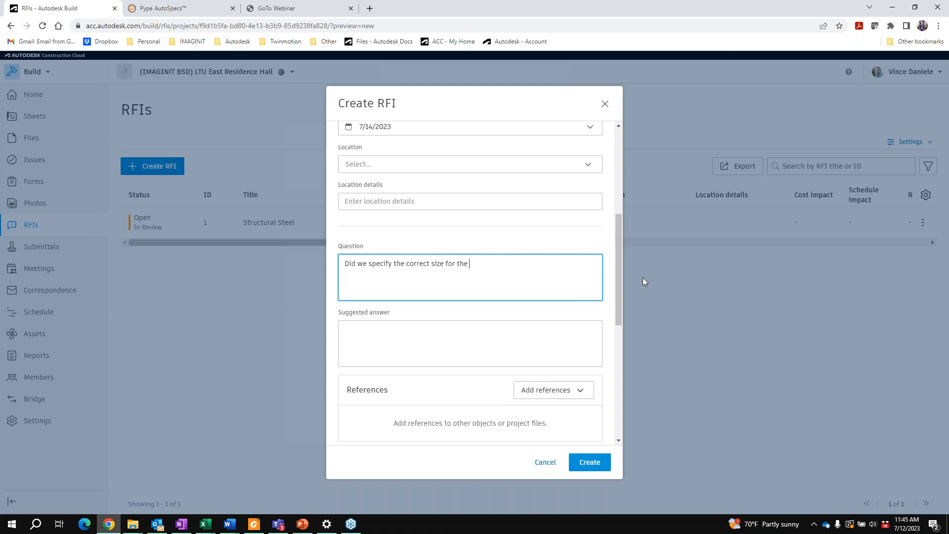
{"action": "type", "text": " light fixtures? If so we"}
{"action": "key", "text": "BackSpace"}
{"action": "type", "text": "here is the doc"}
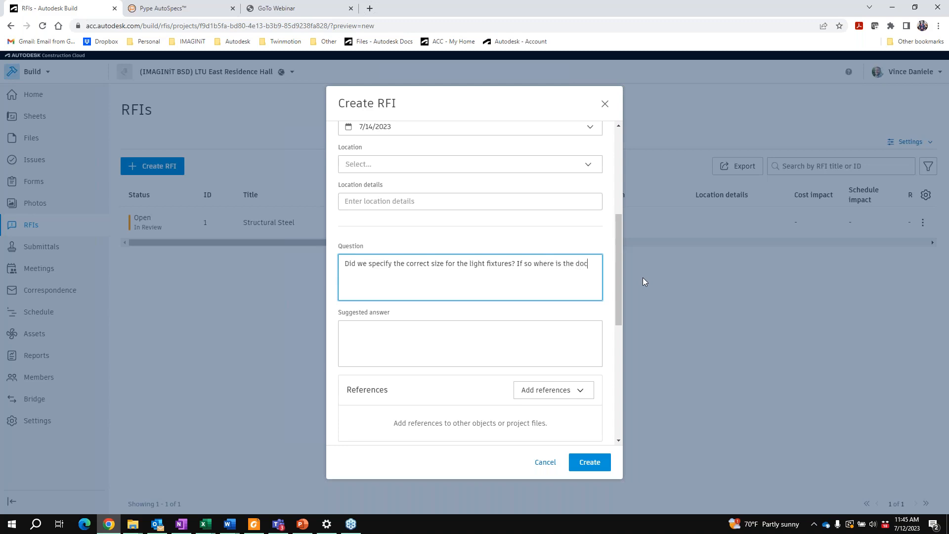
{"action": "type", "text": "umentation?"}
{"action": "left_click", "coordinate": [513, 345]}
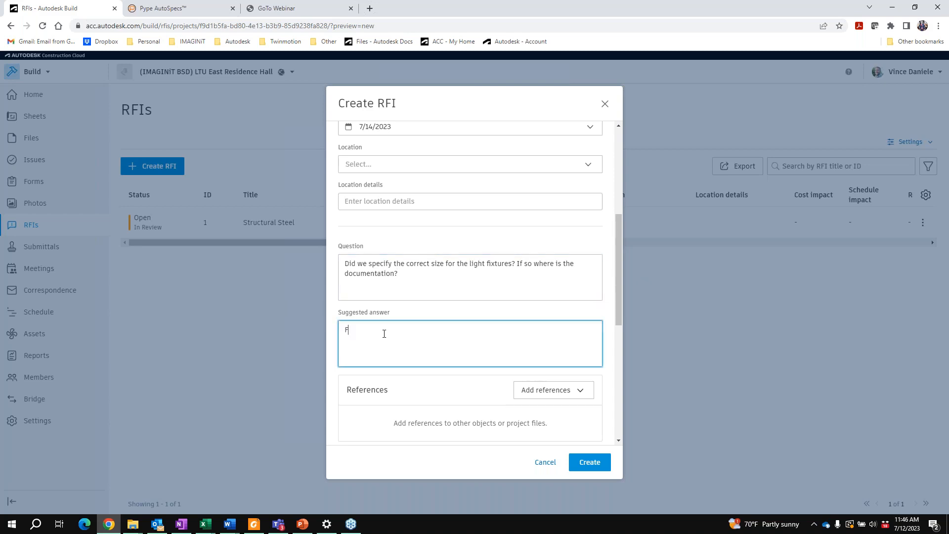
{"action": "type", "text": "See submittal"}
- Add the closed submittal #158-265100 1.5-B - Shop Drawings as a reference to the new RFI
{"action": "scroll", "coordinate": [480, 362], "scroll_direction": "down", "scroll_amount": 3}
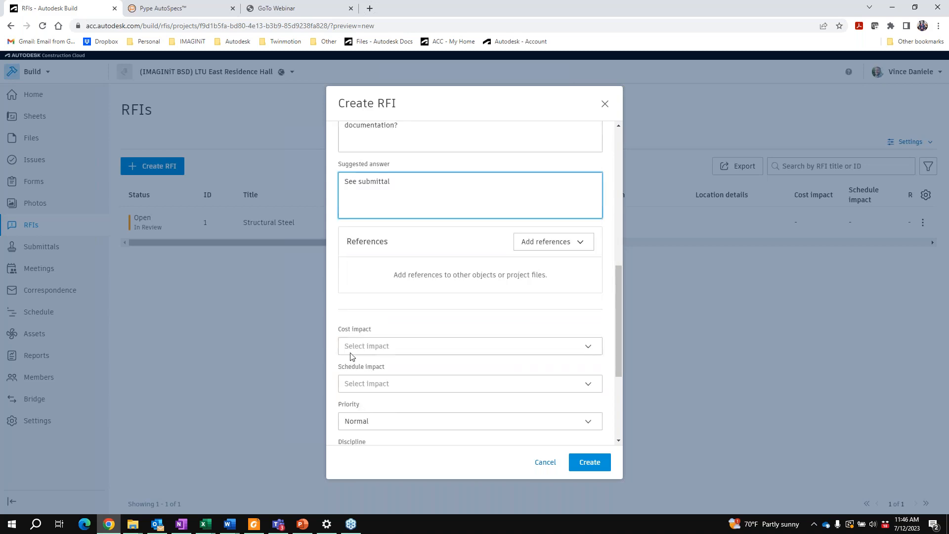
{"action": "left_click", "coordinate": [568, 245]}
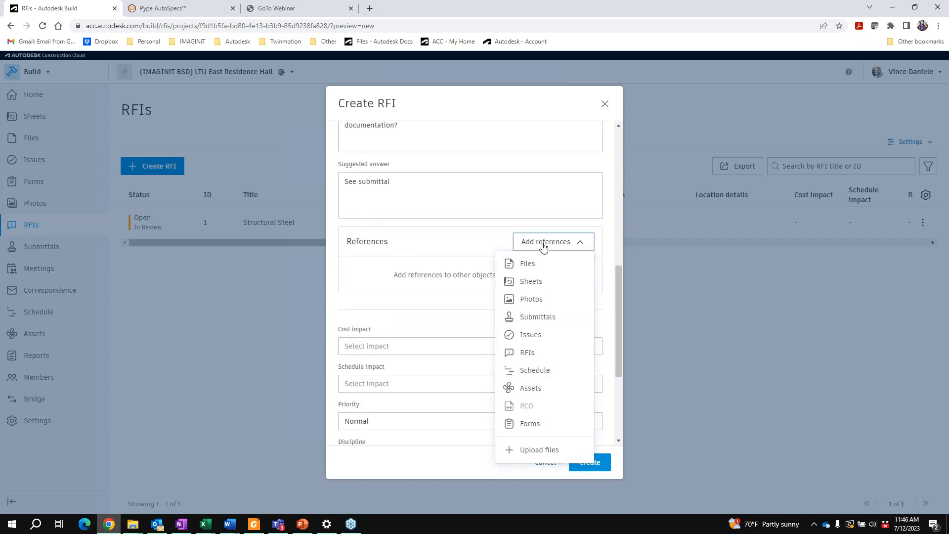
{"action": "left_click", "coordinate": [538, 317]}
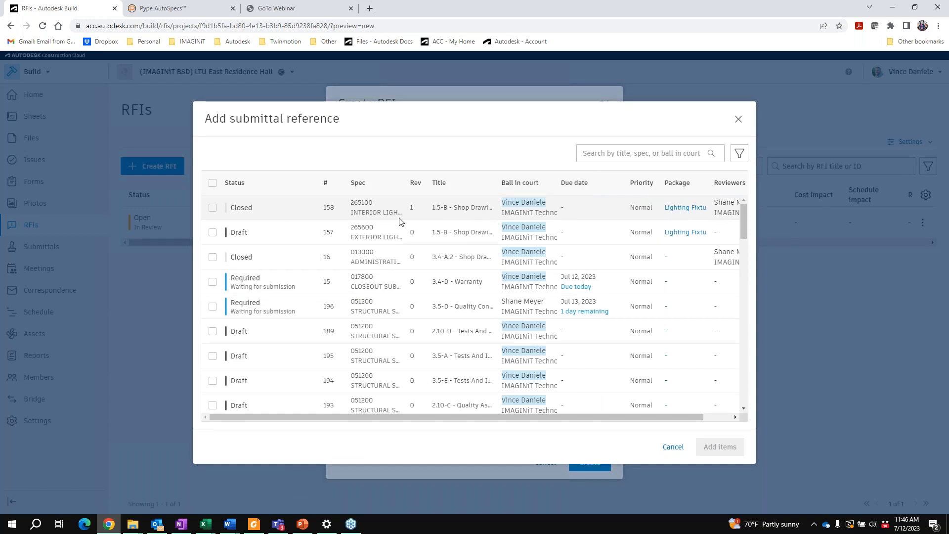
{"action": "left_click", "coordinate": [212, 207]}
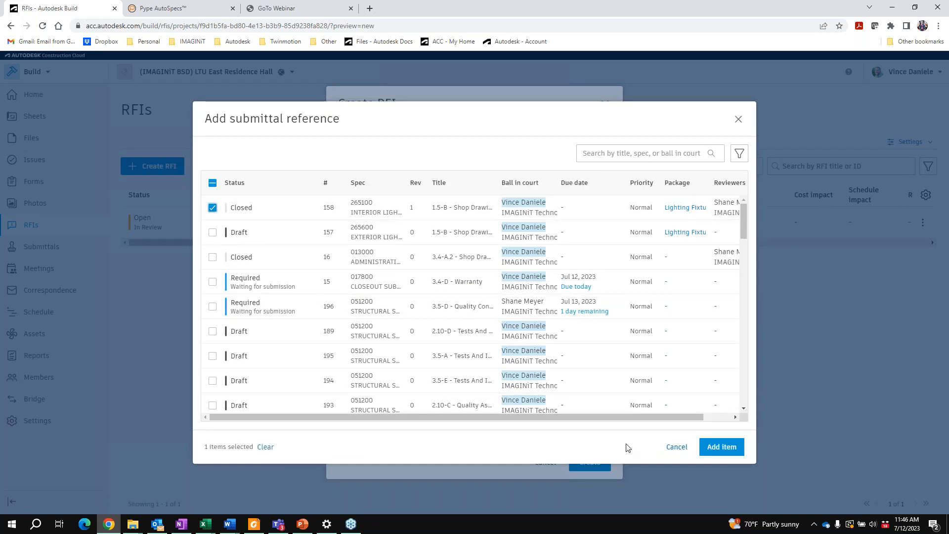
{"action": "left_click", "coordinate": [720, 446]}
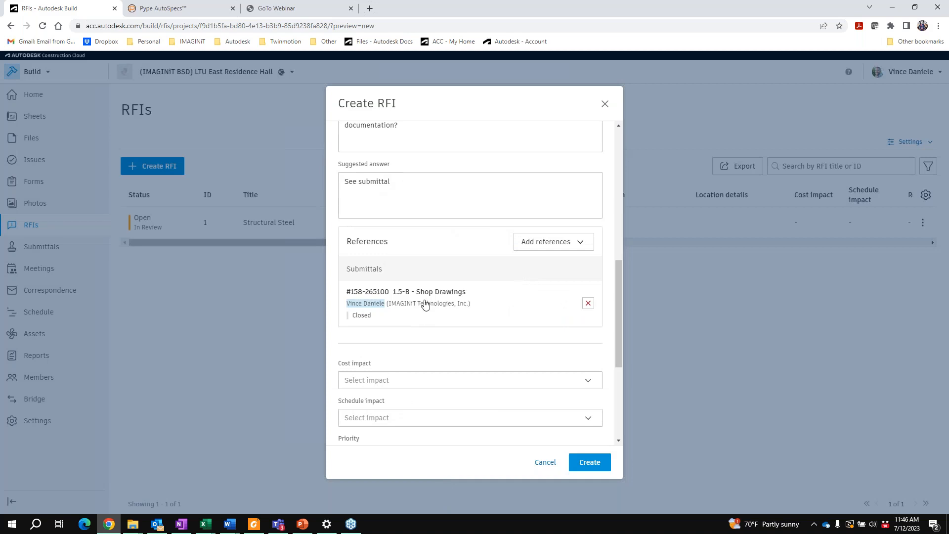
- Add the third listed project member as a watcher and create the Lighting Design RFI
{"action": "scroll", "coordinate": [442, 346], "scroll_direction": "down", "scroll_amount": 4}
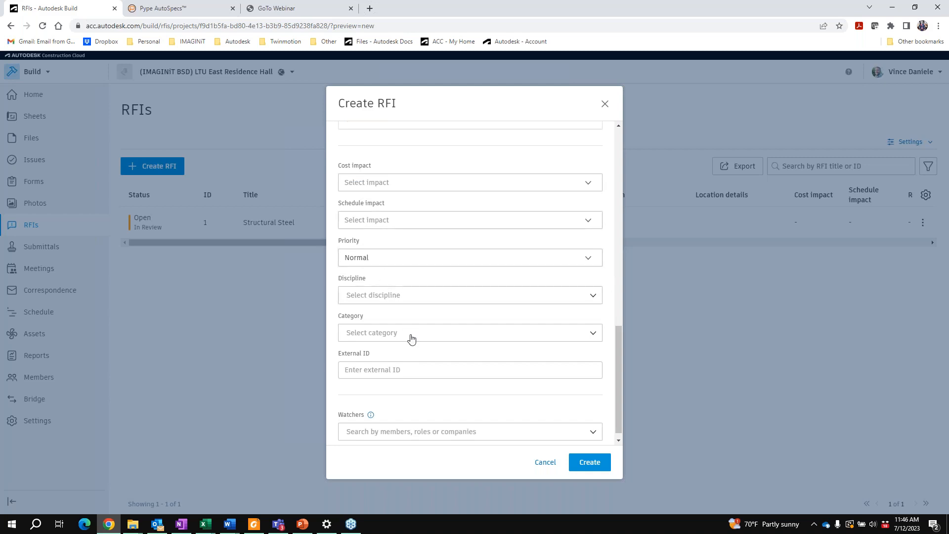
{"action": "scroll", "coordinate": [429, 381], "scroll_direction": "down", "scroll_amount": 1}
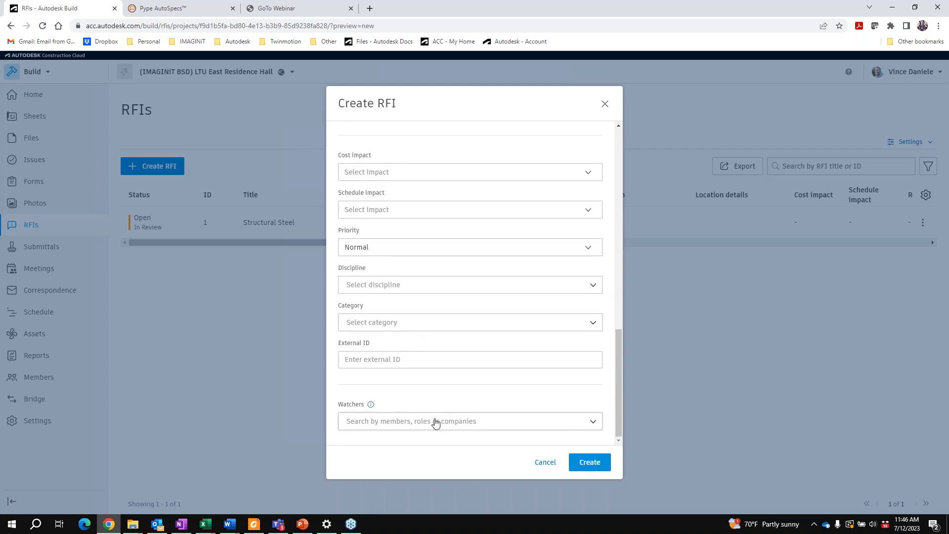
{"action": "left_click", "coordinate": [435, 422]}
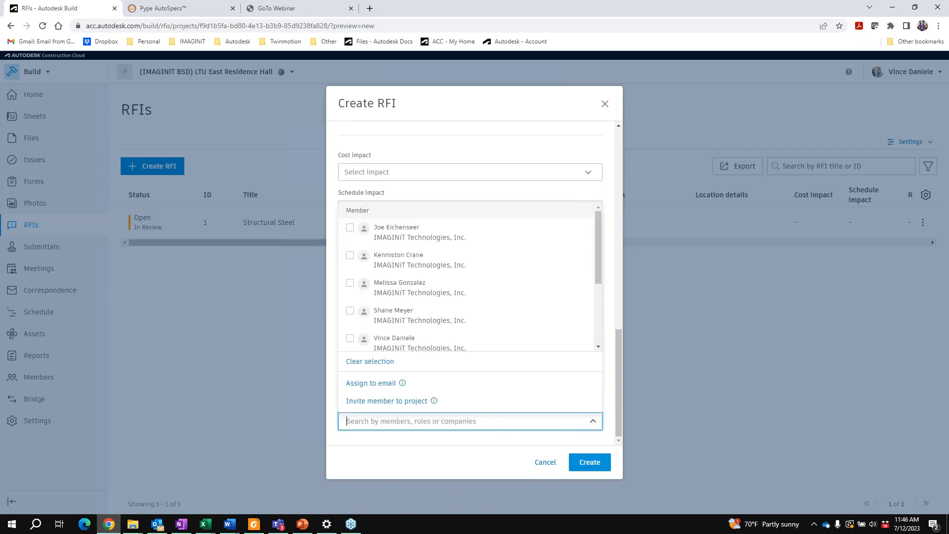
{"action": "left_click", "coordinate": [350, 285]}
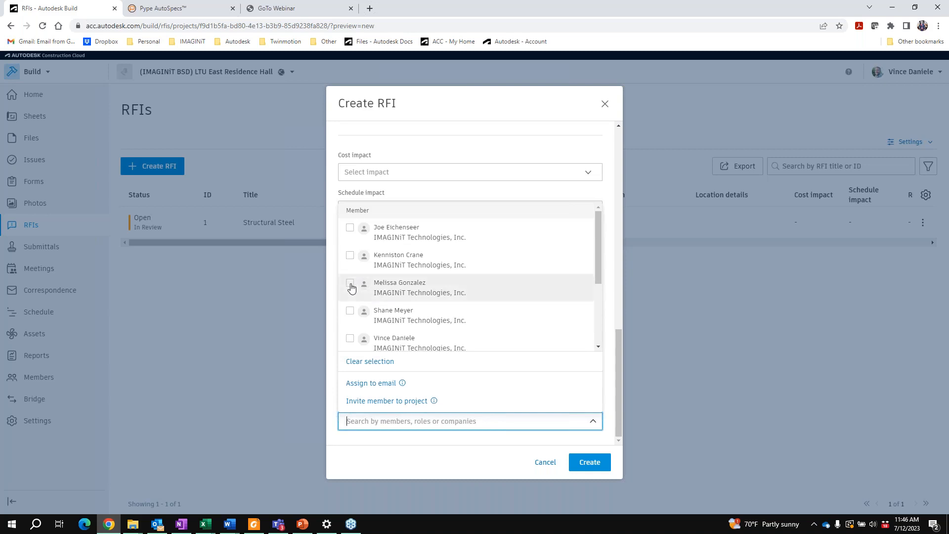
{"action": "left_click", "coordinate": [503, 462]}
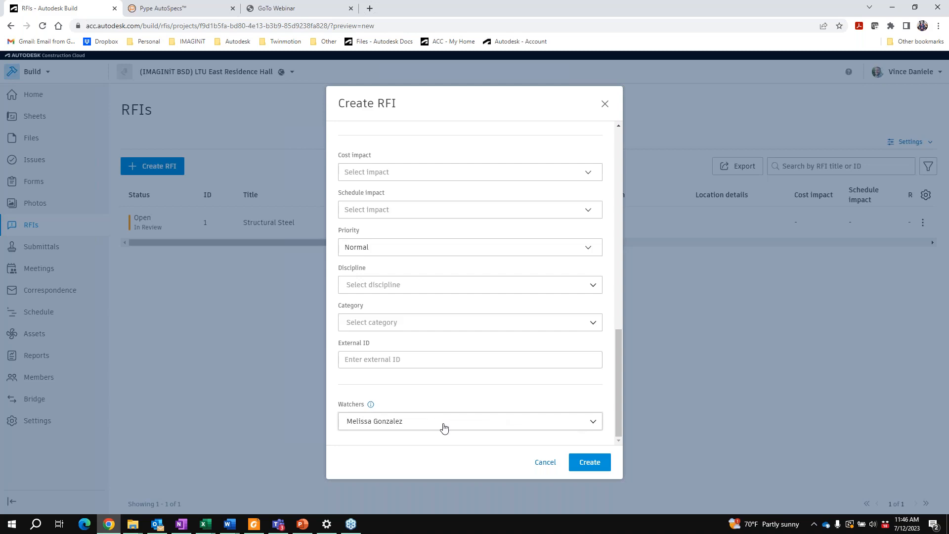
{"action": "left_click", "coordinate": [605, 467]}
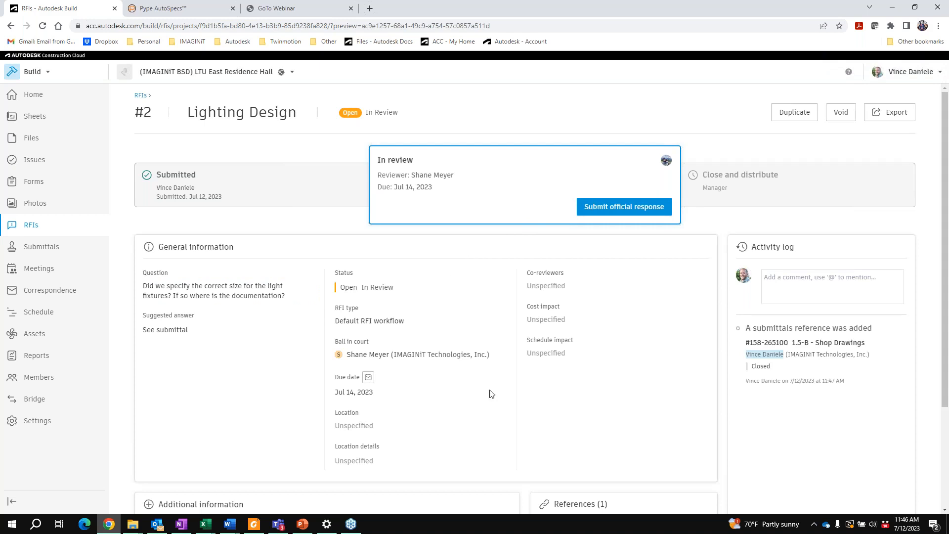
{"action": "scroll", "coordinate": [225, 346], "scroll_direction": "down", "scroll_amount": 3}
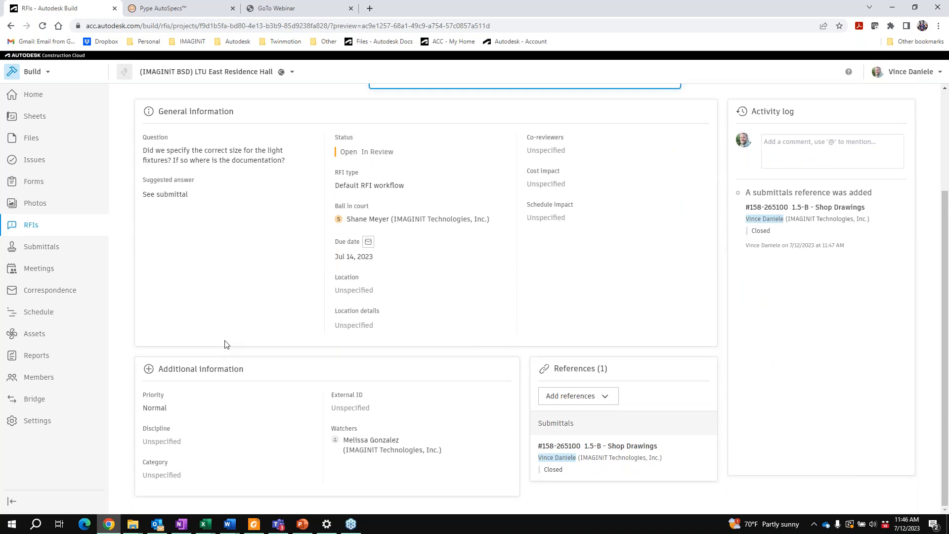
{"action": "scroll", "coordinate": [226, 358], "scroll_direction": "up", "scroll_amount": 3}
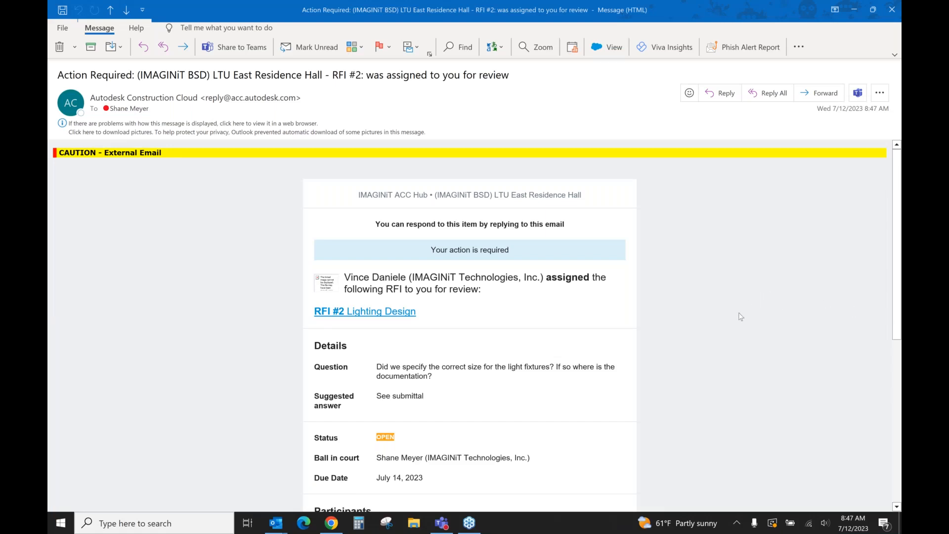
- Read the RFI #2 assignment email in the reviewer's Outlook and open the linked RFI in Autodesk Build
{"action": "scroll", "coordinate": [498, 269], "scroll_direction": "down", "scroll_amount": 1}
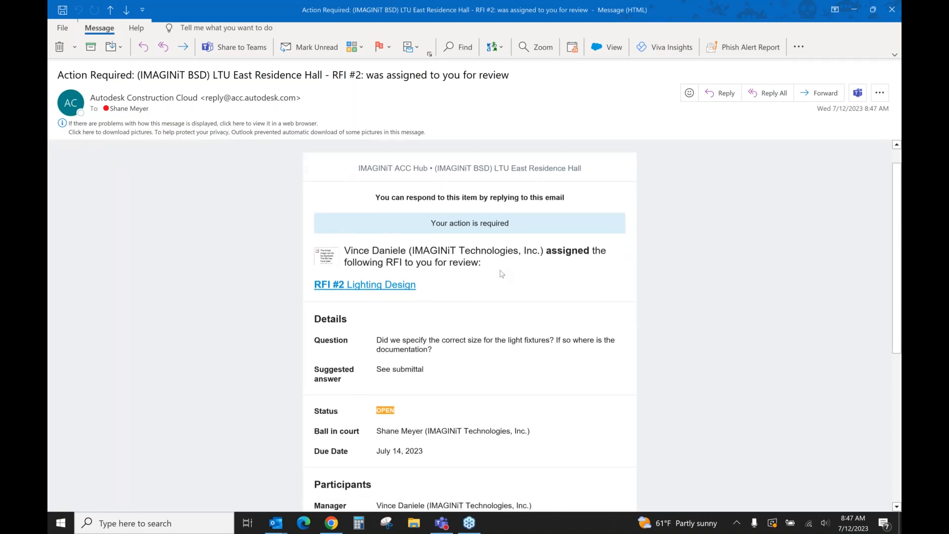
{"action": "scroll", "coordinate": [502, 274], "scroll_direction": "down", "scroll_amount": 1}
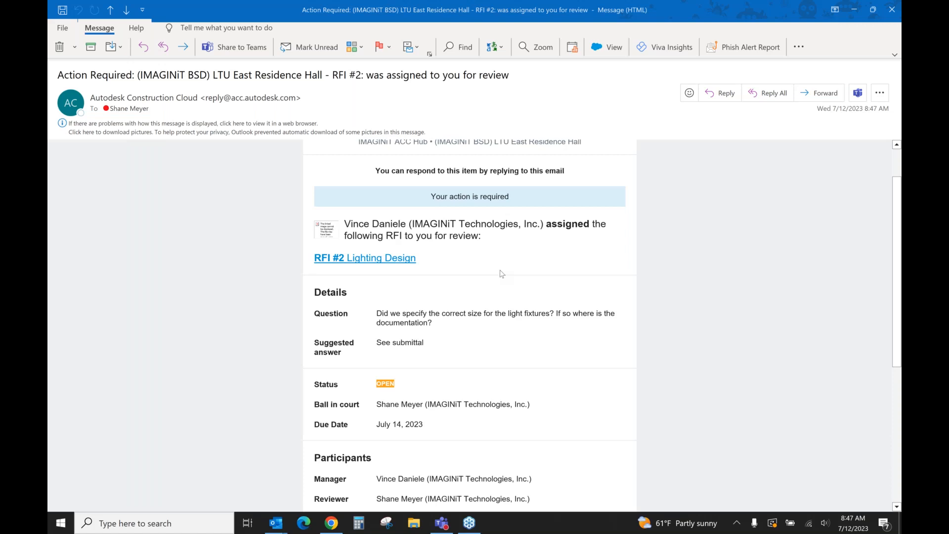
{"action": "scroll", "coordinate": [502, 274], "scroll_direction": "down", "scroll_amount": 4}
{"action": "scroll", "coordinate": [502, 274], "scroll_direction": "up", "scroll_amount": 2}
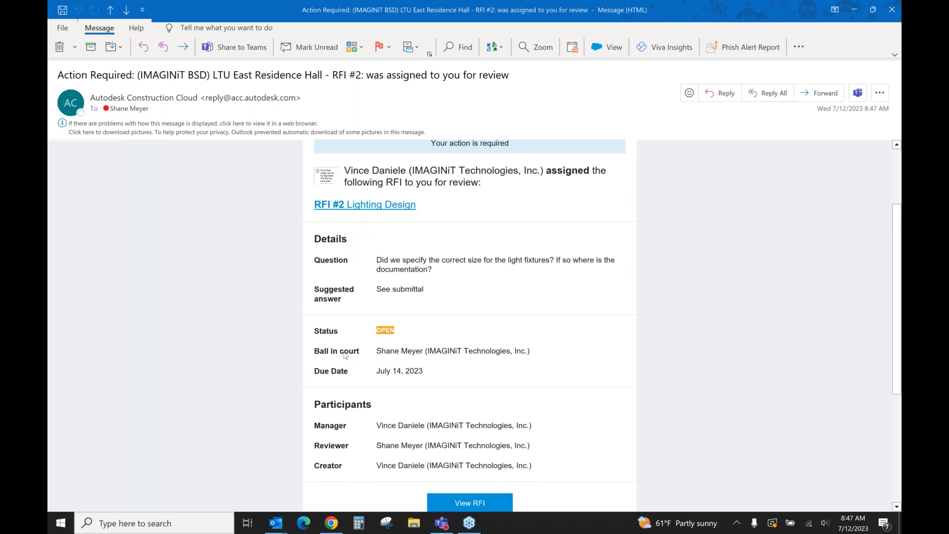
{"action": "left_click", "coordinate": [476, 503]}
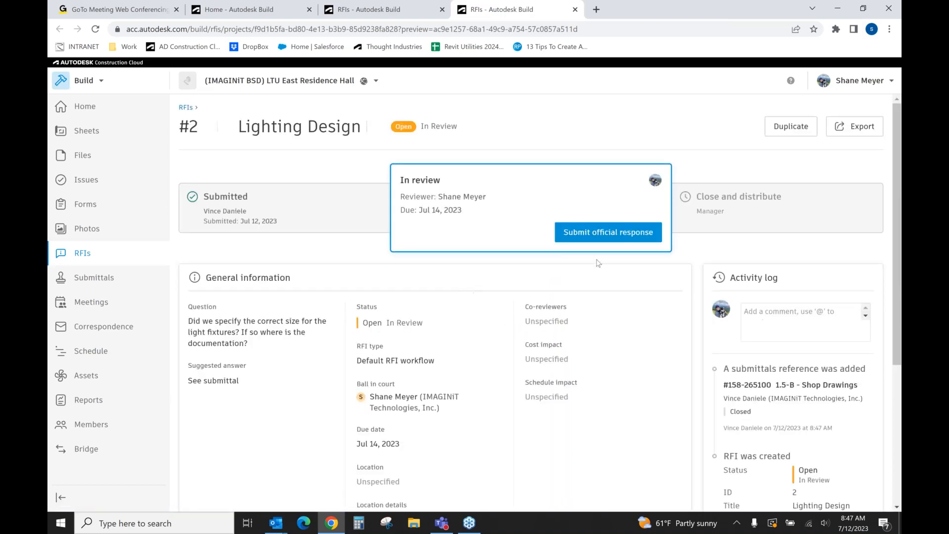
{"action": "scroll", "coordinate": [357, 340], "scroll_direction": "down", "scroll_amount": 1}
{"action": "scroll", "coordinate": [357, 340], "scroll_direction": "down", "scroll_amount": 2}
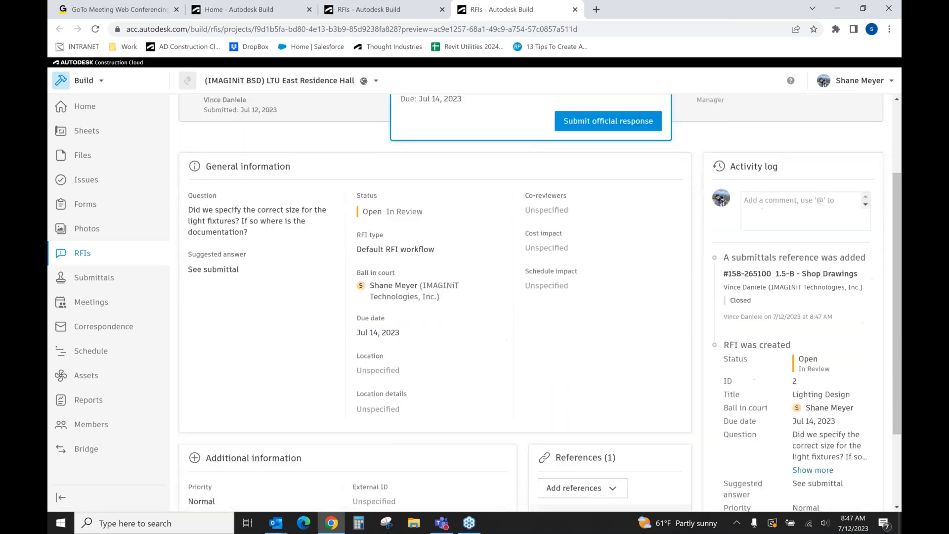
{"action": "scroll", "coordinate": [613, 187], "scroll_direction": "up", "scroll_amount": 2}
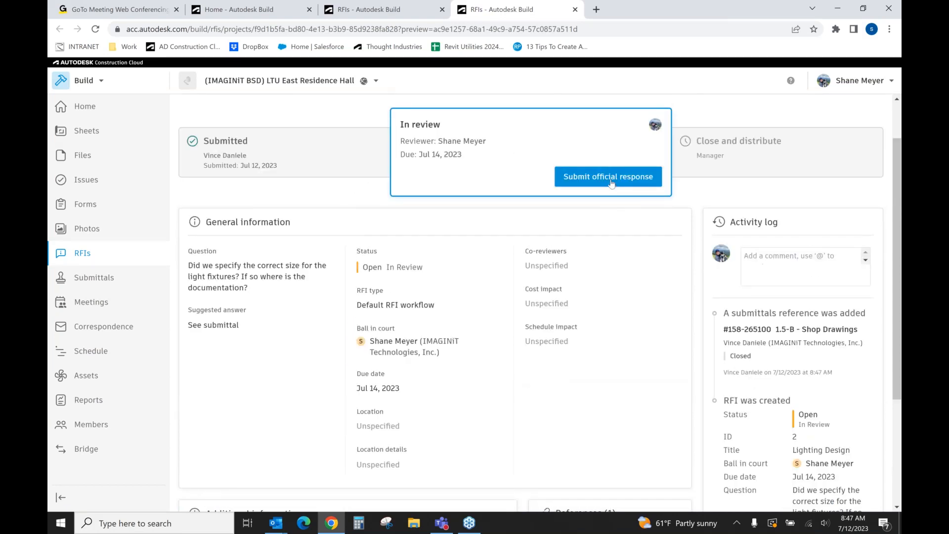
{"action": "left_click", "coordinate": [610, 178]}
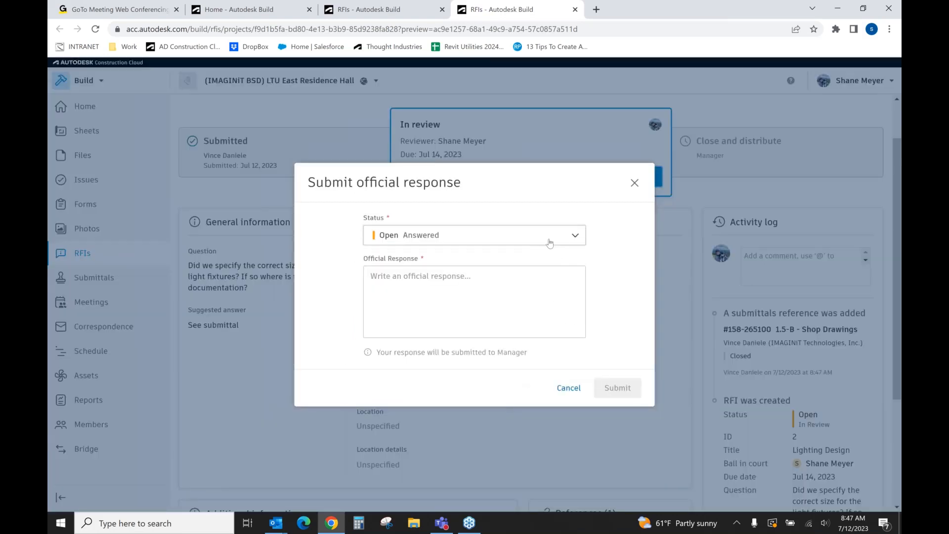
{"action": "left_click", "coordinate": [550, 242]}
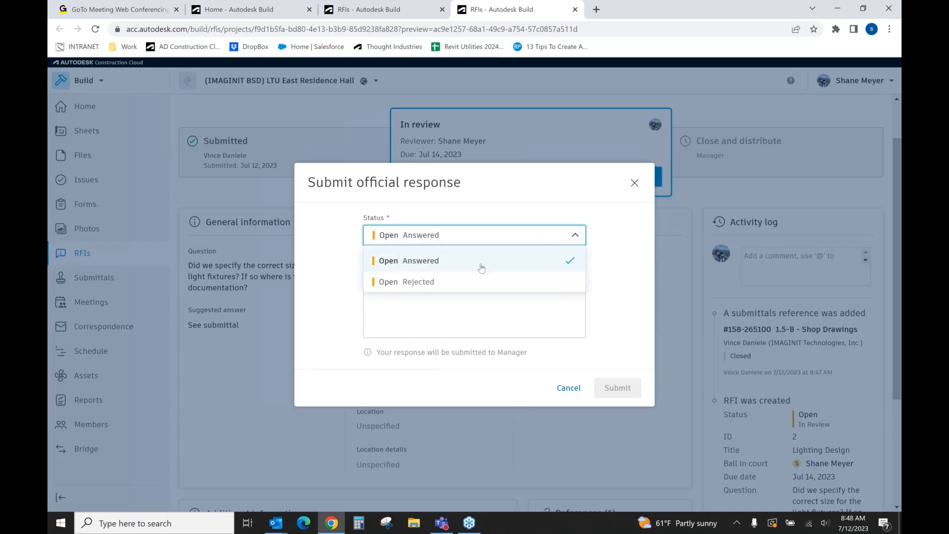
{"action": "left_click", "coordinate": [471, 203]}
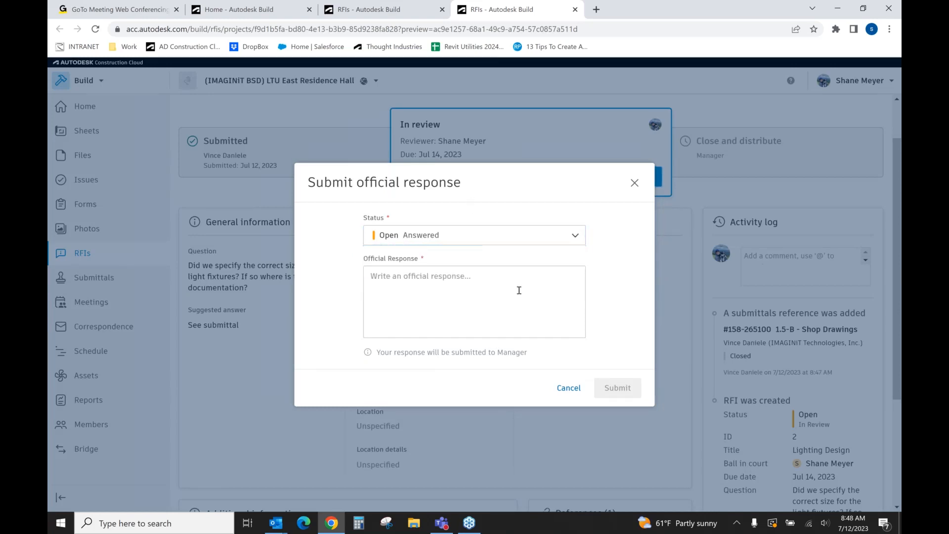
{"action": "left_click", "coordinate": [569, 388]}
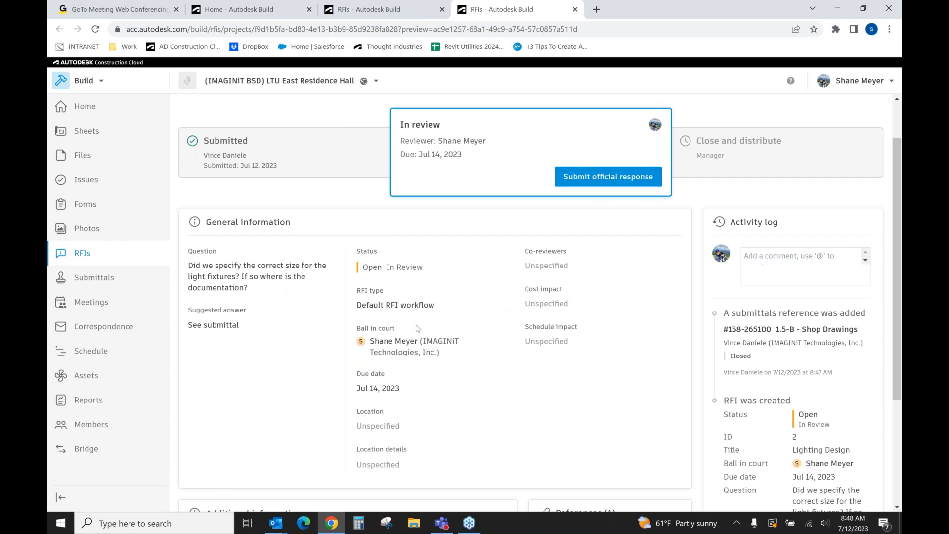
{"action": "scroll", "coordinate": [274, 257], "scroll_direction": "down", "scroll_amount": 1}
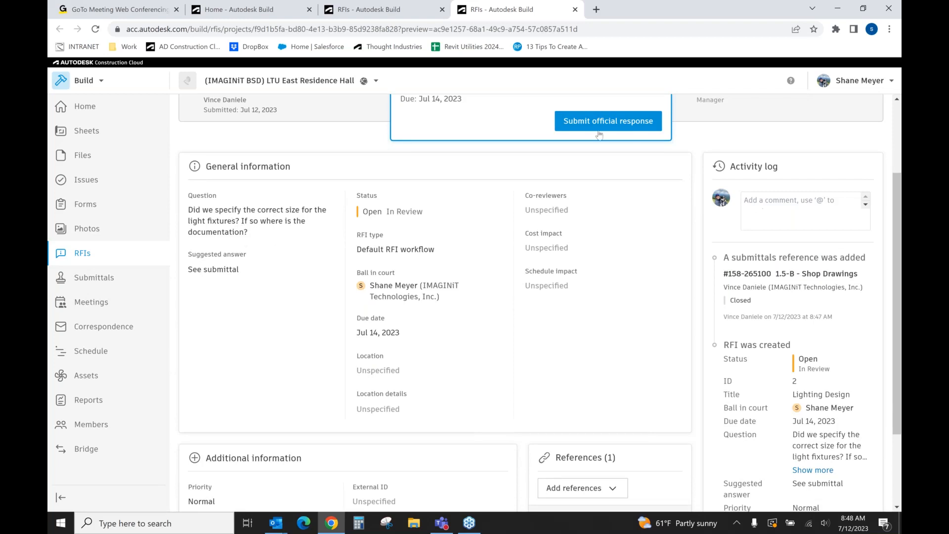
{"action": "scroll", "coordinate": [617, 138], "scroll_direction": "up", "scroll_amount": 2}
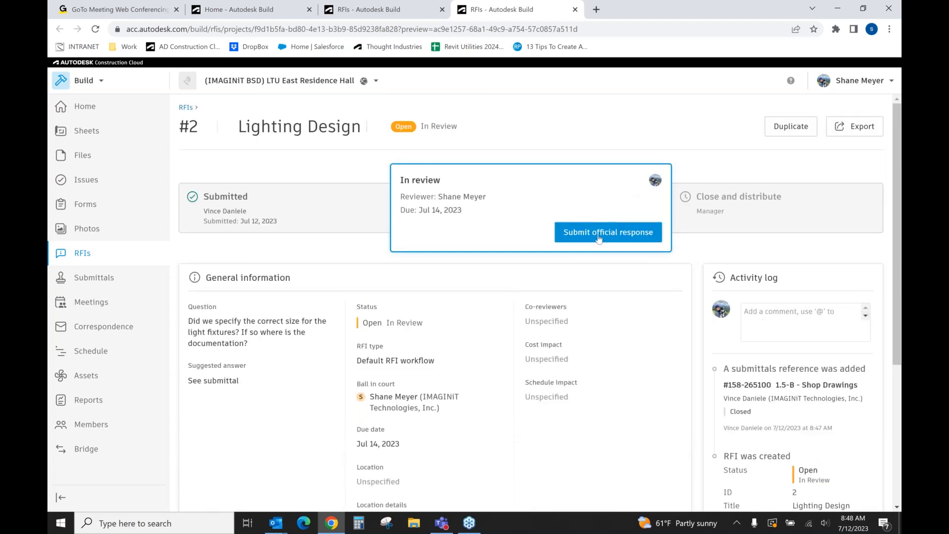
- Submit the official response "documentation is saved in project files, see submittals" with the status Open Answered
{"action": "left_click", "coordinate": [599, 238]}
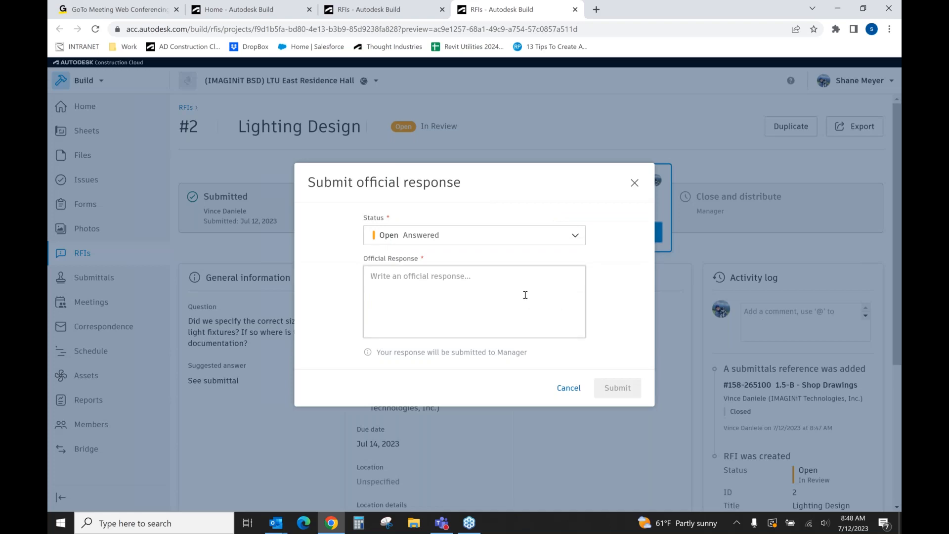
{"action": "left_click", "coordinate": [526, 295]}
{"action": "type", "text": "documentation"}
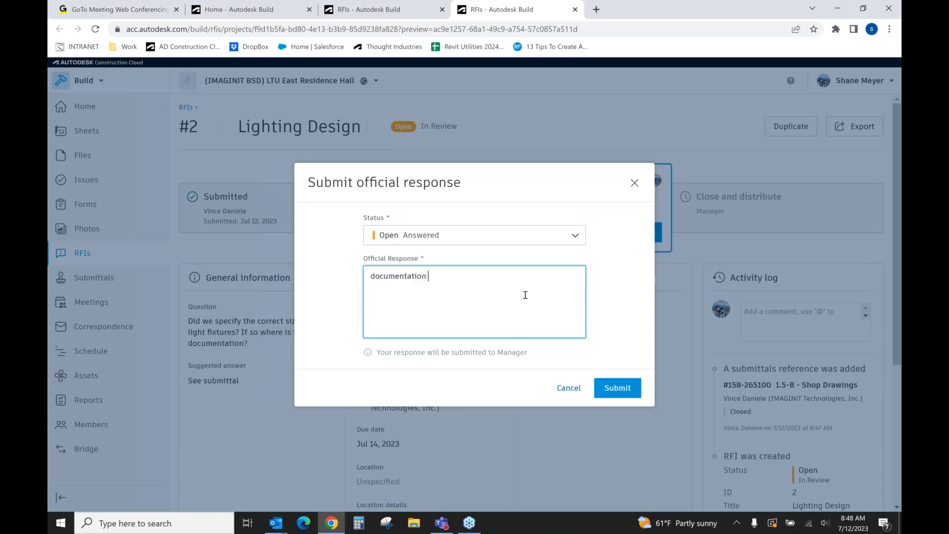
{"action": "type", "text": " is saved in project files, see submittals"}
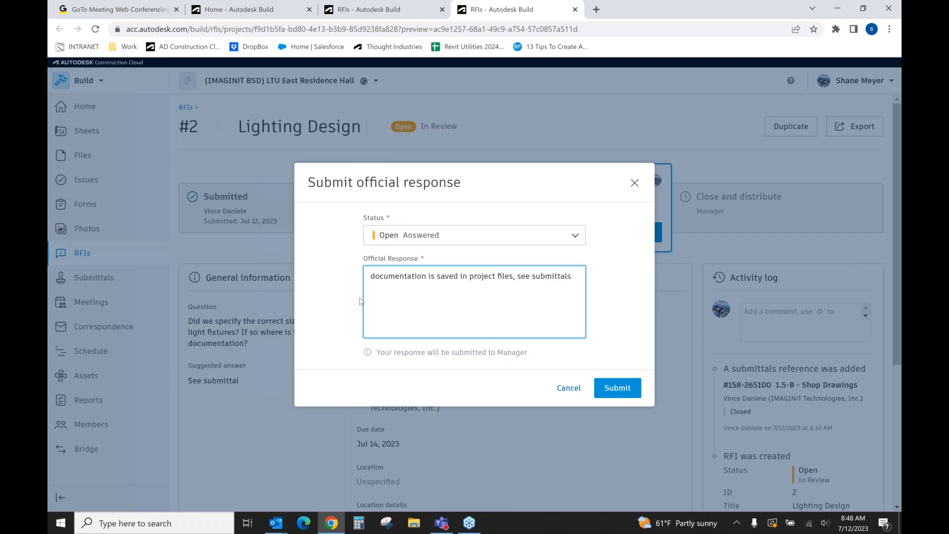
{"action": "left_click", "coordinate": [444, 245]}
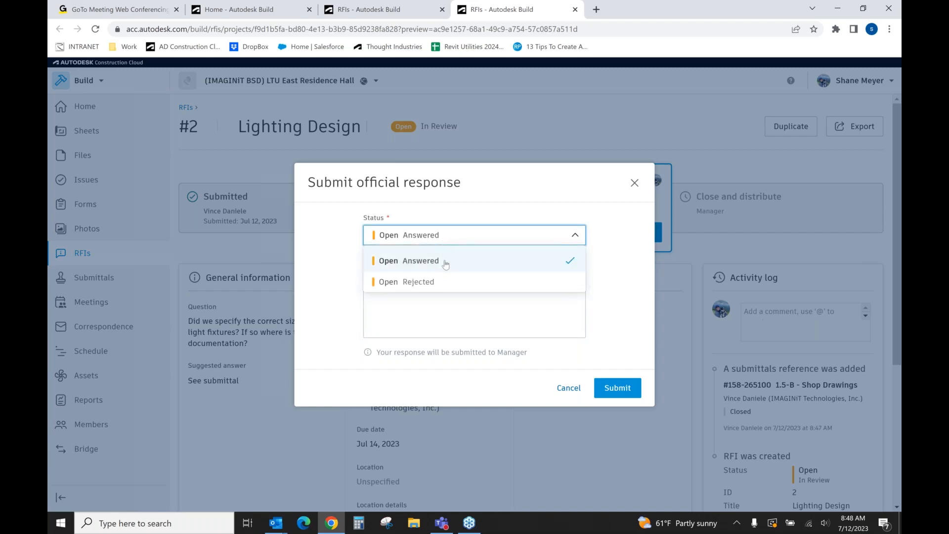
{"action": "left_click", "coordinate": [446, 265]}
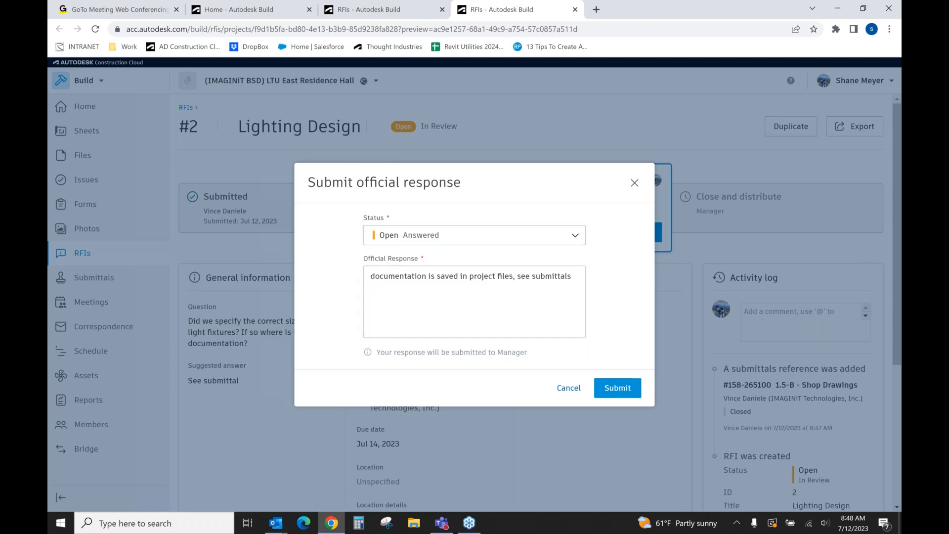
{"action": "left_click", "coordinate": [616, 390]}
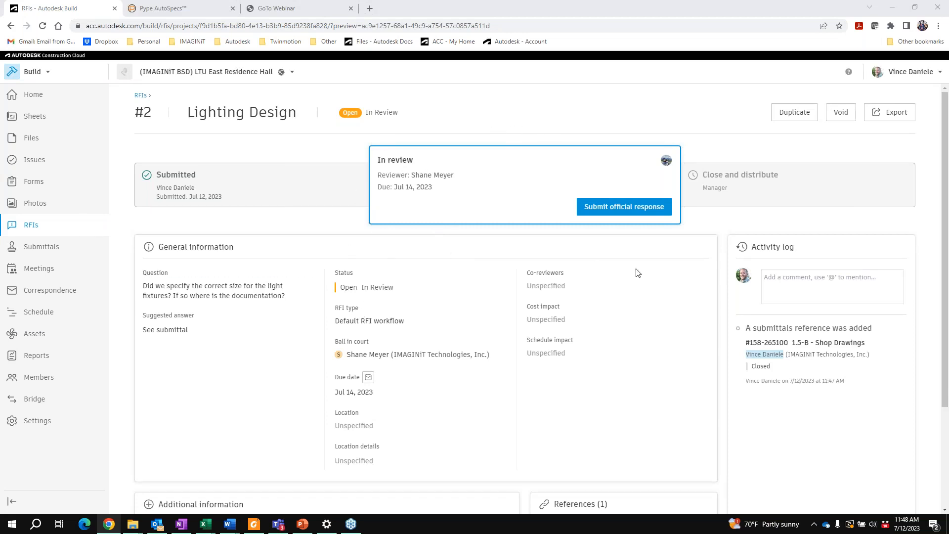
- Examine the Lighting Design RFI's details from the manager's account, including the types of references that can be added
{"action": "scroll", "coordinate": [613, 270], "scroll_direction": "down", "scroll_amount": 3}
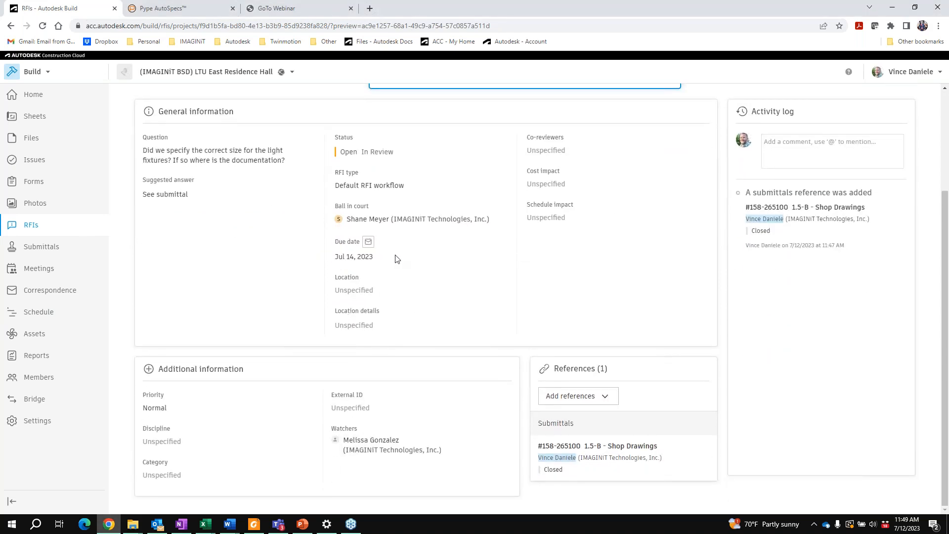
{"action": "scroll", "coordinate": [440, 263], "scroll_direction": "up", "scroll_amount": 3}
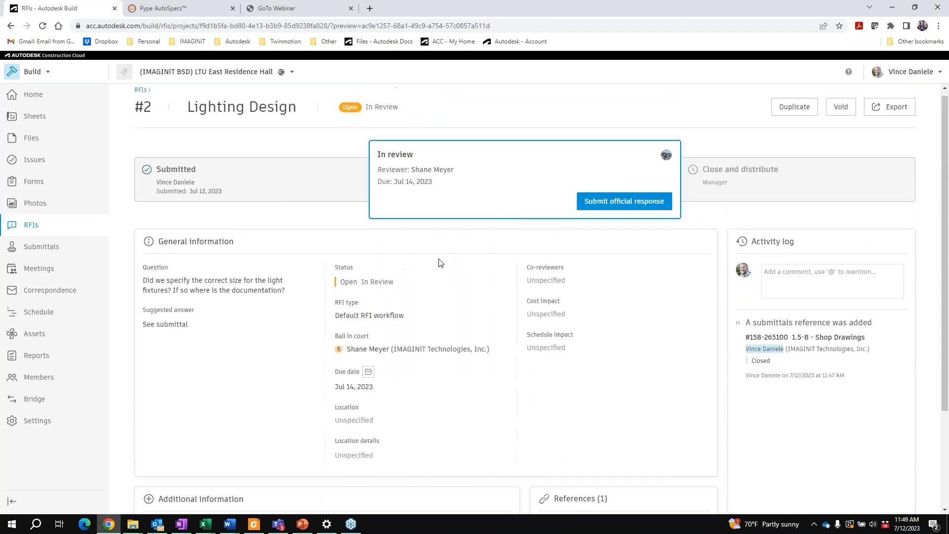
{"action": "scroll", "coordinate": [503, 212], "scroll_direction": "down", "scroll_amount": 3}
{"action": "left_click", "coordinate": [604, 398]}
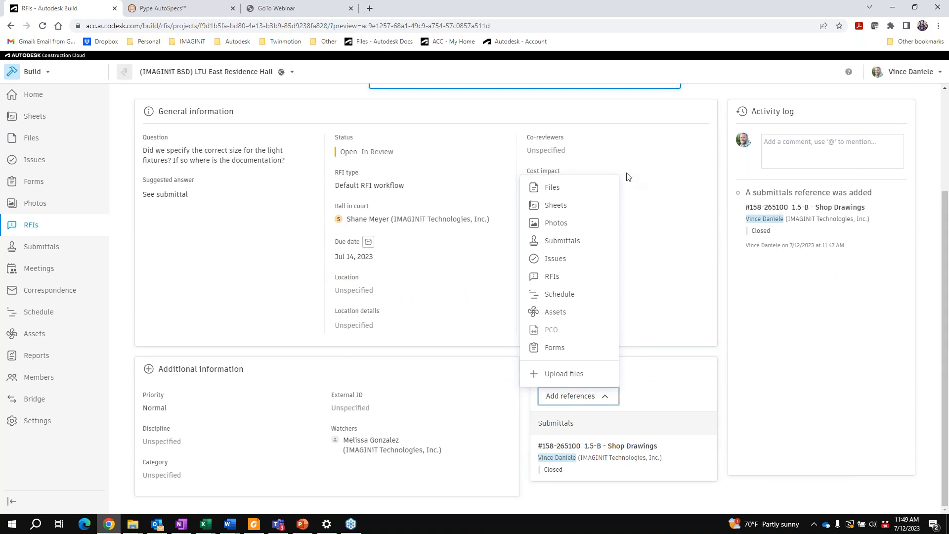
{"action": "scroll", "coordinate": [631, 203], "scroll_direction": "up", "scroll_amount": 2}
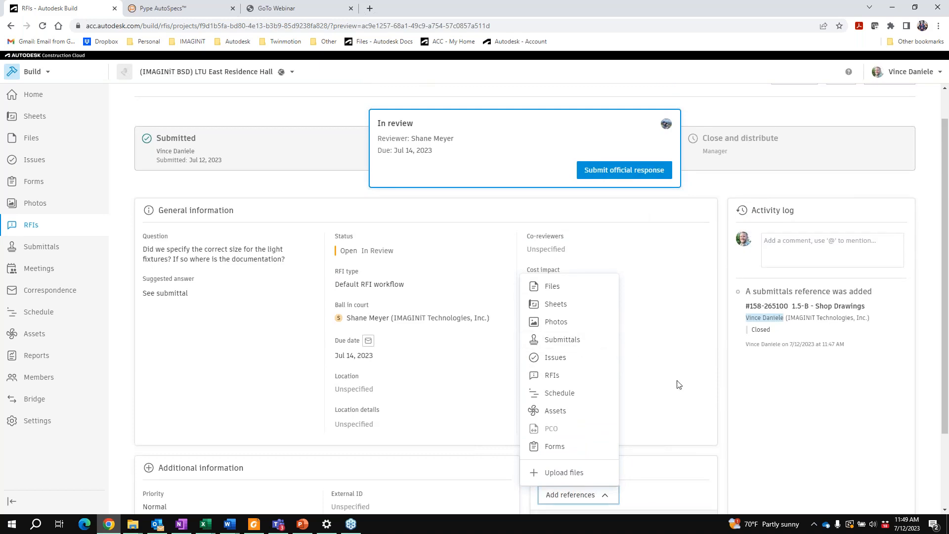
- Refresh the Lighting Design RFI and review its official response, activity log, watchers and references
{"action": "left_click", "coordinate": [586, 207]}
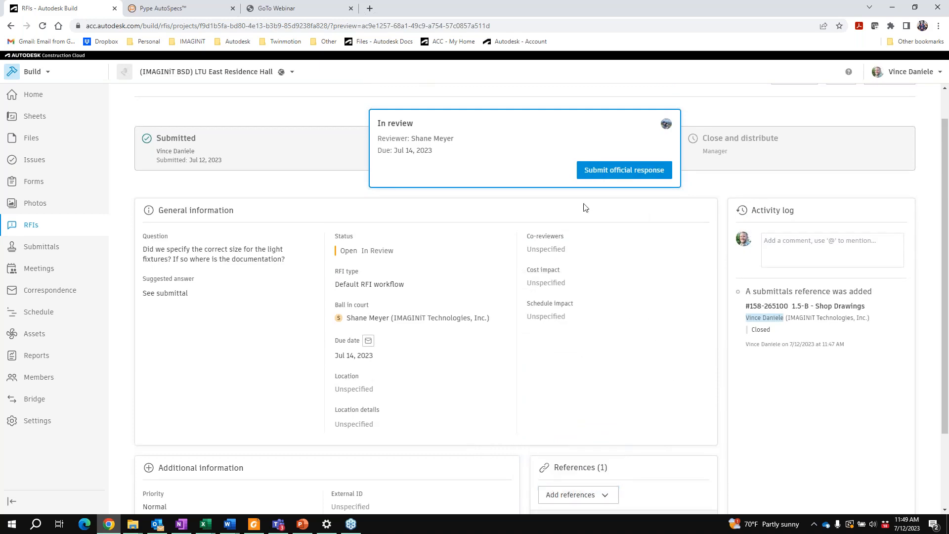
{"action": "scroll", "coordinate": [489, 213], "scroll_direction": "up", "scroll_amount": 1}
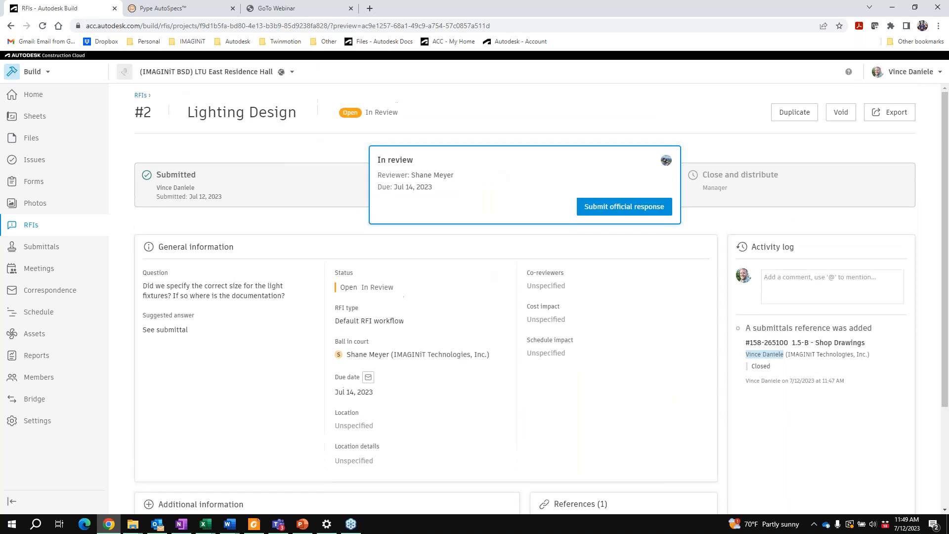
{"action": "left_click", "coordinate": [43, 25]}
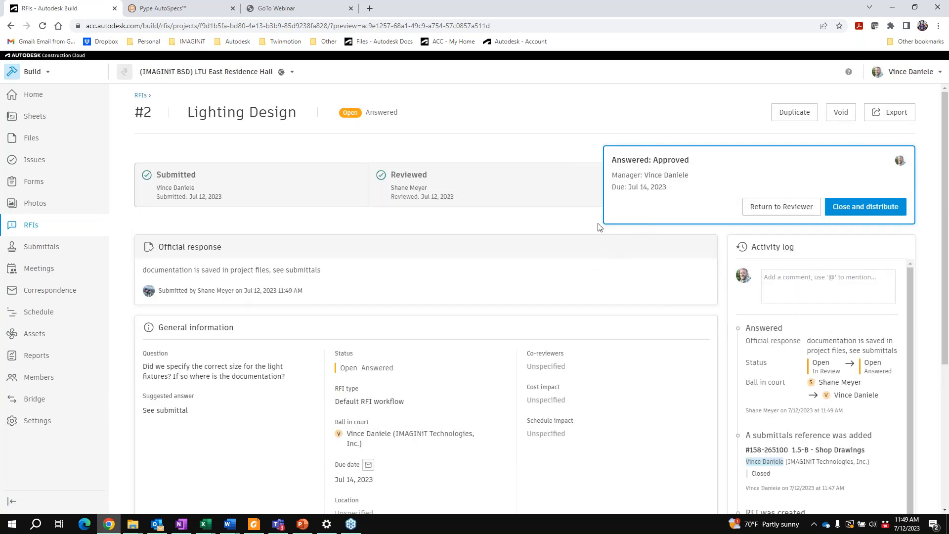
{"action": "scroll", "coordinate": [647, 175], "scroll_direction": "down", "scroll_amount": 1}
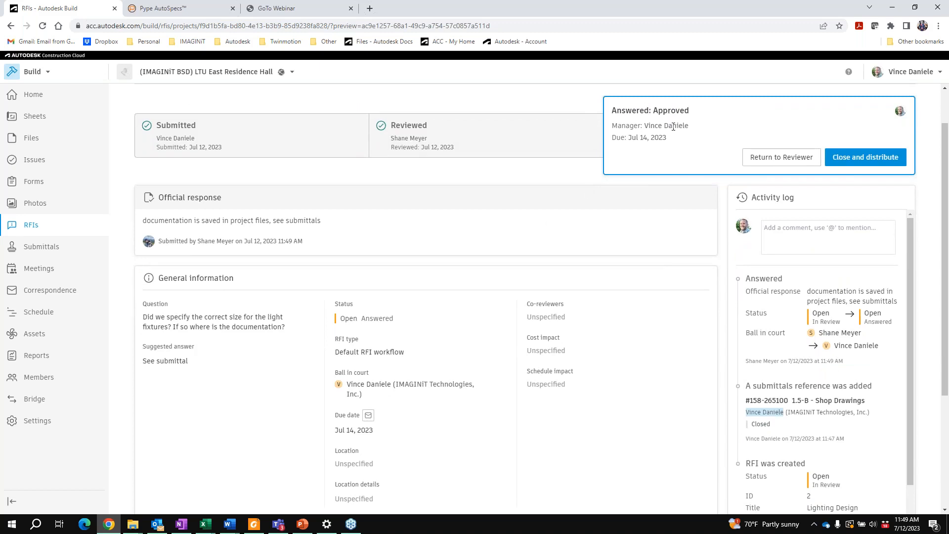
{"action": "scroll", "coordinate": [530, 176], "scroll_direction": "down", "scroll_amount": 4}
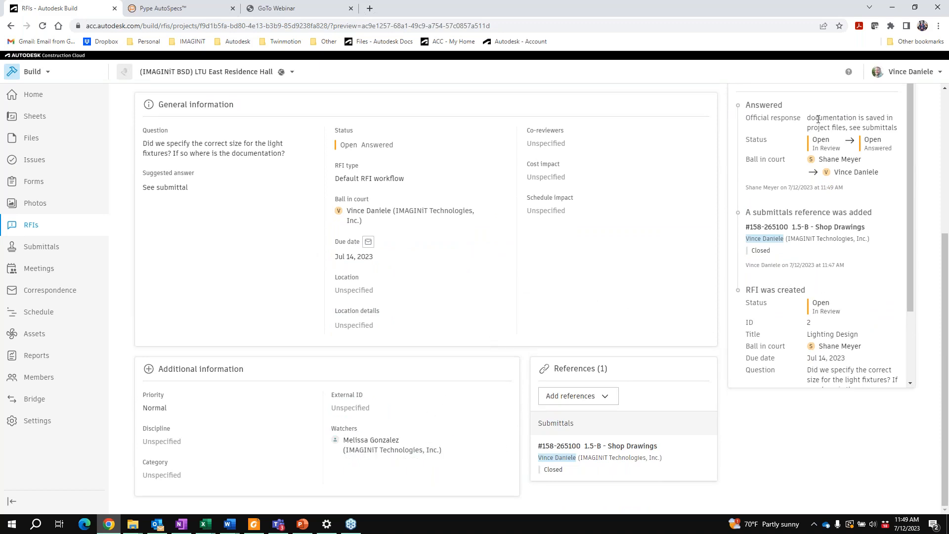
{"action": "left_click_drag", "start_coordinate": [818, 119], "coordinate": [900, 132]}
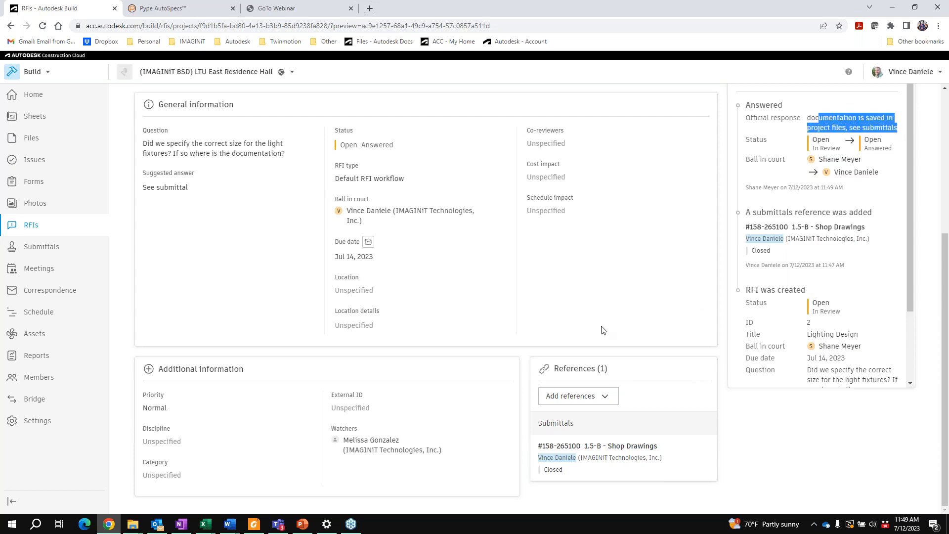
{"action": "scroll", "coordinate": [603, 330], "scroll_direction": "up", "scroll_amount": 5}
- Close and distribute the Lighting Design RFI, keeping the manager as ball in court and the existing watcher
{"action": "left_click", "coordinate": [854, 207]}
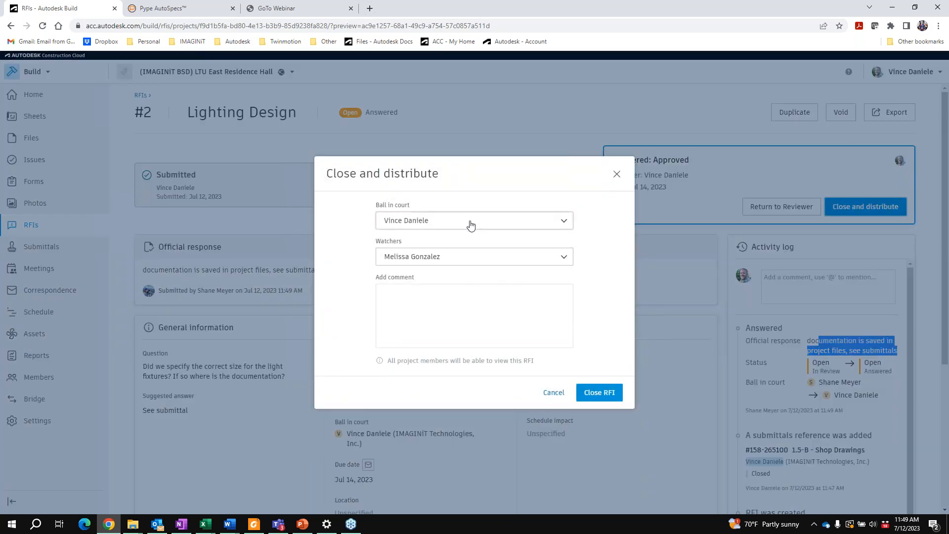
{"action": "left_click", "coordinate": [429, 221]}
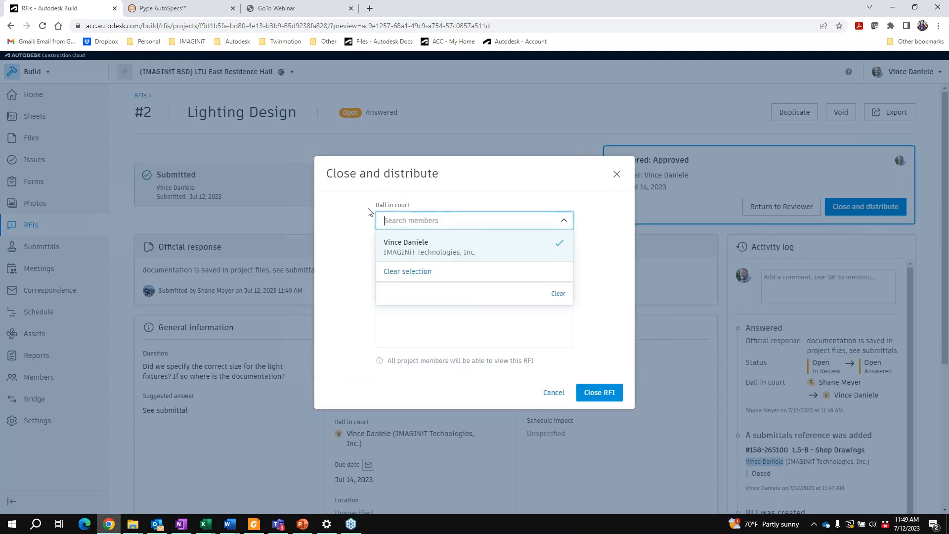
{"action": "left_click", "coordinate": [433, 220]}
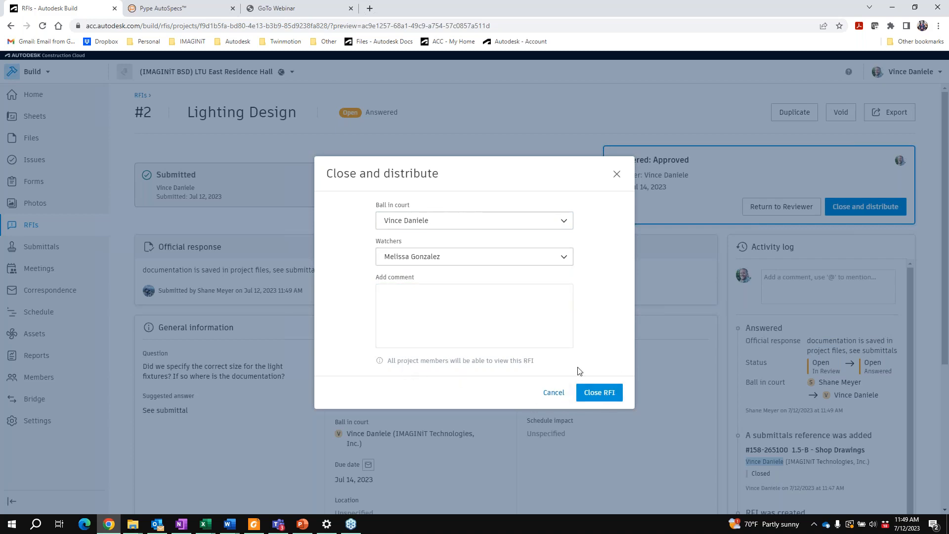
{"action": "left_click", "coordinate": [609, 397]}
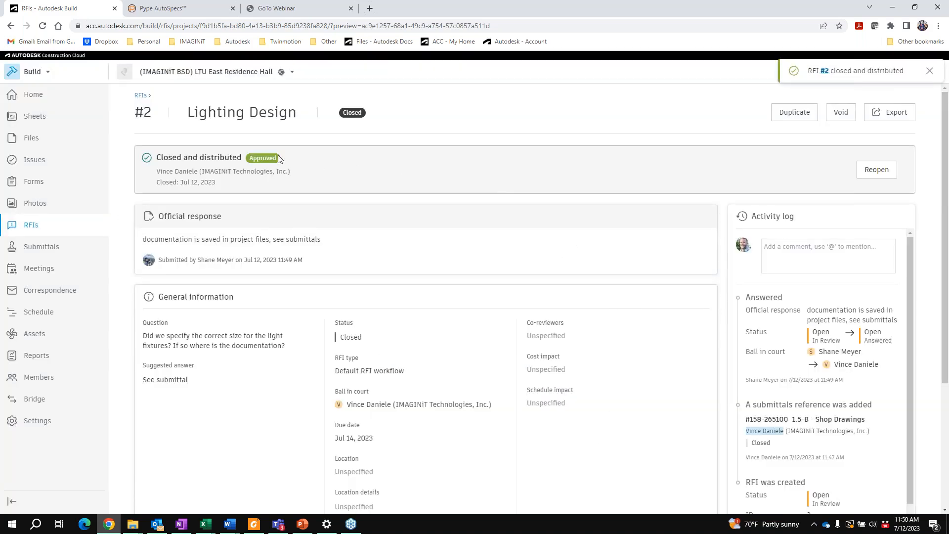
- Turn off Closed RFI visibility in the advanced RFI settings
{"action": "left_click", "coordinate": [31, 225]}
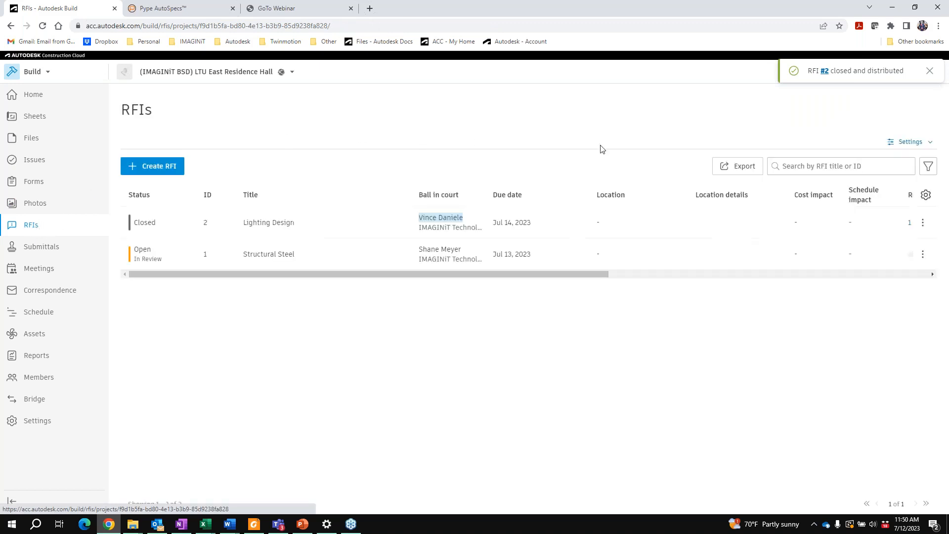
{"action": "left_click", "coordinate": [907, 143]}
{"action": "left_click", "coordinate": [863, 213]}
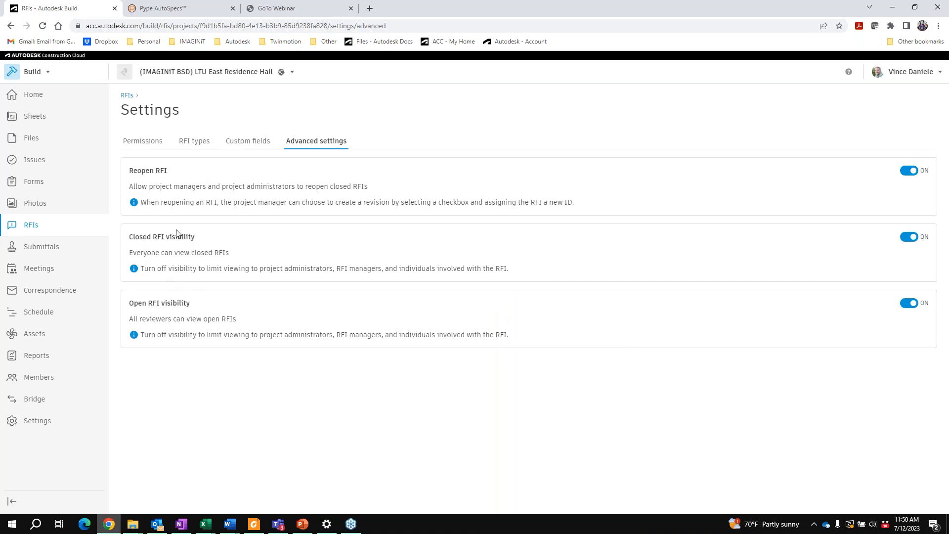
{"action": "left_click", "coordinate": [910, 237]}
{"action": "left_click", "coordinate": [29, 228]}
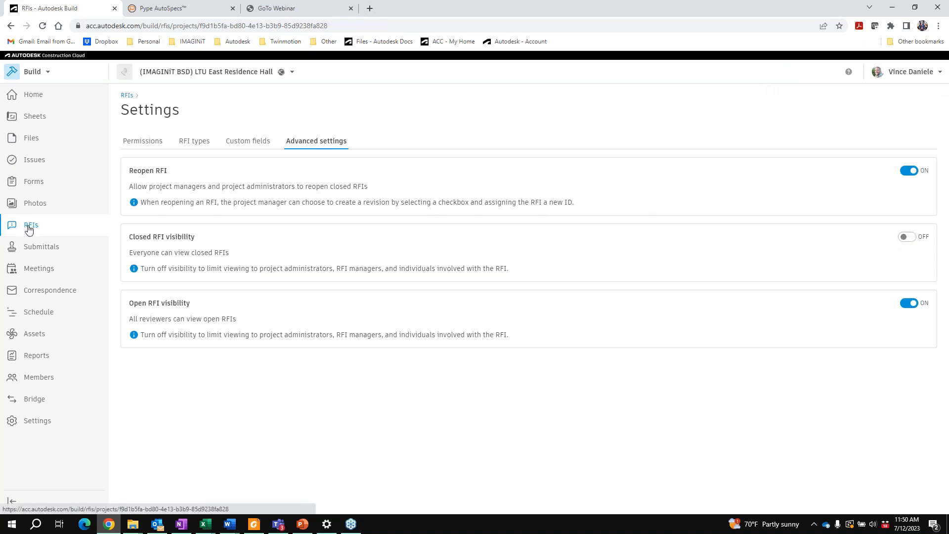
- Filter the project sheets by the discipline E (Electrical)
{"action": "left_click", "coordinate": [31, 163]}
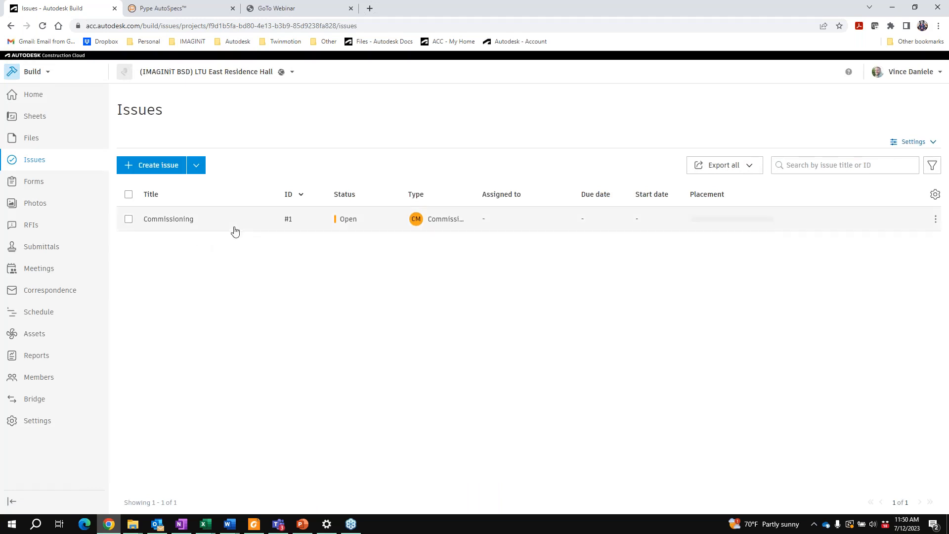
{"action": "left_click", "coordinate": [34, 118]}
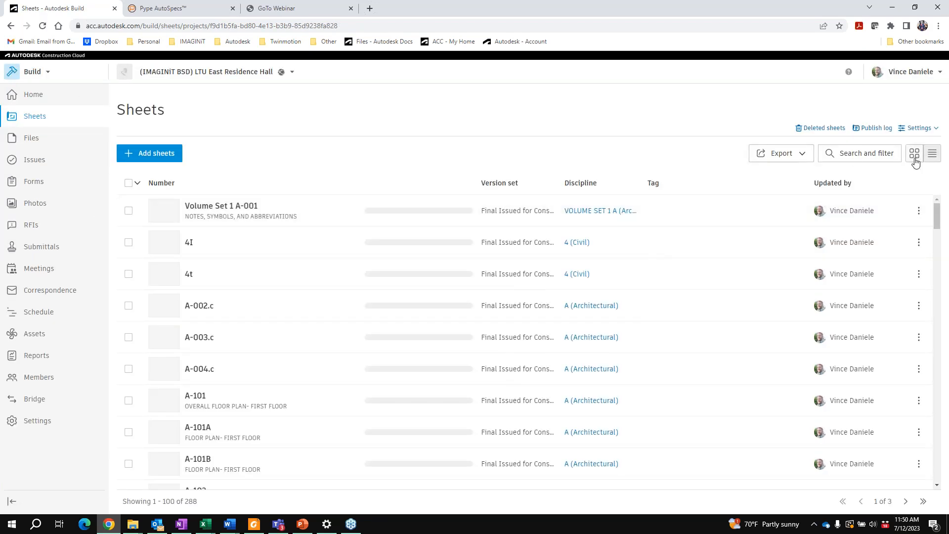
{"action": "left_click", "coordinate": [868, 156]}
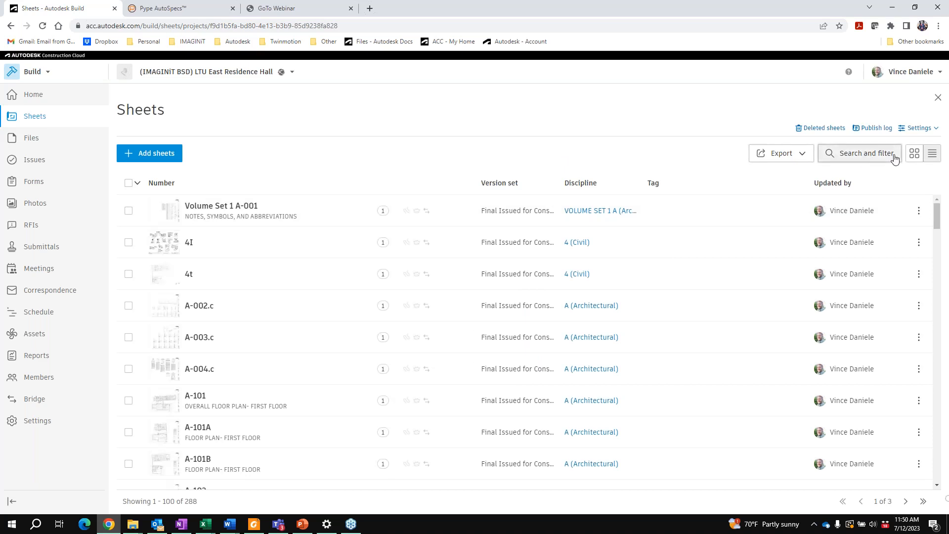
{"action": "left_click", "coordinate": [862, 235]}
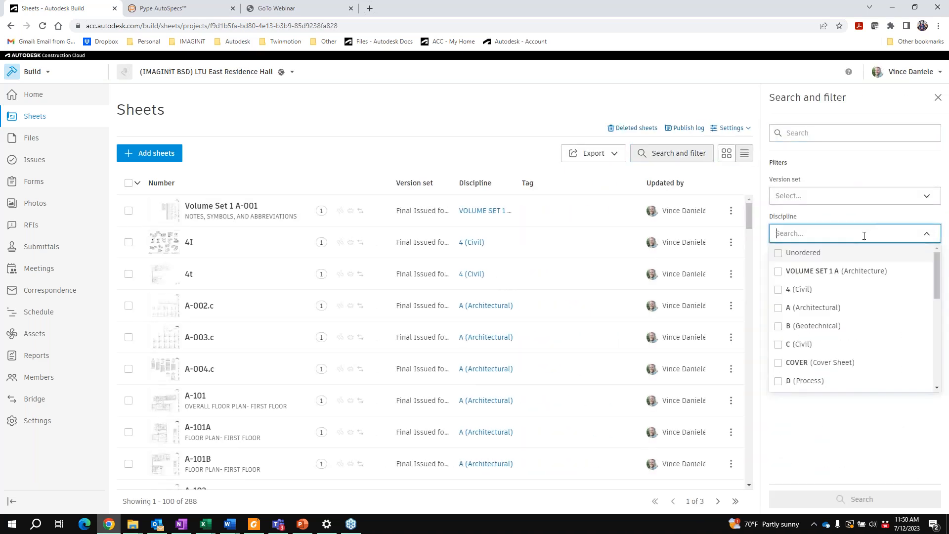
{"action": "scroll", "coordinate": [790, 335], "scroll_direction": "down", "scroll_amount": 3}
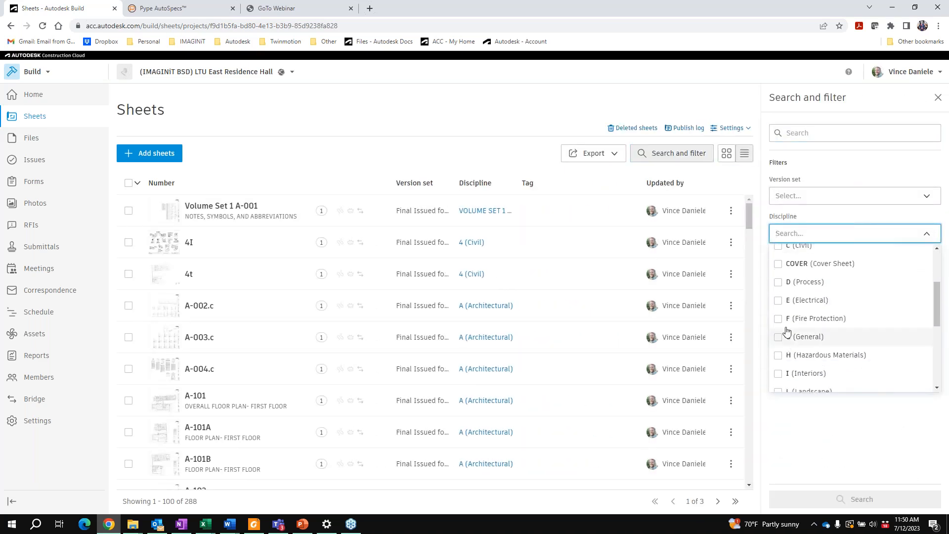
{"action": "left_click", "coordinate": [780, 300]}
{"action": "left_click", "coordinate": [862, 499]}
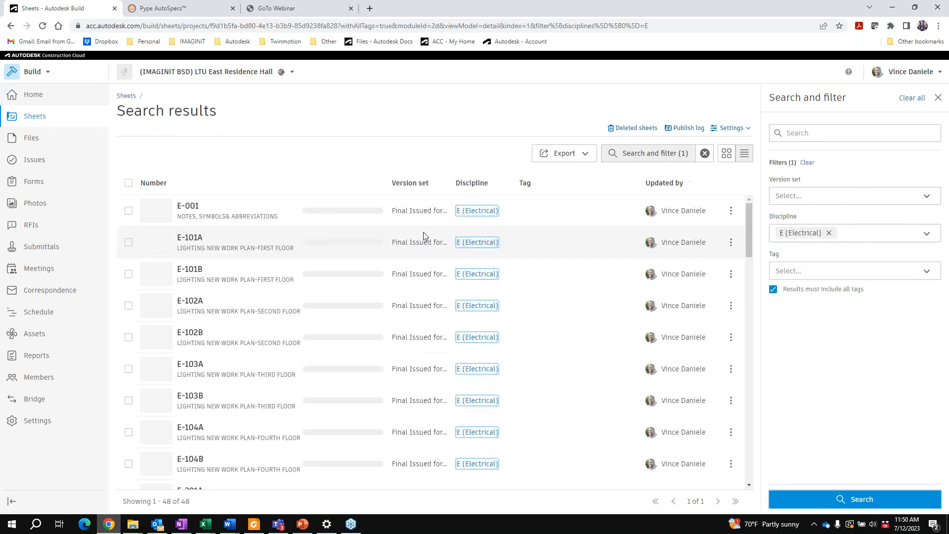
{"action": "left_click", "coordinate": [939, 98]}
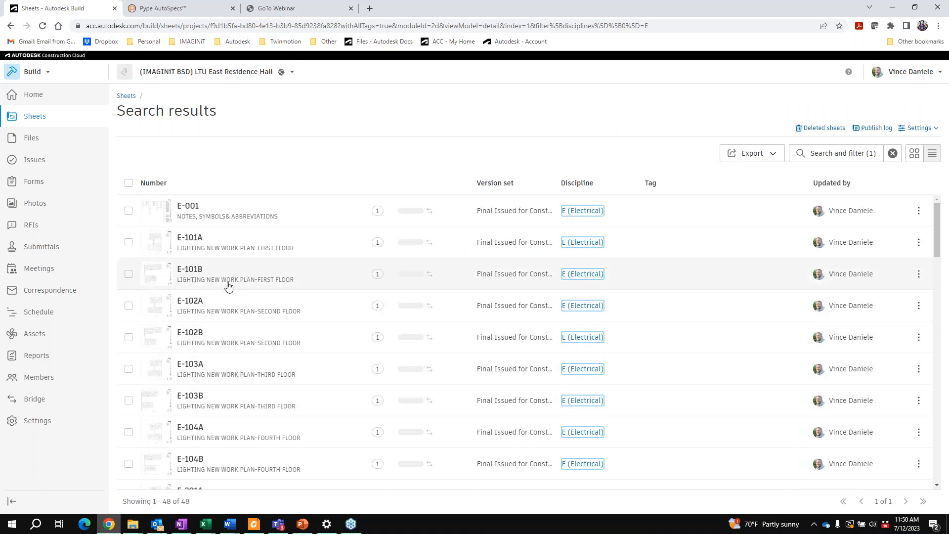
- Place a Design issue in the upper wing on sheet E-101A and review its details before closing the sheet
{"action": "left_click", "coordinate": [241, 248]}
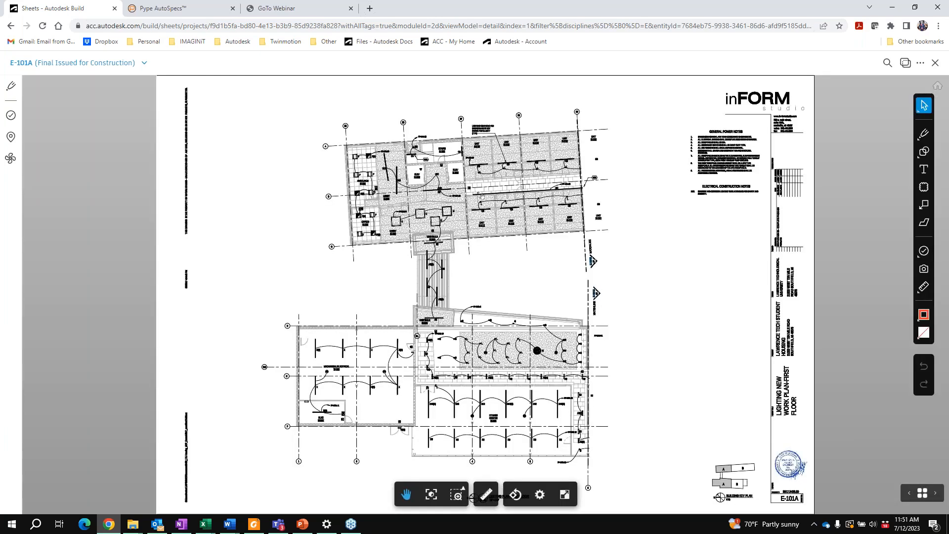
{"action": "left_click", "coordinate": [925, 251]}
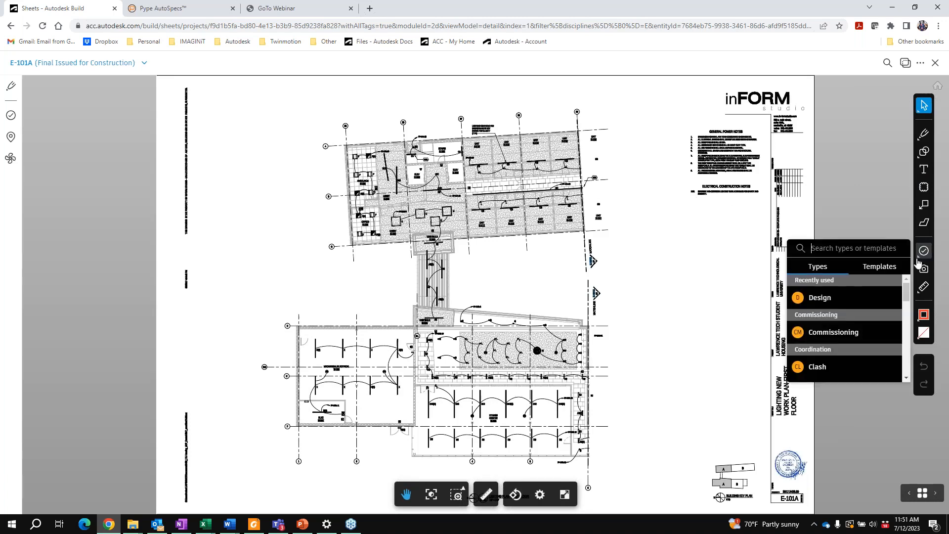
{"action": "left_click", "coordinate": [815, 299]}
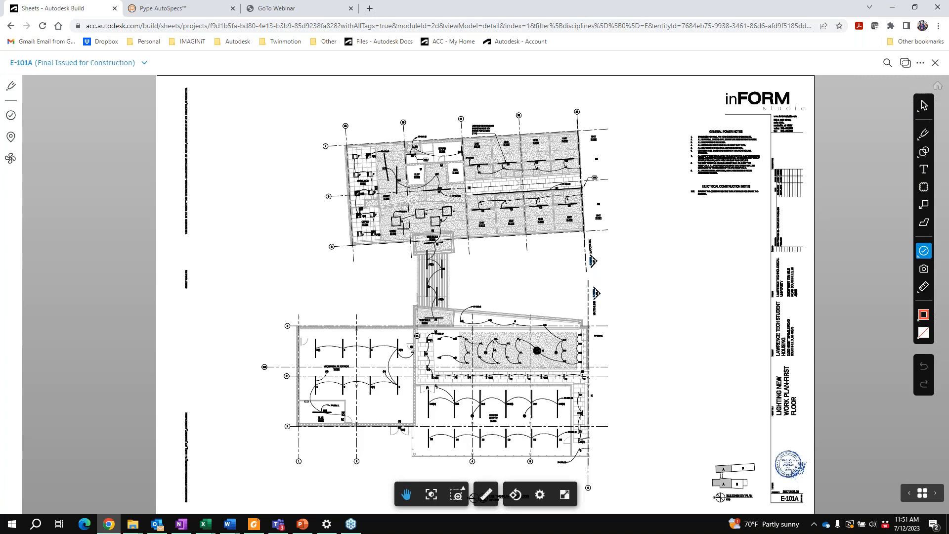
{"action": "left_click", "coordinate": [403, 229]}
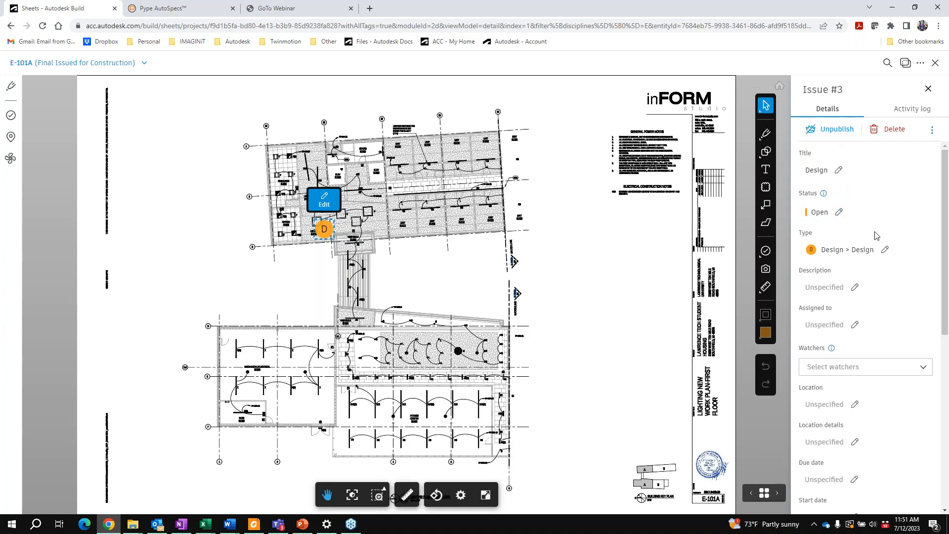
{"action": "scroll", "coordinate": [877, 237], "scroll_direction": "down", "scroll_amount": 1}
{"action": "scroll", "coordinate": [877, 237], "scroll_direction": "down", "scroll_amount": 1}
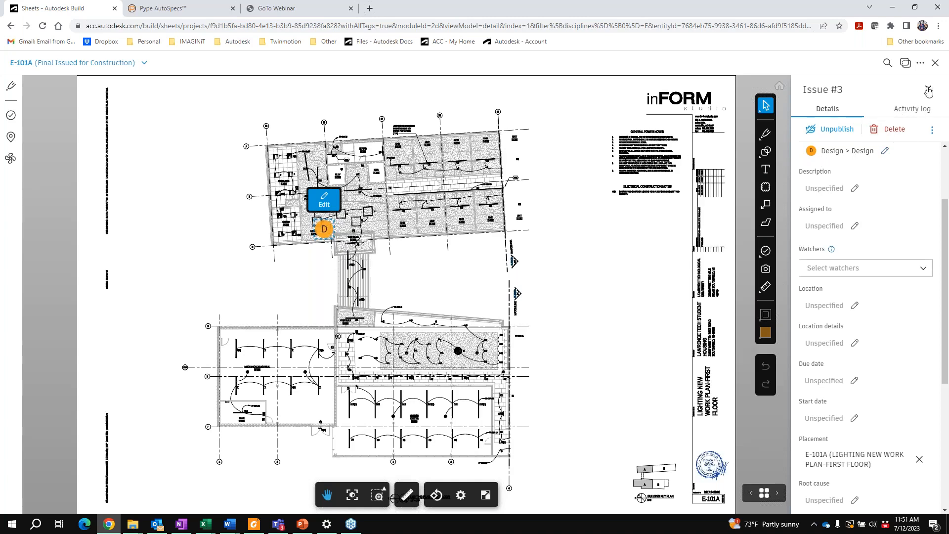
{"action": "left_click", "coordinate": [936, 62]}
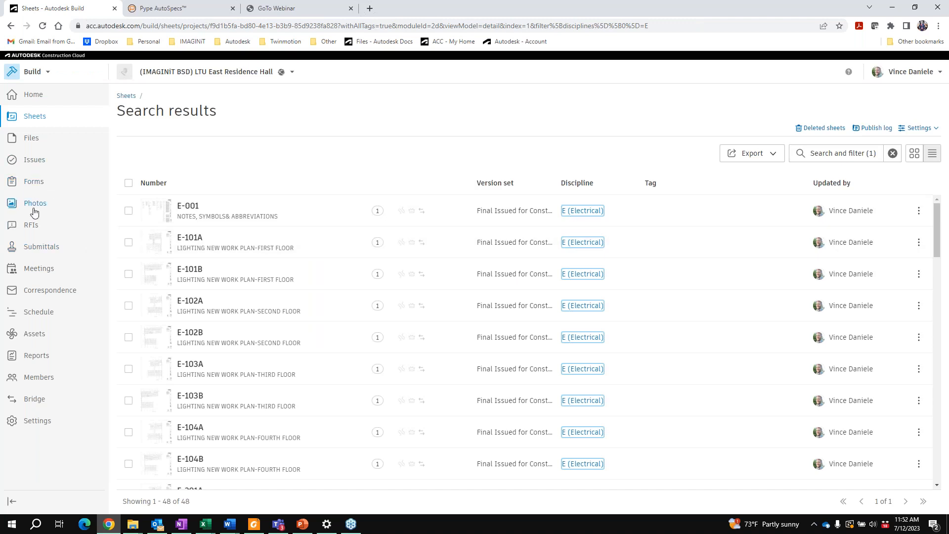
- Try selecting the Design and Commissioning issues as references in a new RFI, then discard the draft
{"action": "left_click", "coordinate": [30, 225]}
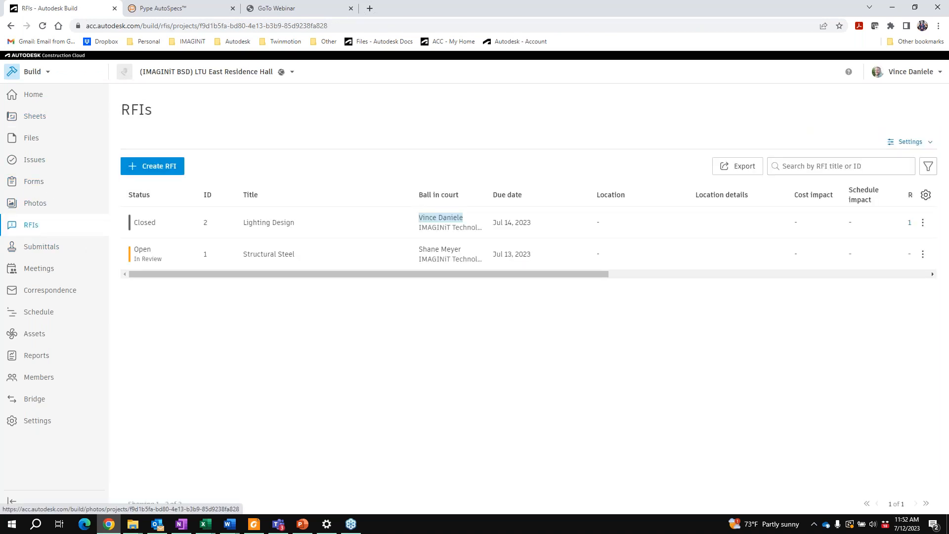
{"action": "left_click", "coordinate": [152, 166]}
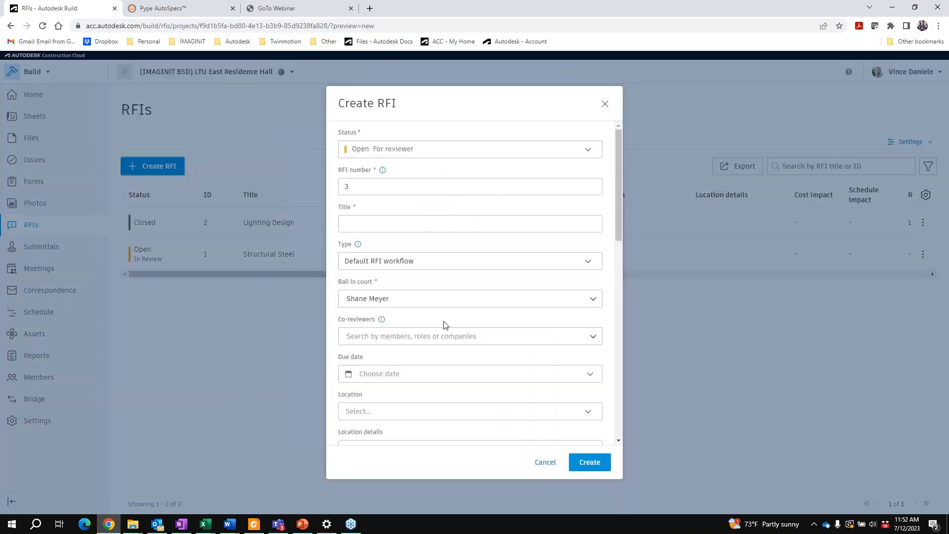
{"action": "scroll", "coordinate": [445, 321], "scroll_direction": "down", "scroll_amount": 10}
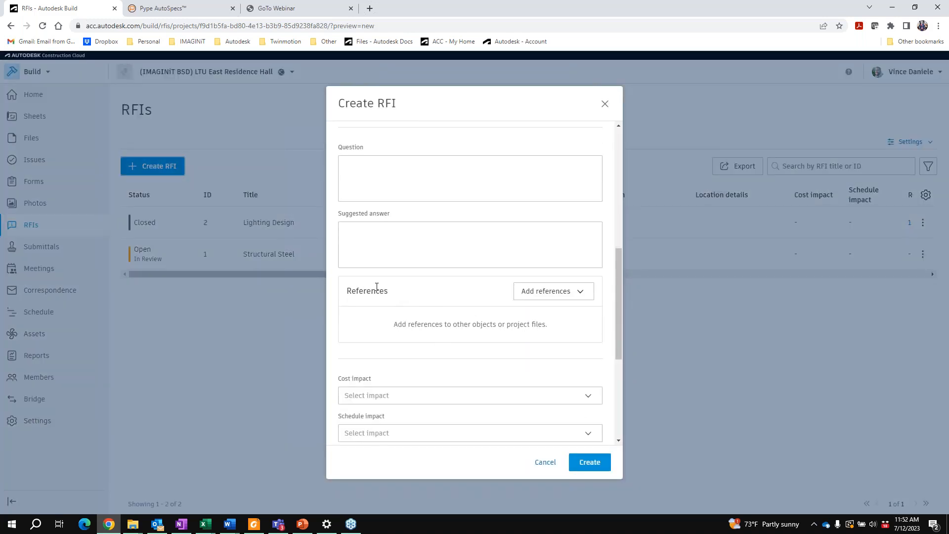
{"action": "left_click", "coordinate": [551, 295]}
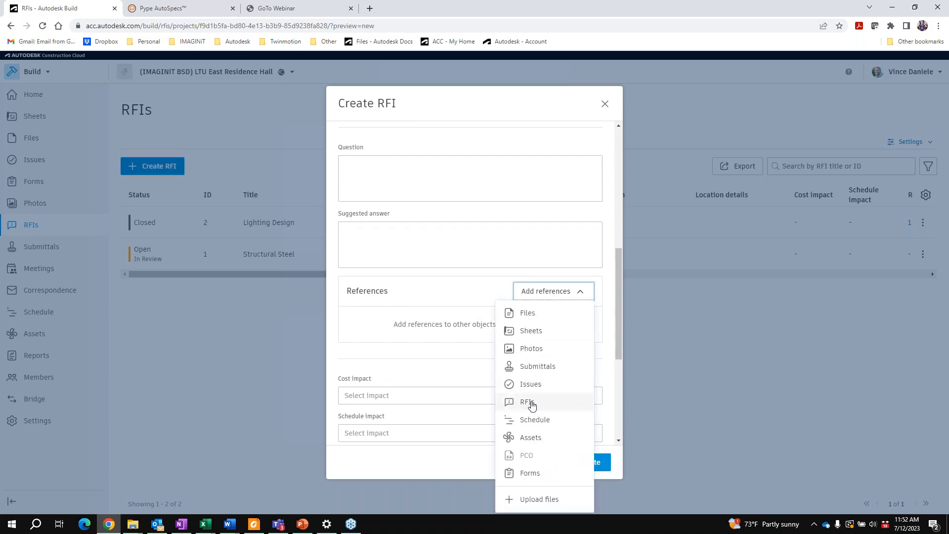
{"action": "left_click", "coordinate": [532, 384]}
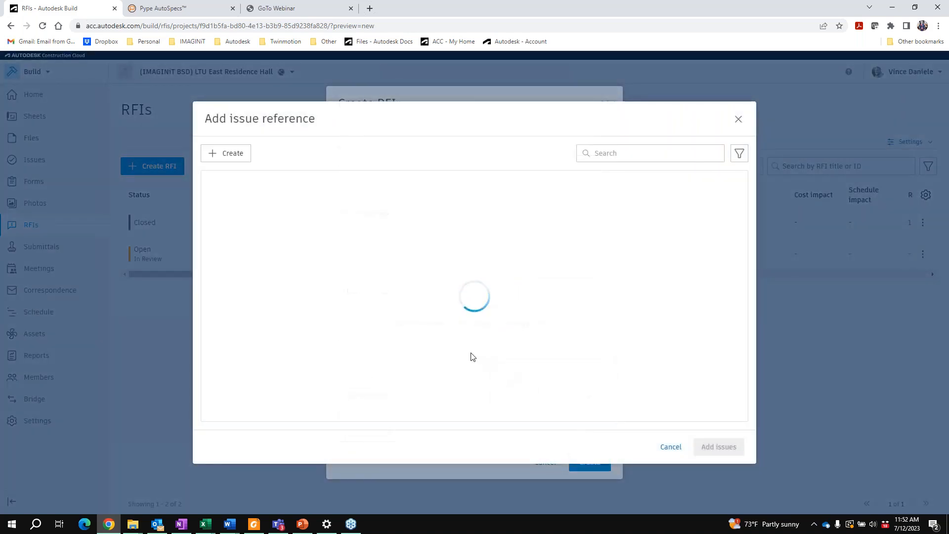
{"action": "left_click", "coordinate": [212, 208]}
{"action": "left_click", "coordinate": [212, 231]}
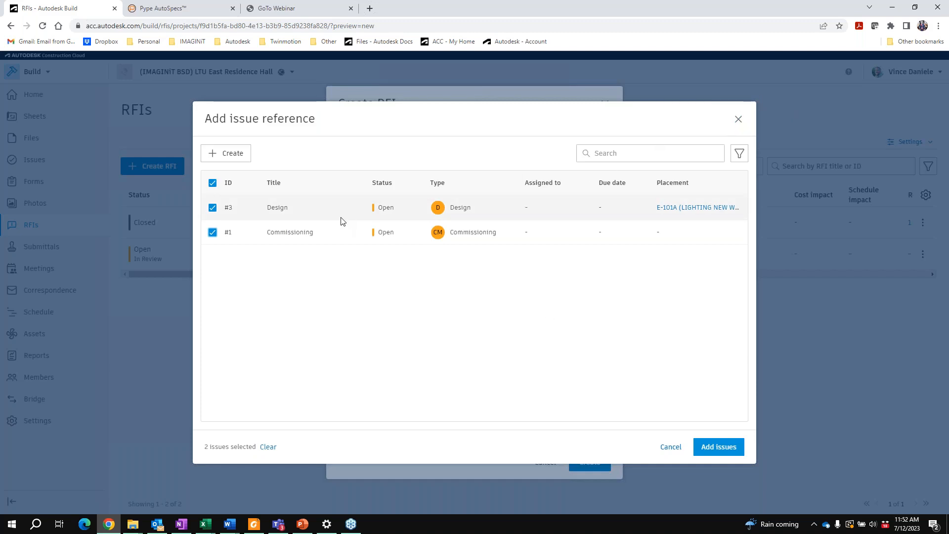
{"action": "left_click", "coordinate": [740, 121]}
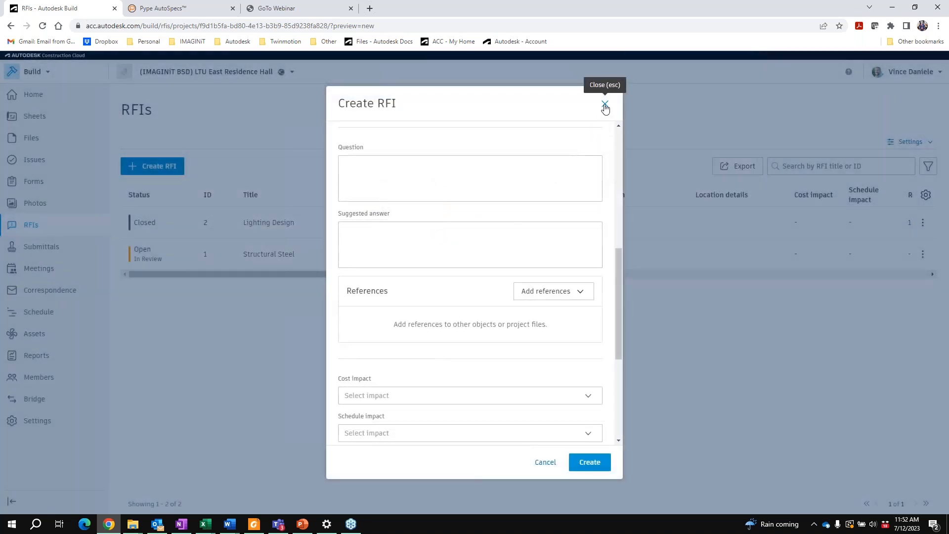
{"action": "left_click", "coordinate": [605, 106]}
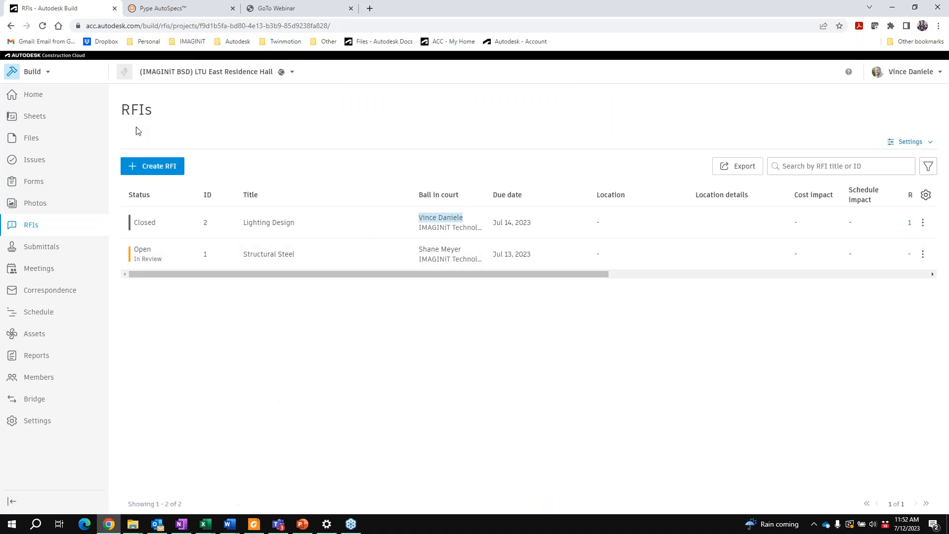
- Start a new issue template titled "Lighting Design" in the project's issue settings, with issue type Design > Design
{"action": "left_click", "coordinate": [29, 164]}
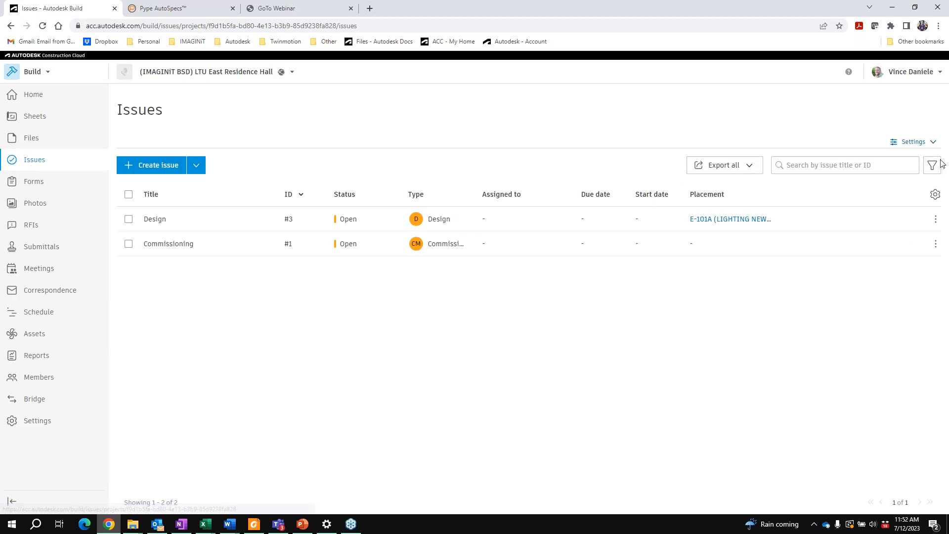
{"action": "left_click", "coordinate": [923, 144]}
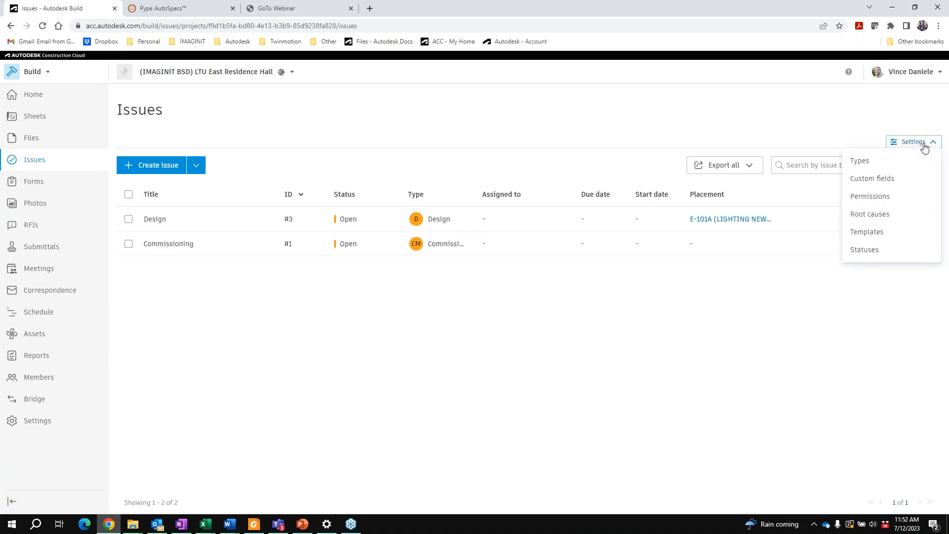
{"action": "left_click", "coordinate": [867, 232]}
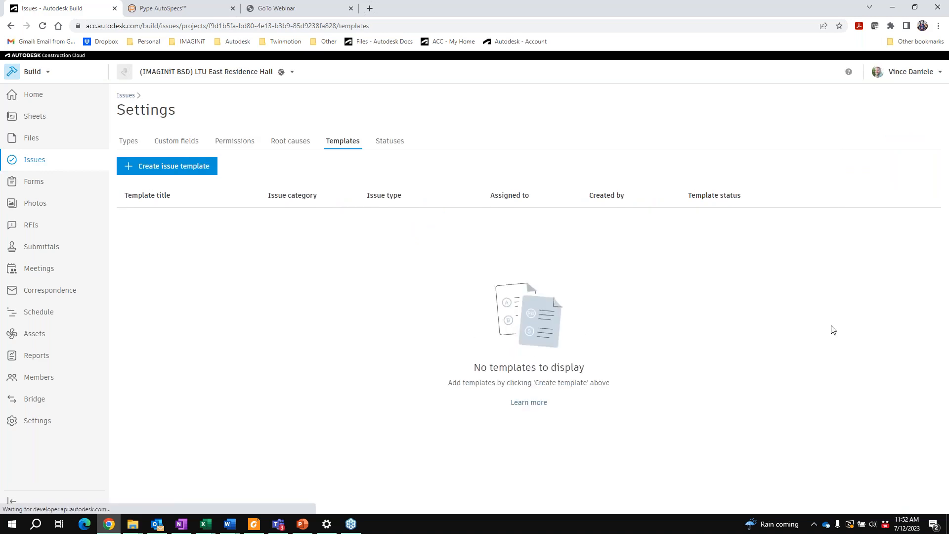
{"action": "left_click", "coordinate": [166, 168]}
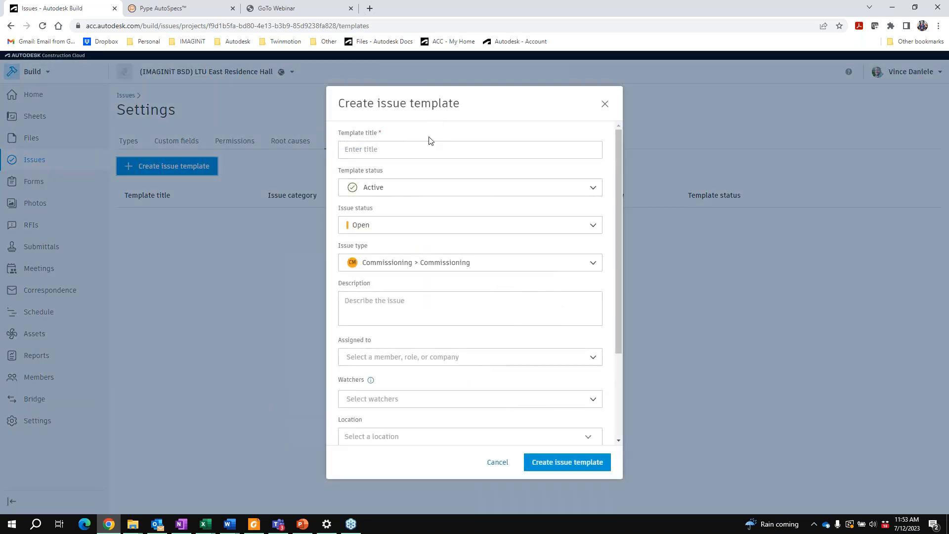
{"action": "left_click", "coordinate": [429, 149]}
{"action": "type", "text": "Lighting Design"}
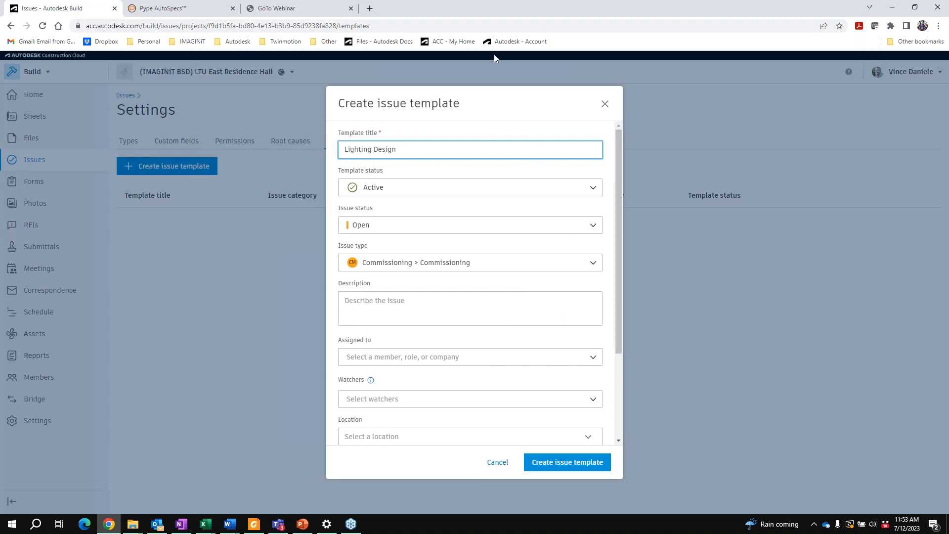
{"action": "left_click", "coordinate": [448, 267]}
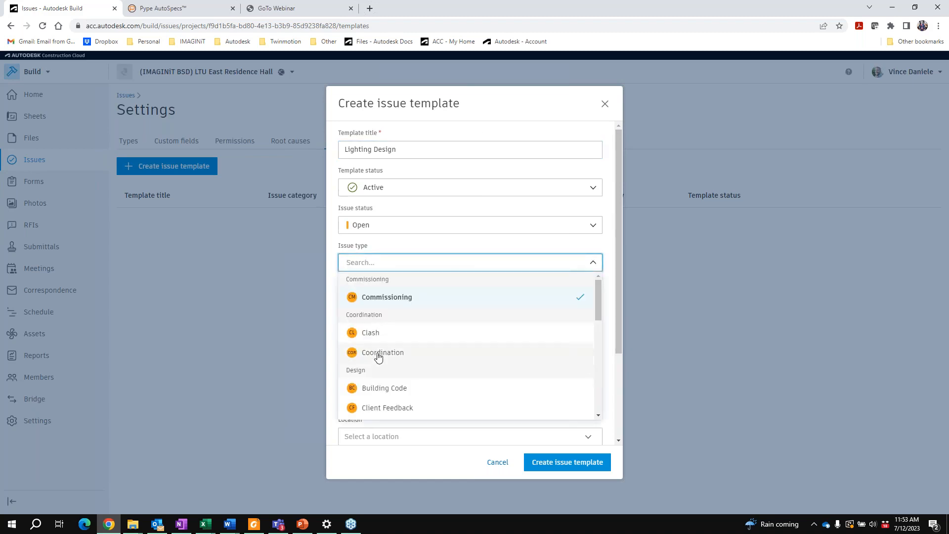
{"action": "scroll", "coordinate": [386, 366], "scroll_direction": "down", "scroll_amount": 2}
{"action": "scroll", "coordinate": [386, 373], "scroll_direction": "down", "scroll_amount": 1}
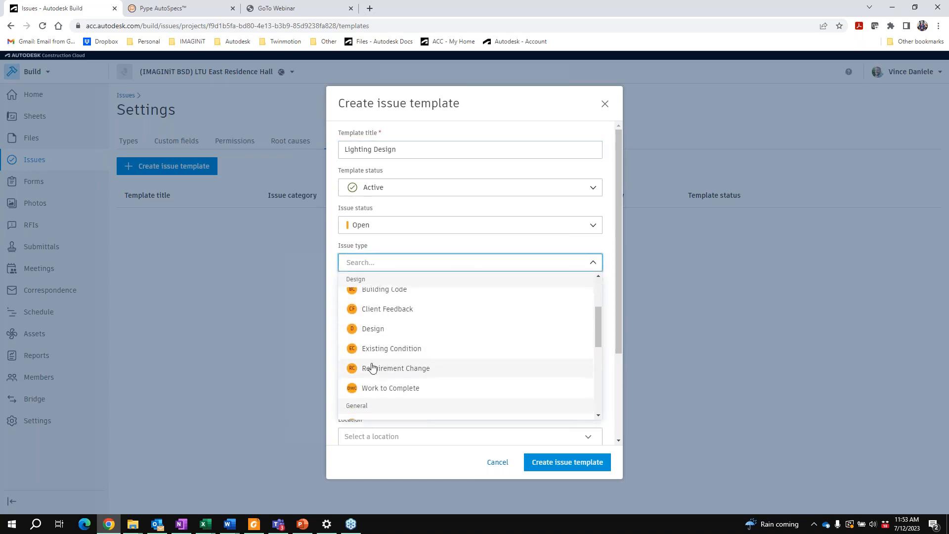
{"action": "left_click", "coordinate": [372, 329]}
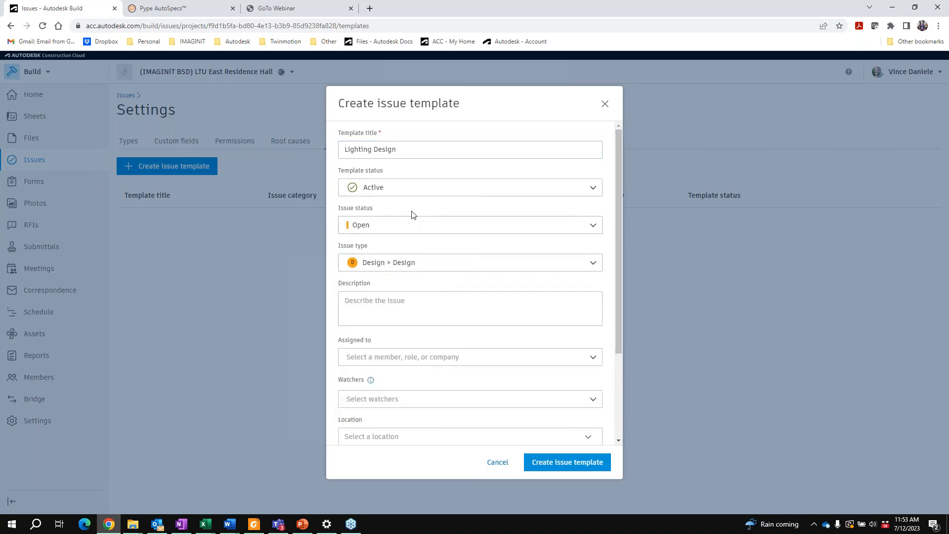
- Assign the Lighting Design template to the IMAGINiT Technologies team member and create the template
{"action": "scroll", "coordinate": [411, 217], "scroll_direction": "down", "scroll_amount": 1}
{"action": "left_click", "coordinate": [402, 308]}
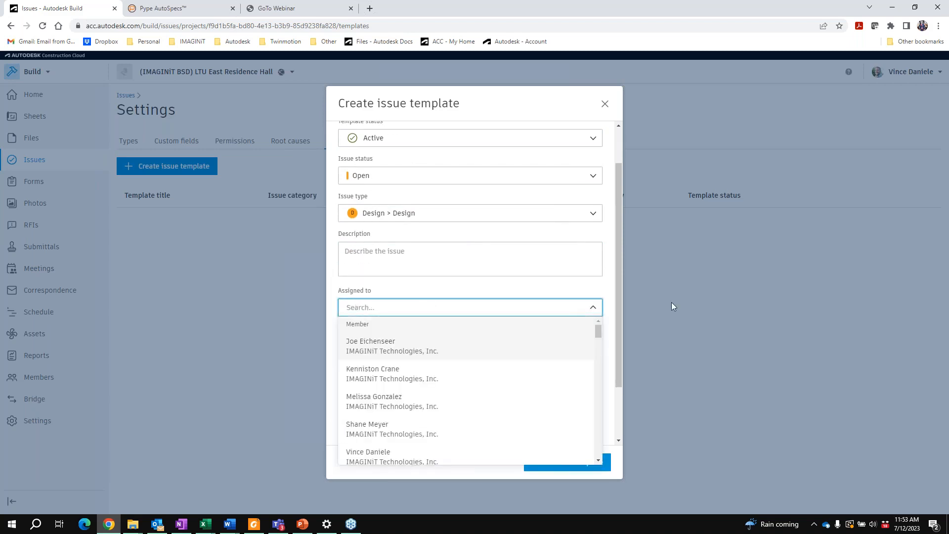
{"action": "type", "text": "shane"}
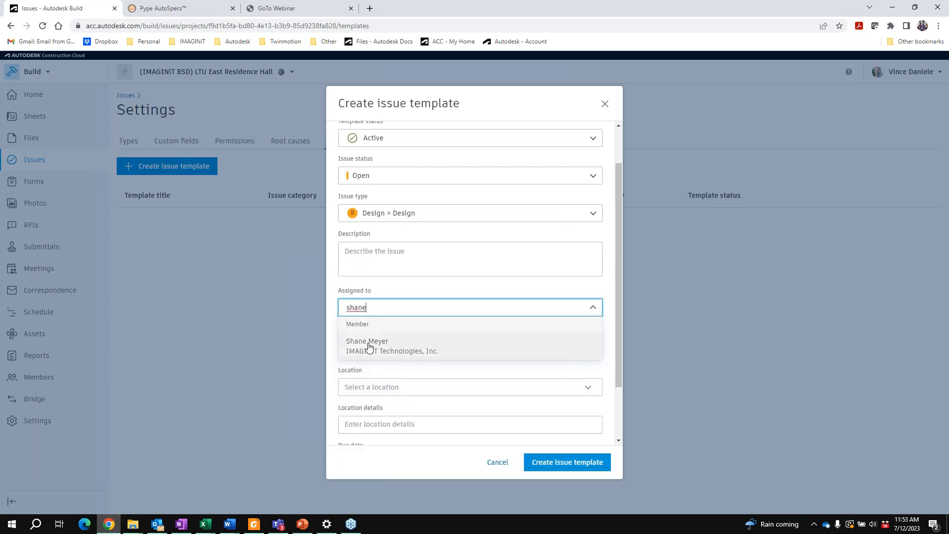
{"action": "left_click", "coordinate": [368, 345]}
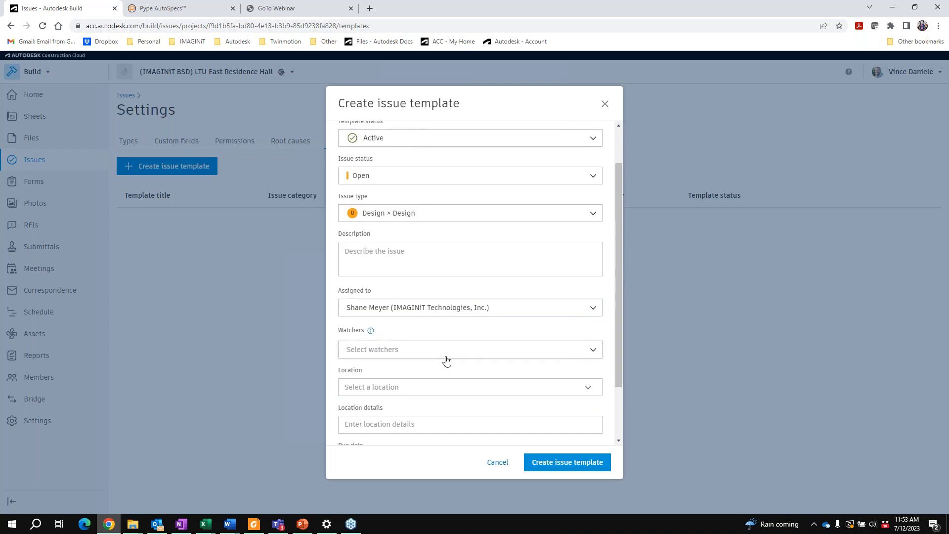
{"action": "scroll", "coordinate": [447, 362], "scroll_direction": "down", "scroll_amount": 2}
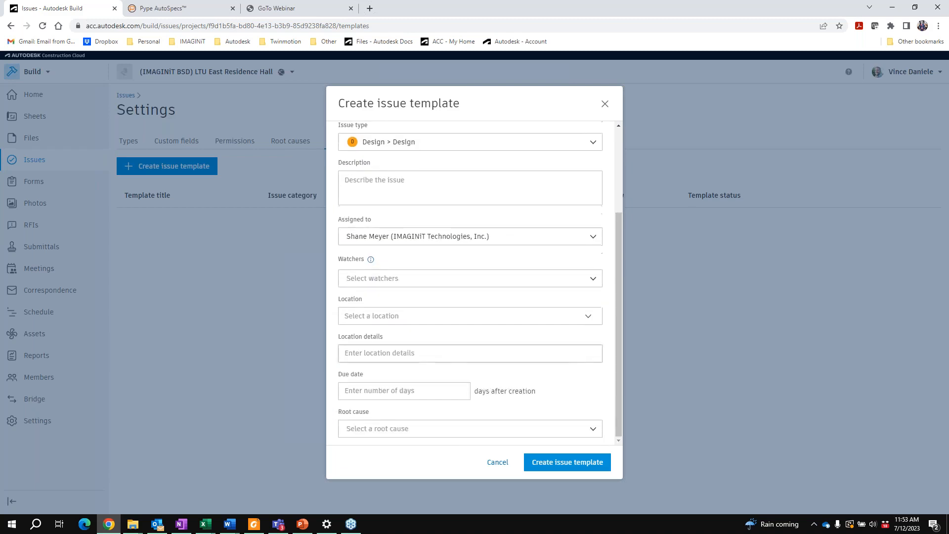
{"action": "left_click", "coordinate": [553, 465]}
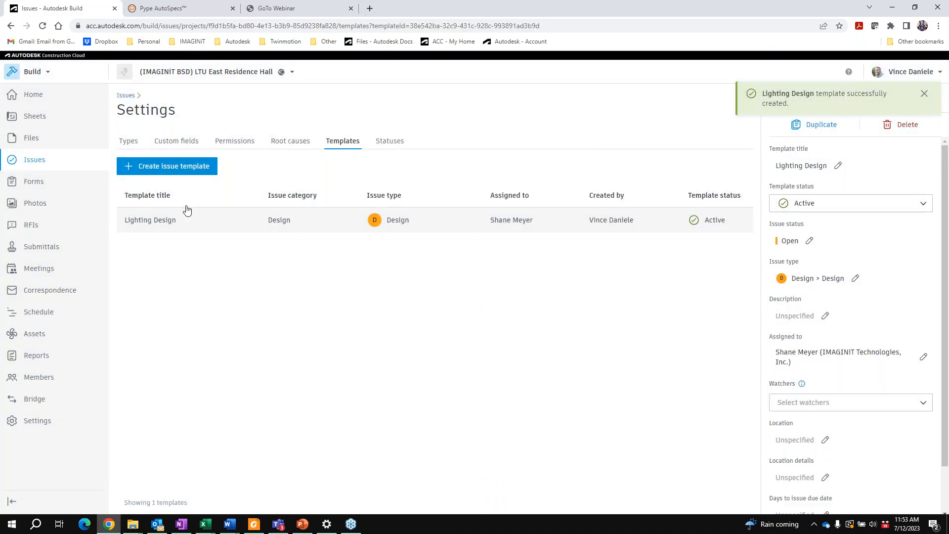
- Search the project sheets for "lighting" and open sheet E-101A
{"action": "left_click", "coordinate": [31, 118]}
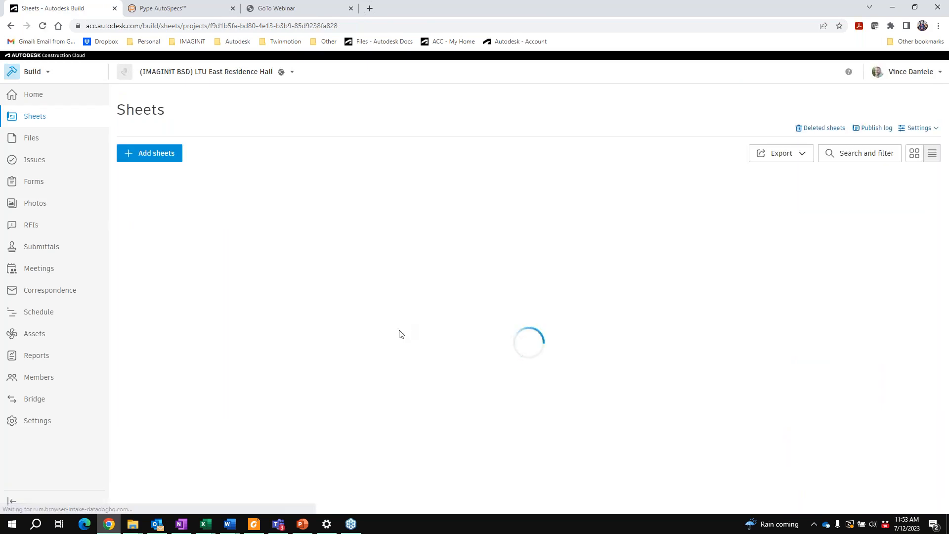
{"action": "left_click", "coordinate": [842, 158]}
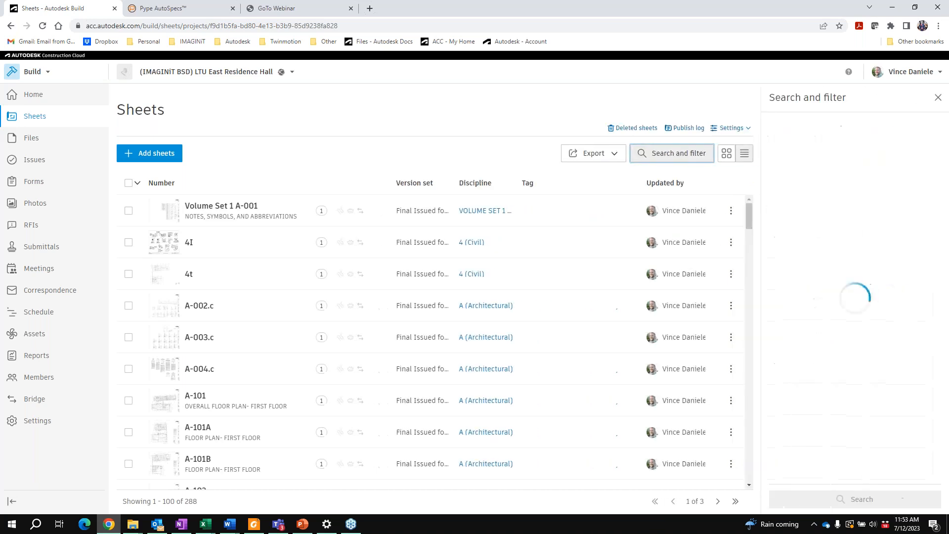
{"action": "type", "text": "lighting"}
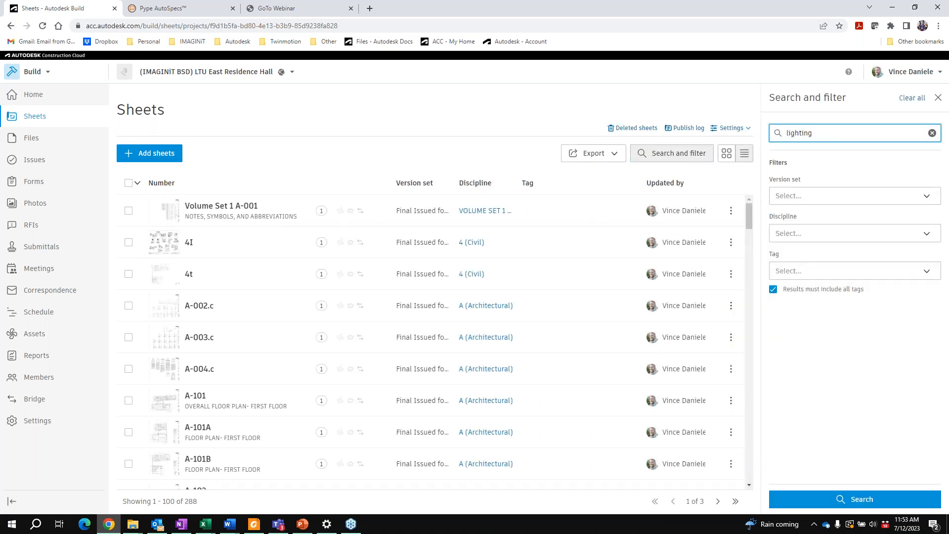
{"action": "key", "text": "Return"}
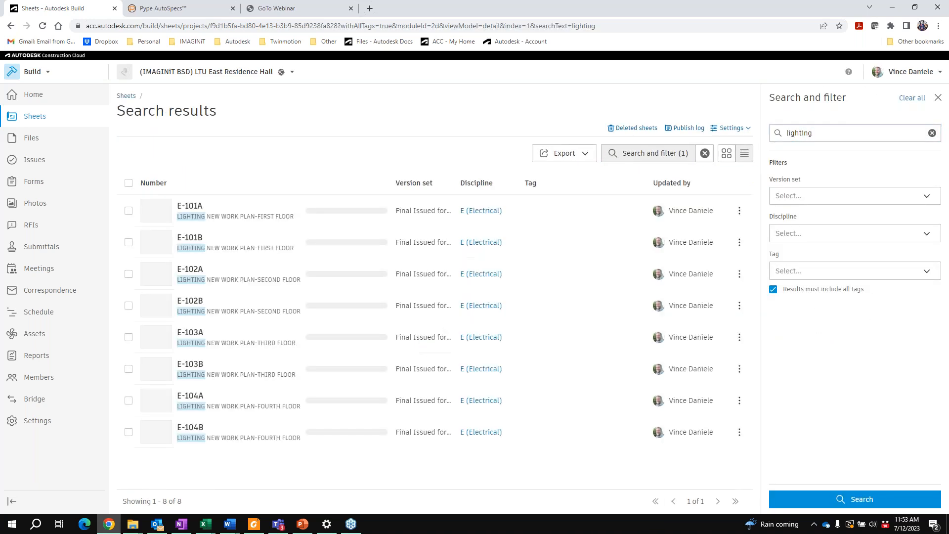
{"action": "left_click", "coordinate": [238, 218]}
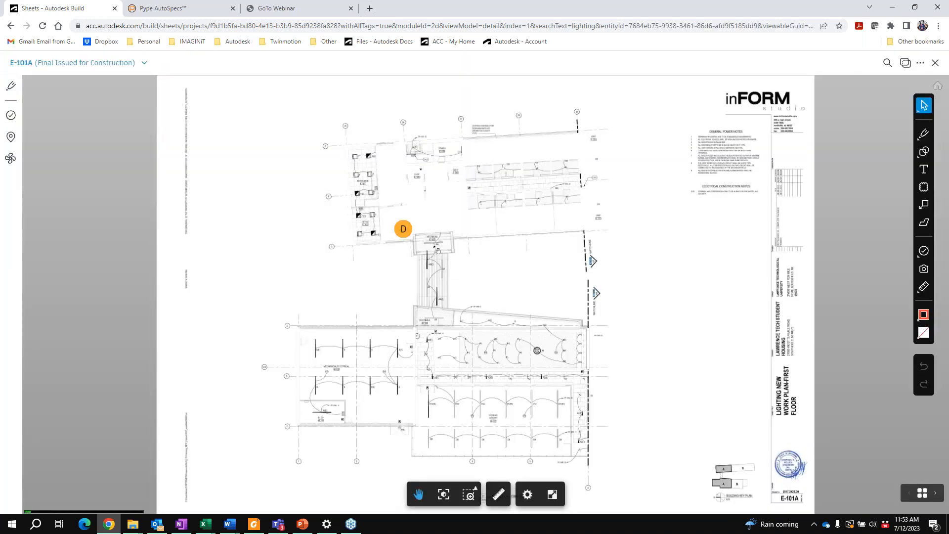
- Place an issue from the Lighting Design template at the upper-left corner of the lower wing on sheet E-101A
{"action": "left_click", "coordinate": [928, 255]}
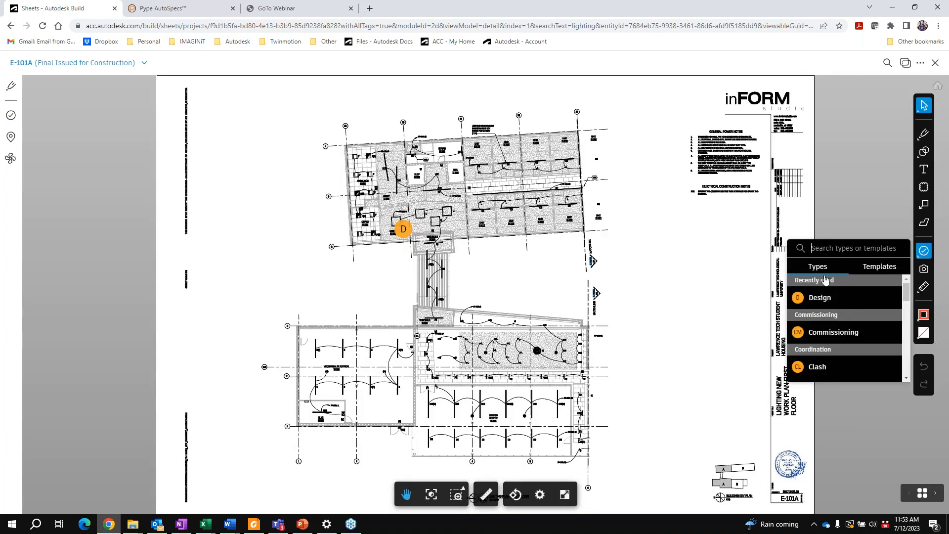
{"action": "left_click", "coordinate": [871, 270]}
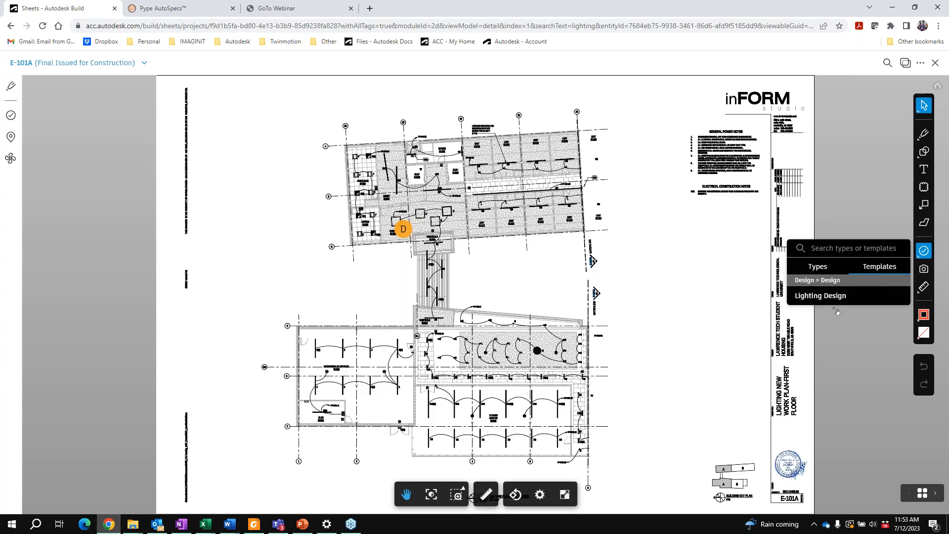
{"action": "left_click", "coordinate": [818, 297]}
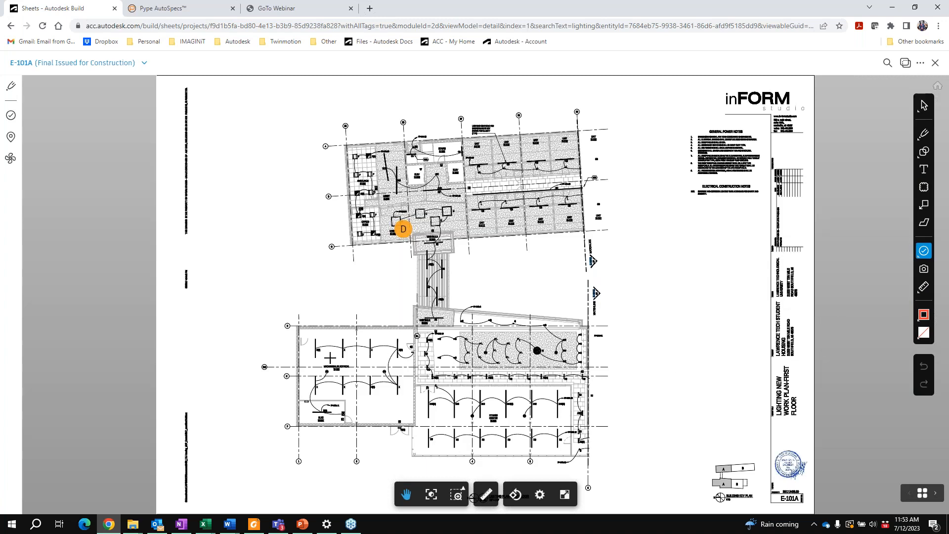
{"action": "left_click", "coordinate": [305, 335]}
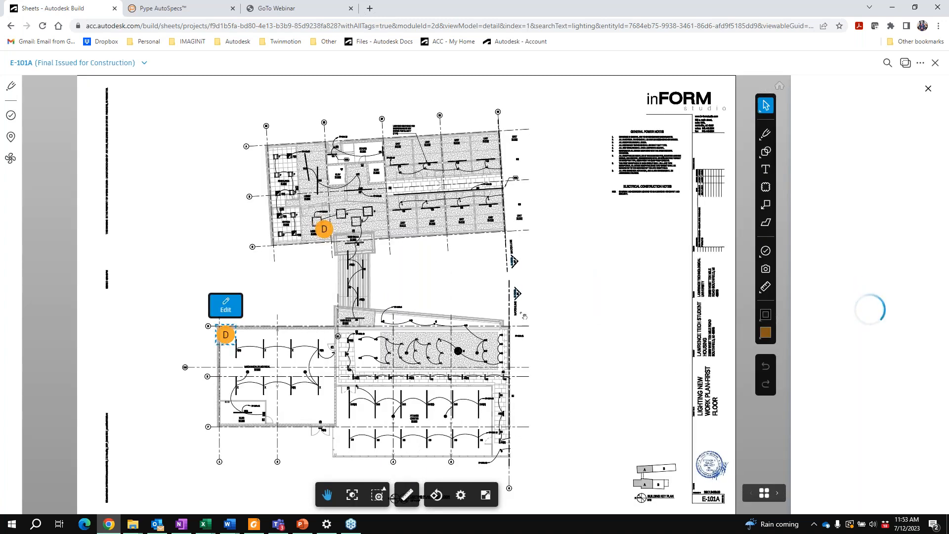
- Place a second Lighting Design template issue near the middle of the large room at the lower wing's left end
{"action": "left_click", "coordinate": [765, 251]}
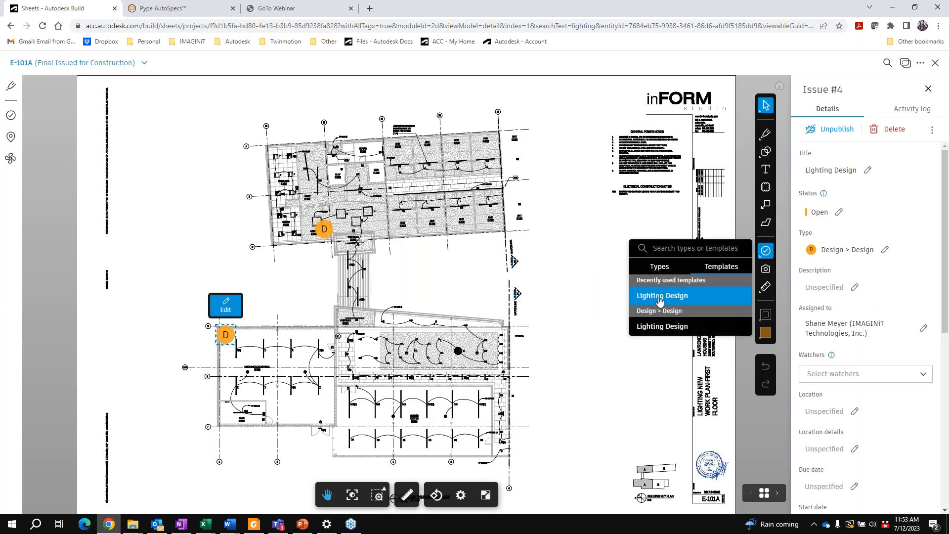
{"action": "left_click", "coordinate": [662, 295]}
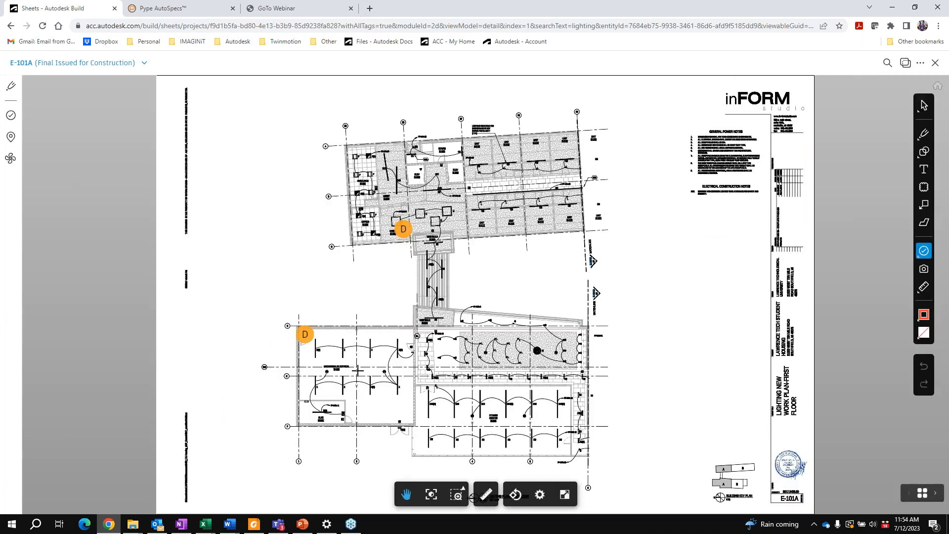
{"action": "left_click", "coordinate": [345, 363]}
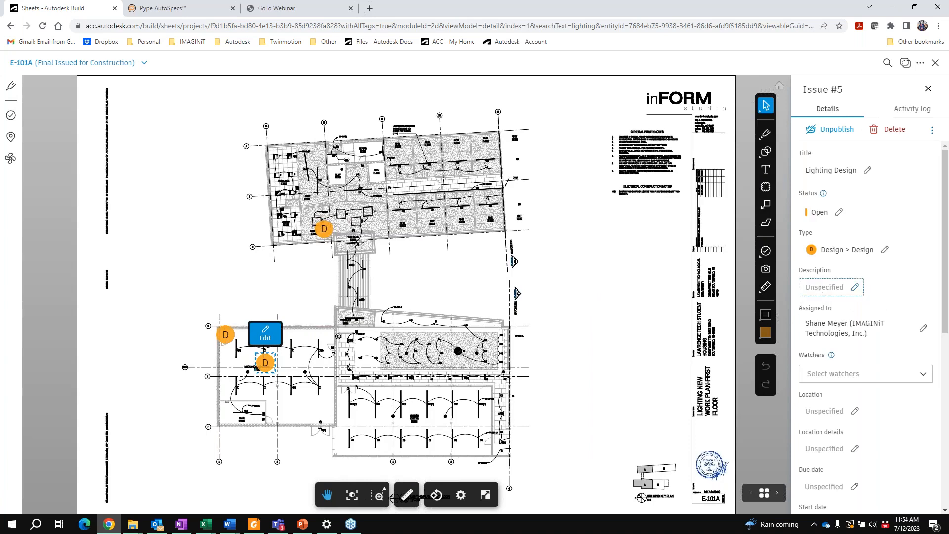
- Review the second Lighting Design issue's details, including placement and assignee, and close the sheet
{"action": "scroll", "coordinate": [835, 243], "scroll_direction": "down", "scroll_amount": 3}
{"action": "scroll", "coordinate": [834, 261], "scroll_direction": "down", "scroll_amount": 1}
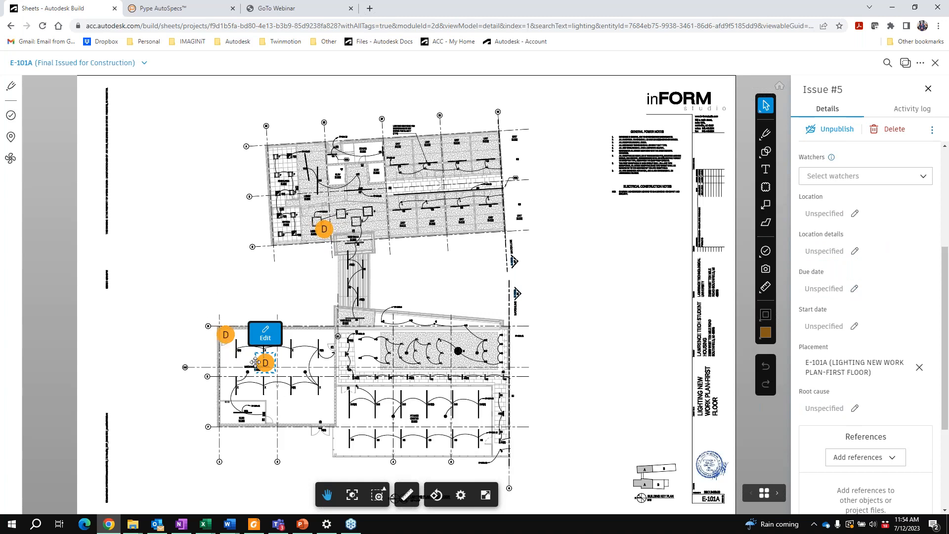
{"action": "scroll", "coordinate": [877, 232], "scroll_direction": "up", "scroll_amount": 4}
{"action": "scroll", "coordinate": [871, 305], "scroll_direction": "down", "scroll_amount": 1}
{"action": "scroll", "coordinate": [865, 319], "scroll_direction": "up", "scroll_amount": 1}
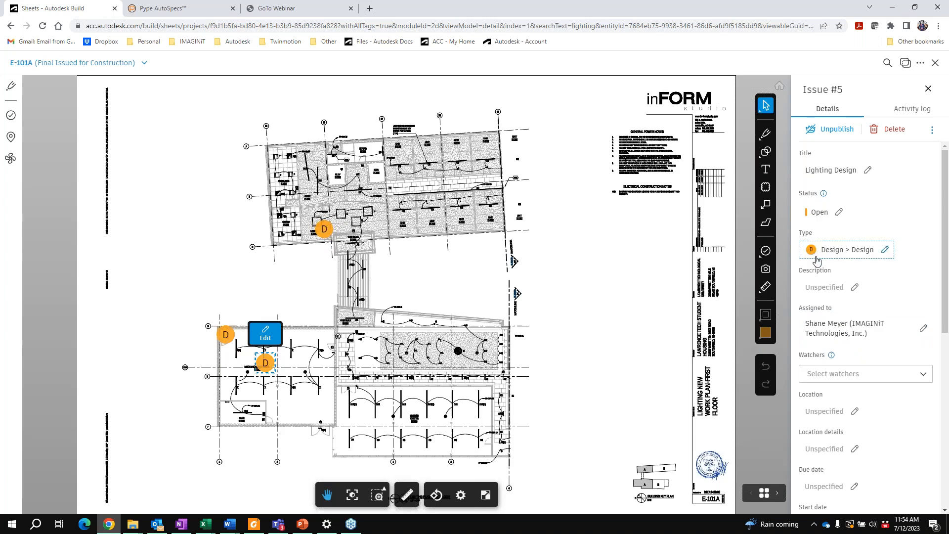
{"action": "left_click", "coordinate": [934, 64]}
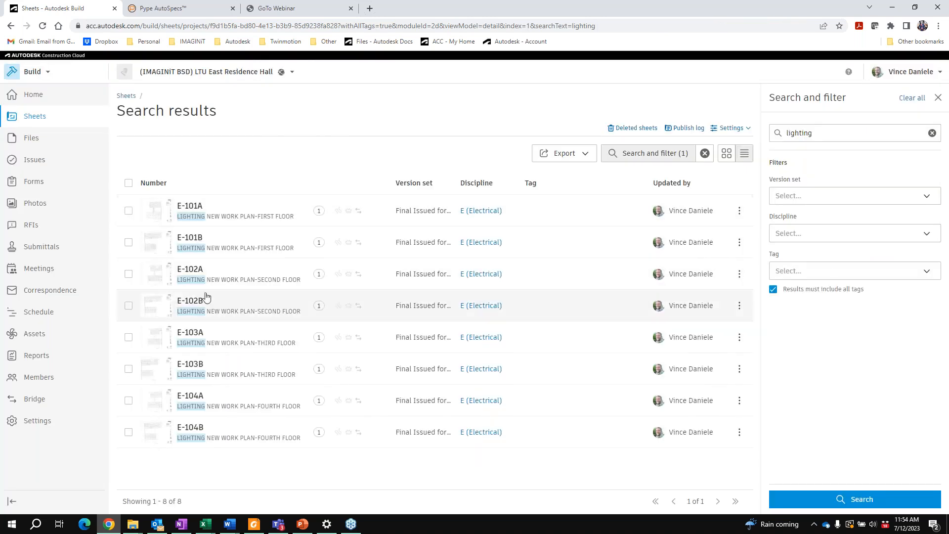
- Open the issue type settings and expand the Design category to examine its issue types
{"action": "left_click", "coordinate": [32, 164]}
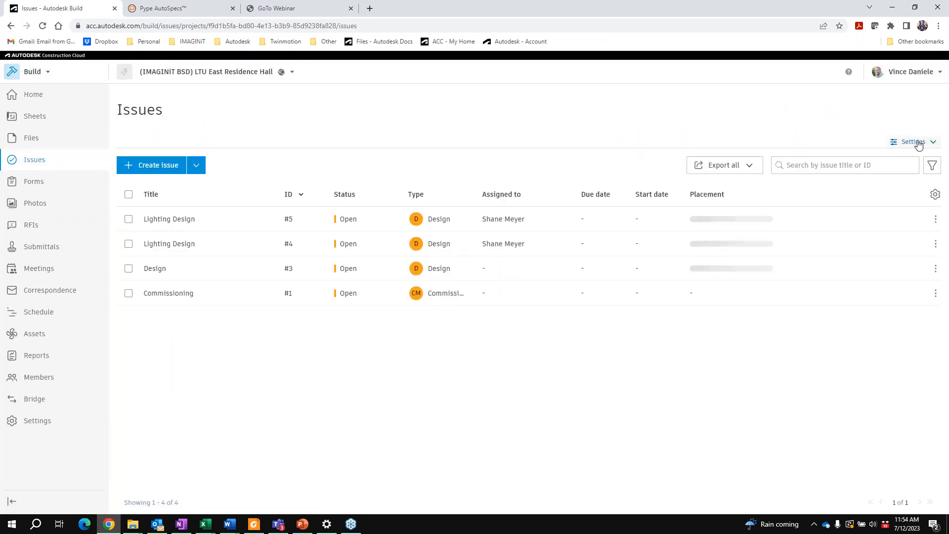
{"action": "left_click", "coordinate": [895, 142]}
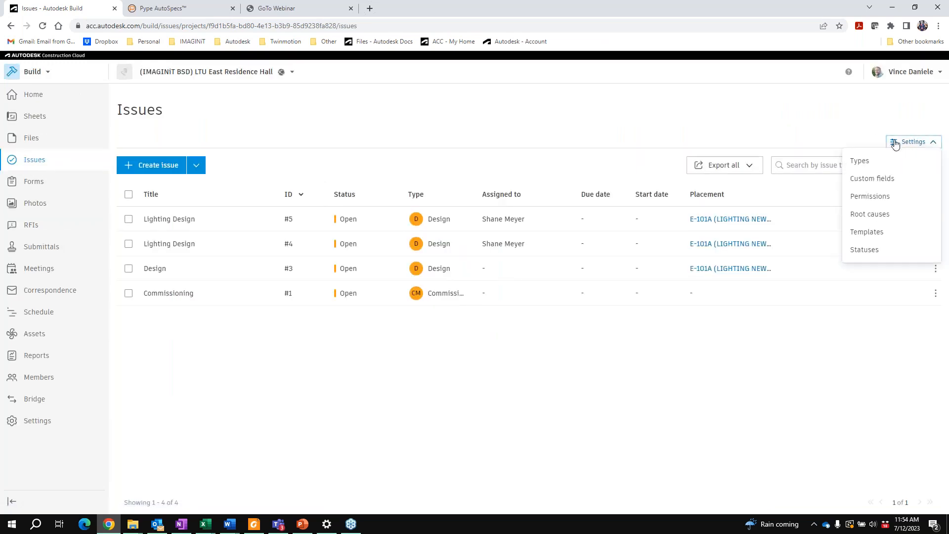
{"action": "left_click", "coordinate": [860, 161]}
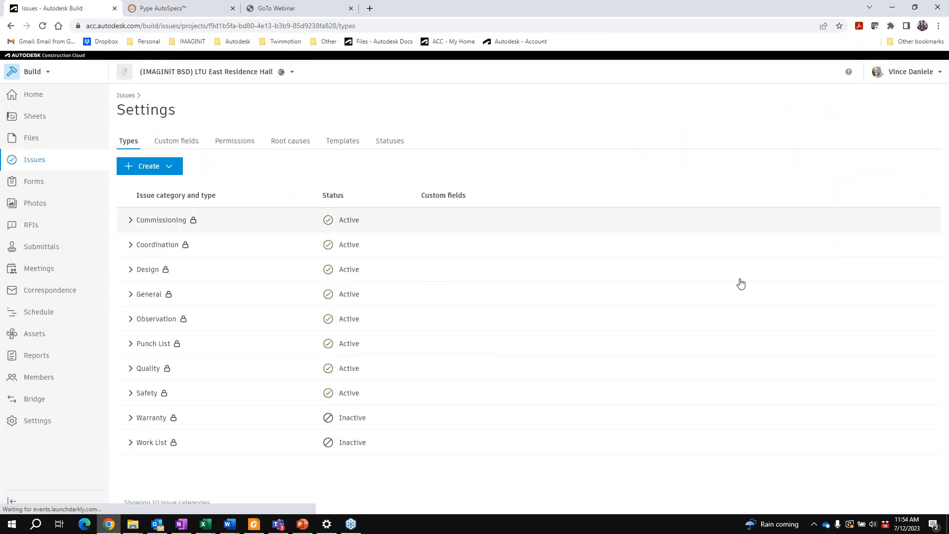
{"action": "left_click", "coordinate": [131, 270]}
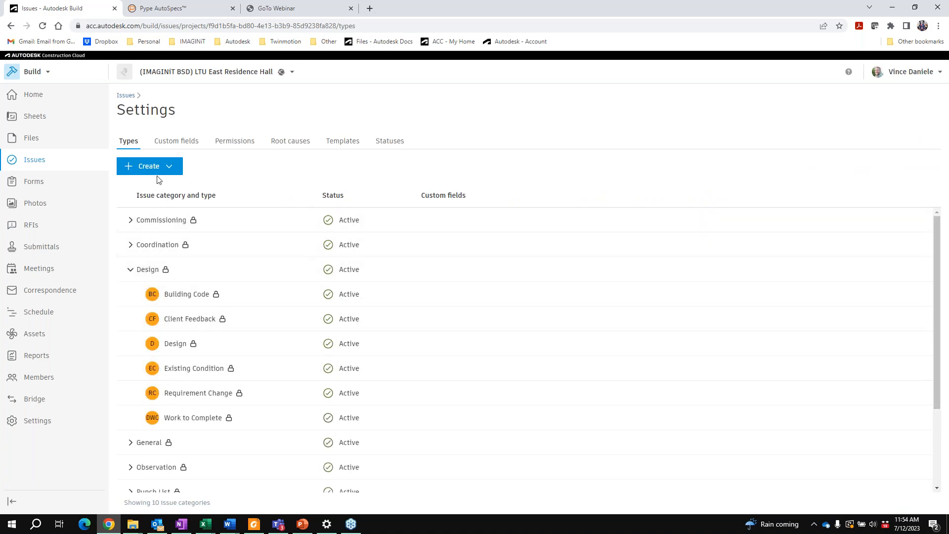
- Create an issue type titled Lighting Design in the Design category with the pin label LD
{"action": "left_click", "coordinate": [170, 167]}
{"action": "left_click", "coordinate": [147, 206]}
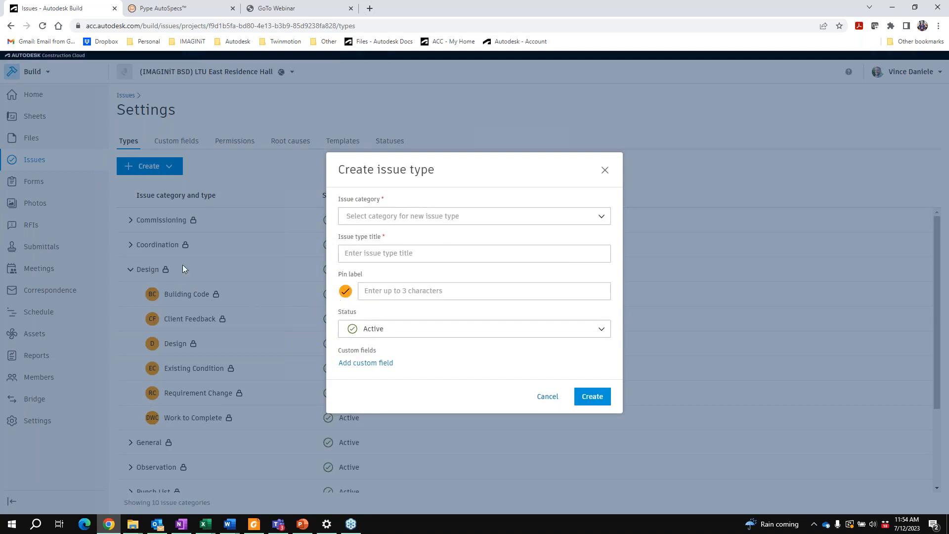
{"action": "left_click", "coordinate": [408, 217]}
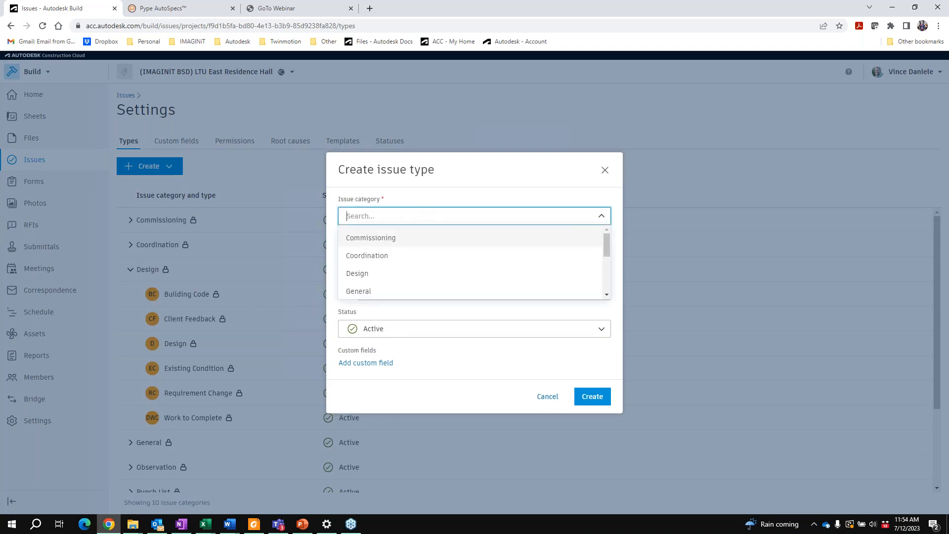
{"action": "left_click", "coordinate": [365, 272]}
{"action": "left_click", "coordinate": [398, 249]}
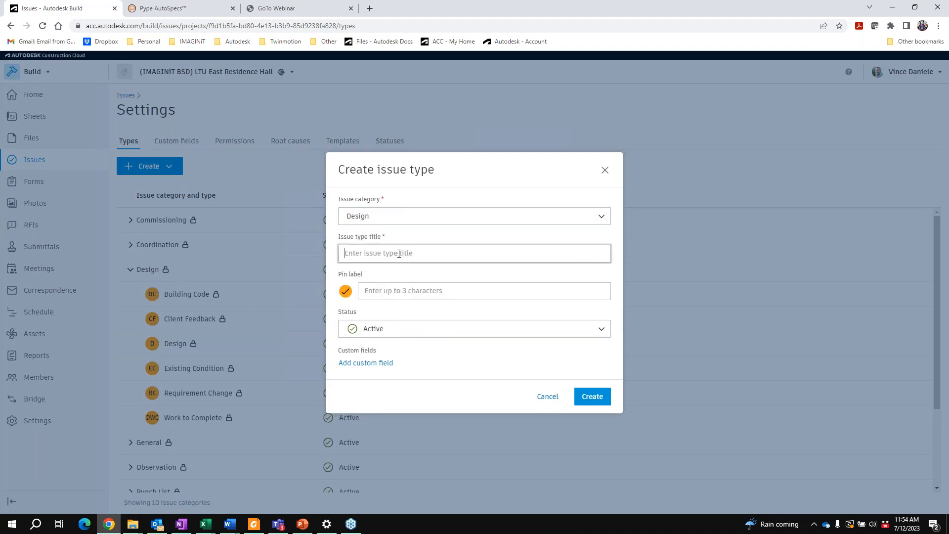
{"action": "type", "text": "Lighting Design"}
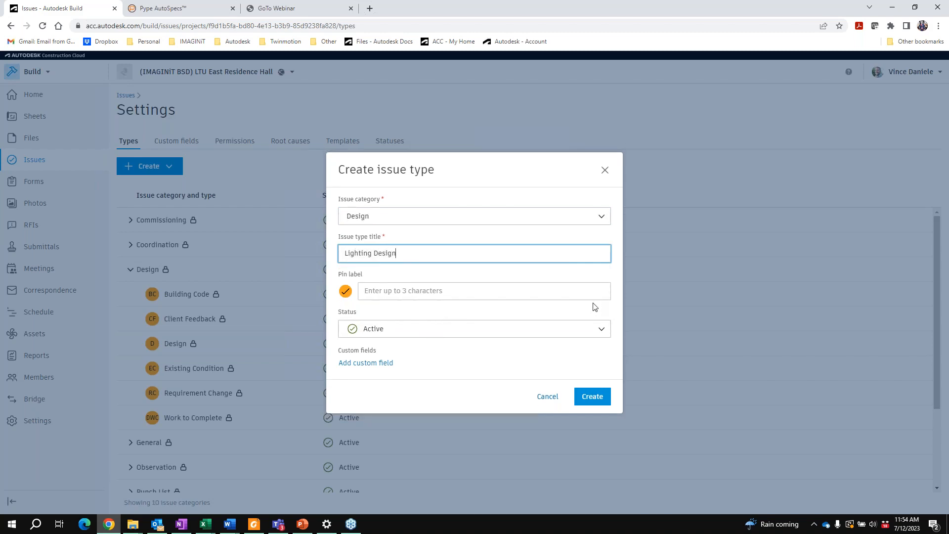
{"action": "left_click", "coordinate": [431, 291]}
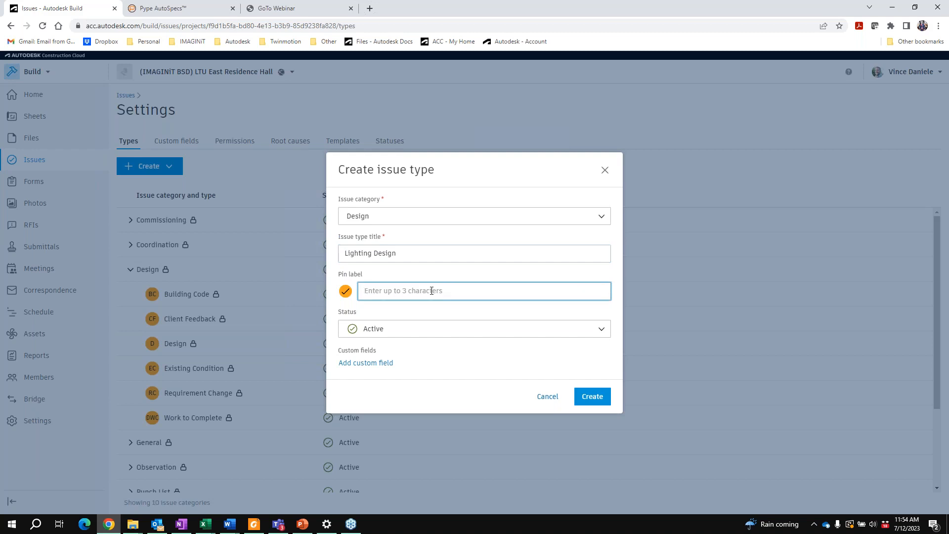
{"action": "type", "text": "LD"}
{"action": "left_click", "coordinate": [596, 397]}
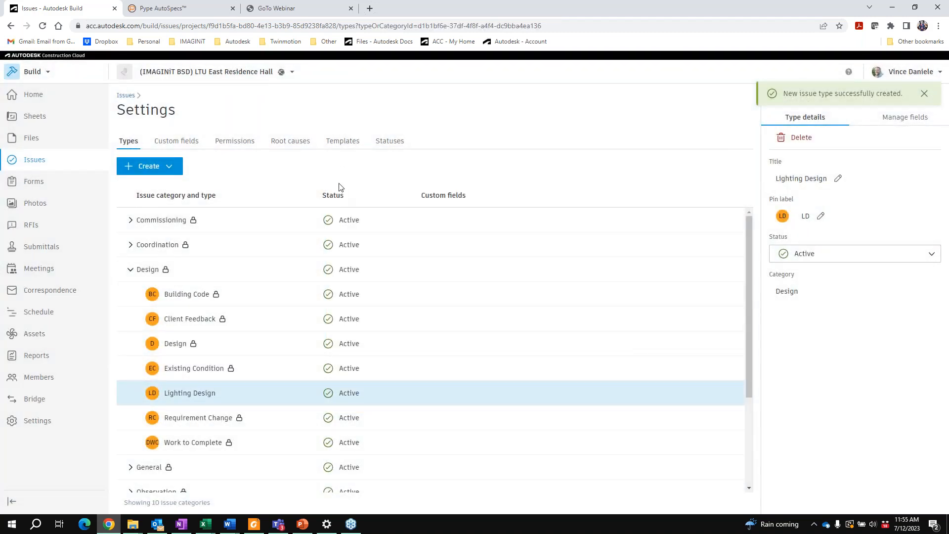
- Change the Lighting Design issue template's type to Design > Lighting Design and close the template details
{"action": "left_click", "coordinate": [341, 142]}
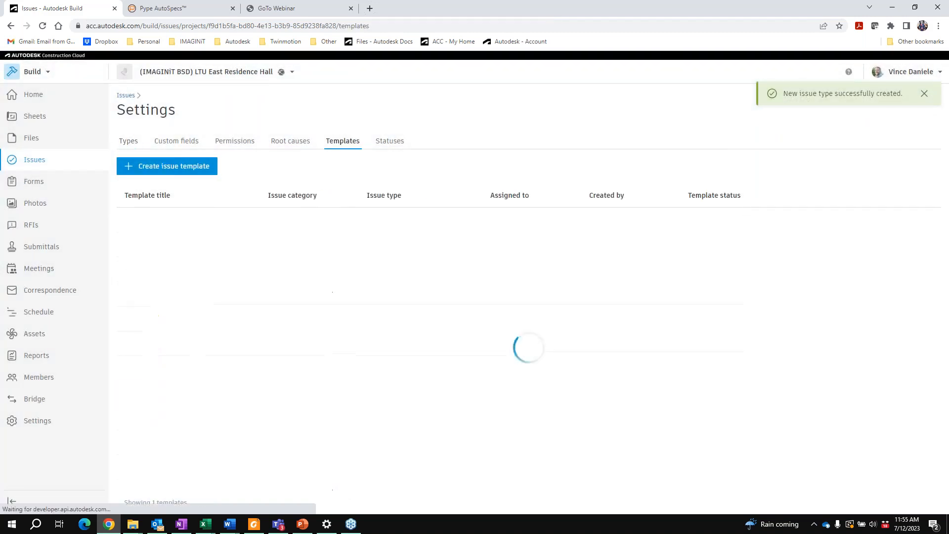
{"action": "left_click", "coordinate": [233, 222]}
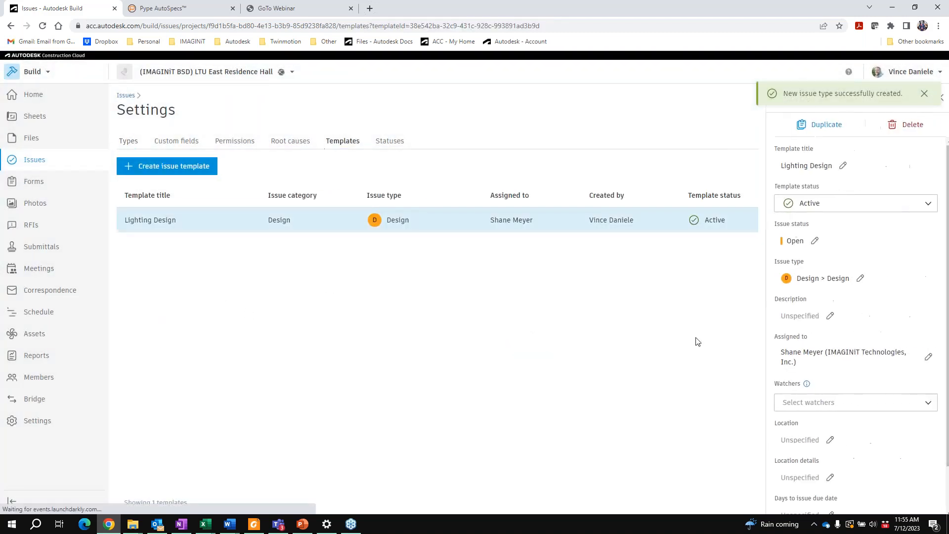
{"action": "left_click", "coordinate": [867, 275]}
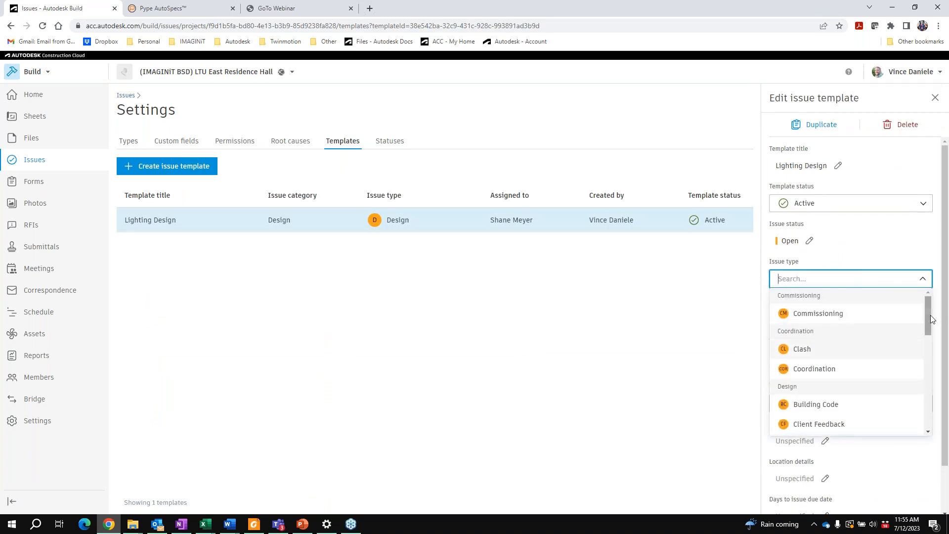
{"action": "scroll", "coordinate": [932, 319], "scroll_direction": "down", "scroll_amount": 2}
{"action": "left_click", "coordinate": [843, 377]}
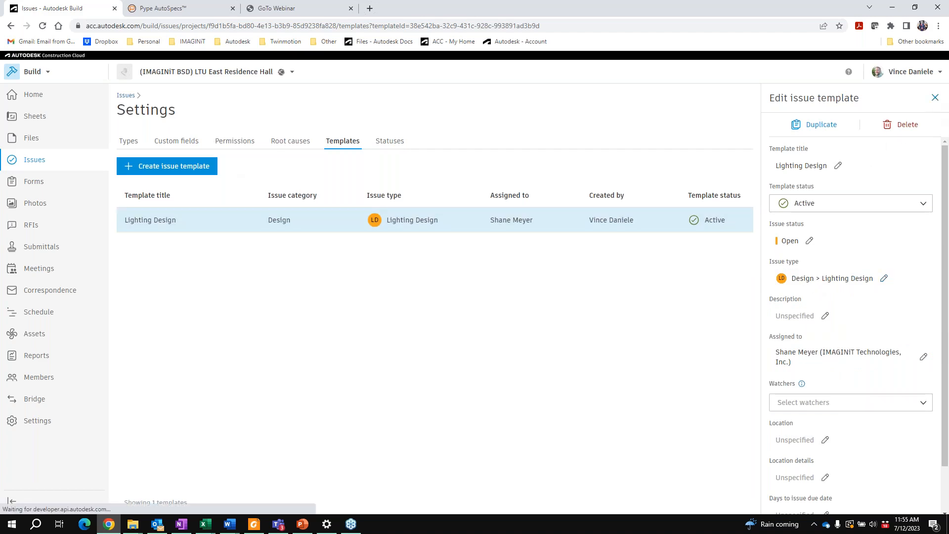
{"action": "left_click", "coordinate": [935, 97]}
- Return to the issues list, mark both Lighting Design issues, and set issue #4's type to Design > Lighting Design
{"action": "left_click", "coordinate": [126, 96]}
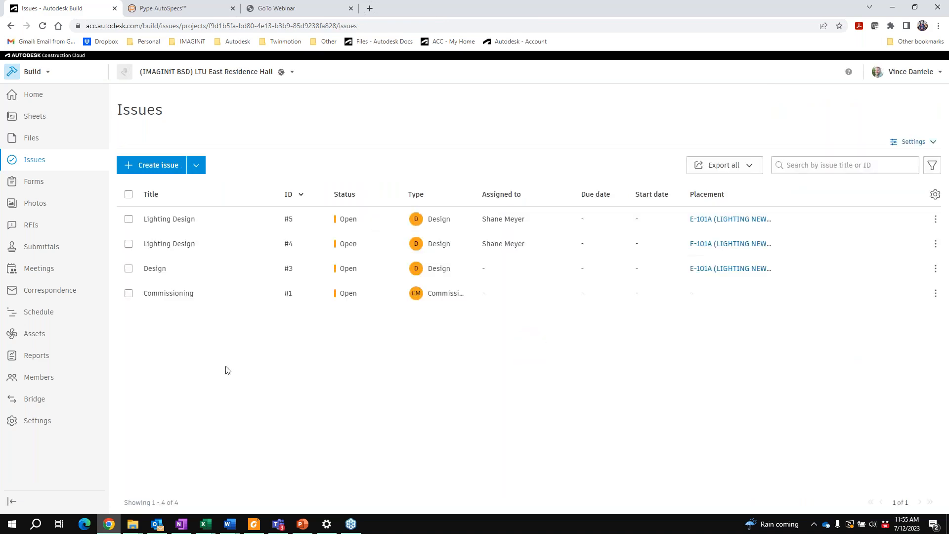
{"action": "left_click", "coordinate": [165, 246]}
{"action": "left_click", "coordinate": [398, 249]}
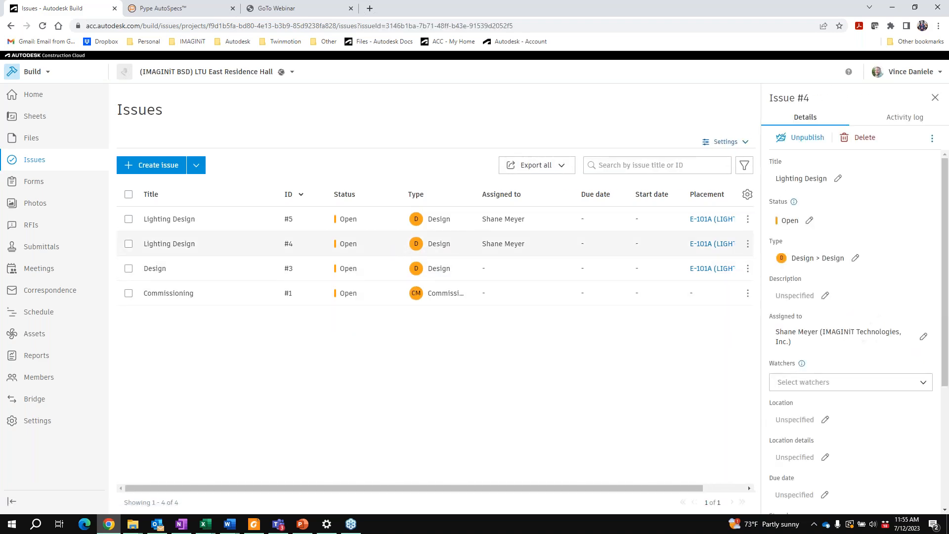
{"action": "left_click", "coordinate": [855, 261]}
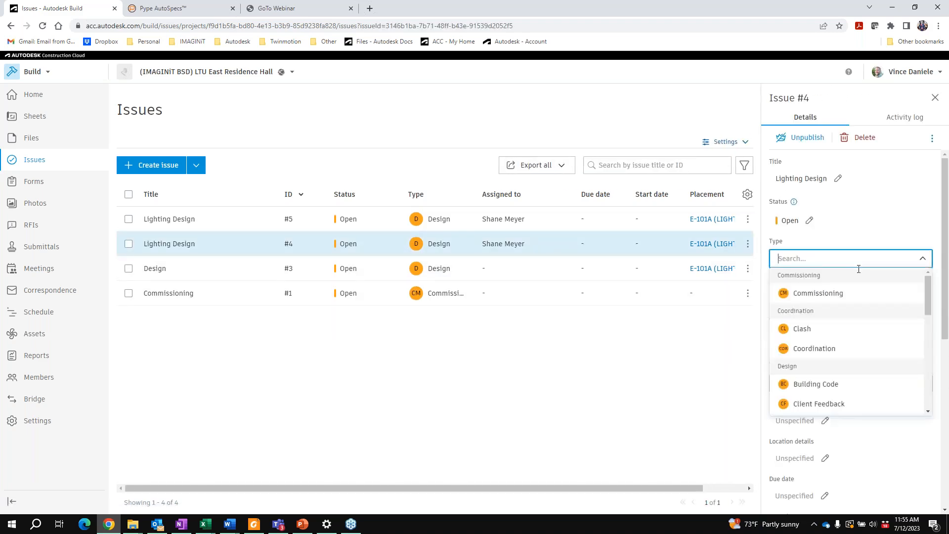
{"action": "scroll", "coordinate": [877, 344], "scroll_direction": "down", "scroll_amount": 4}
{"action": "scroll", "coordinate": [826, 352], "scroll_direction": "up", "scroll_amount": 2}
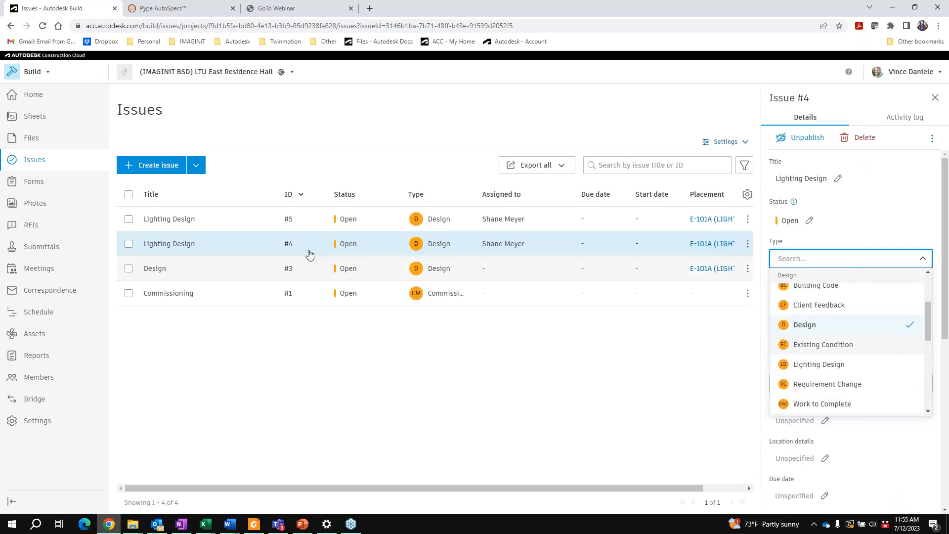
{"action": "left_click", "coordinate": [129, 219]}
{"action": "left_click", "coordinate": [128, 244]}
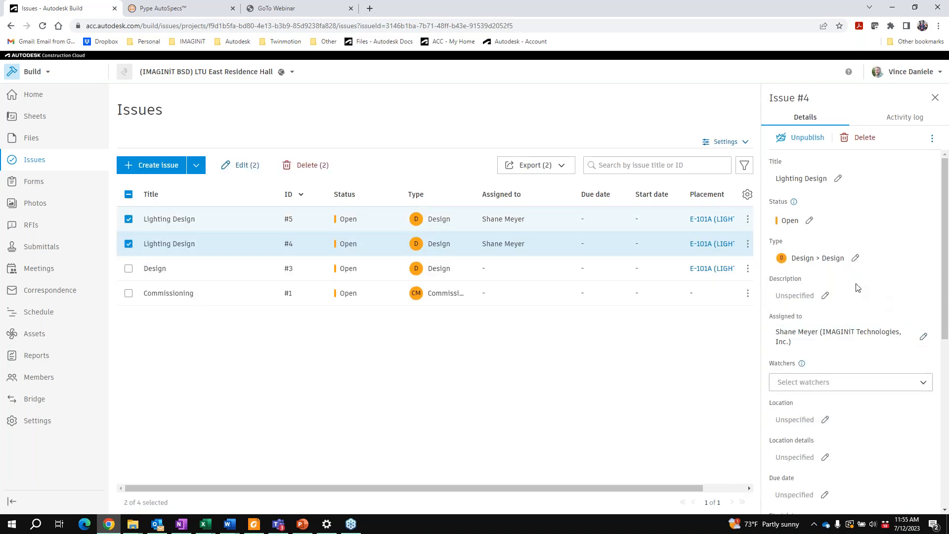
{"action": "left_click", "coordinate": [855, 258]}
{"action": "scroll", "coordinate": [856, 342], "scroll_direction": "down", "scroll_amount": 2}
{"action": "scroll", "coordinate": [856, 342], "scroll_direction": "down", "scroll_amount": 1}
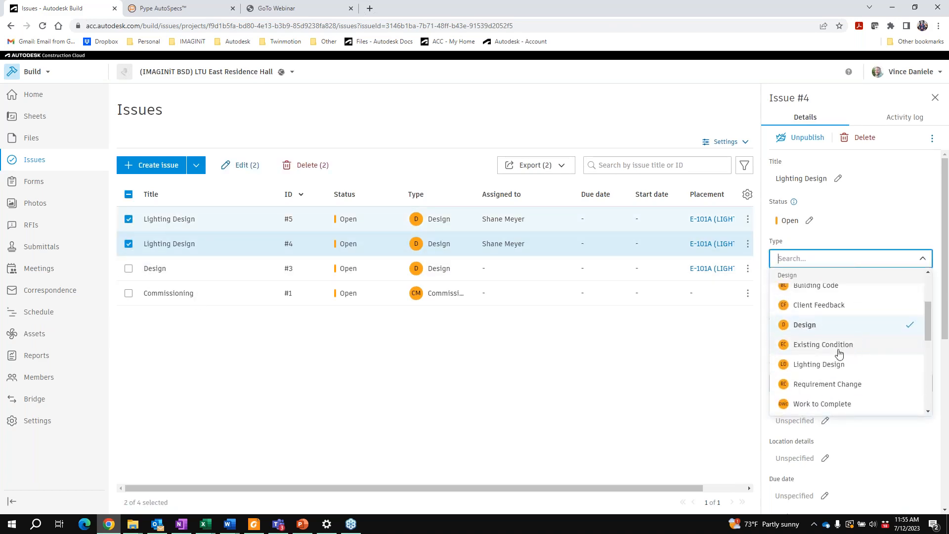
{"action": "left_click", "coordinate": [833, 366]}
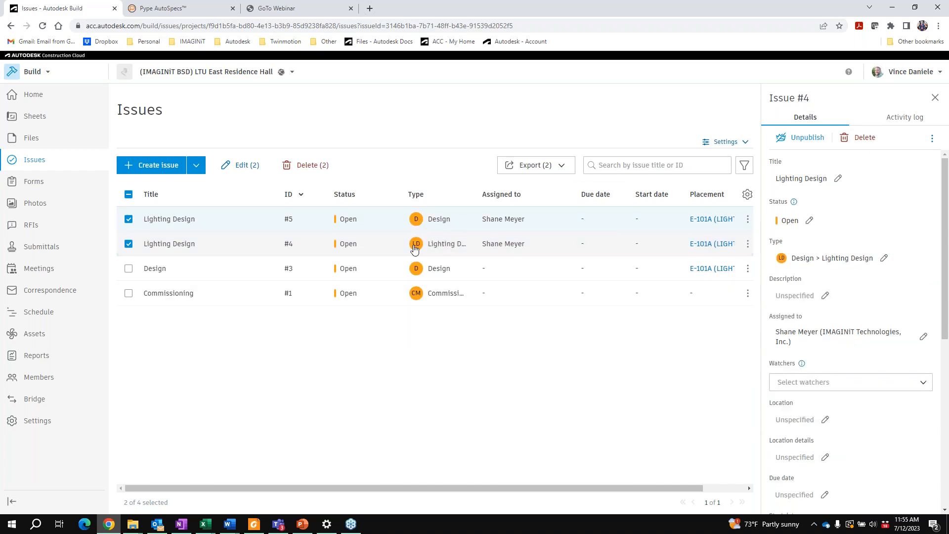
- Bulk edit the two marked Lighting Design issues to the type Design > Lighting Design and save
{"action": "left_click", "coordinate": [241, 164]}
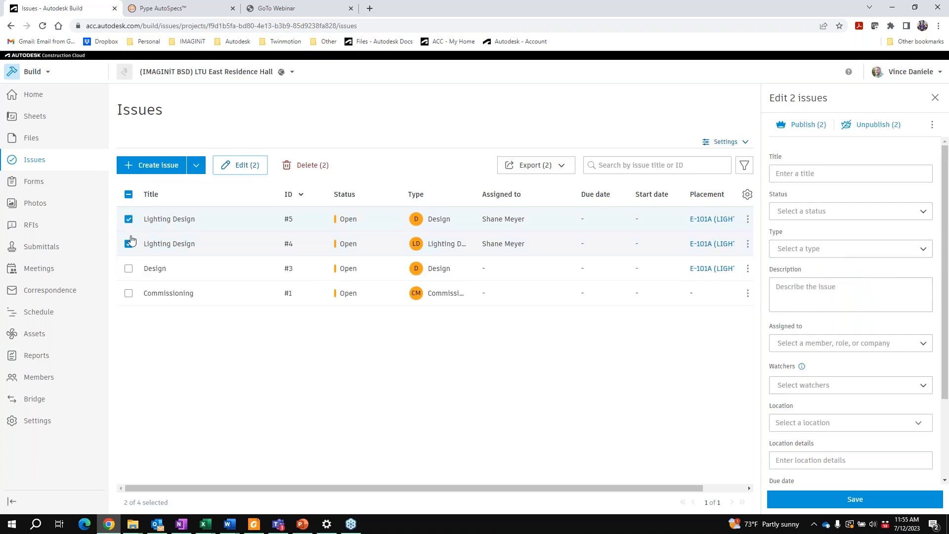
{"action": "left_click", "coordinate": [250, 169]}
{"action": "left_click", "coordinate": [891, 256]}
{"action": "scroll", "coordinate": [823, 332], "scroll_direction": "down", "scroll_amount": 3}
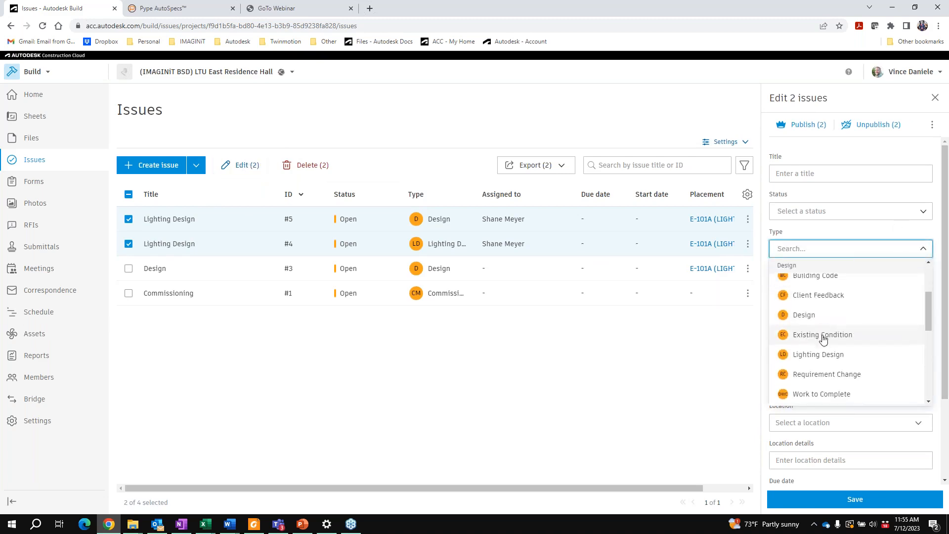
{"action": "left_click", "coordinate": [816, 354]}
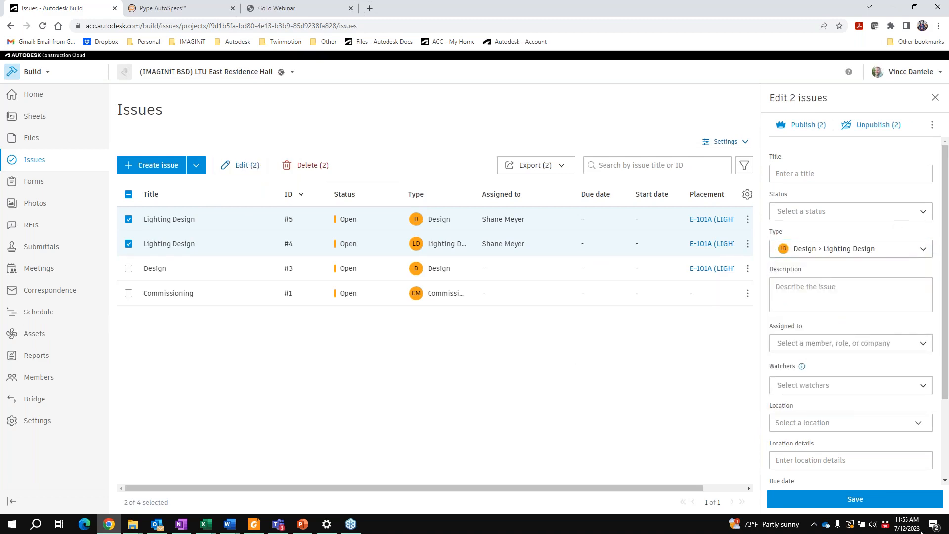
{"action": "left_click", "coordinate": [855, 499]}
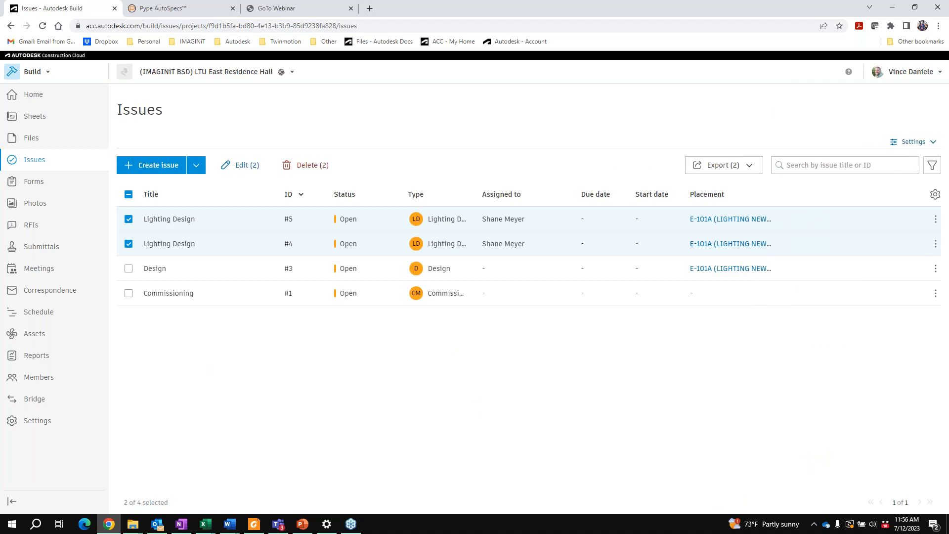
- Switch to the PowerPoint presentation, start the slide show from the RFIs slide, and advance to the Next Webcasts slide
{"action": "key", "text": "alt+Tab"}
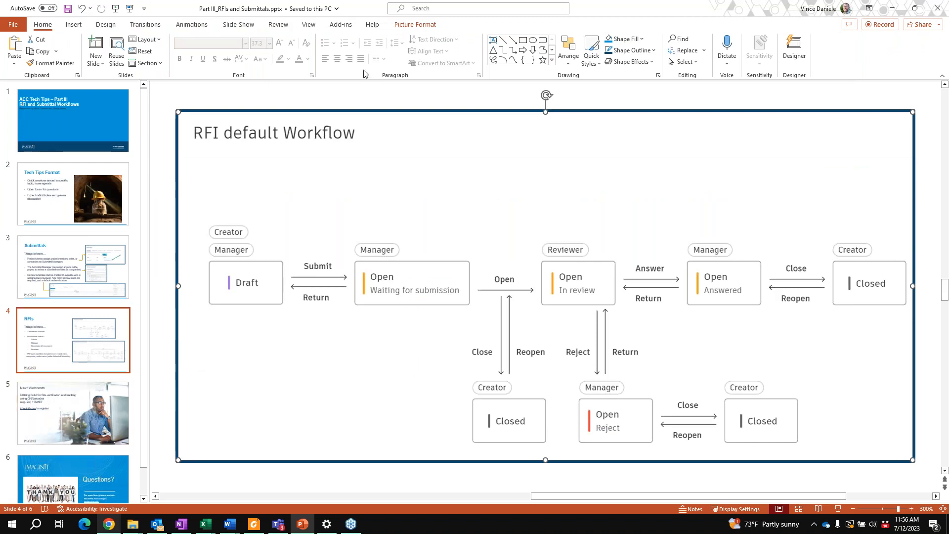
{"action": "left_click", "coordinate": [132, 8]}
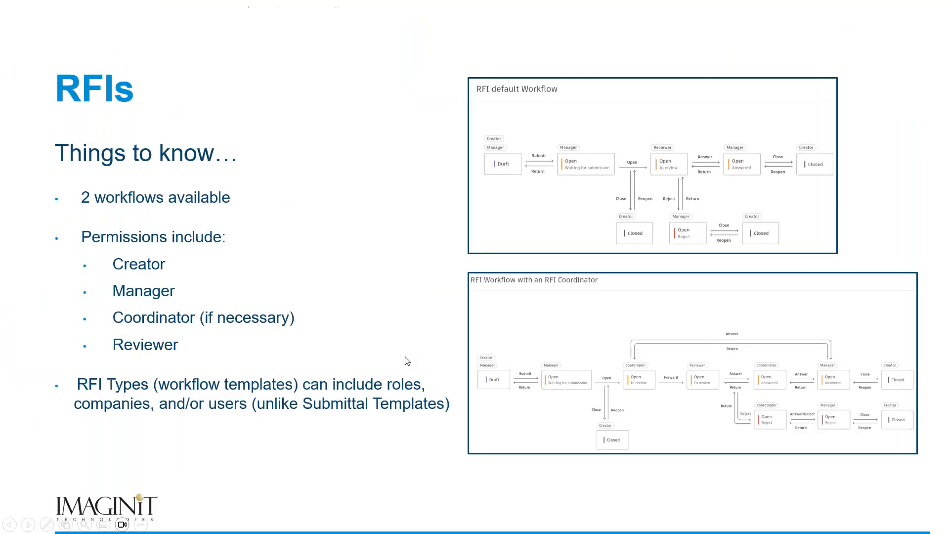
{"action": "left_click", "coordinate": [368, 278]}
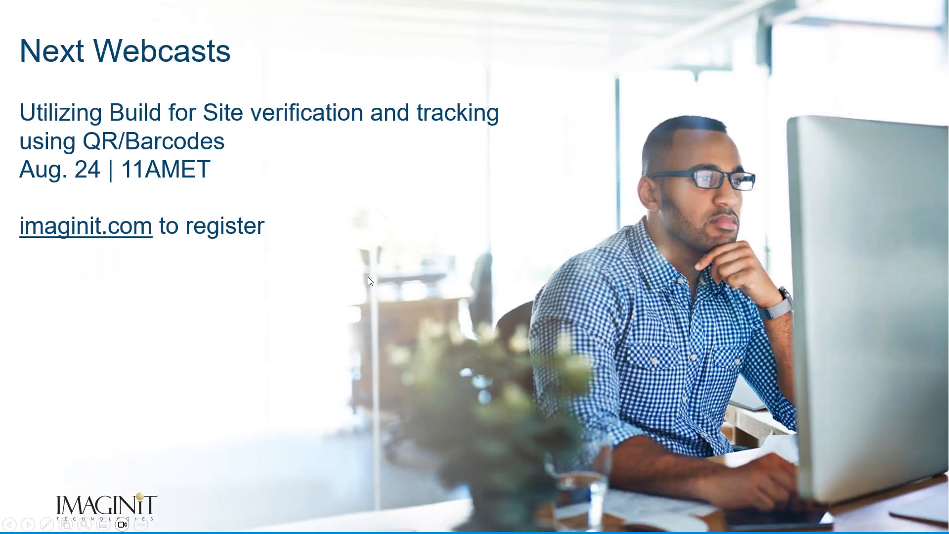